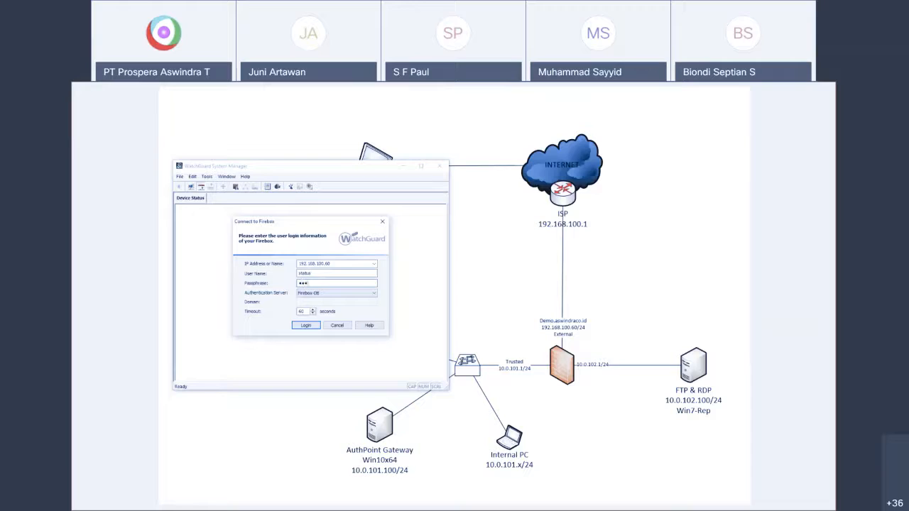
Step: Log in to the Firebox at 192.168.100.60 and launch Policy Manager for the connected device
key(Return)
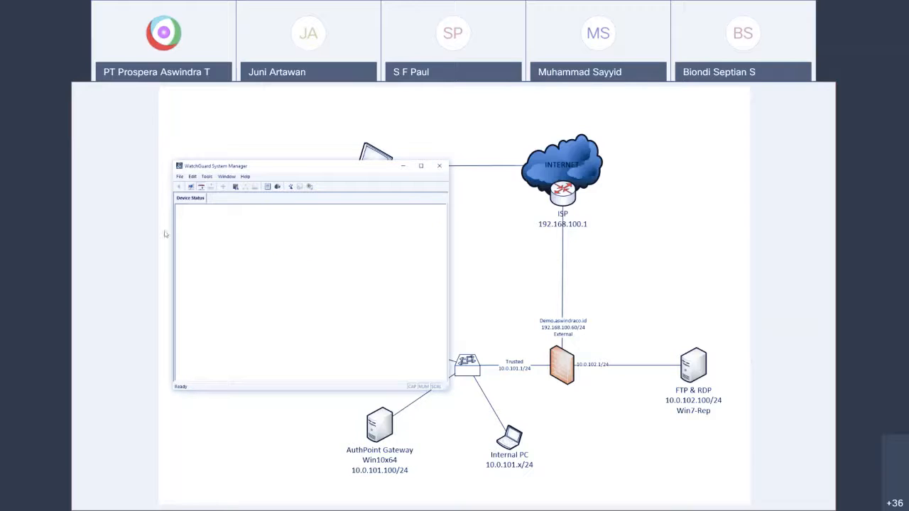
click(206, 209)
right_click(211, 208)
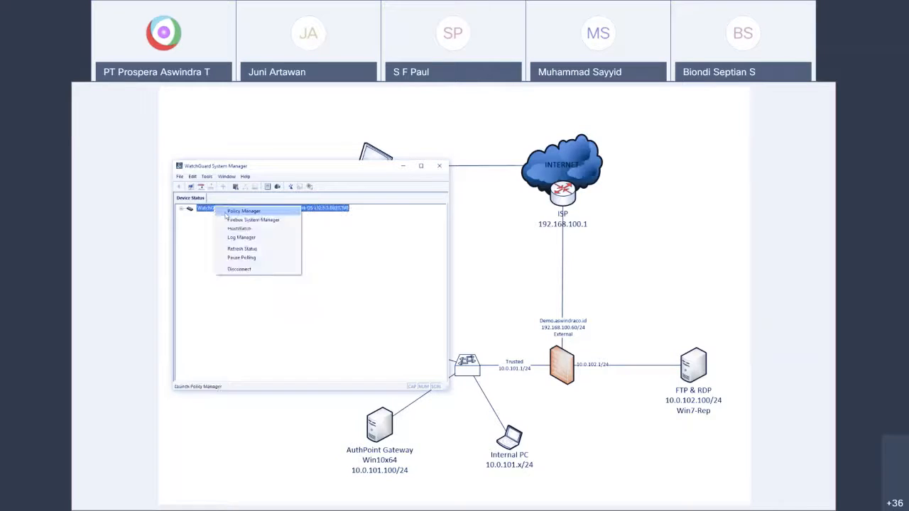
click(225, 214)
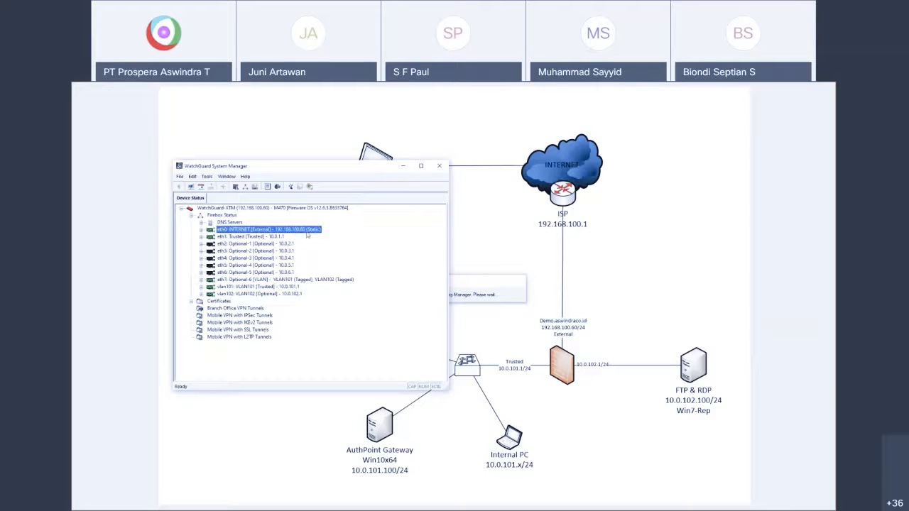
Step: Examine the eth7, VLAN101 and VLAN102 interfaces in the device status tree against the network diagram
click(243, 282)
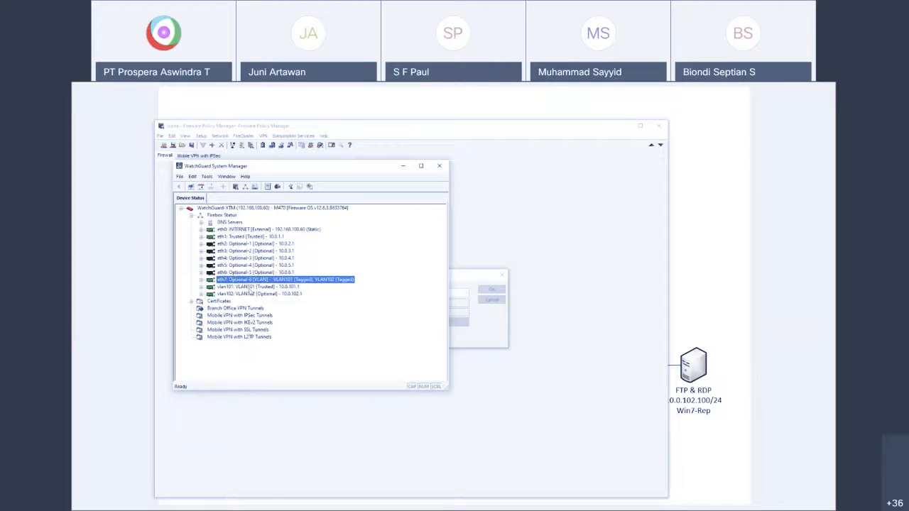
click(622, 126)
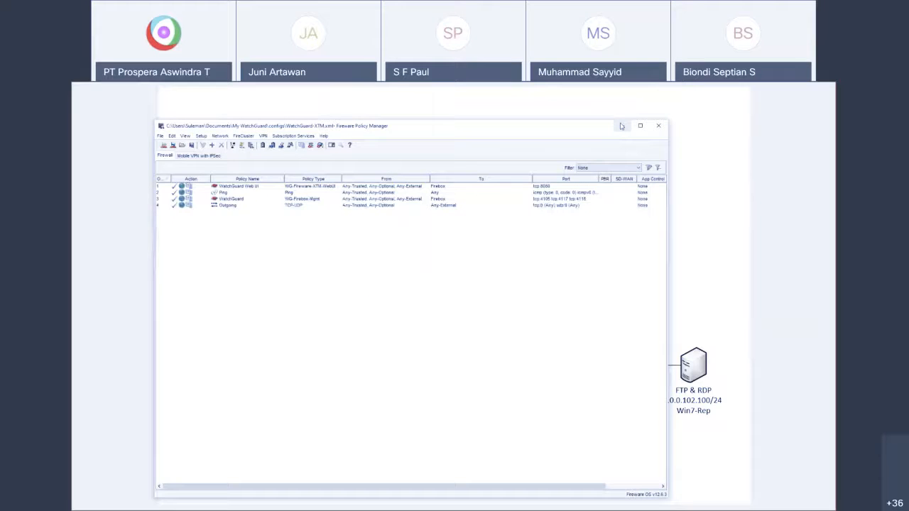
click(621, 127)
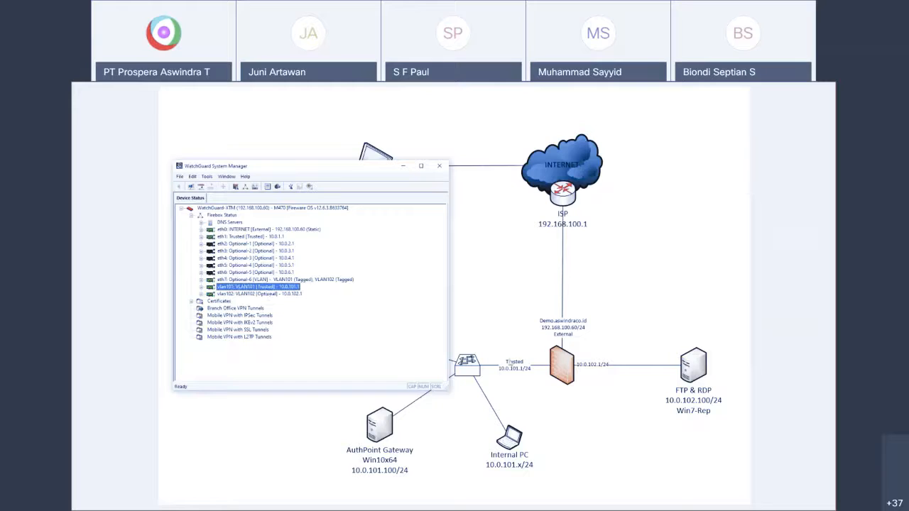
click(249, 297)
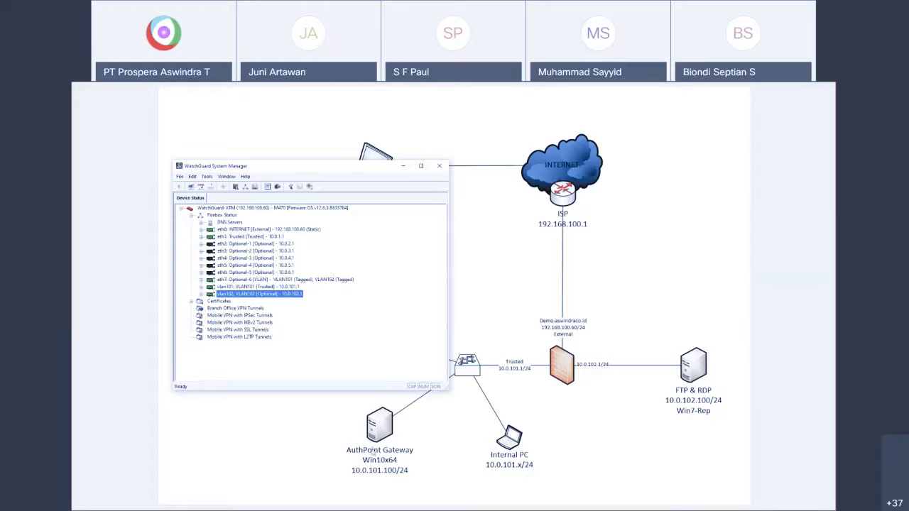
Step: Switch to Policy Manager and inspect the INTERNET interface's type and static IP settings in the network configuration
key(alt+Tab)
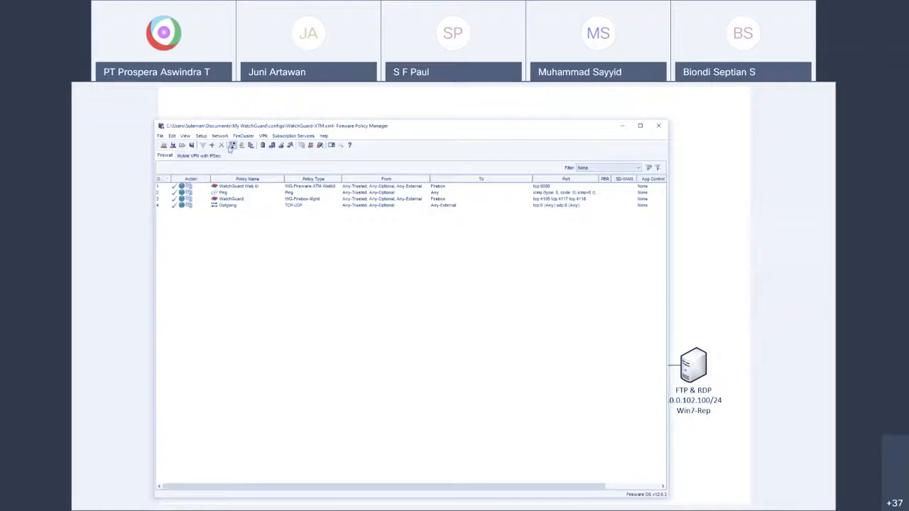
click(232, 146)
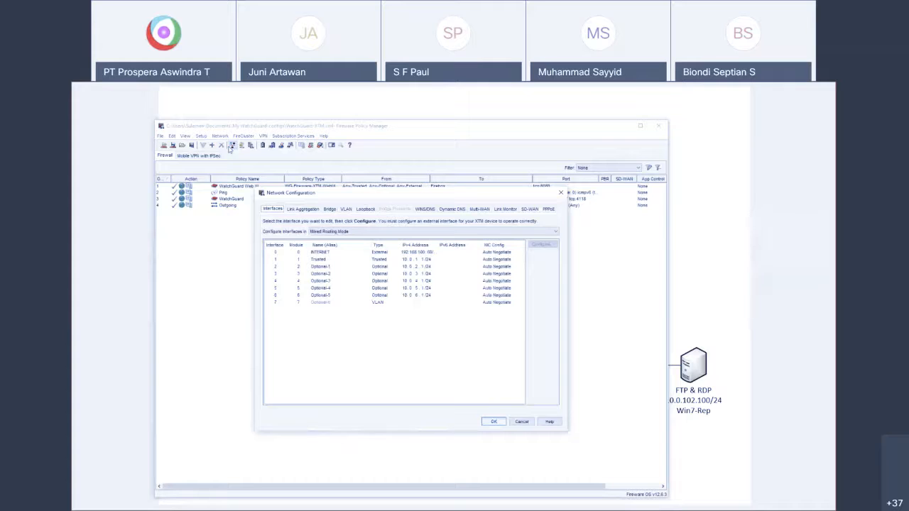
double_click(361, 254)
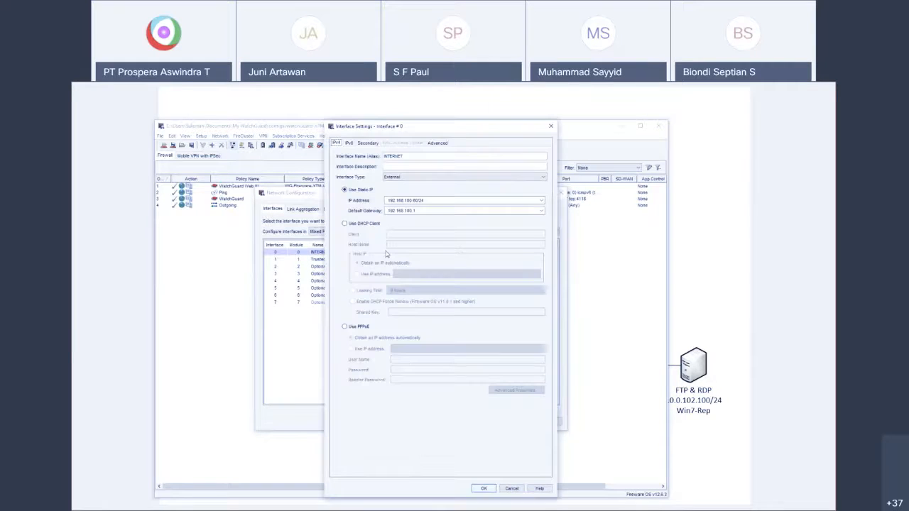
click(390, 177)
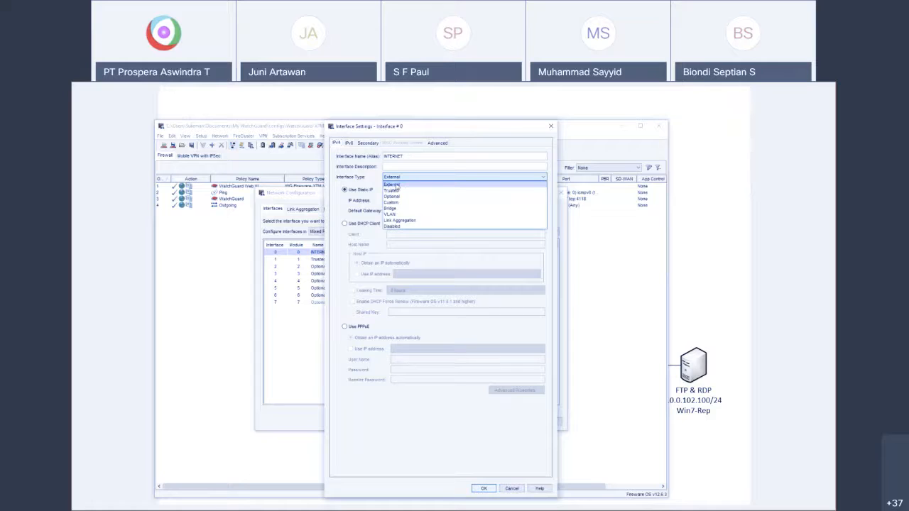
click(392, 184)
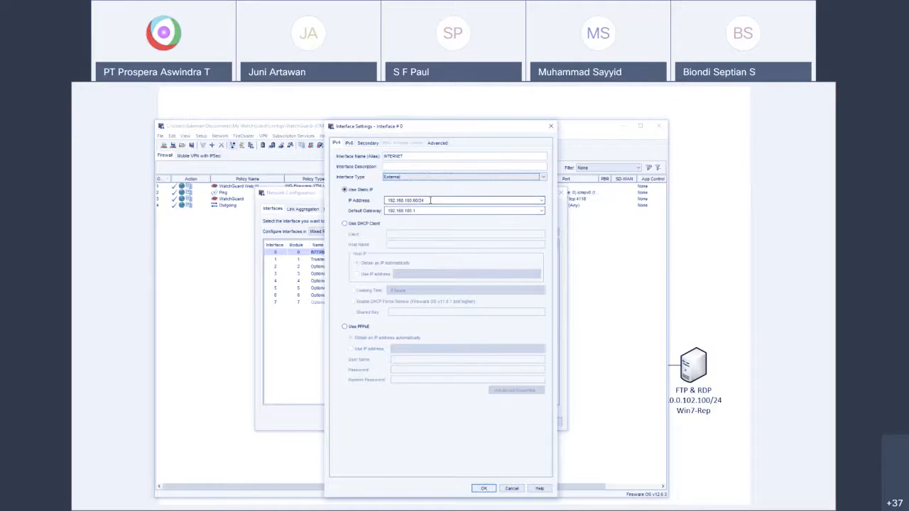
drag(431, 201, 346, 192)
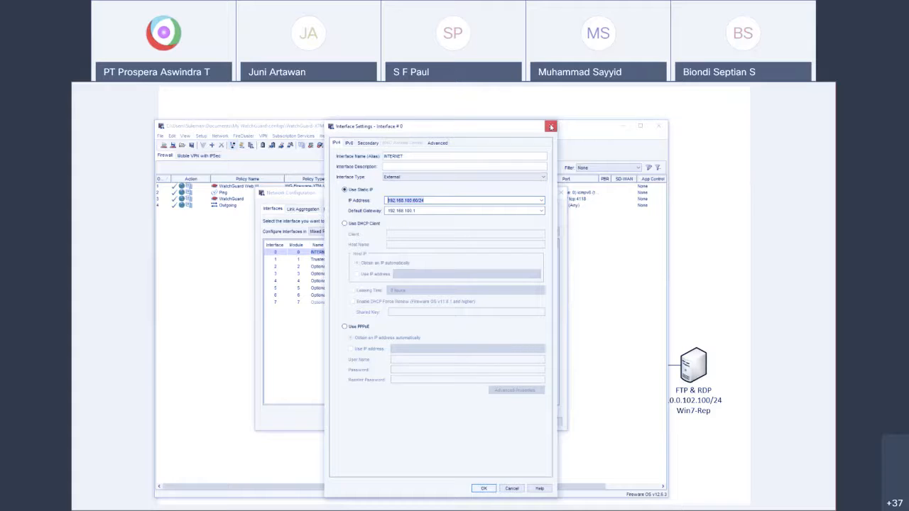
click(550, 126)
Step: Review the VLAN interface 7 and the VLAN101 and VLAN102 entries, then close the network configuration
click(377, 303)
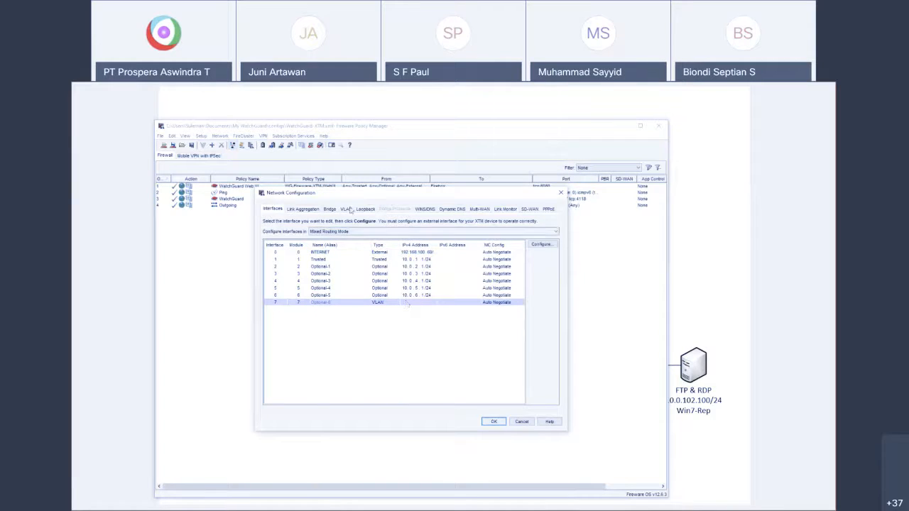
click(350, 211)
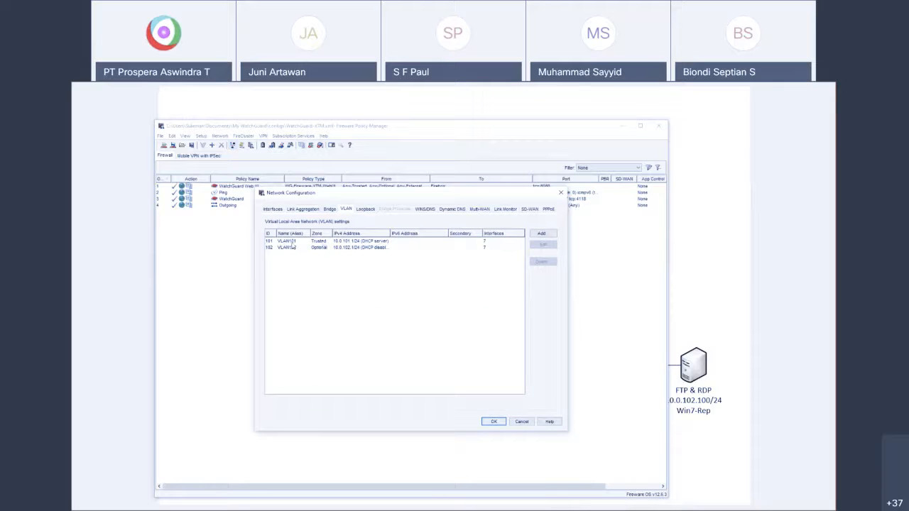
click(291, 242)
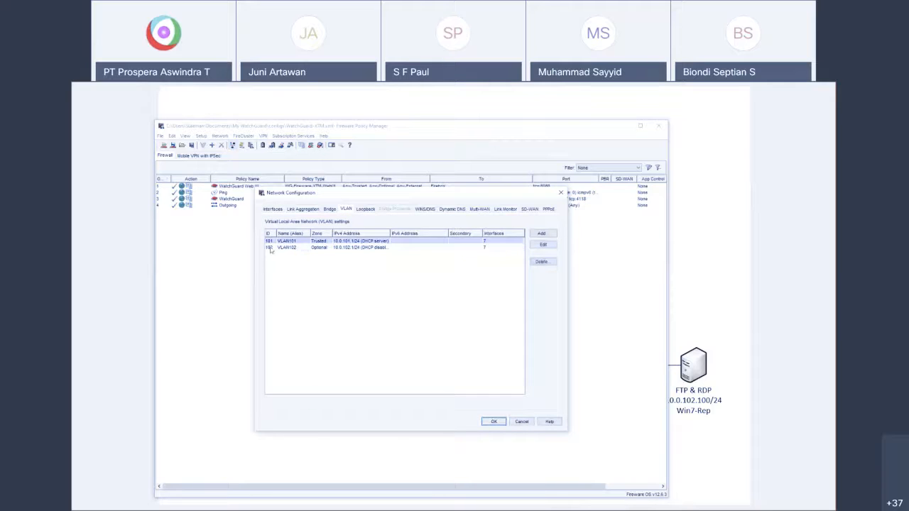
click(270, 248)
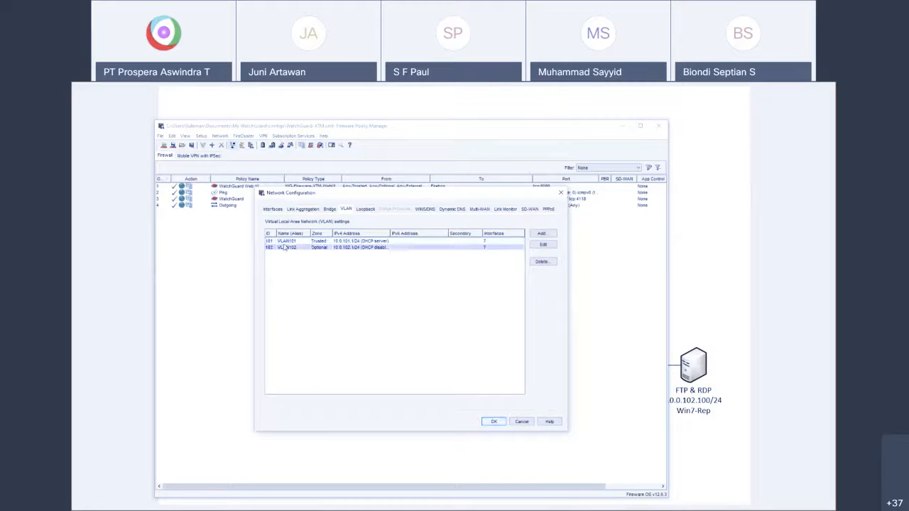
click(321, 242)
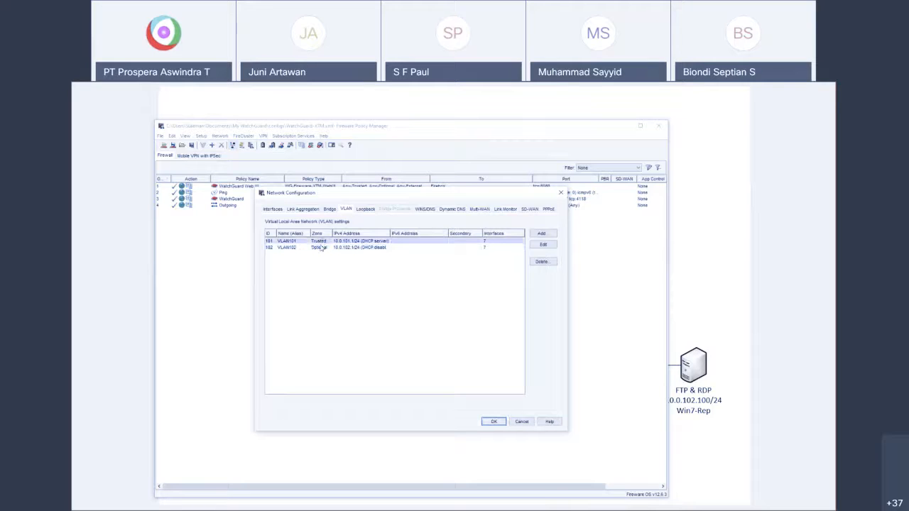
click(321, 248)
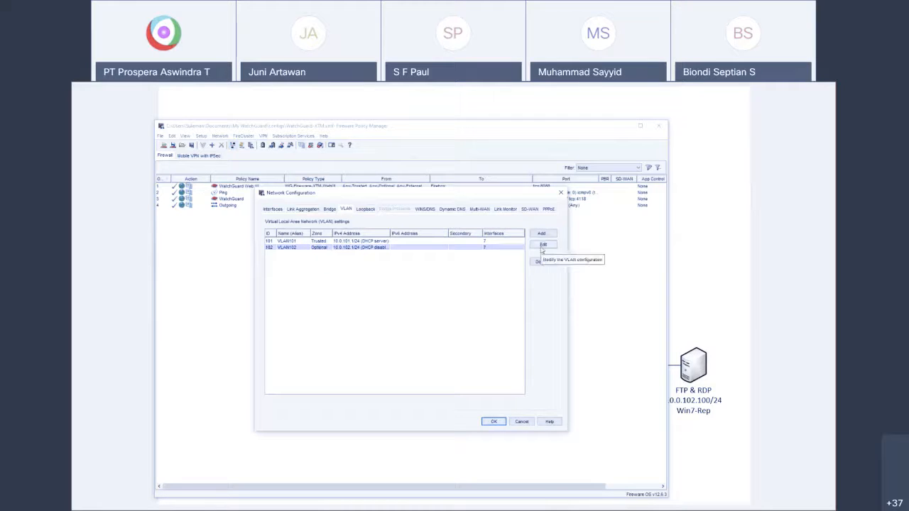
click(561, 193)
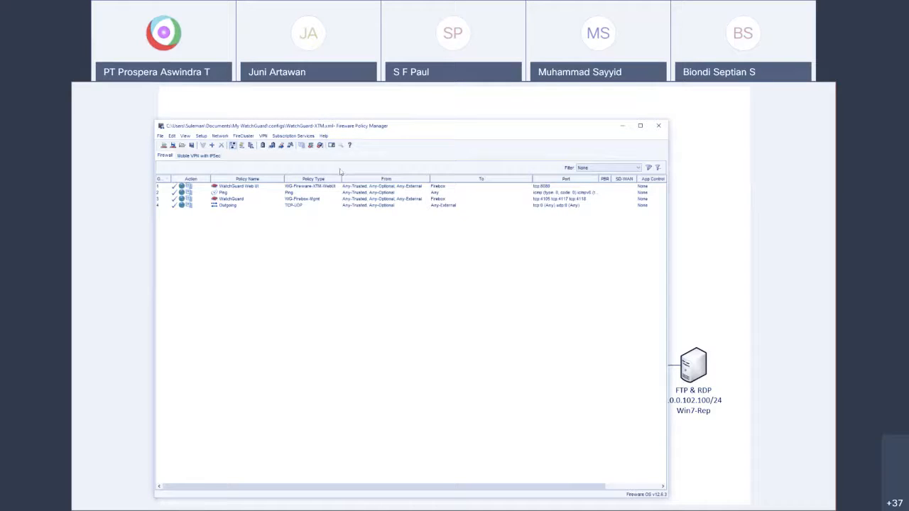
Step: Open the manual Mobile VPN with SSL configuration and activate Mobile VPN with SSL
click(263, 136)
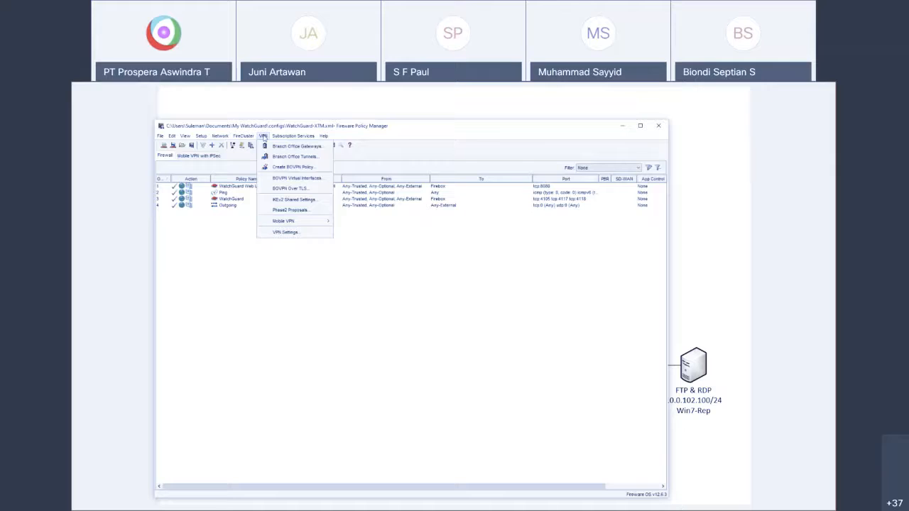
mouse_move(314, 225)
mouse_move(253, 138)
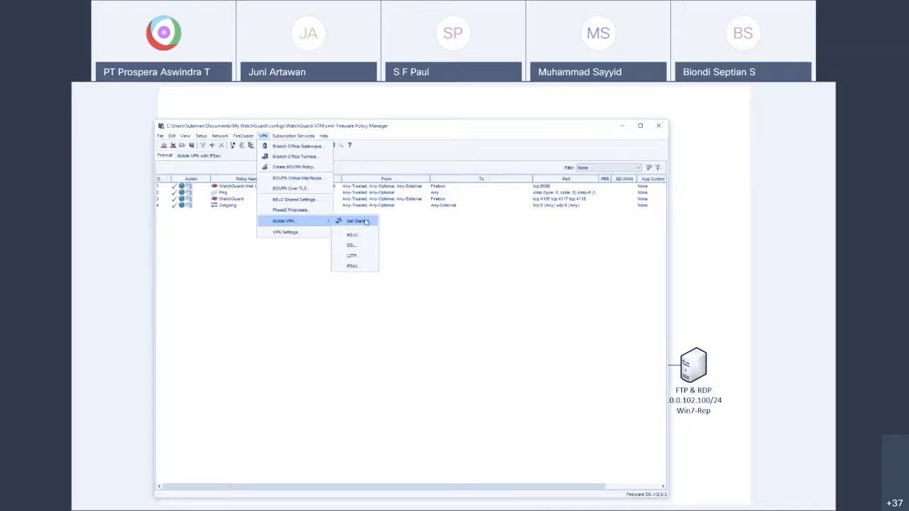
click(358, 221)
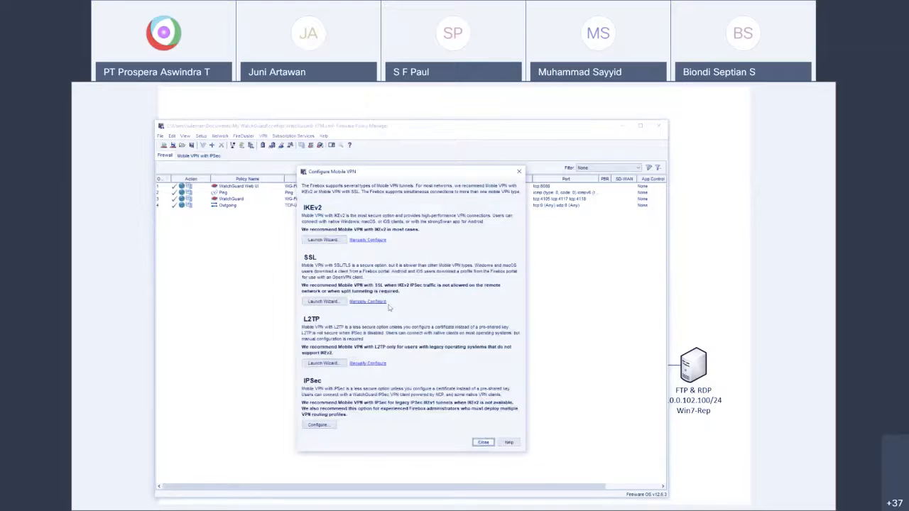
click(376, 302)
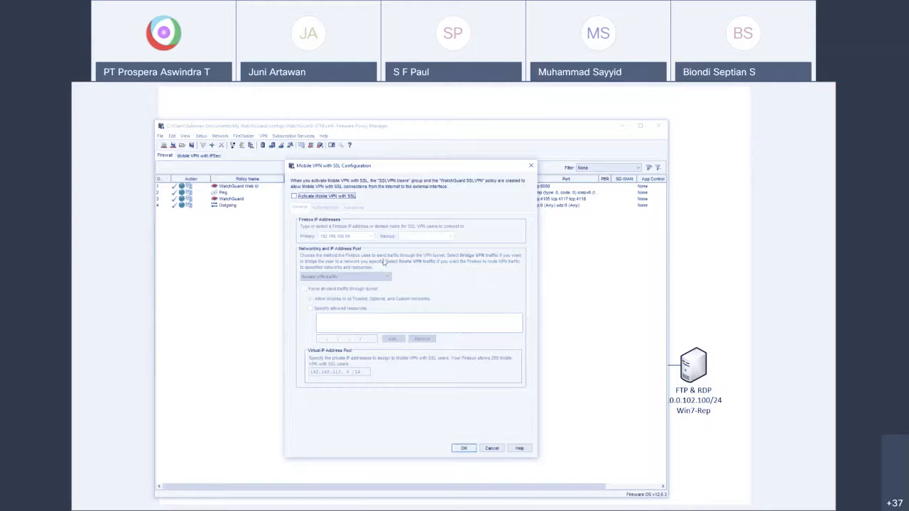
click(310, 198)
click(310, 198)
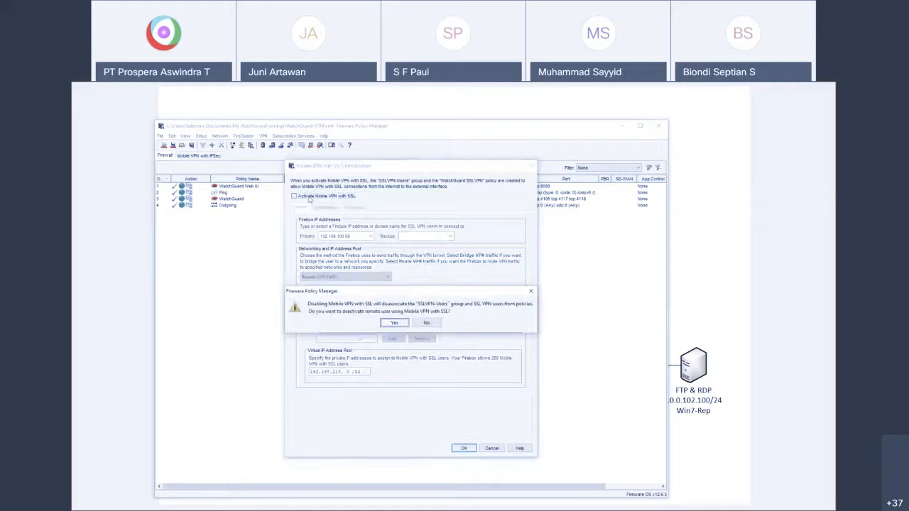
click(426, 323)
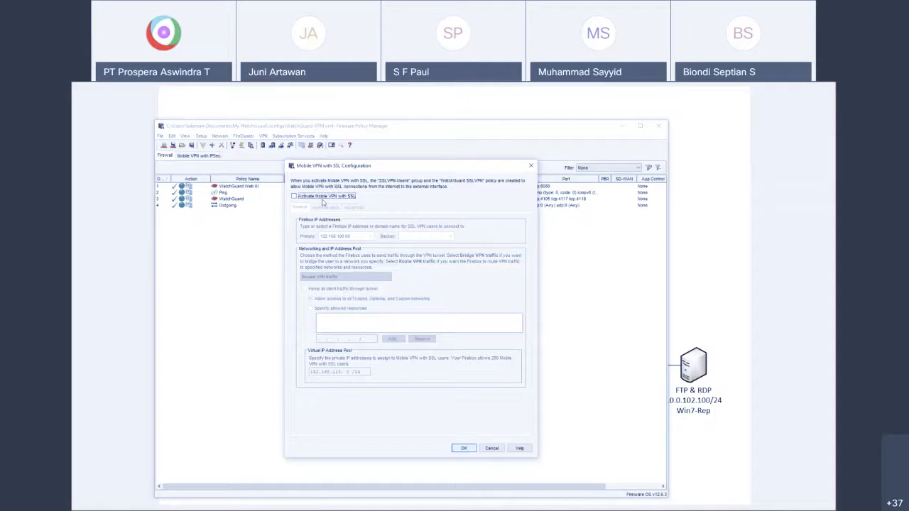
click(323, 201)
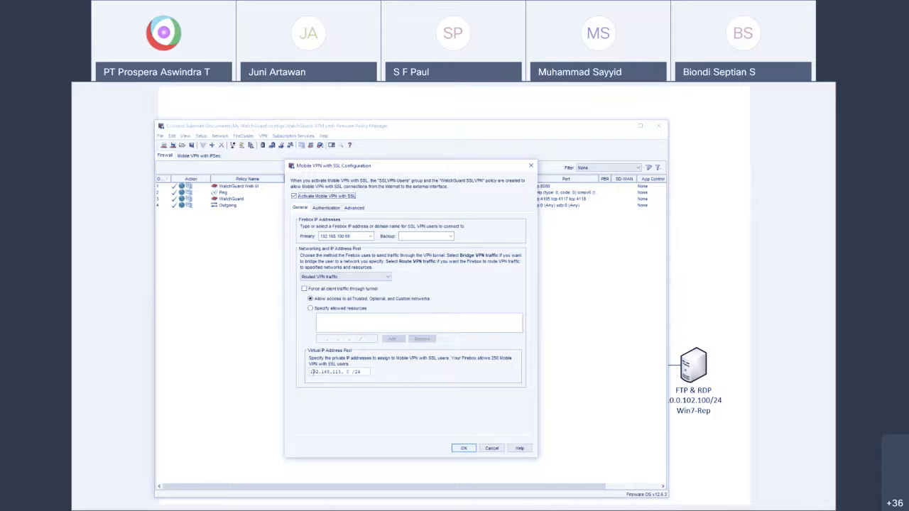
Step: Check the virtual IP address pool and the primary Firebox address choices, then cancel the SSL VPN configuration
drag(311, 371, 378, 377)
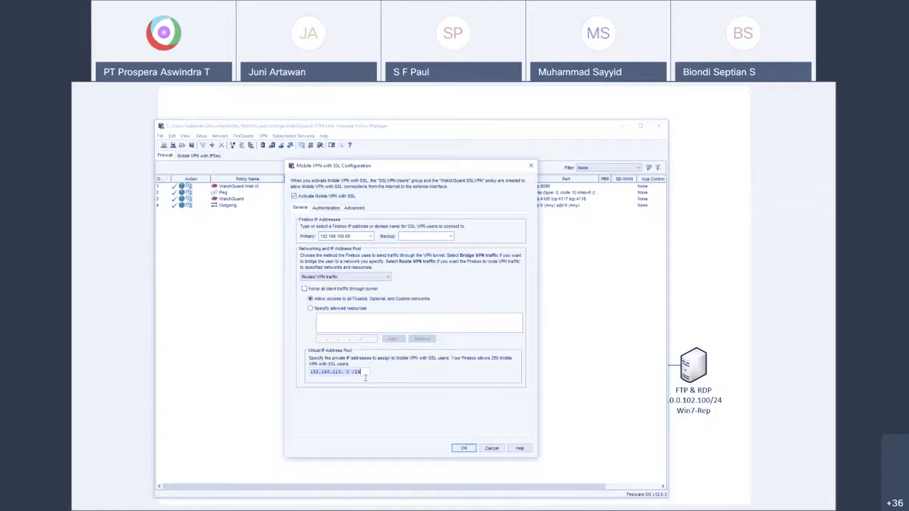
drag(331, 375, 420, 375)
click(370, 237)
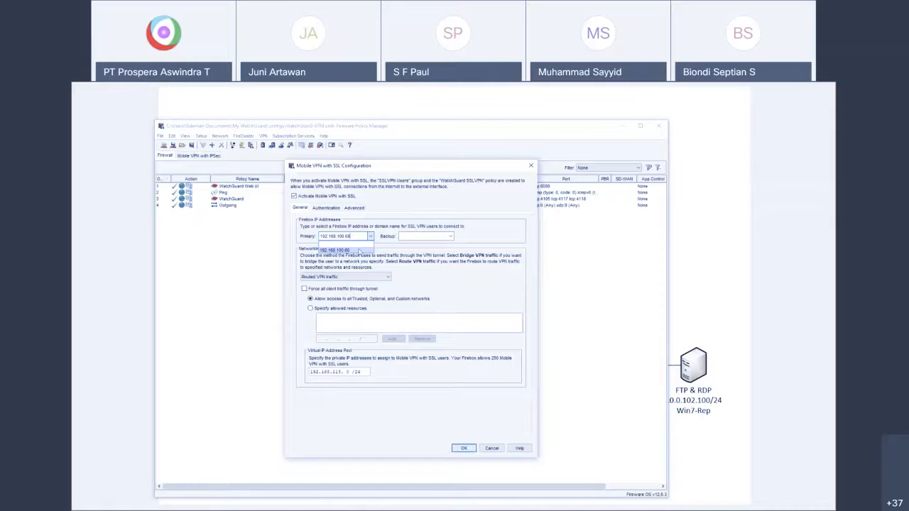
click(492, 449)
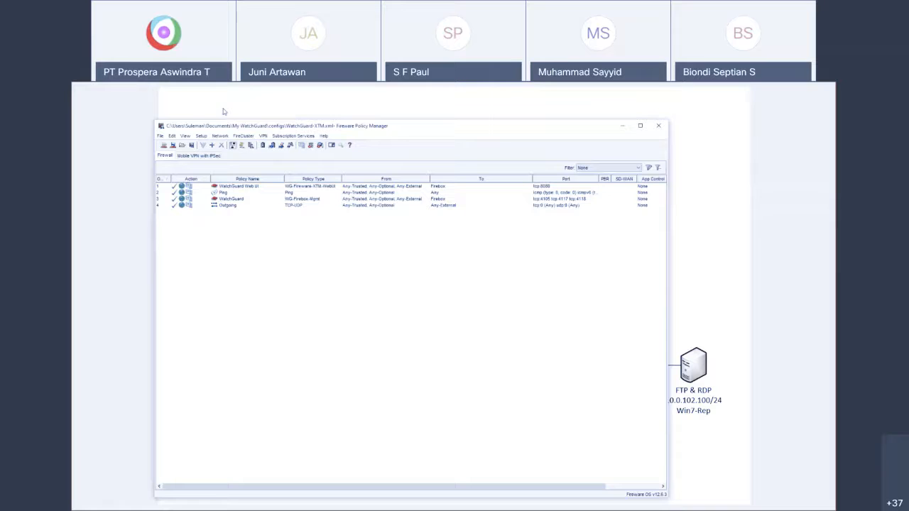
Step: Check the IP addresses of the INTERNET and Trusted interfaces in the network configuration, then leave it without changes
click(232, 145)
click(415, 253)
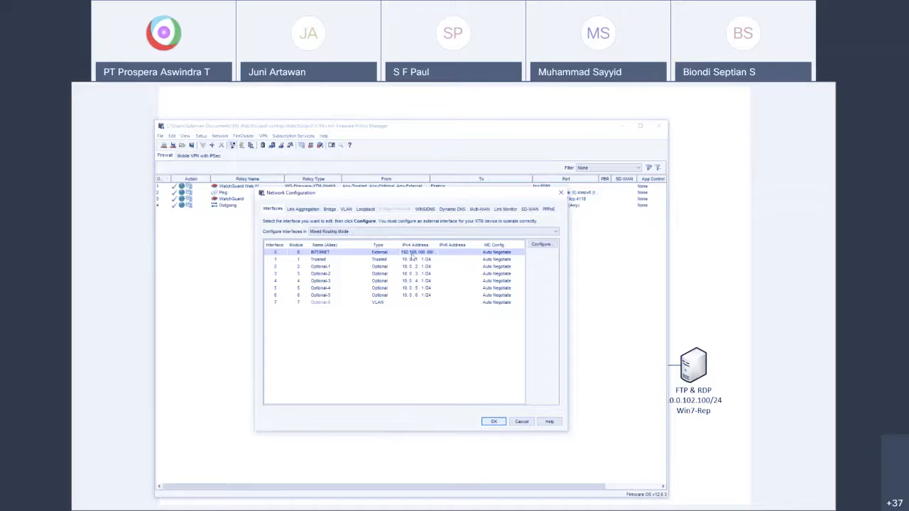
click(406, 261)
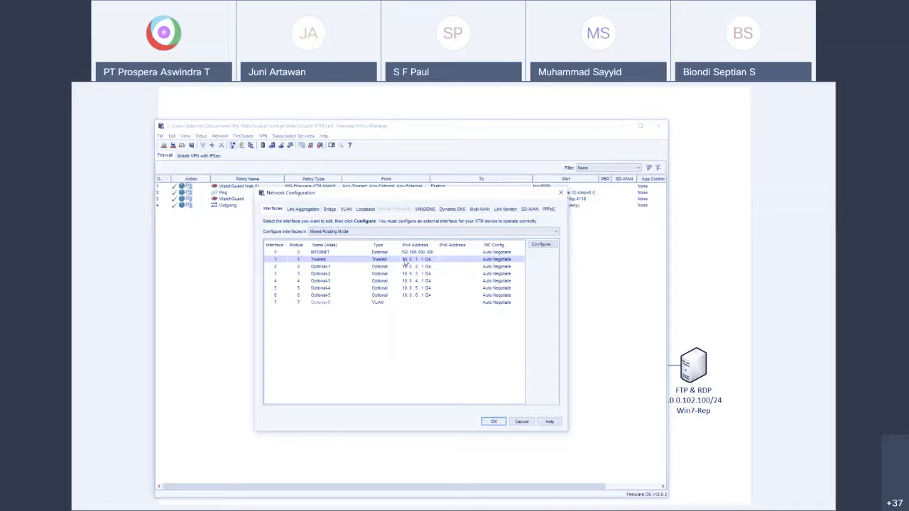
click(522, 422)
Step: Open the manual Mobile VPN with SSL configuration, activate Mobile VPN with SSL, and choose 192.168.100.60 as the primary Firebox address
click(263, 136)
mouse_move(291, 222)
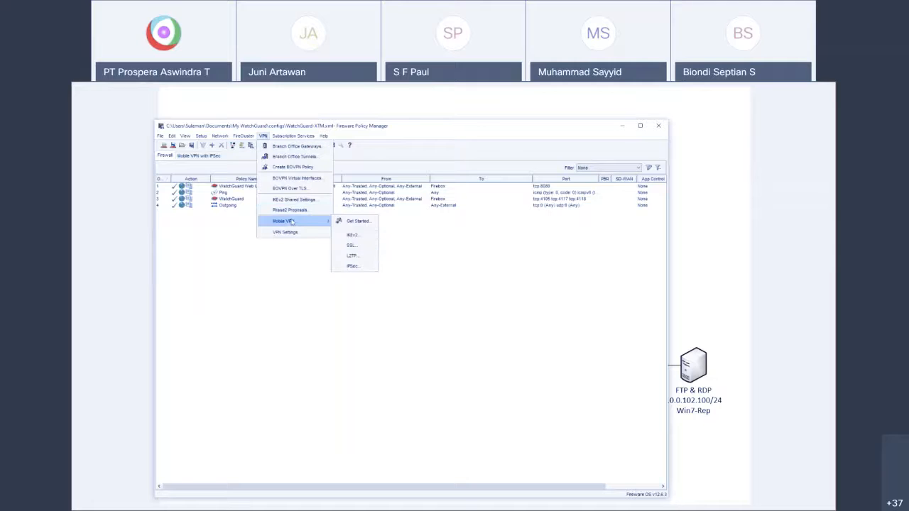
click(362, 221)
click(375, 301)
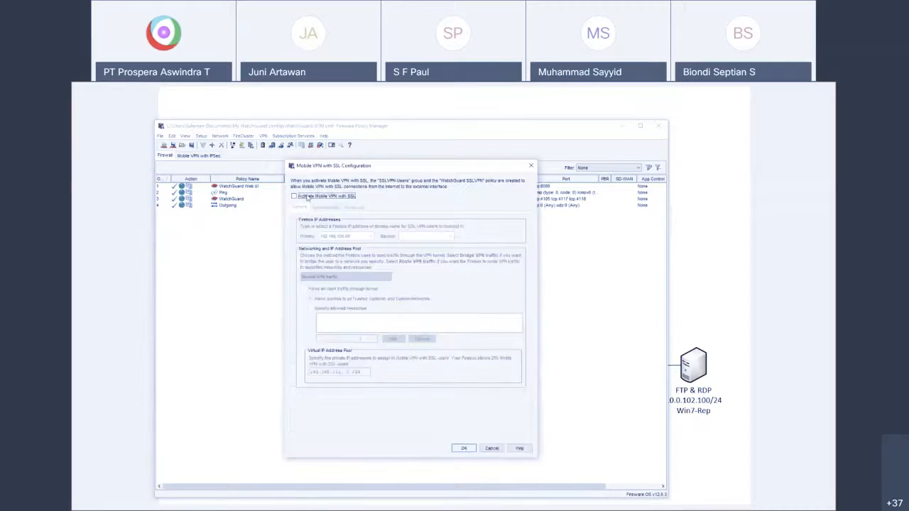
click(307, 197)
click(370, 236)
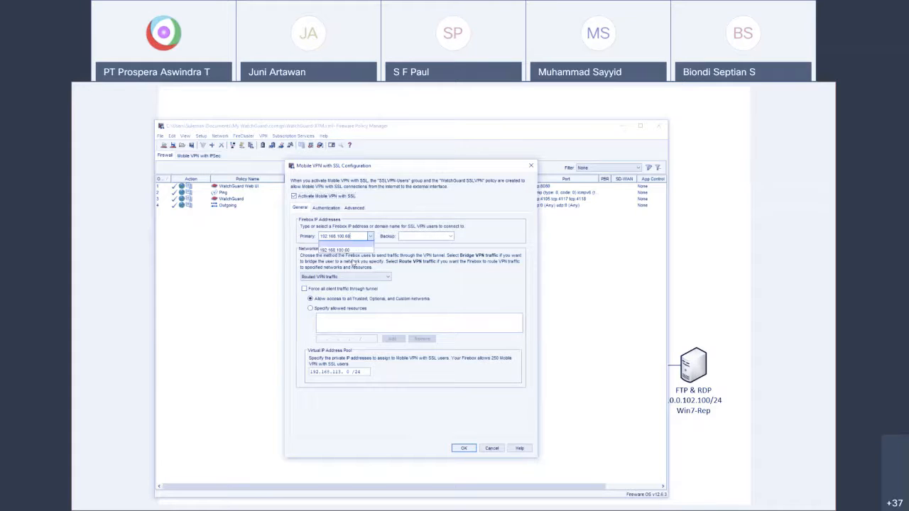
click(335, 250)
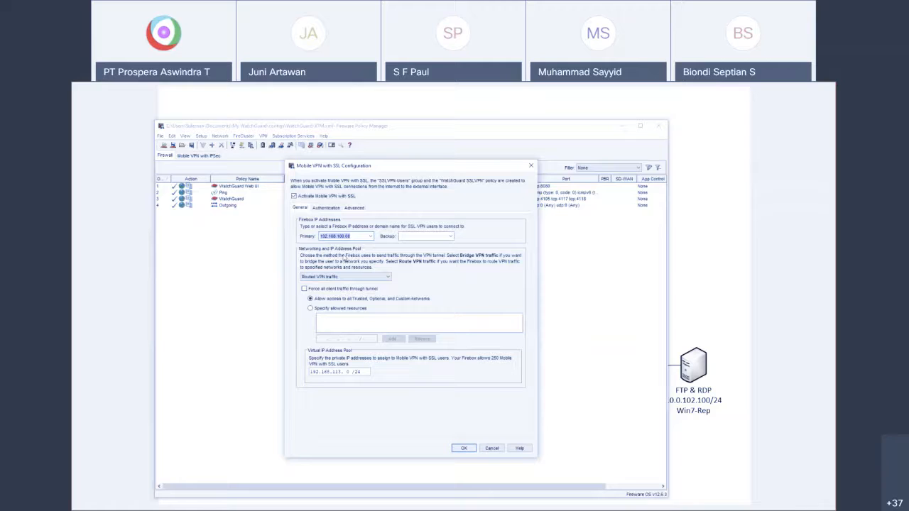
Step: Try Bridge VPN traffic, check the network interfaces for the bridge, and return the traffic method to Routed VPN traffic
click(362, 277)
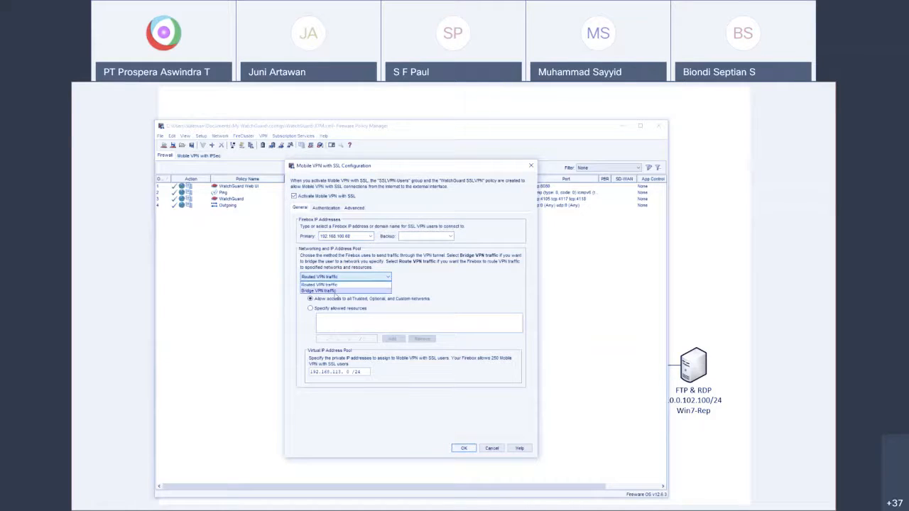
click(334, 291)
click(422, 322)
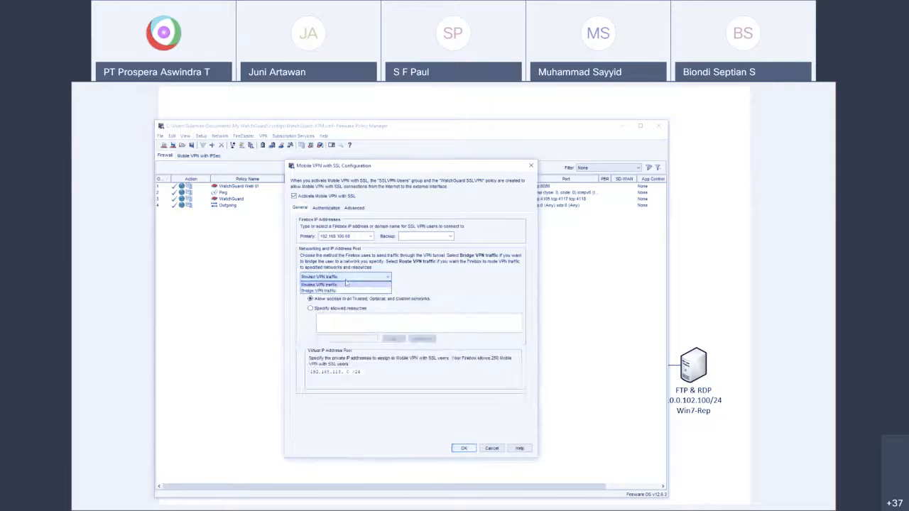
click(333, 292)
click(411, 321)
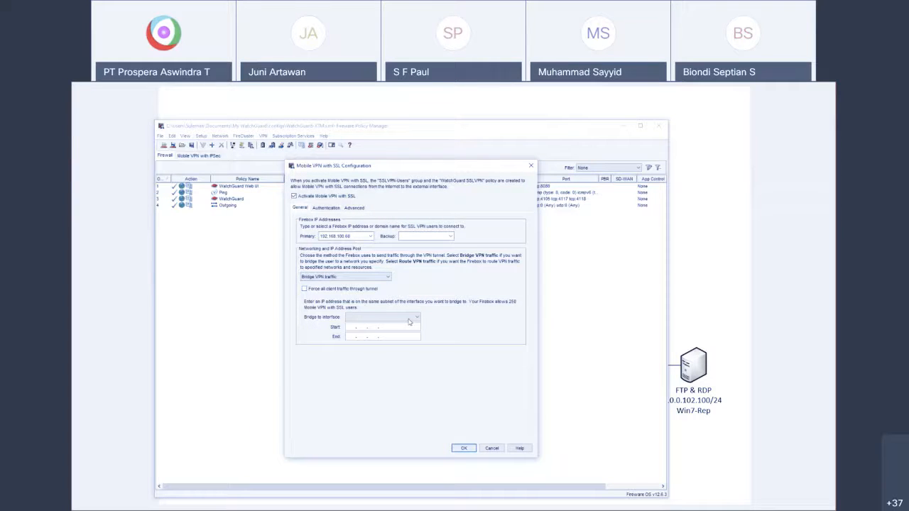
click(410, 322)
click(329, 260)
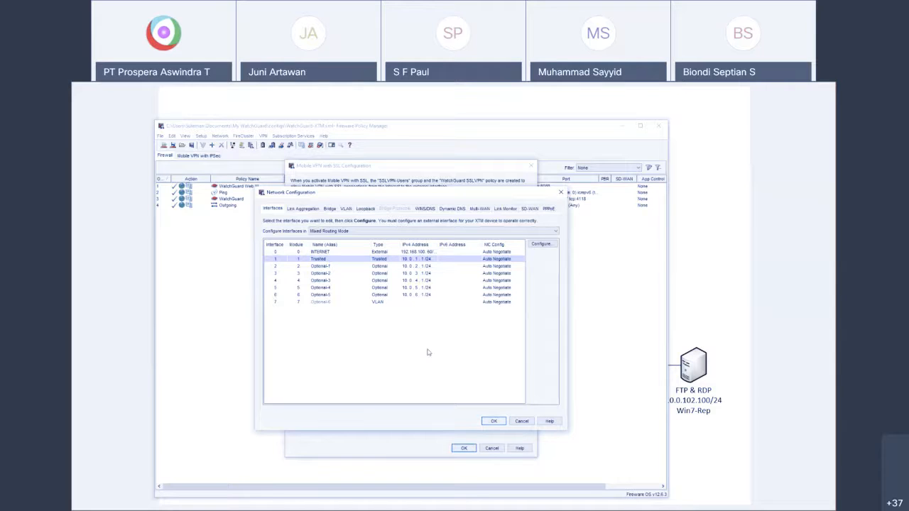
click(521, 421)
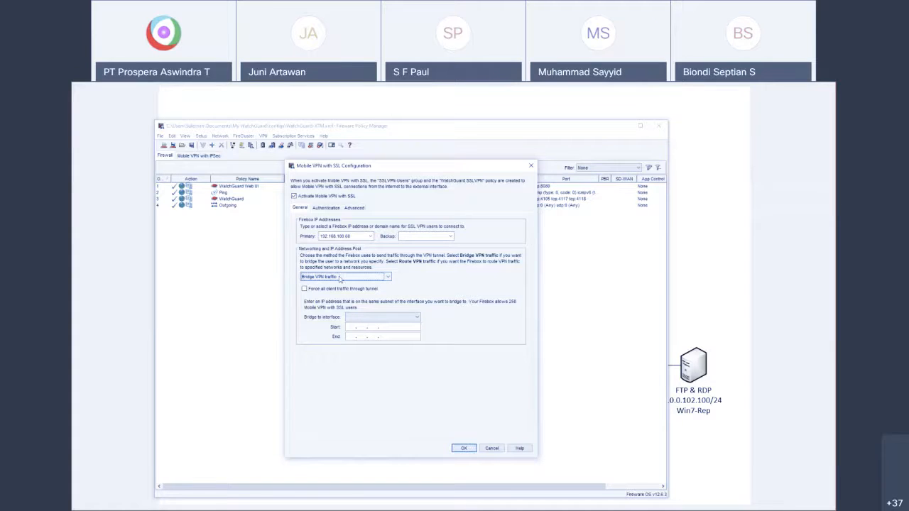
click(339, 278)
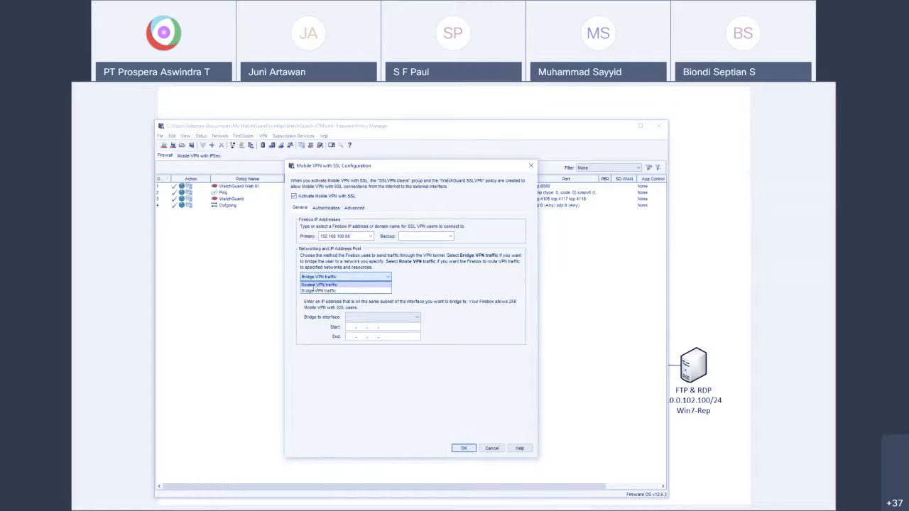
click(315, 286)
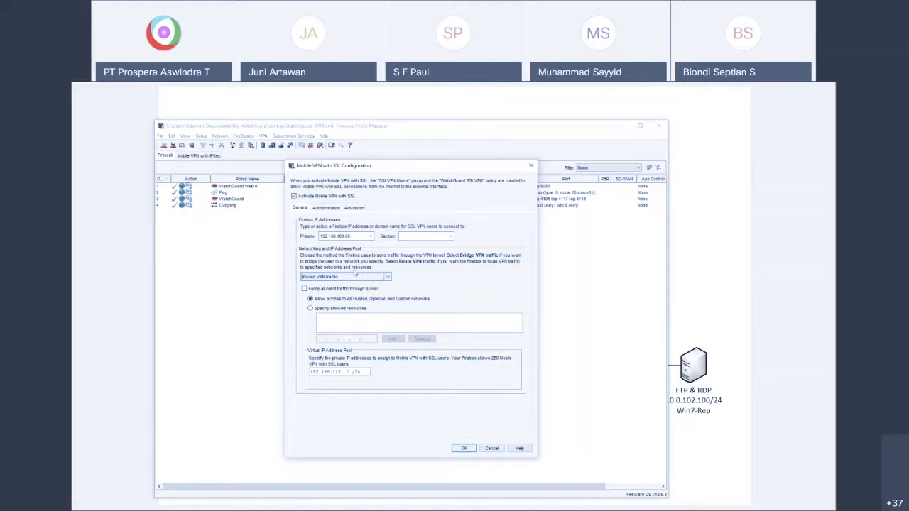
Step: Try the force-all-traffic and specified-resources options, and return to allowing access to all Trusted, Optional, and Custom networks
click(323, 290)
click(323, 292)
click(323, 291)
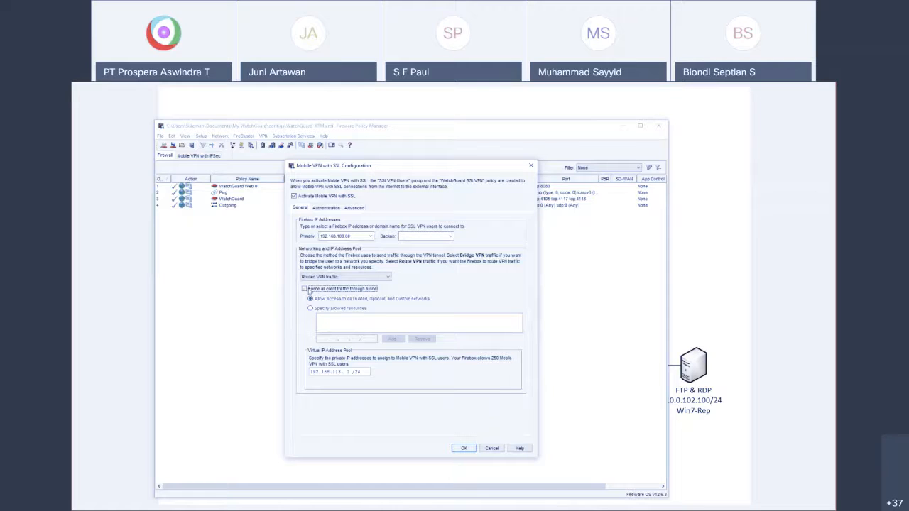
click(309, 292)
click(309, 290)
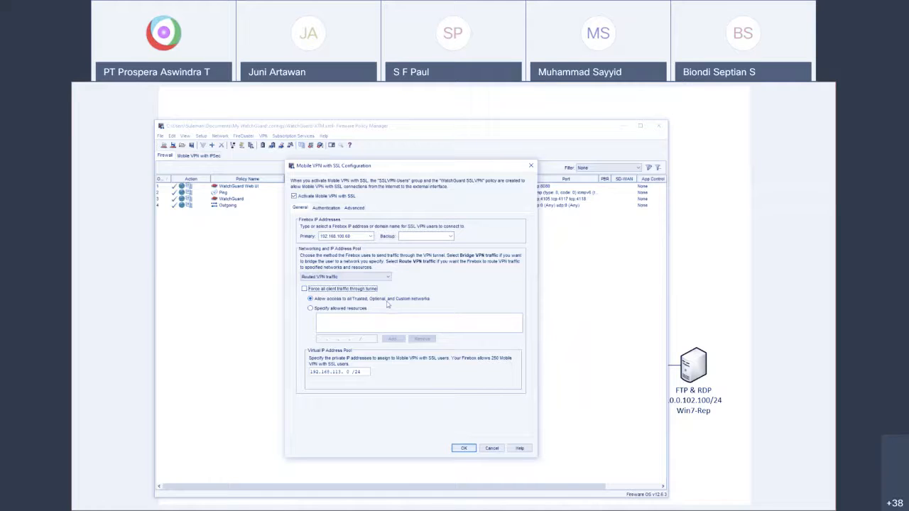
click(332, 310)
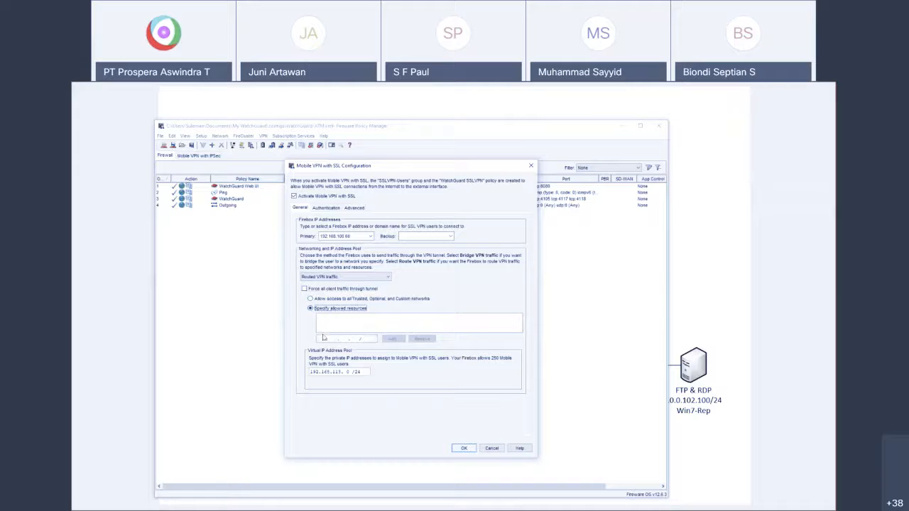
click(322, 339)
click(345, 299)
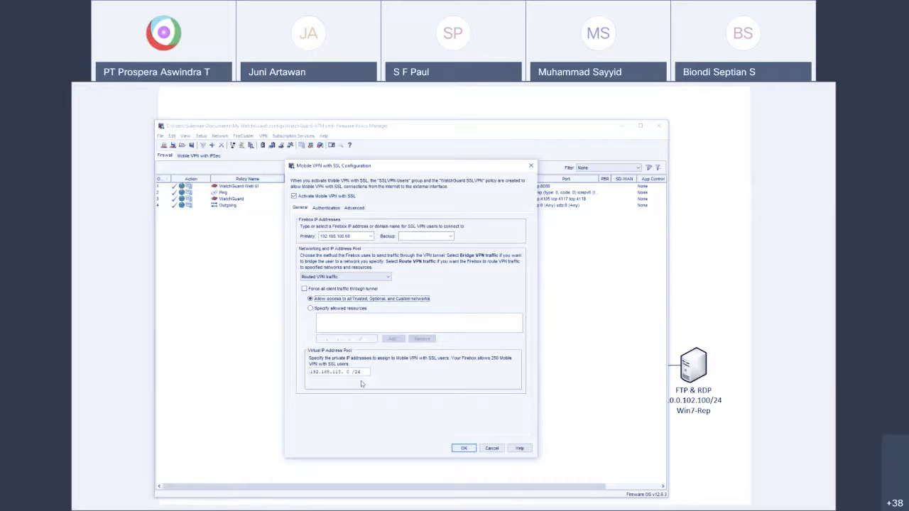
Step: Set the virtual IP address pool for Mobile VPN with SSL users to 10.0.113.0/24
click(311, 373)
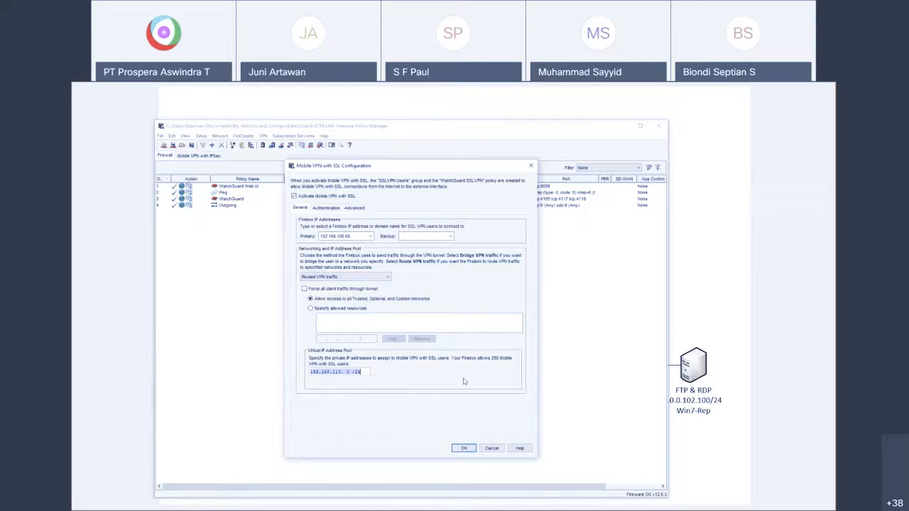
text(10. 0 .113. 0 /24)
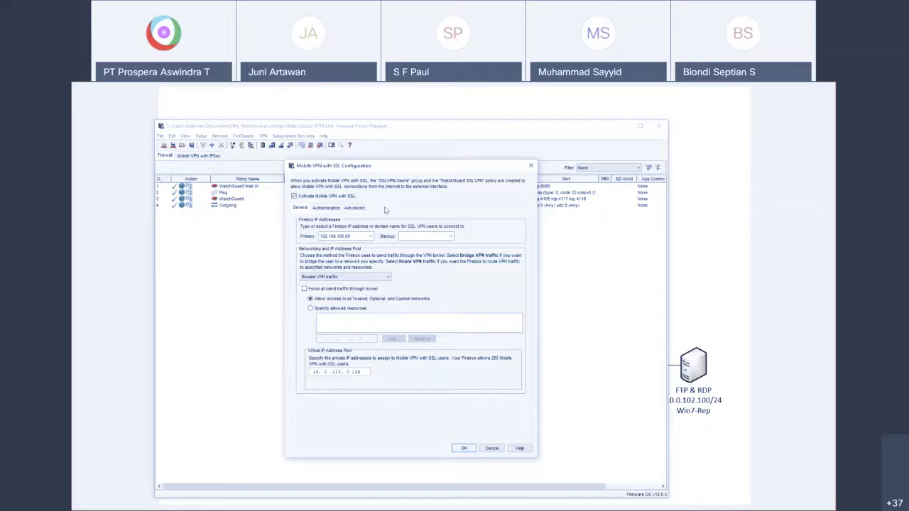
Step: Review the Firebox-DB authentication server and the auto reconnect option, keeping auto reconnect enabled
click(327, 209)
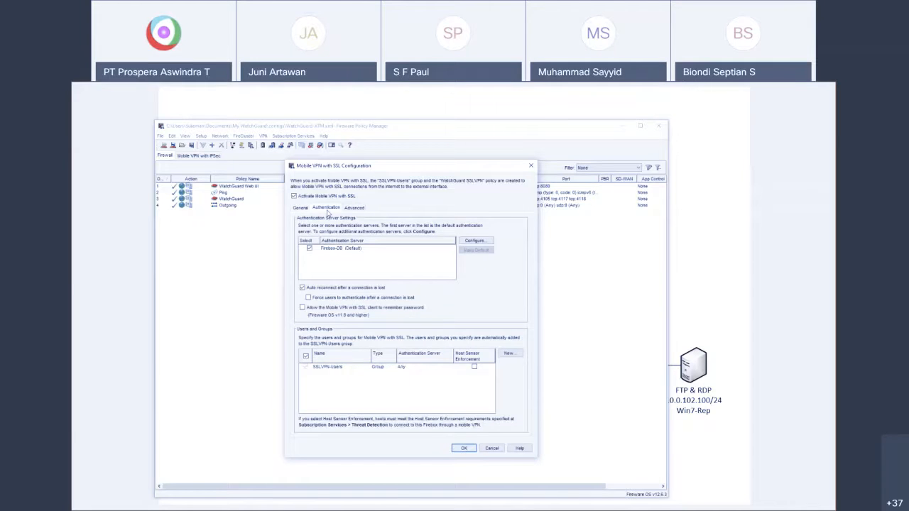
click(327, 258)
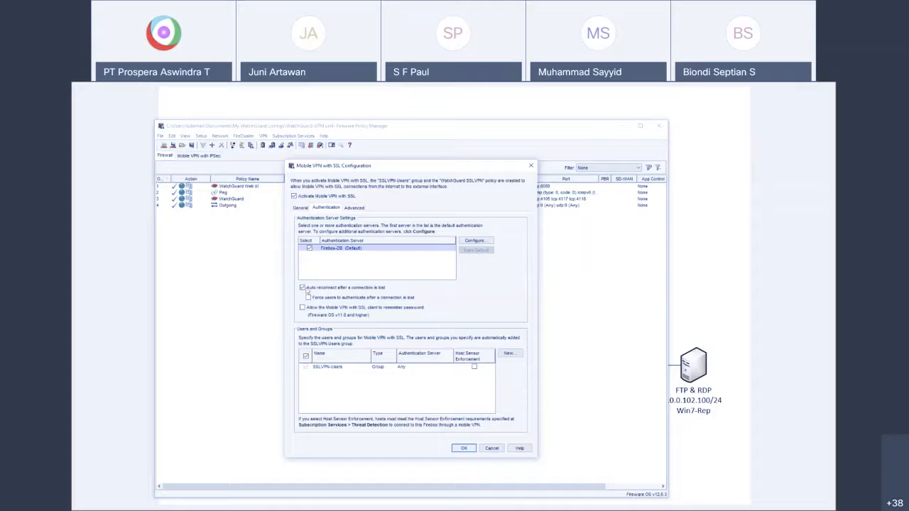
click(302, 288)
click(302, 288)
Step: Check the backup Firebox address choices without selecting one, and go back to the authentication settings
click(301, 208)
click(450, 236)
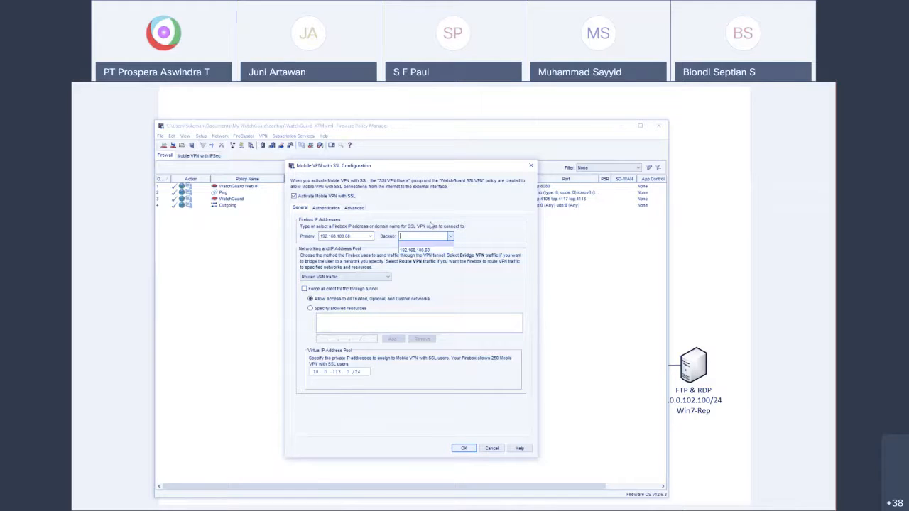
click(435, 226)
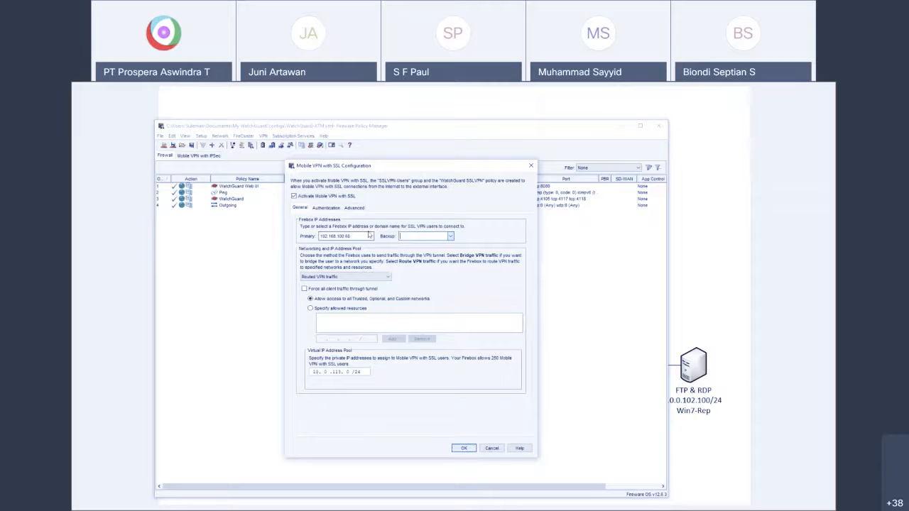
click(416, 238)
click(330, 208)
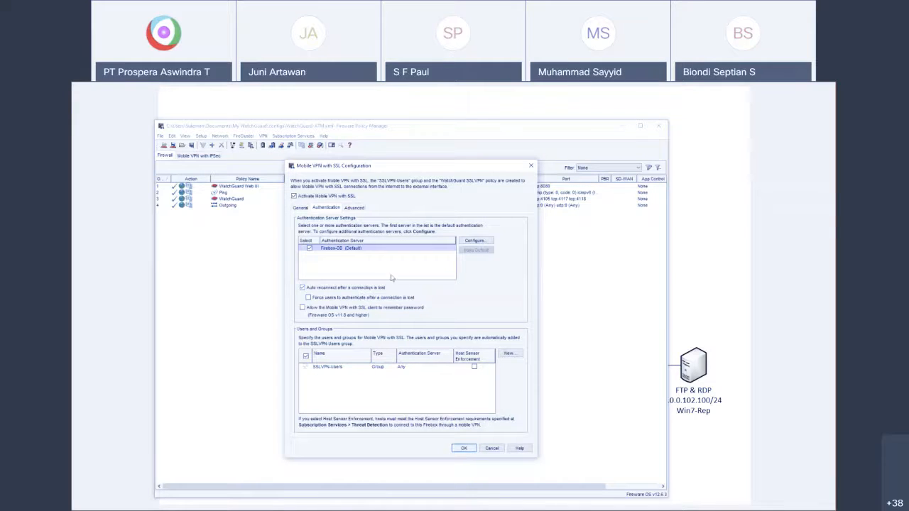
Step: Review the advanced SSL VPN authentication algorithm choices, the encryption setting and the data channel port
click(354, 207)
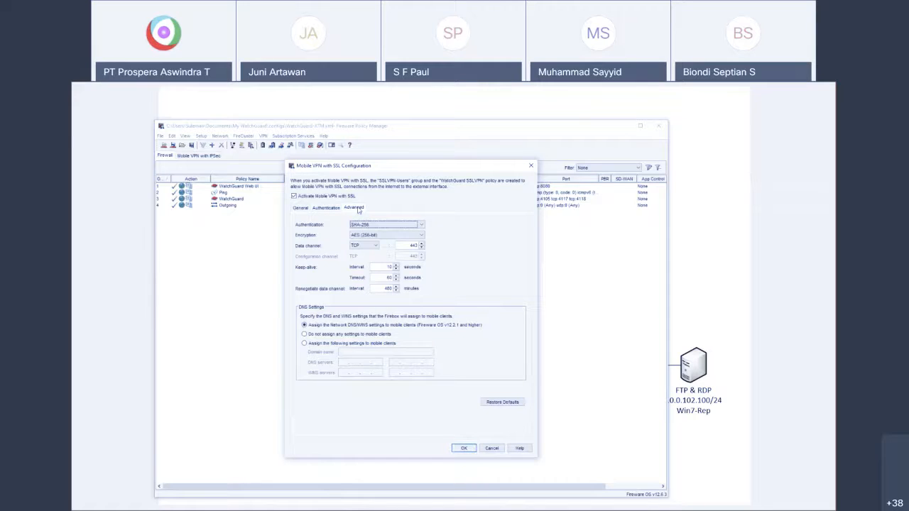
click(420, 226)
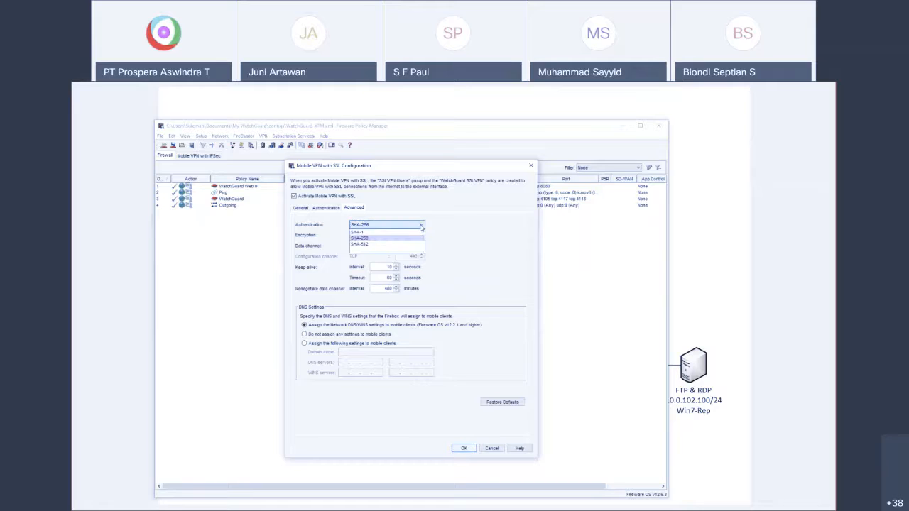
click(421, 226)
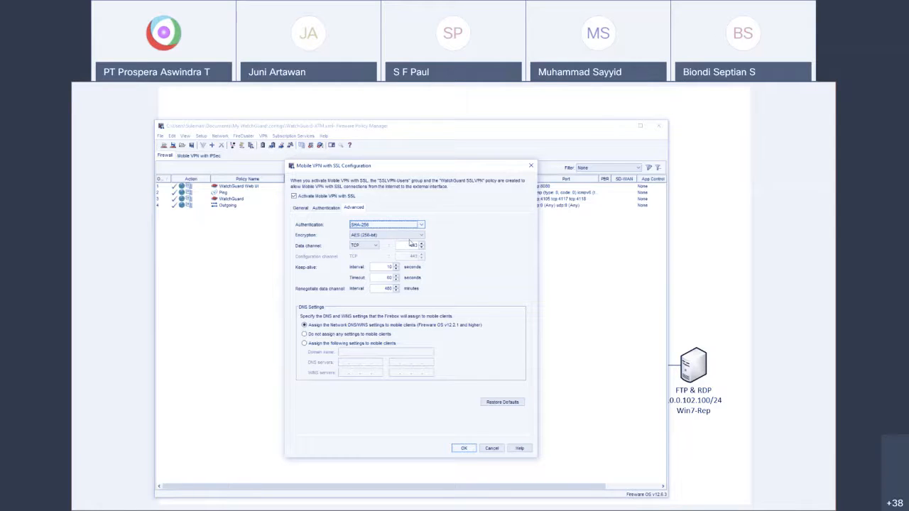
click(410, 236)
click(410, 237)
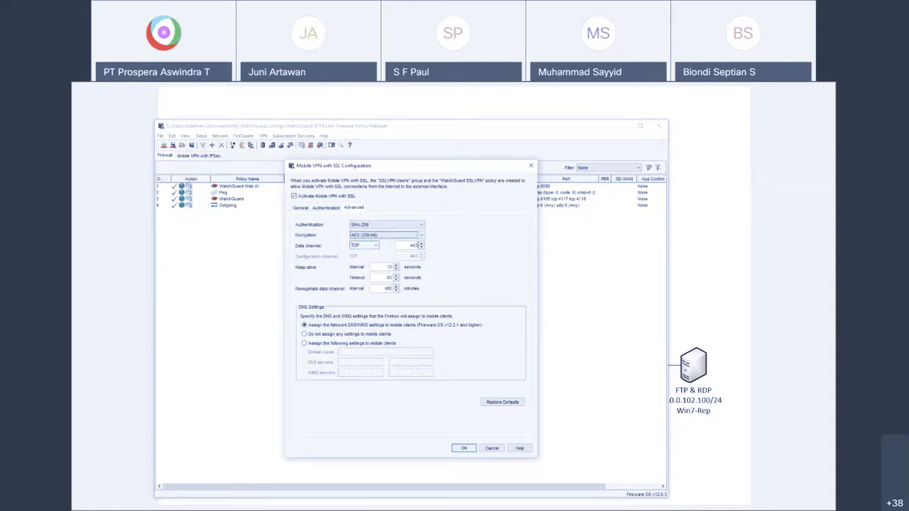
click(410, 246)
drag(410, 246, 441, 248)
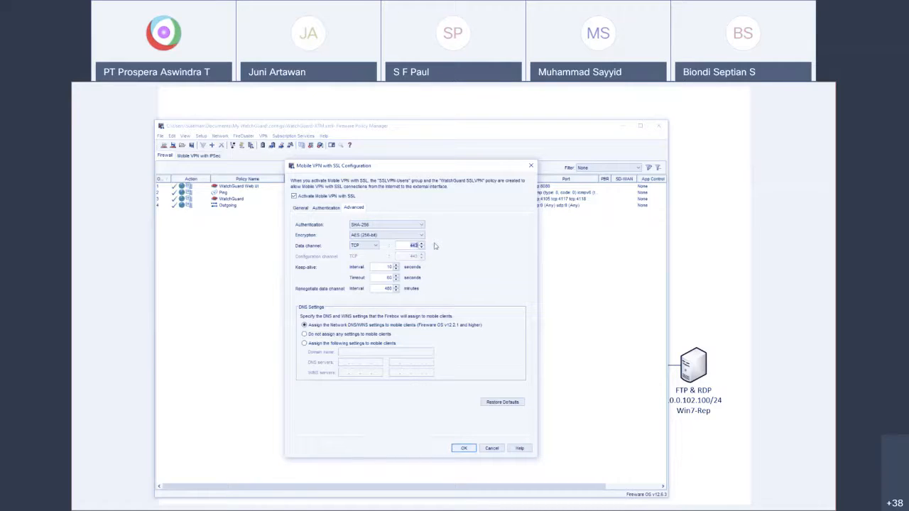
Step: Keep the Network DNS/WINS settings assigned to mobile clients after checking the custom option, and save the Mobile VPN with SSL configuration
click(338, 345)
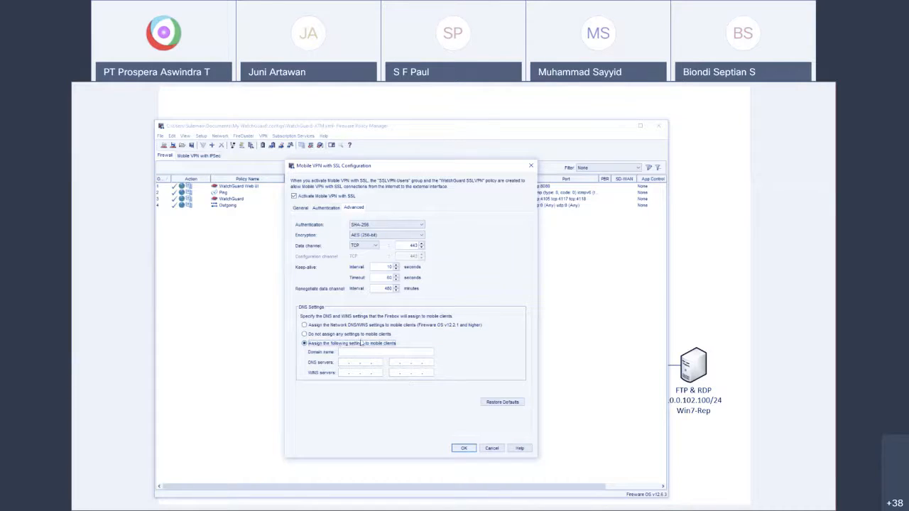
click(348, 324)
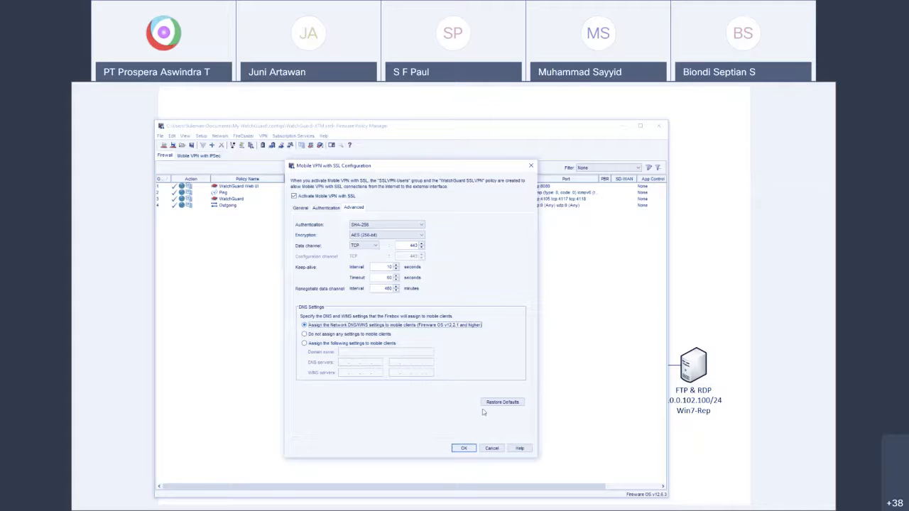
click(302, 209)
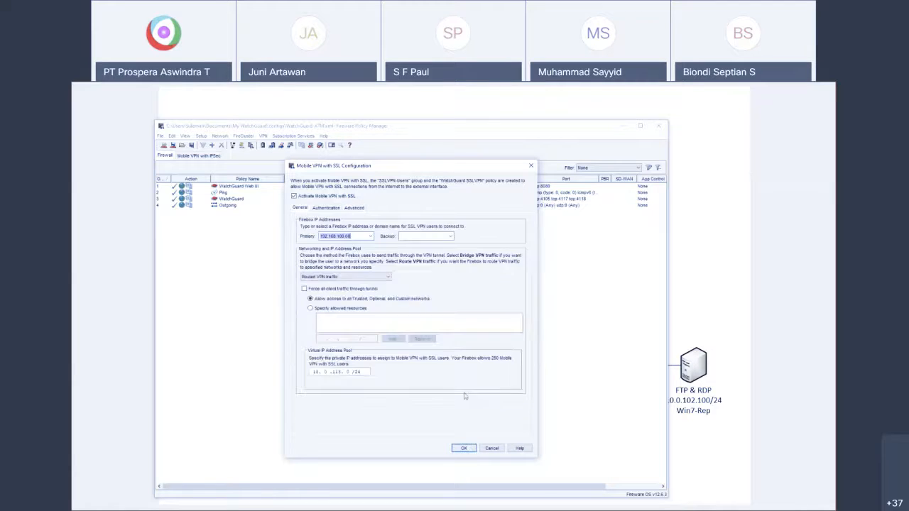
click(465, 449)
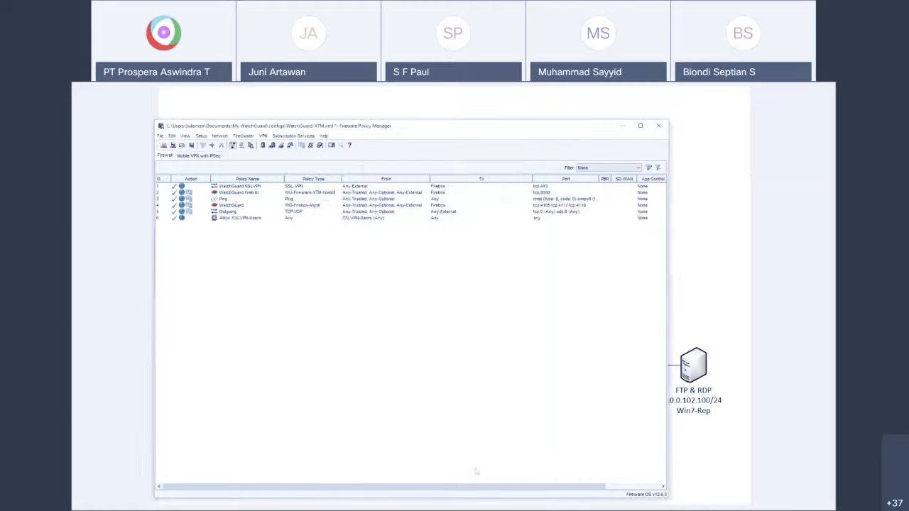
Step: Review the WatchGuard SSLVPN and Allow SSLVPN-Users policies and compare them with the network topology diagram
click(250, 187)
ctrl+click(245, 218)
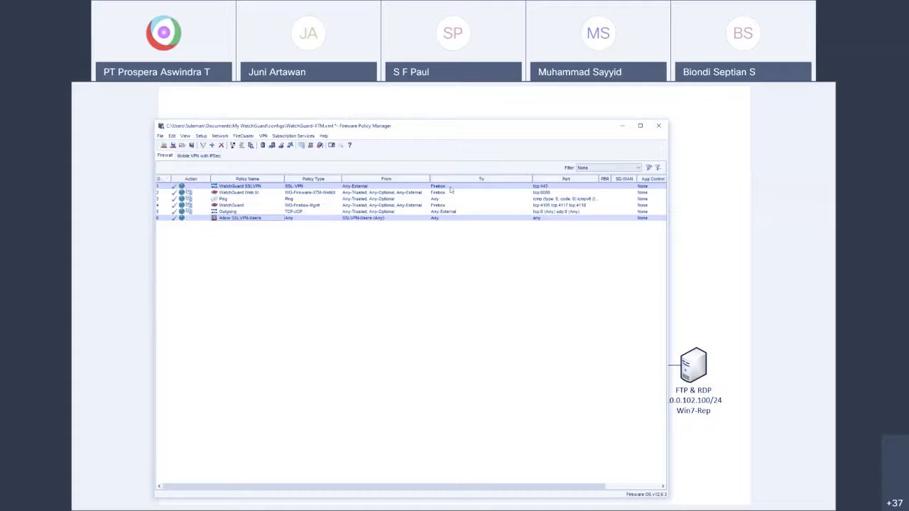
click(798, 199)
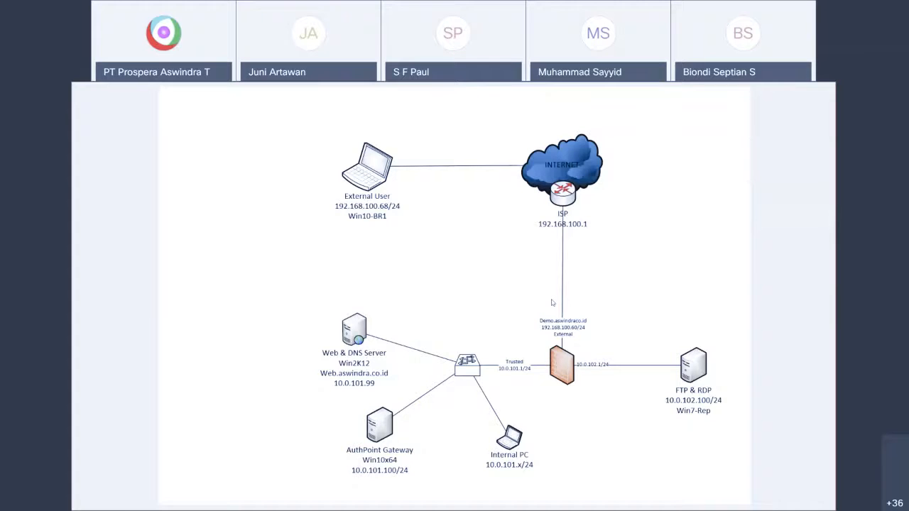
key(alt+Tab)
click(332, 219)
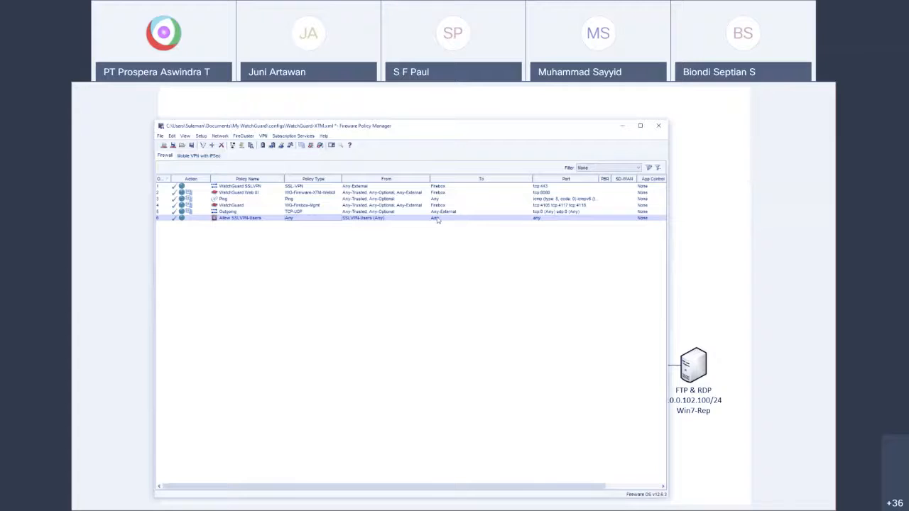
key(alt+Tab)
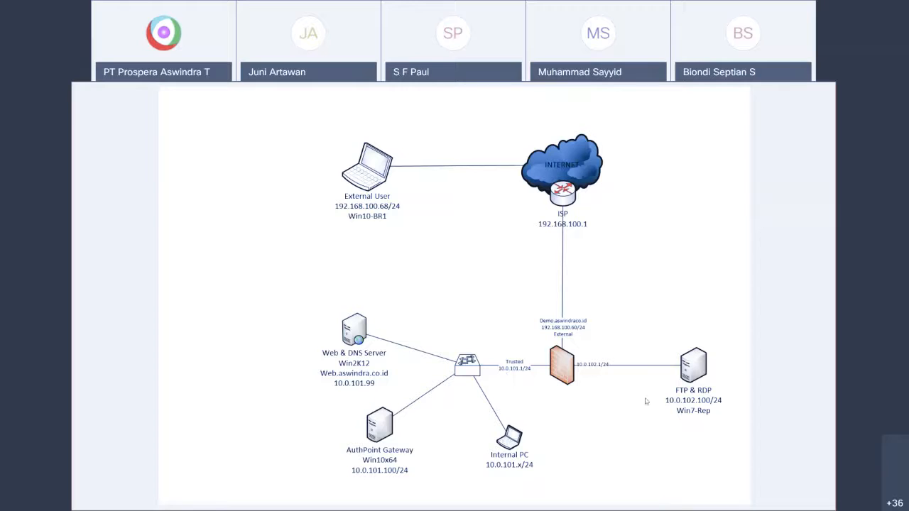
Step: Reopen the Mobile VPN with SSL configuration and review the option that forces all client traffic through the tunnel
key(alt+Tab)
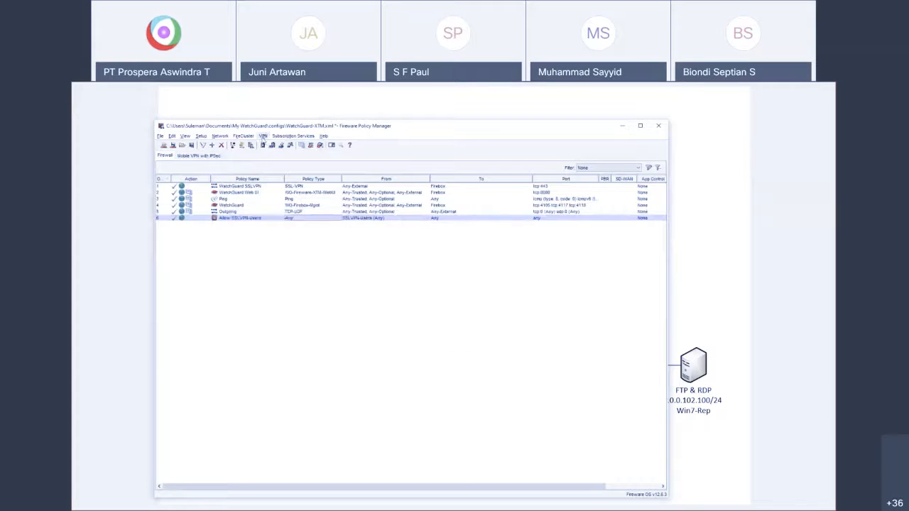
click(263, 136)
mouse_move(298, 221)
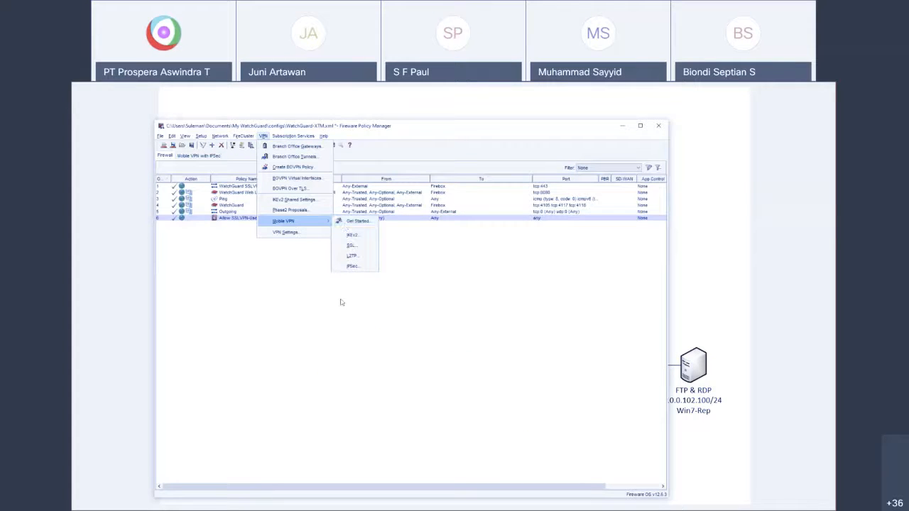
click(359, 250)
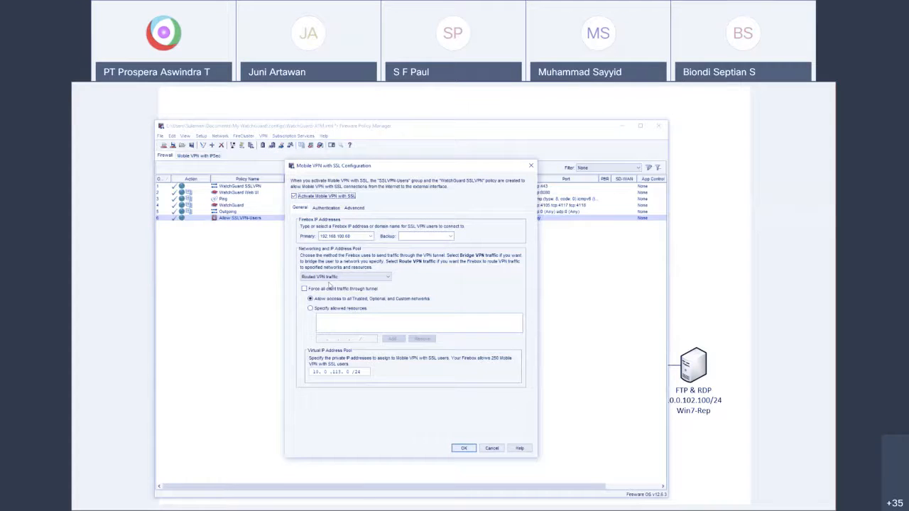
click(328, 290)
click(331, 290)
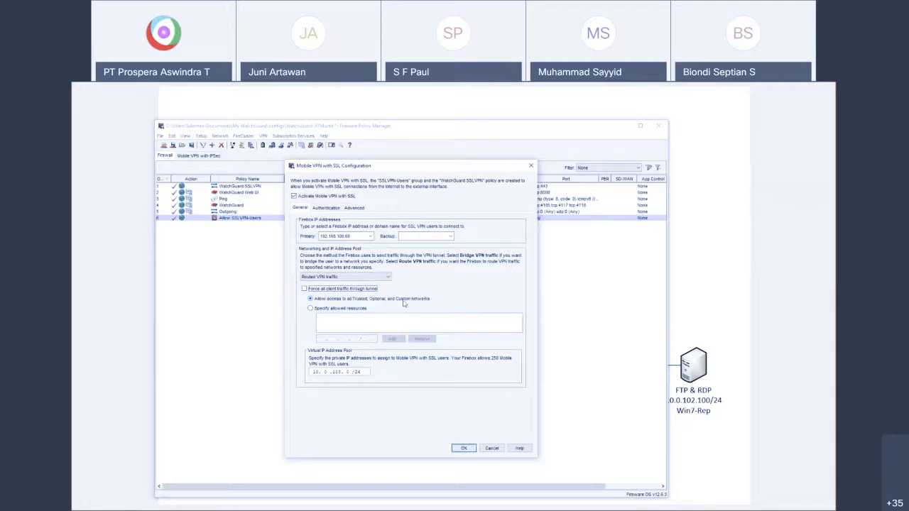
drag(417, 164, 440, 159)
click(478, 396)
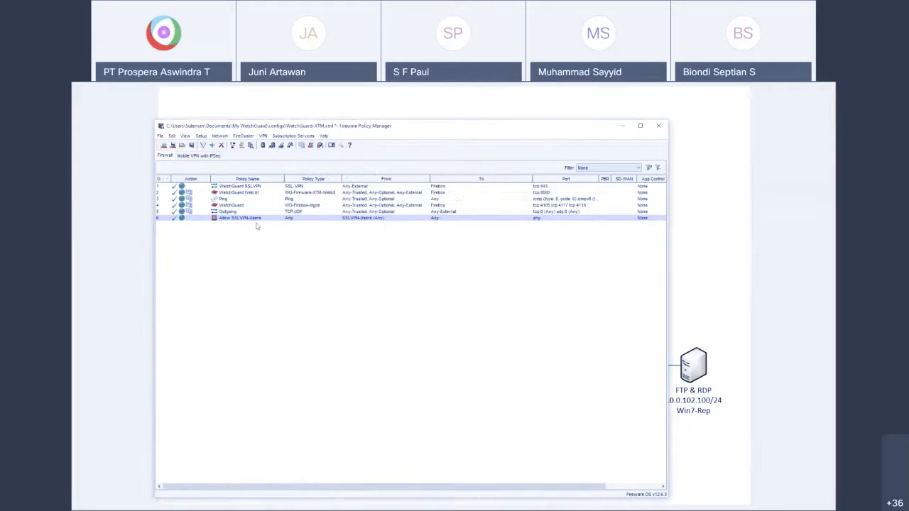
Step: Enable sending log messages for allowed packets in the WatchGuard SSLVPN policy and save the policy
double_click(253, 188)
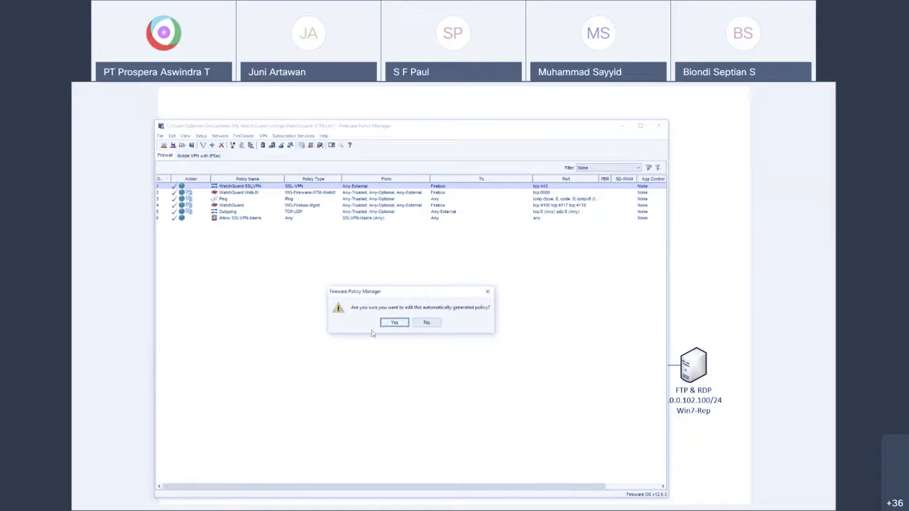
click(395, 323)
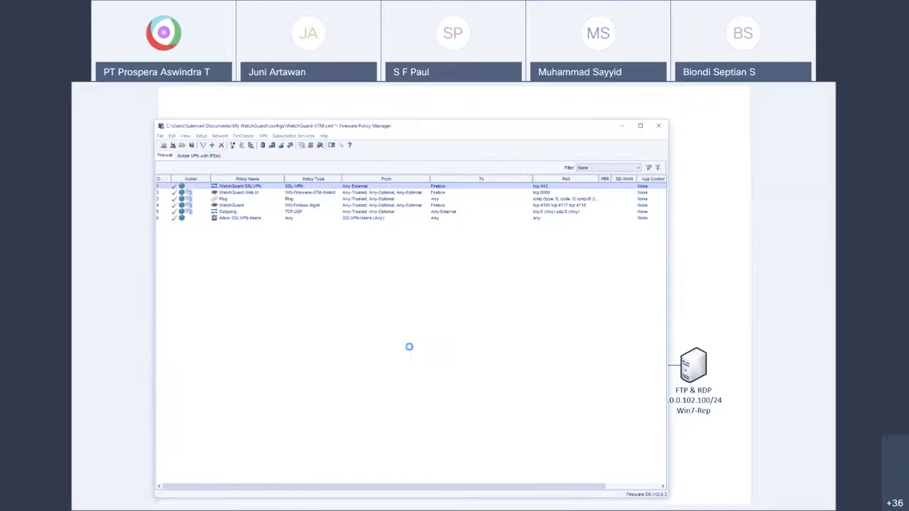
click(332, 200)
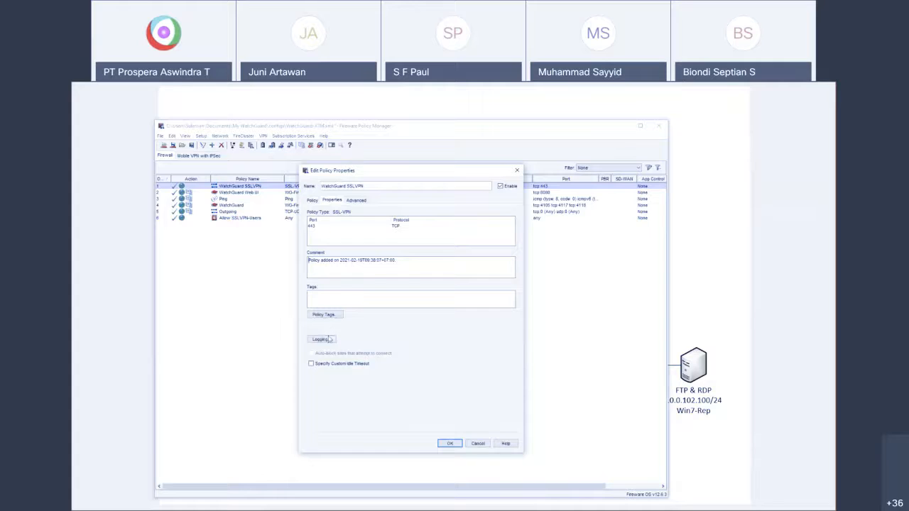
click(329, 340)
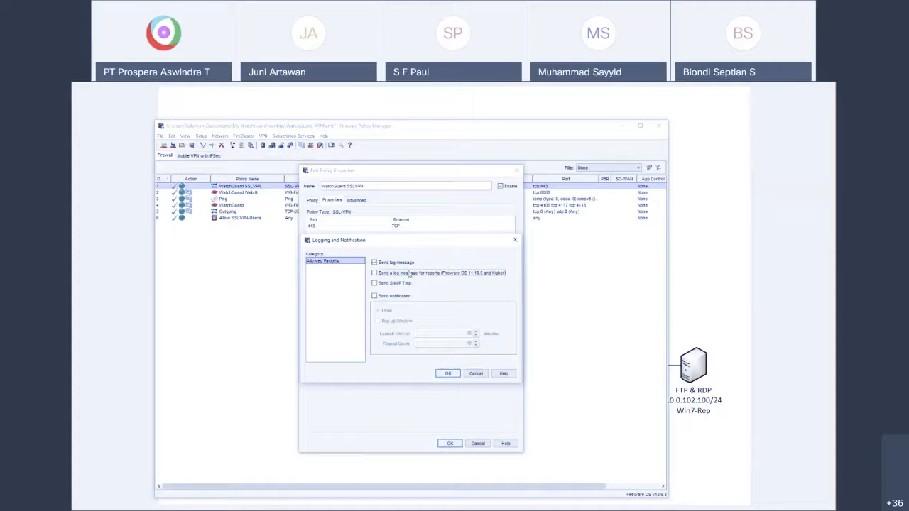
click(448, 373)
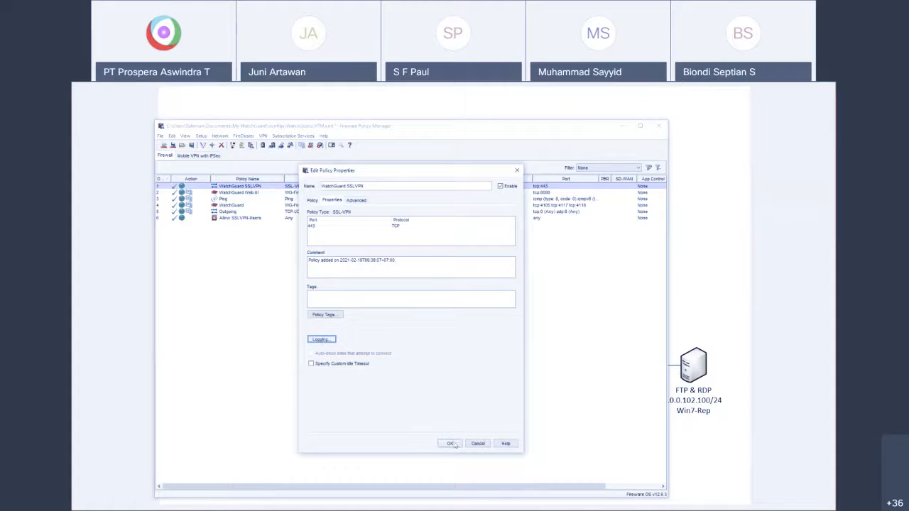
click(453, 444)
Step: Enable log messages and log messages for reports in the Allow SSLVPN-Users policy and save the policy
double_click(258, 218)
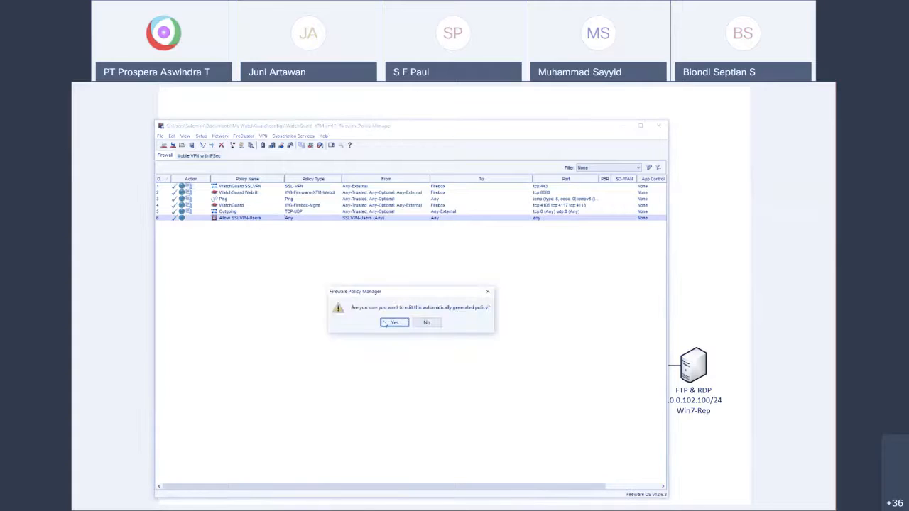
click(388, 325)
click(331, 200)
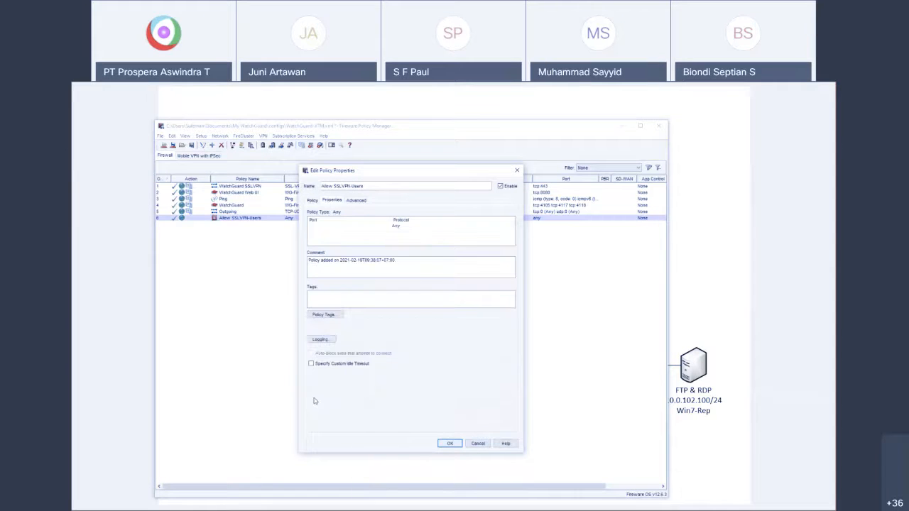
click(320, 339)
click(375, 262)
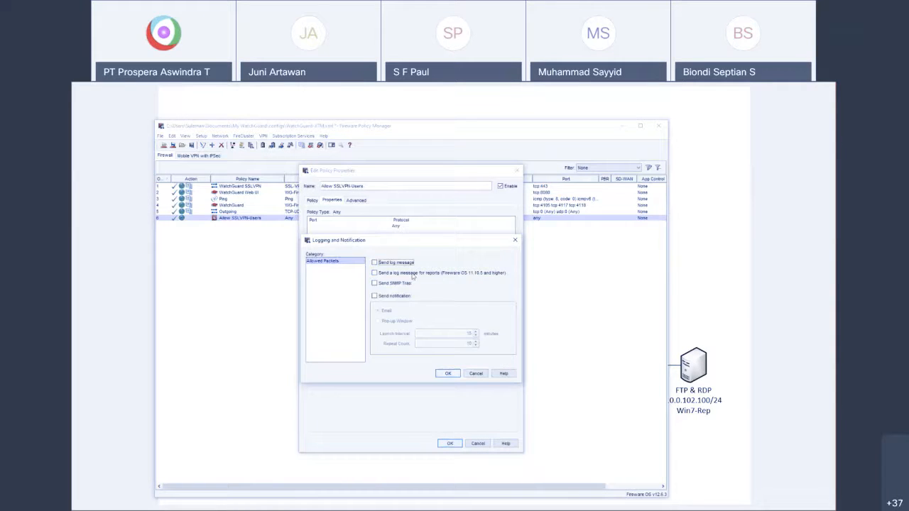
click(375, 273)
click(448, 373)
click(452, 443)
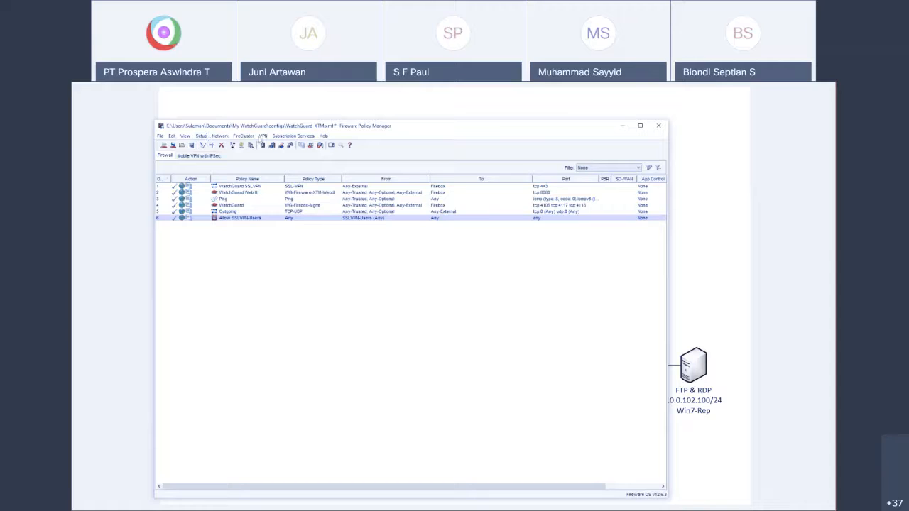
Step: Open the authentication server settings and select the SSLVPN-Users group in the Firebox-DB database
click(201, 136)
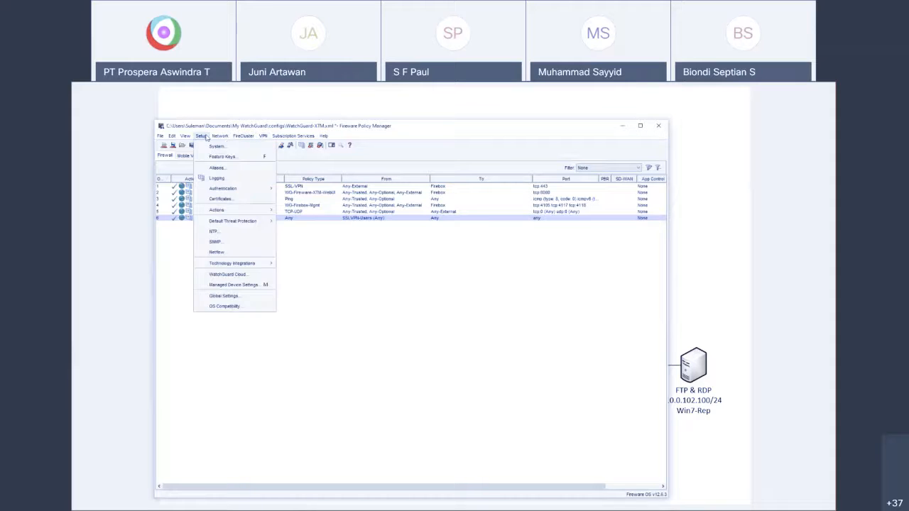
mouse_move(238, 188)
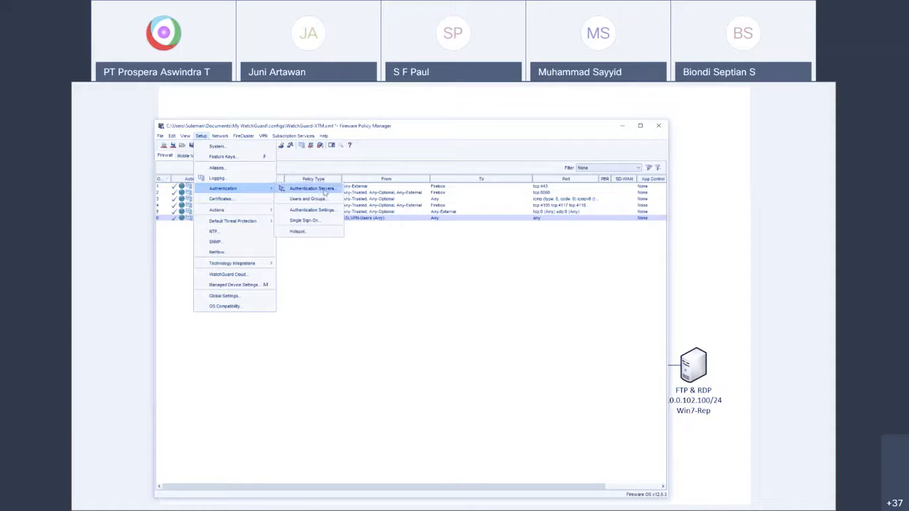
click(323, 190)
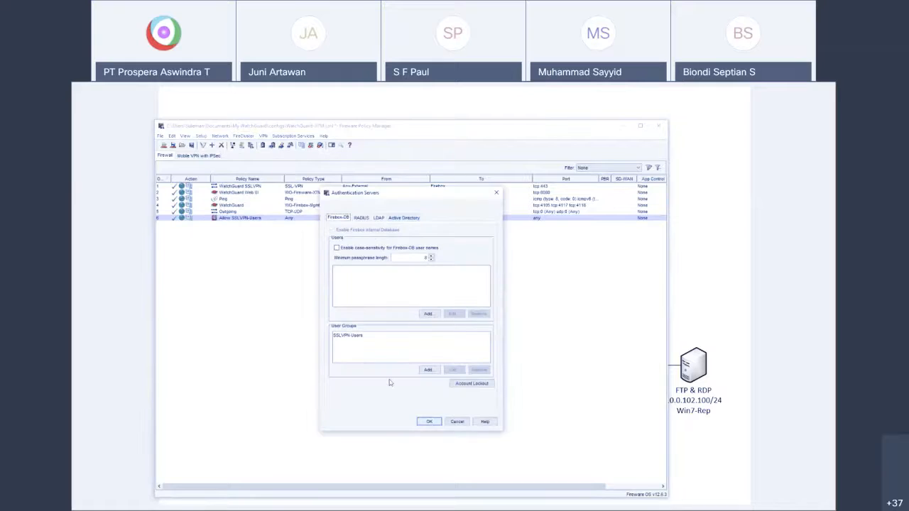
click(346, 338)
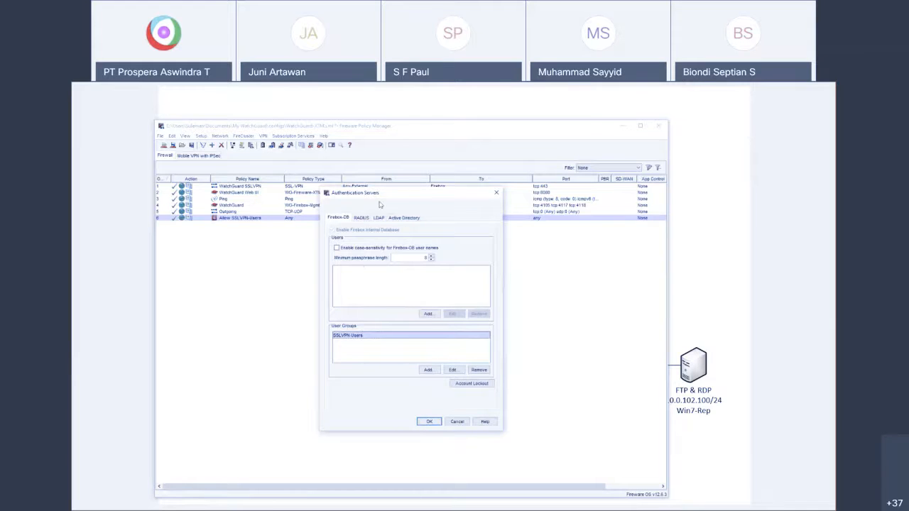
drag(378, 197, 353, 262)
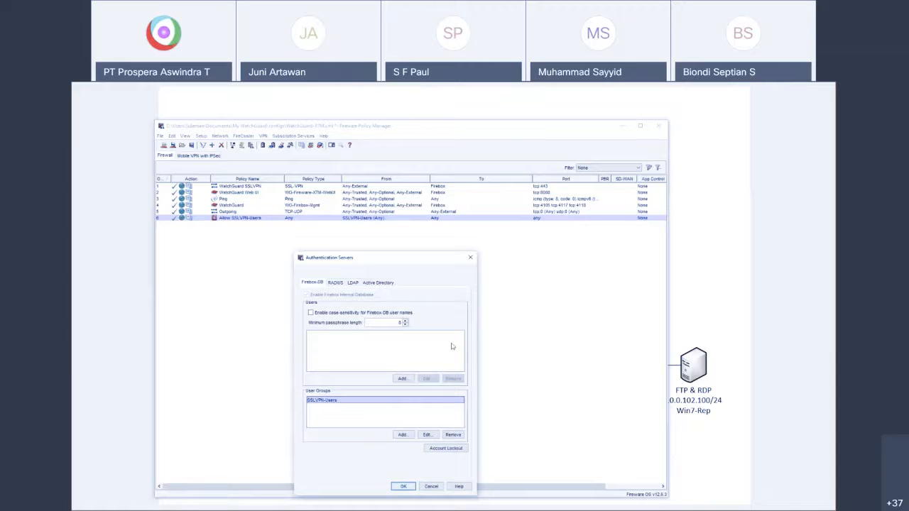
Step: Add a Firebox-DB user named vpnuser, entering and confirming the account passphrase
click(396, 380)
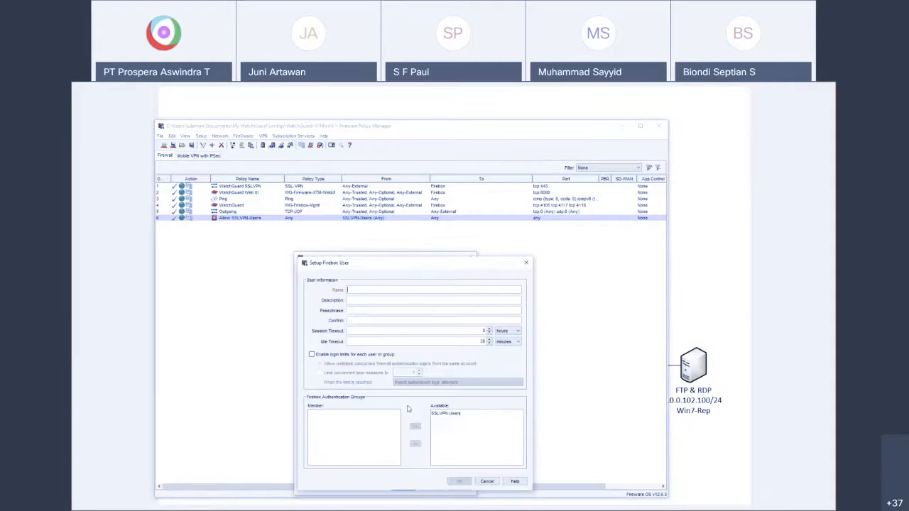
drag(407, 259, 530, 272)
text(vpnuser)
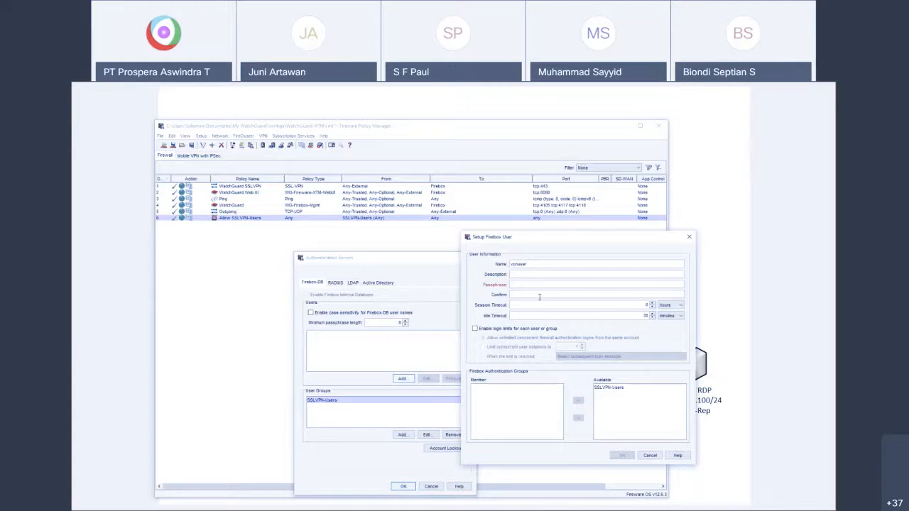
key(Tab)
key(Tab)
text(•••••••••)
click(539, 296)
text(•••••••••)
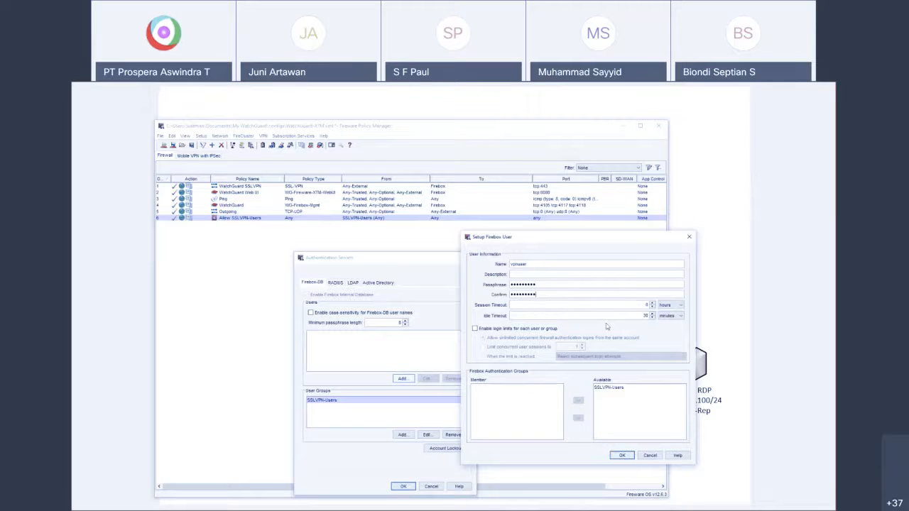
Step: Make the new user a member of the SSLVPN-Users group and save the user and authentication server settings
click(606, 389)
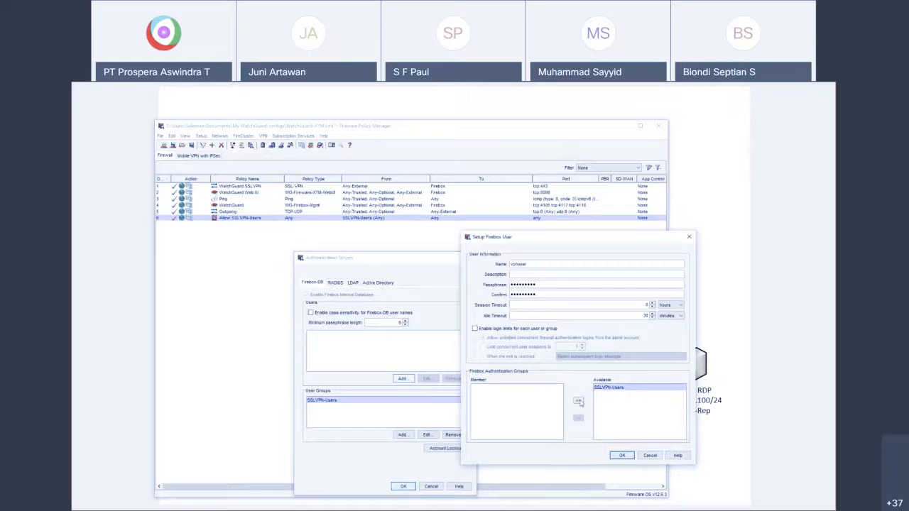
click(578, 402)
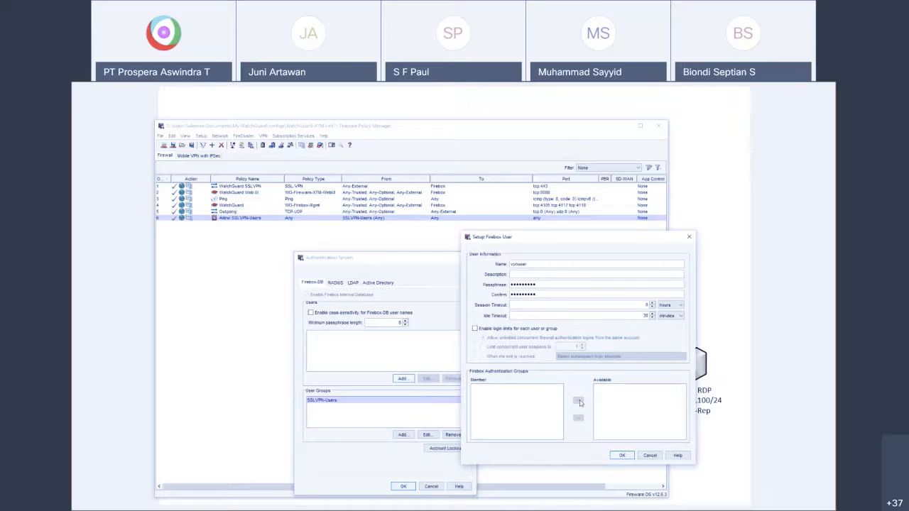
click(621, 455)
click(411, 488)
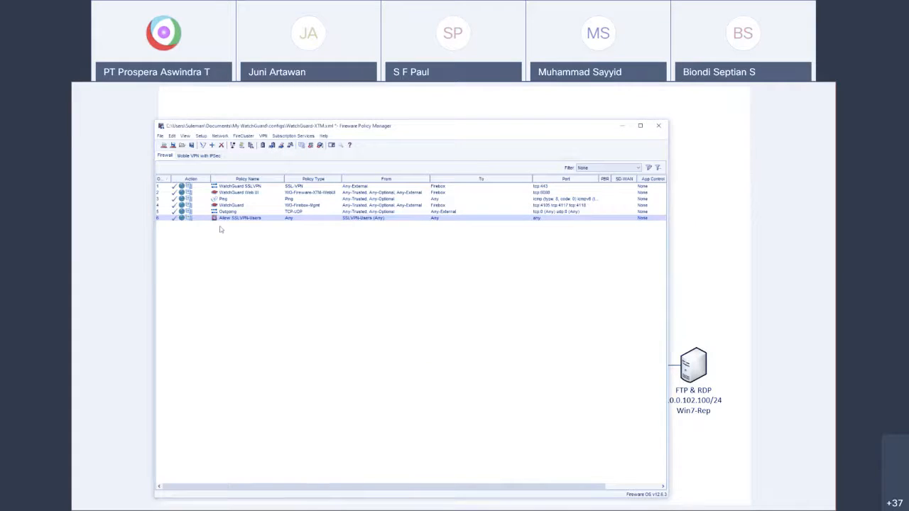
Step: Start saving the configuration to the Firebox, authenticating as admin with the administrator passphrase
click(172, 146)
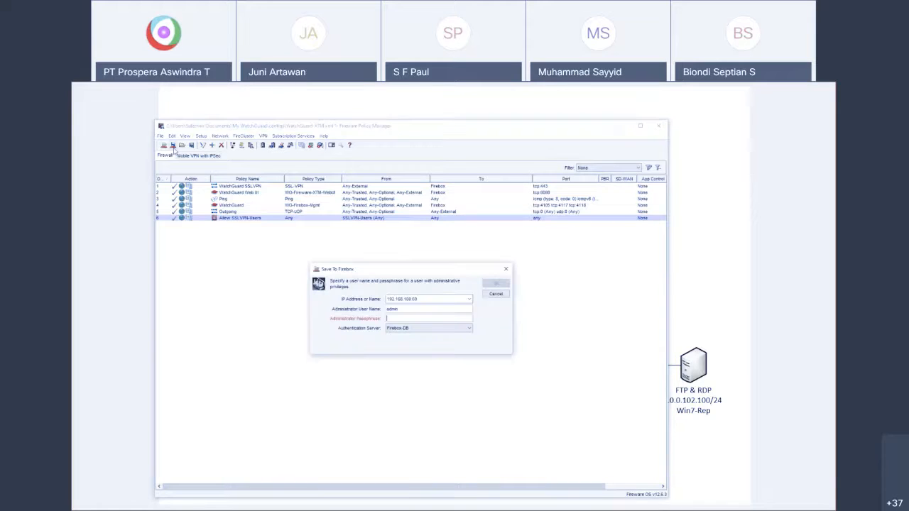
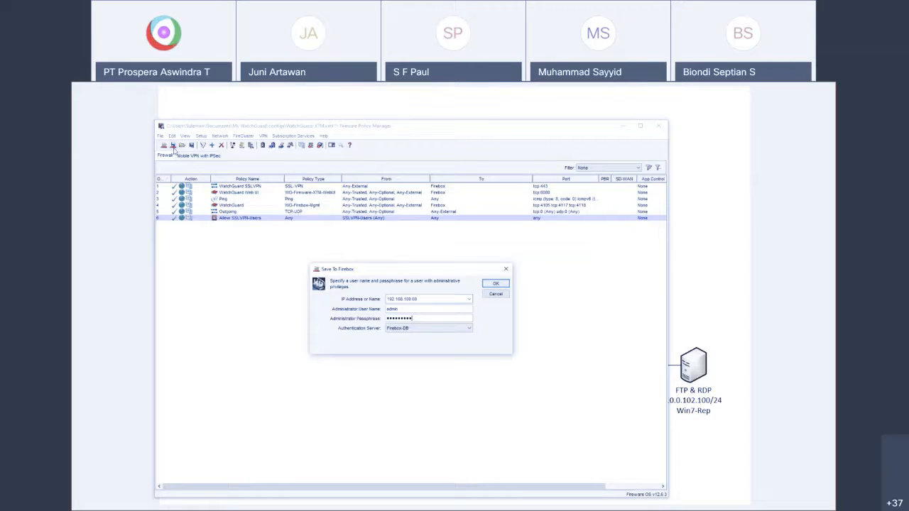
key(Return)
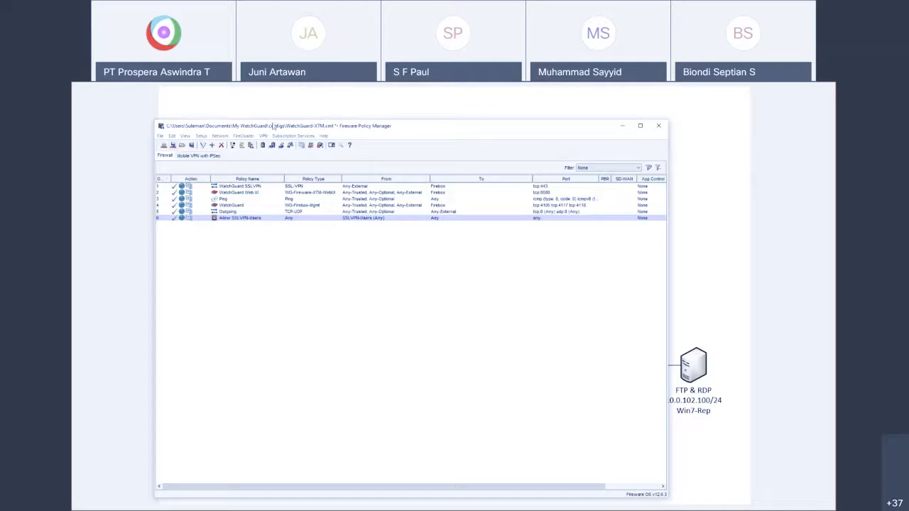
Step: Browse to the 001 - TechFridaySeries folder under PAT\Config on the Data (D:) drive as the configuration file's save location
drag(264, 126, 333, 121)
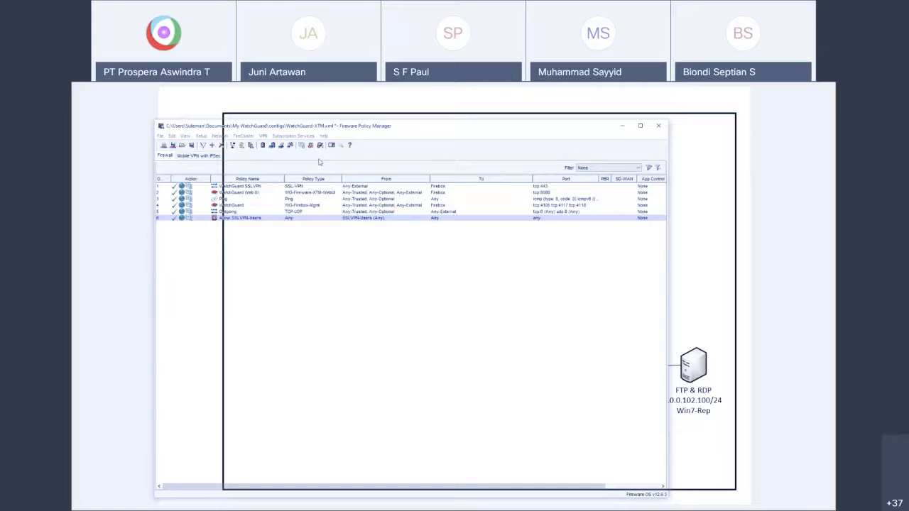
click(398, 342)
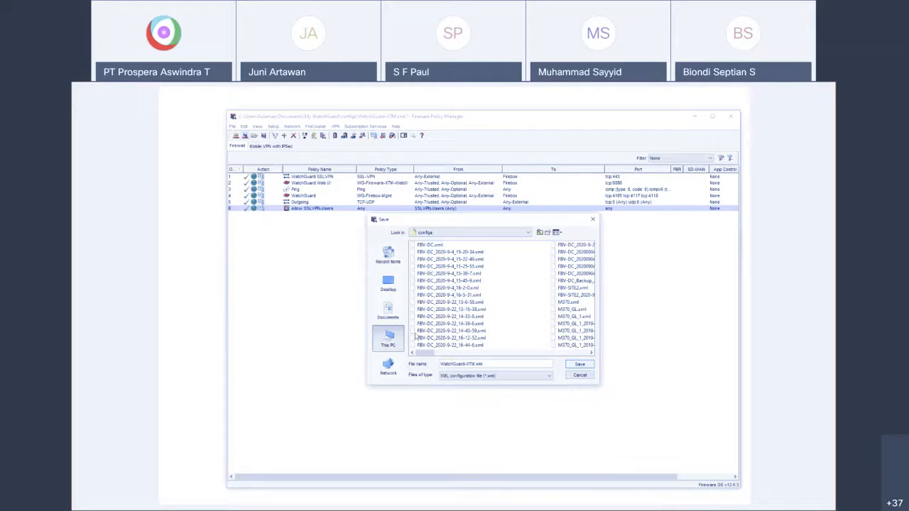
click(435, 302)
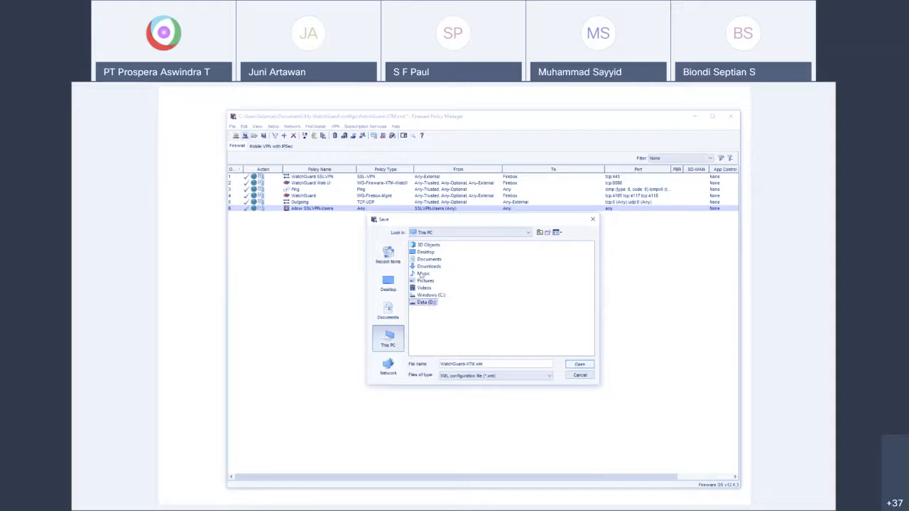
double_click(434, 304)
click(423, 261)
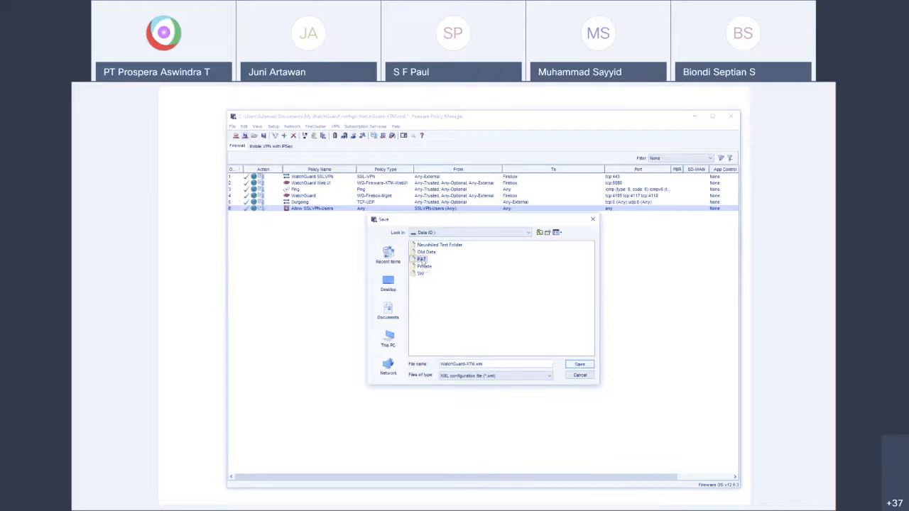
double_click(422, 260)
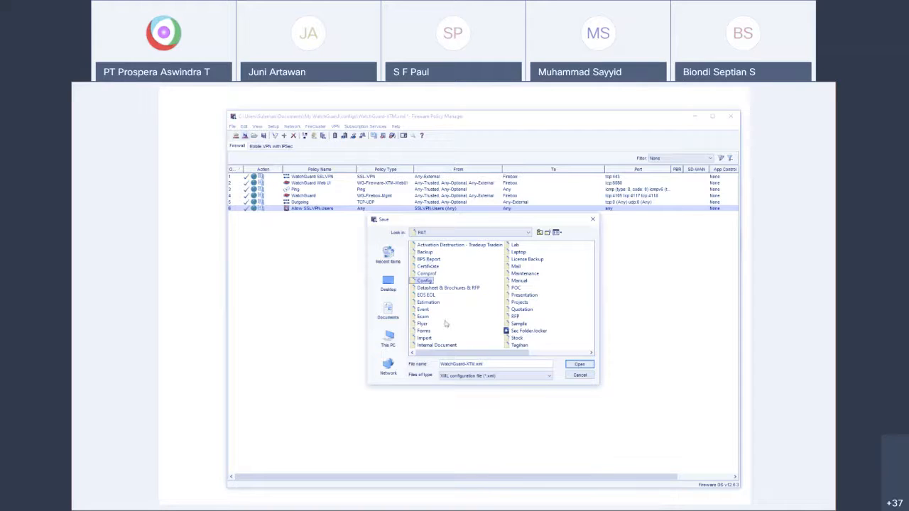
double_click(419, 282)
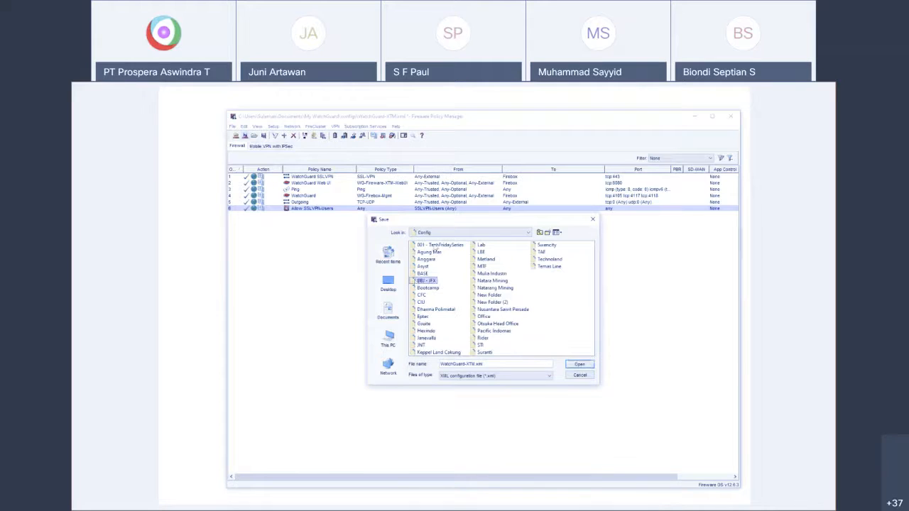
double_click(435, 247)
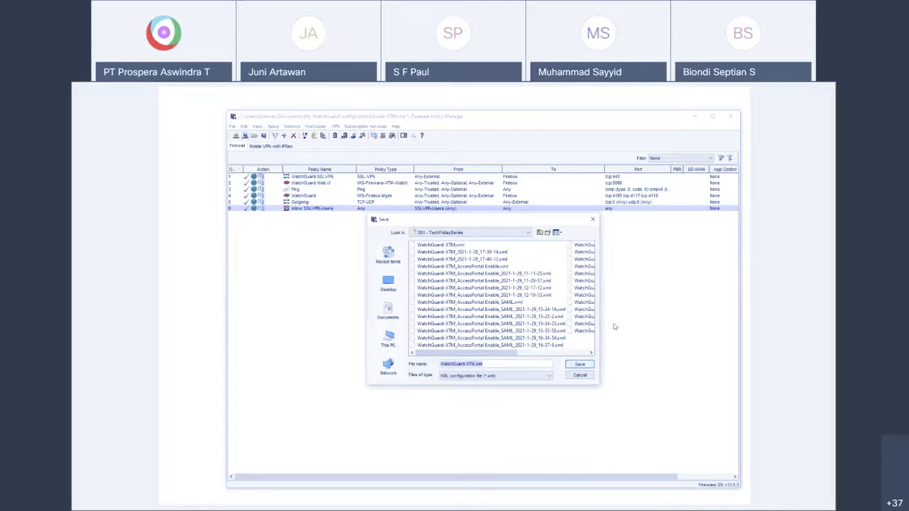
Step: Name the configuration file WatchGuard-XTM_MUVPNSSL.xml and save it to upload the configuration to the Firebox
key(Left)
key(Left)
key(Left)
text(_MUVPNSSL)
key(Return)
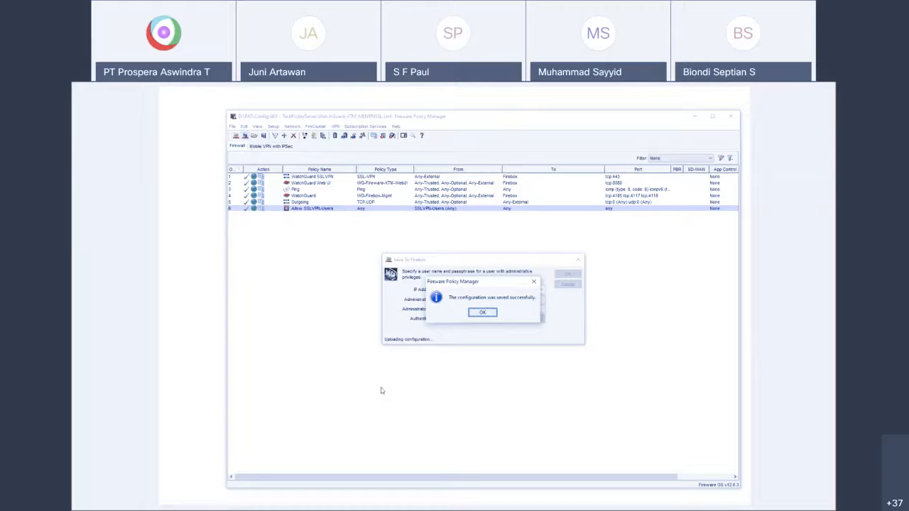
Step: Switch to the VMware ESXi page in the browser and open the console of the Win10x64-replica2-BR3-CloudBR1 virtual machine
key(alt+Tab)
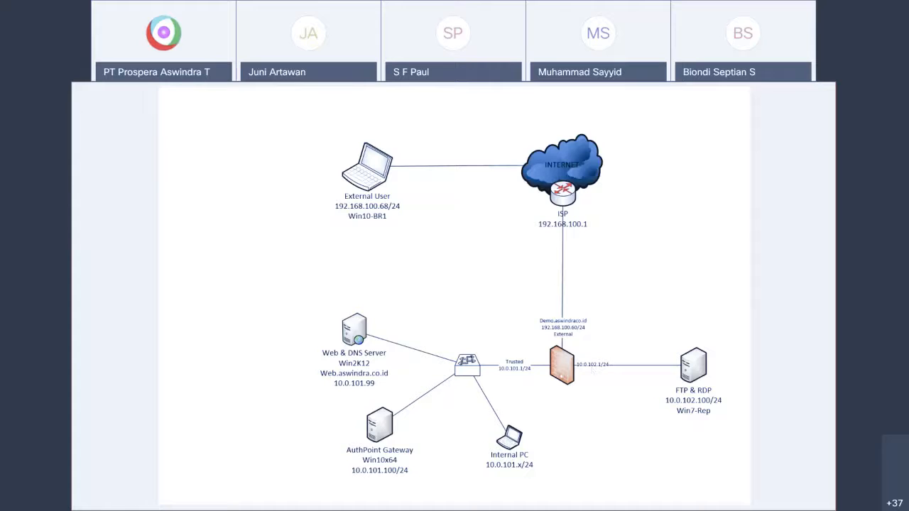
key(alt+Tab)
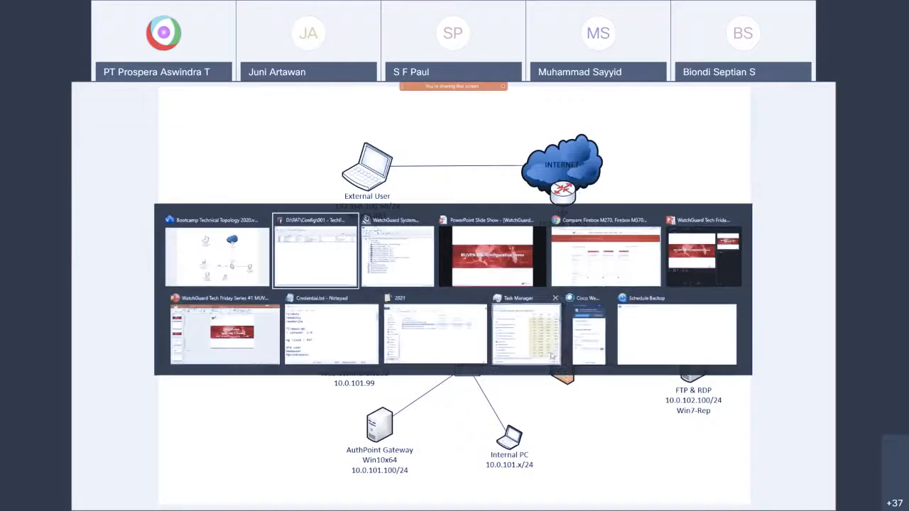
click(602, 247)
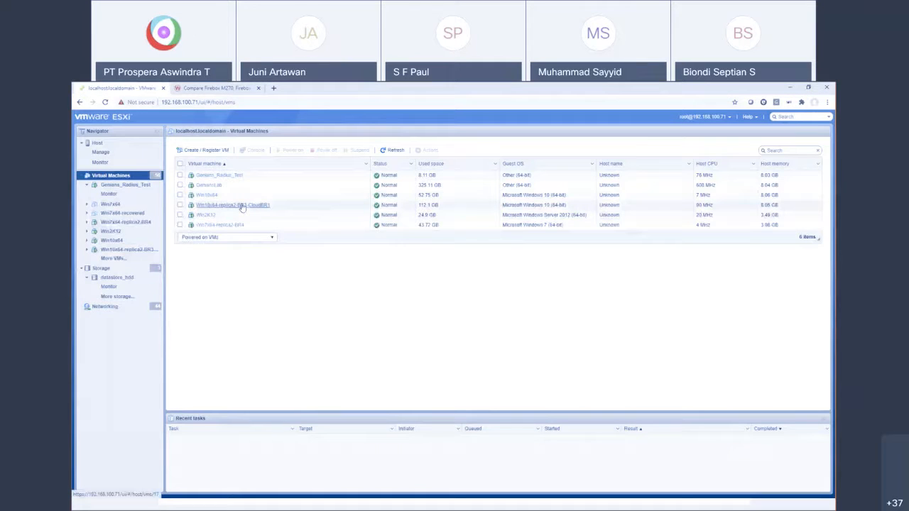
click(242, 205)
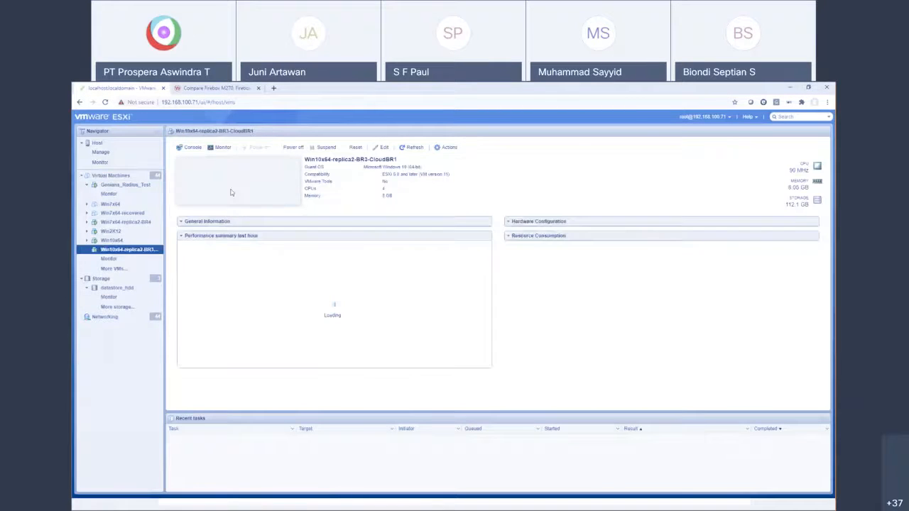
click(230, 193)
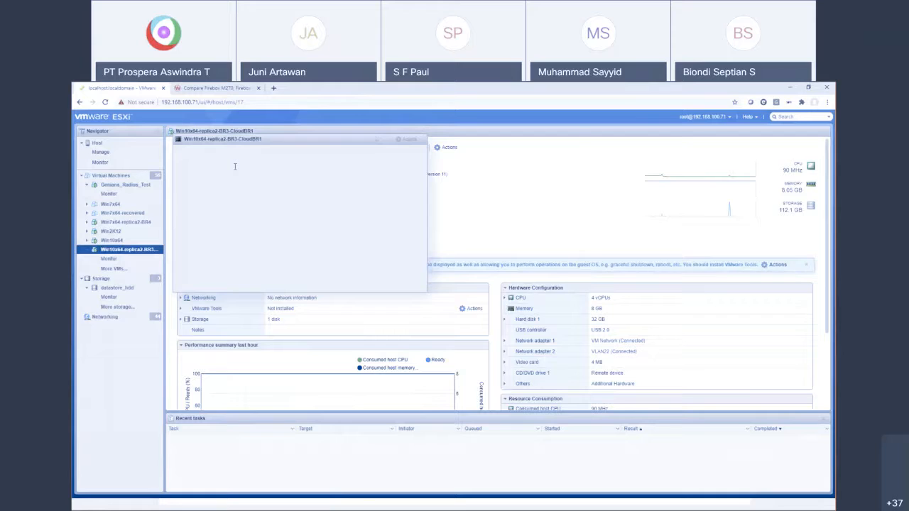
Step: Sign in to the virtual machine's win10 account with the account password and reposition the console window
drag(225, 136, 171, 133)
click(302, 324)
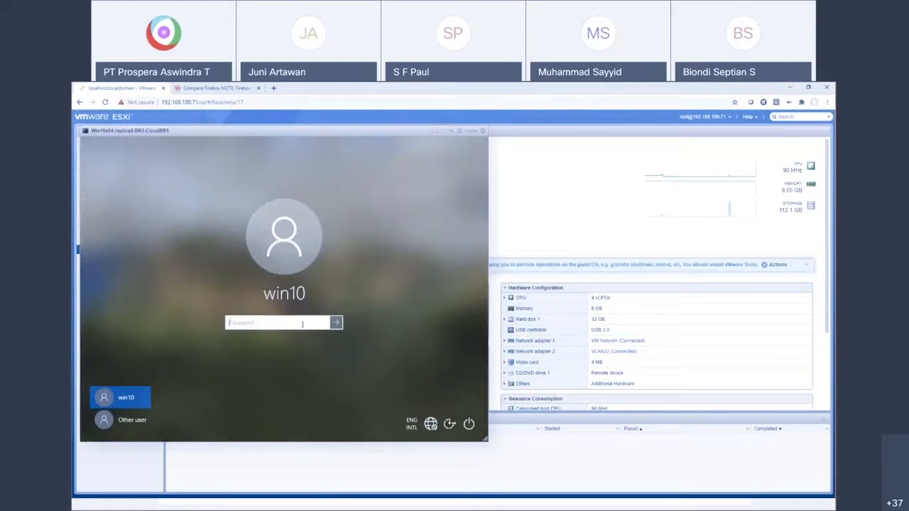
text(********)
key(Return)
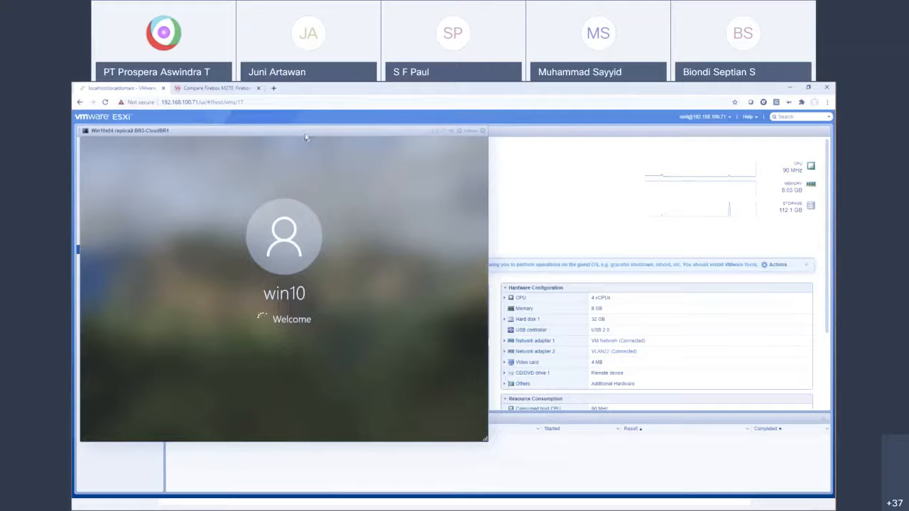
mouse_move(305, 137)
mouse_down()
mouse_move(297, 141)
mouse_move(306, 144)
mouse_up()
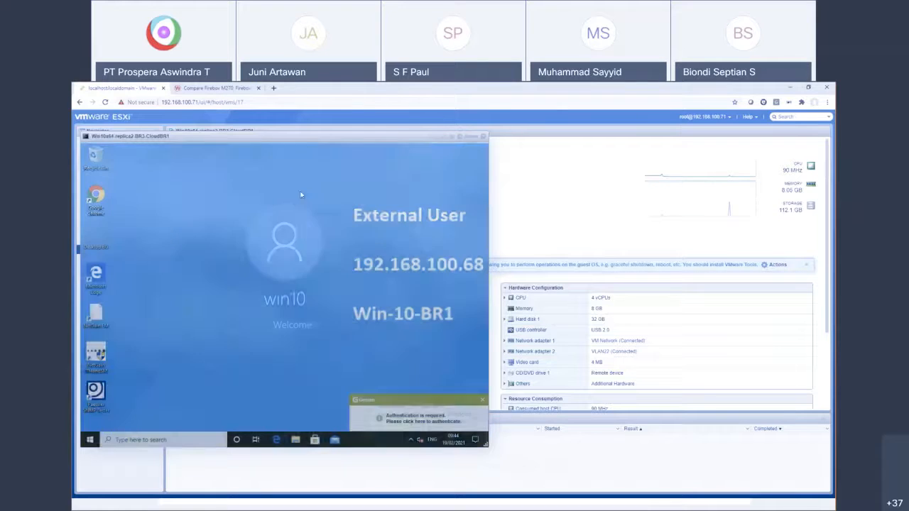
Step: Open Command Prompt in the virtual machine and run ipconfig to check its IP configuration
click(92, 440)
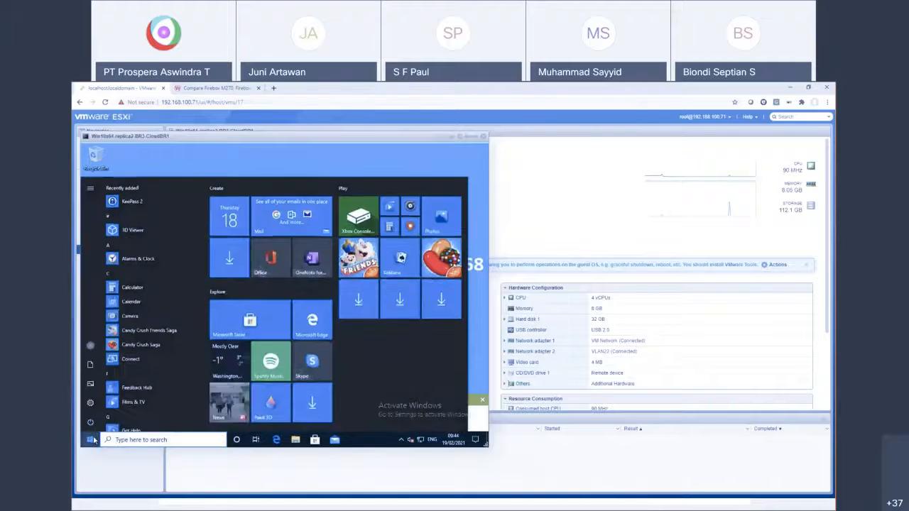
text(cmd)
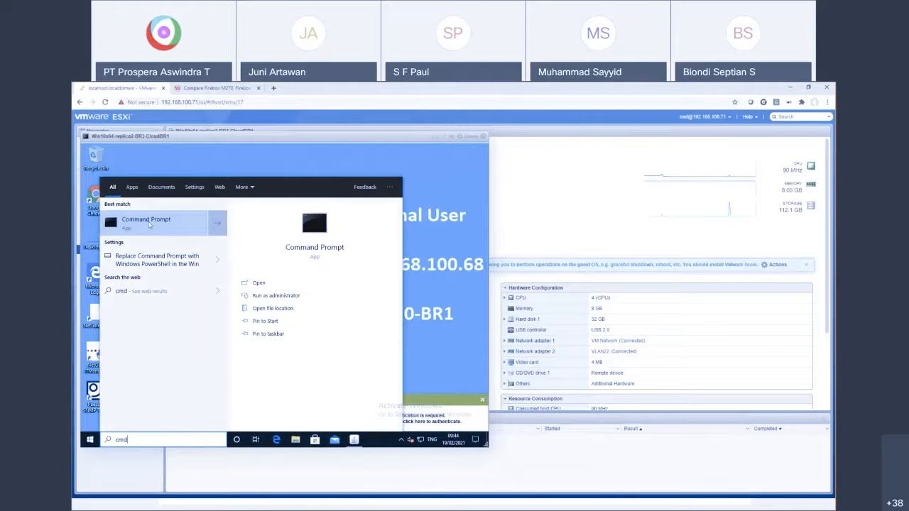
click(149, 225)
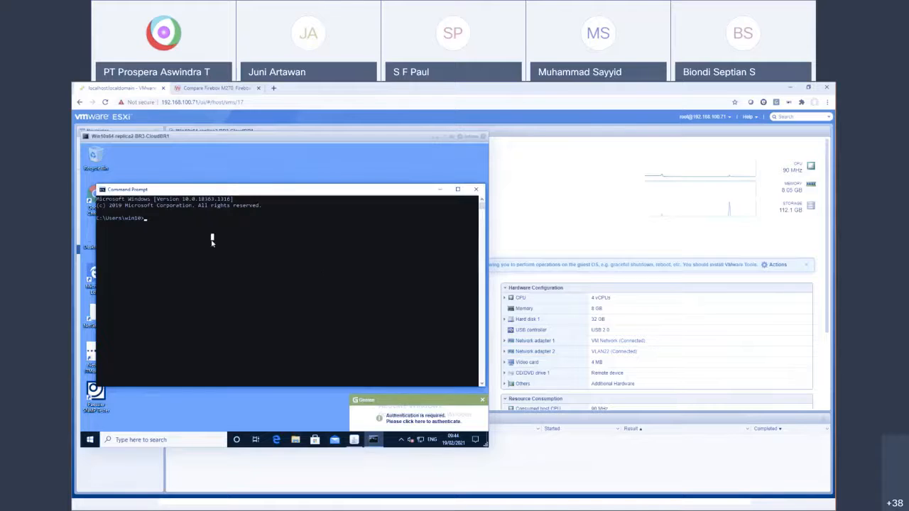
text(ipconfig)
key(Return)
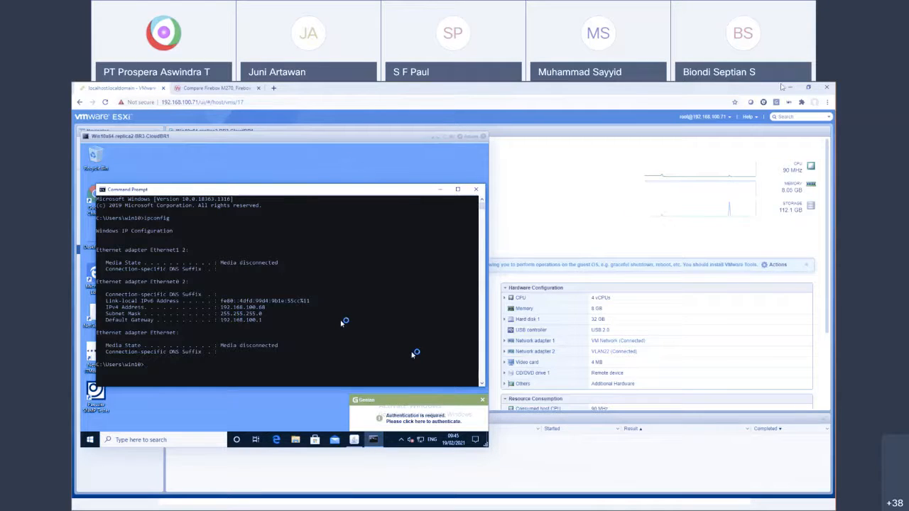
Step: Check the network topology diagram, ping 10.0.101.1 from the external machine, stop the ping and dismiss the update notification
click(788, 89)
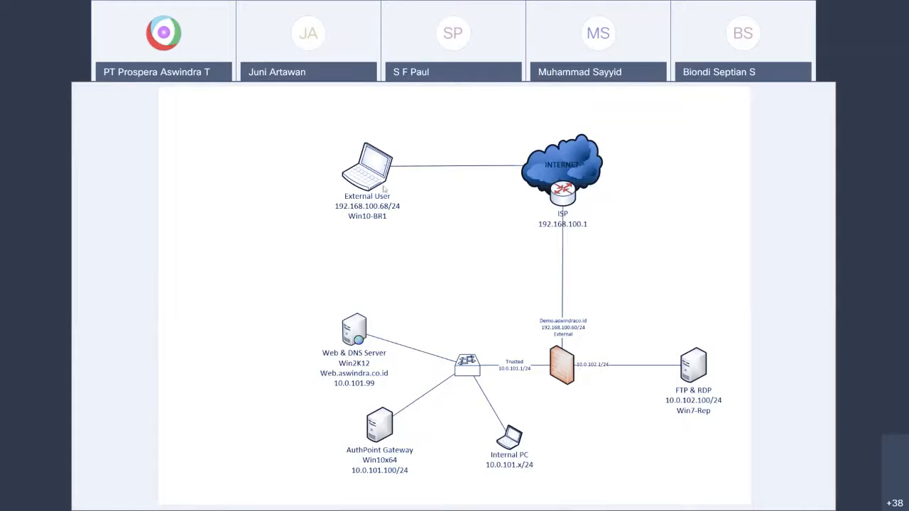
key(alt+Tab)
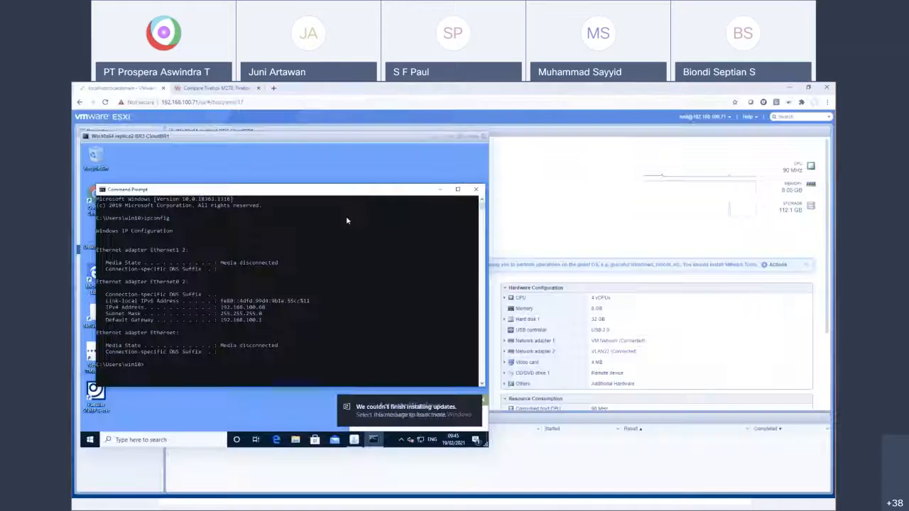
text(ping 10.0.101.1)
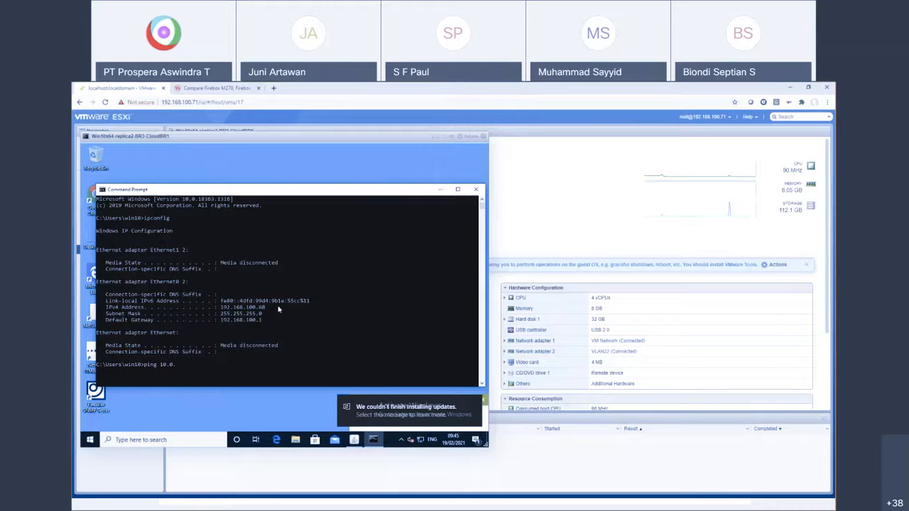
key(Return)
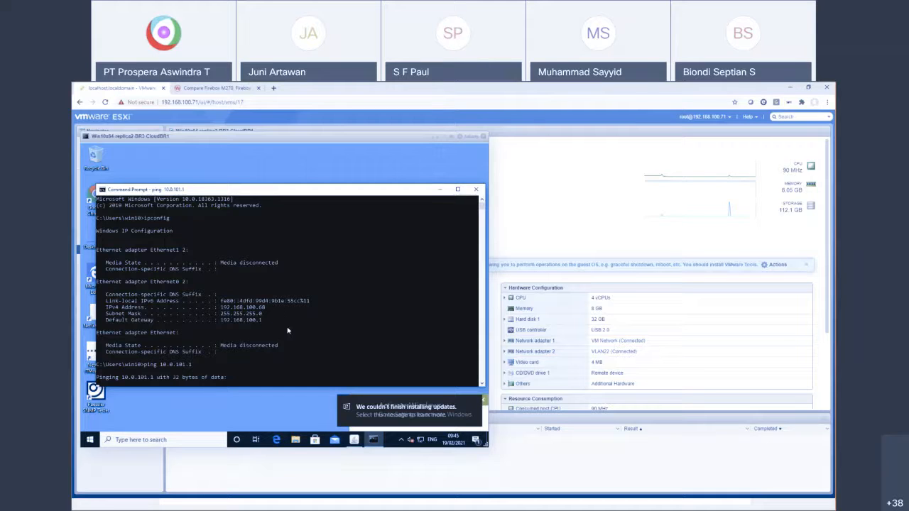
key(ctrl+c)
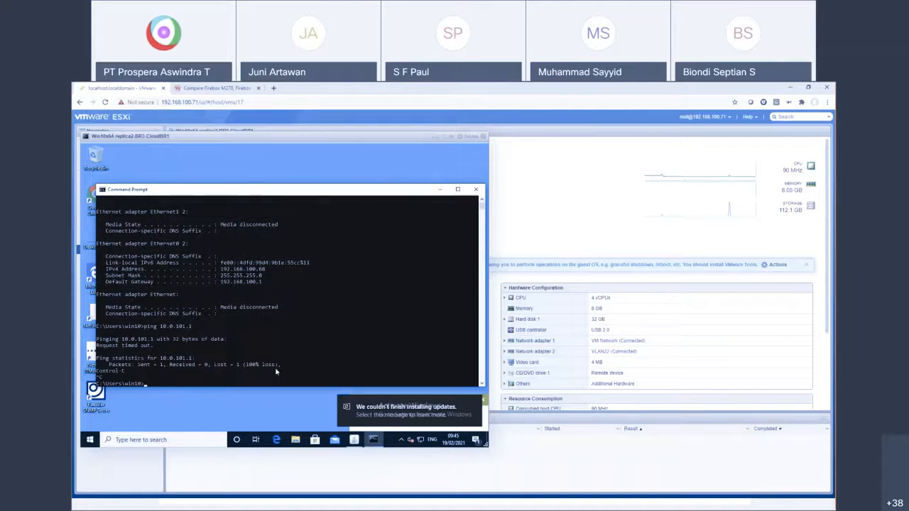
click(472, 403)
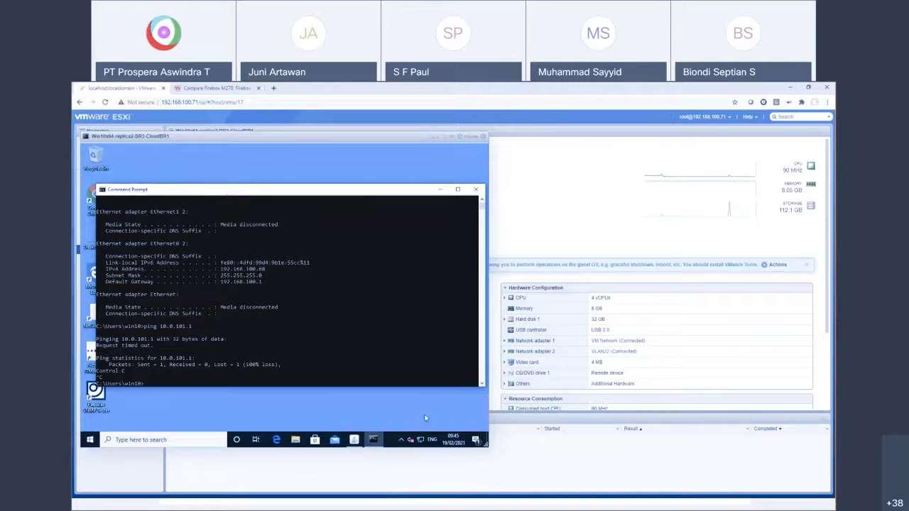
Step: Check the virtual machine's hidden tray icons and open Google Chrome inside it
click(402, 441)
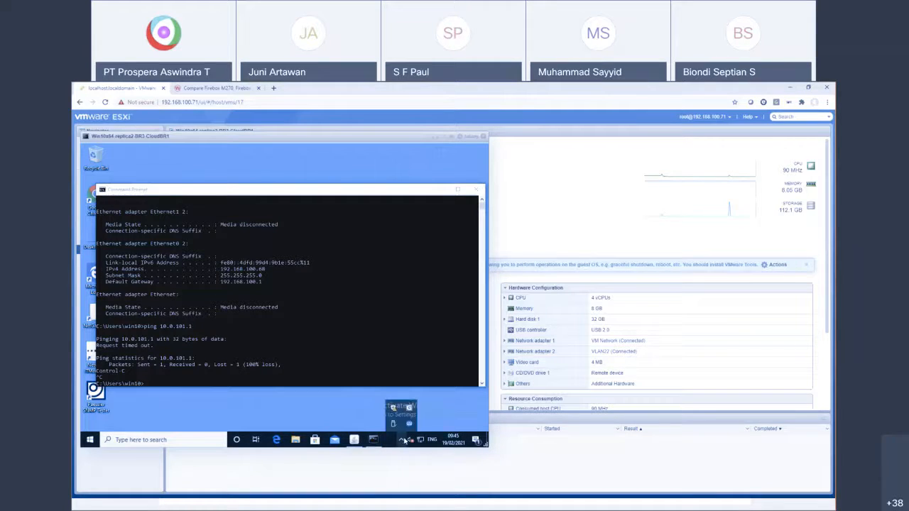
click(186, 397)
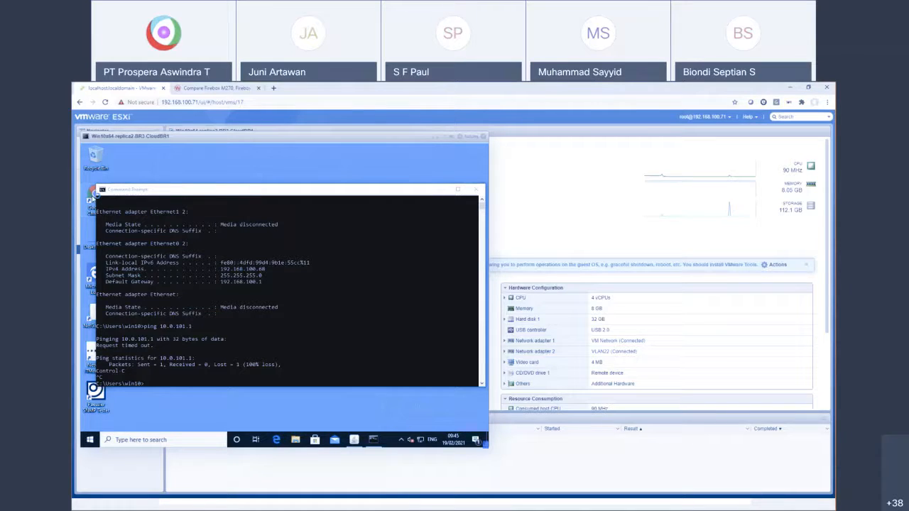
double_click(93, 199)
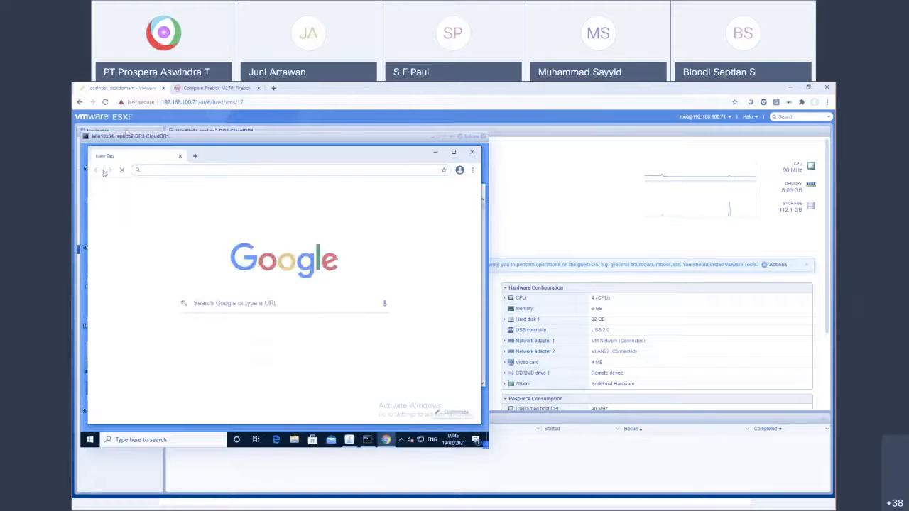
Step: Review the Mobile VPN with SSL clients on WatchGuard's software downloads page for Firebox M270 to M670, and return to the virtual machine console
click(213, 88)
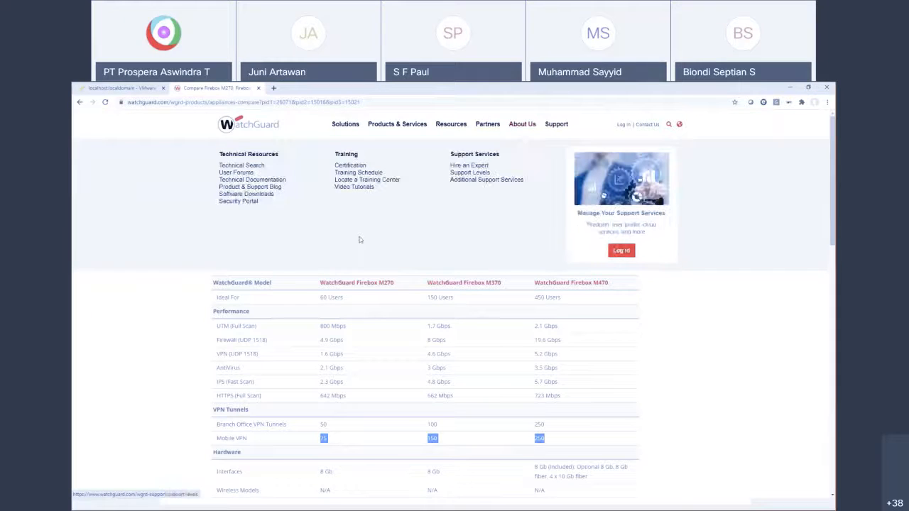
click(257, 199)
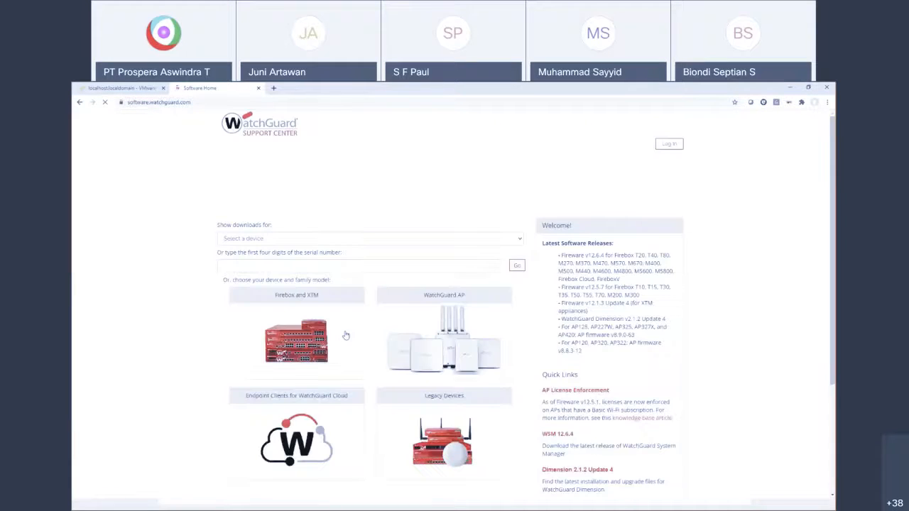
click(308, 306)
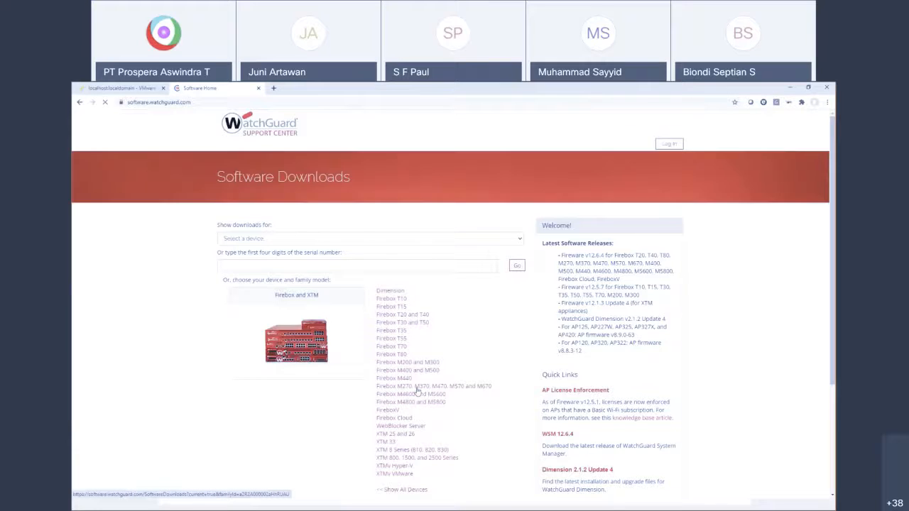
click(418, 391)
scroll(402, 377, down, 10)
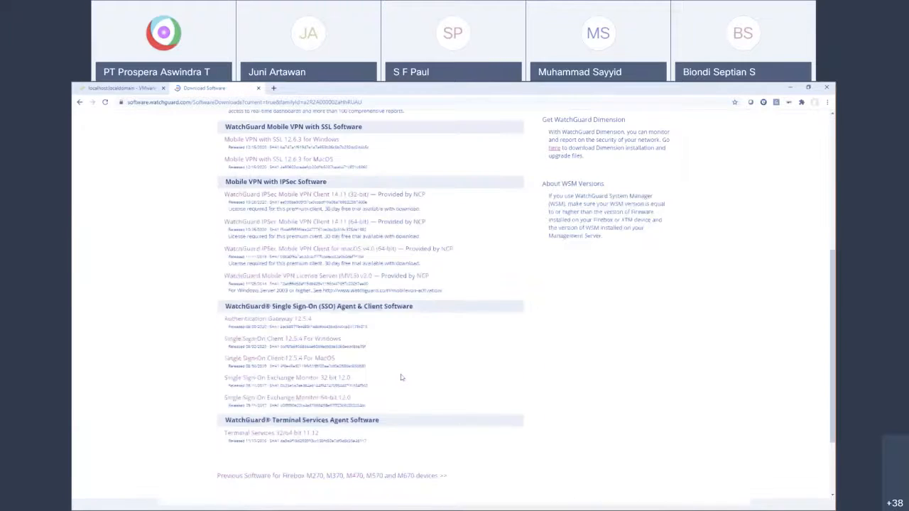
scroll(401, 378, down, 2)
scroll(401, 376, up, 3)
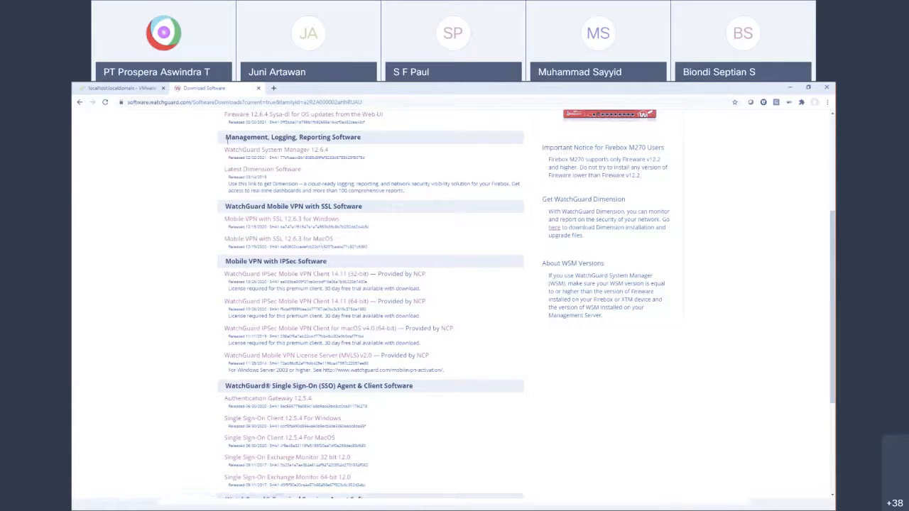
click(122, 88)
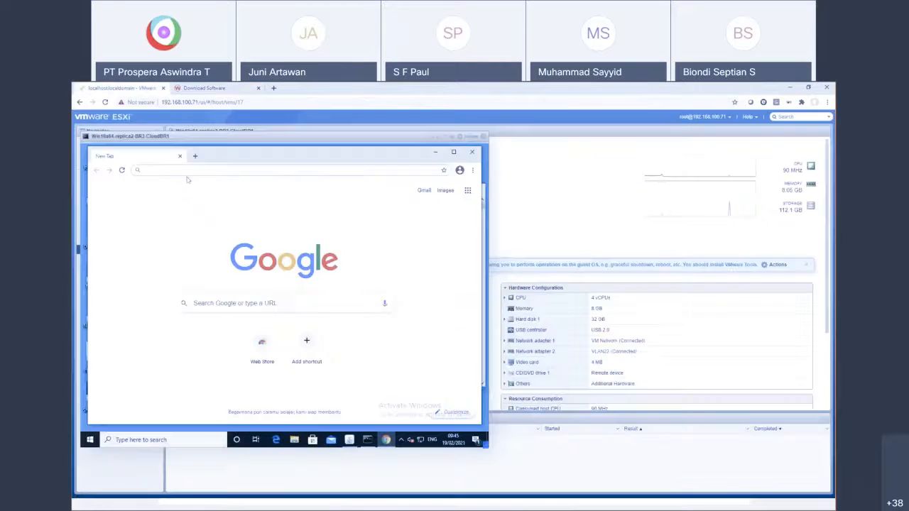
click(205, 170)
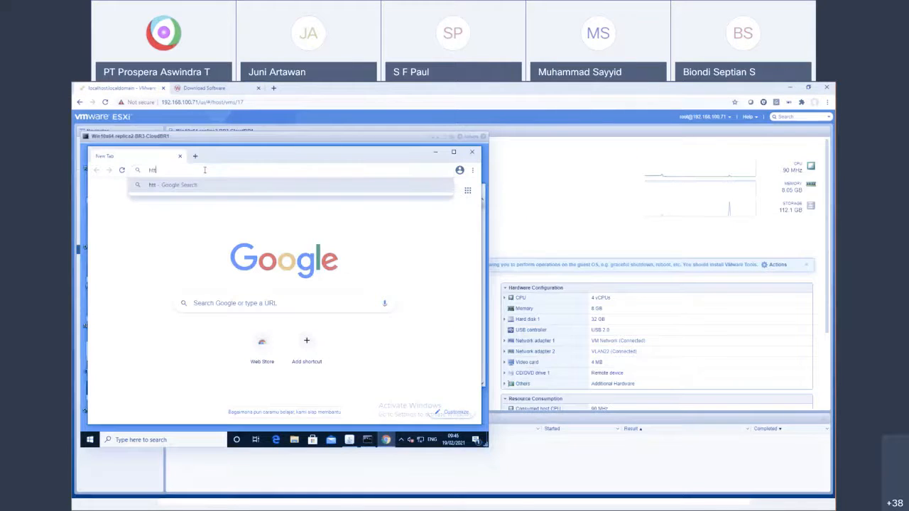
text(https://)
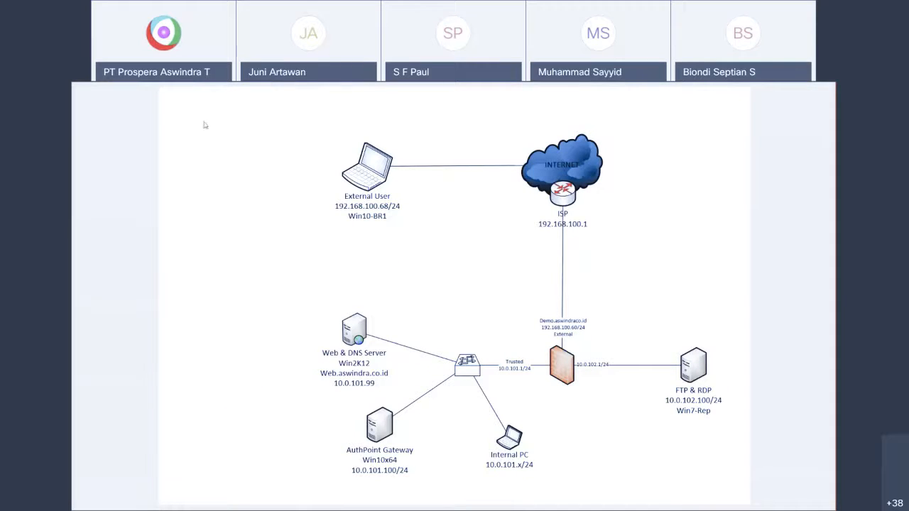
key(alt+Tab)
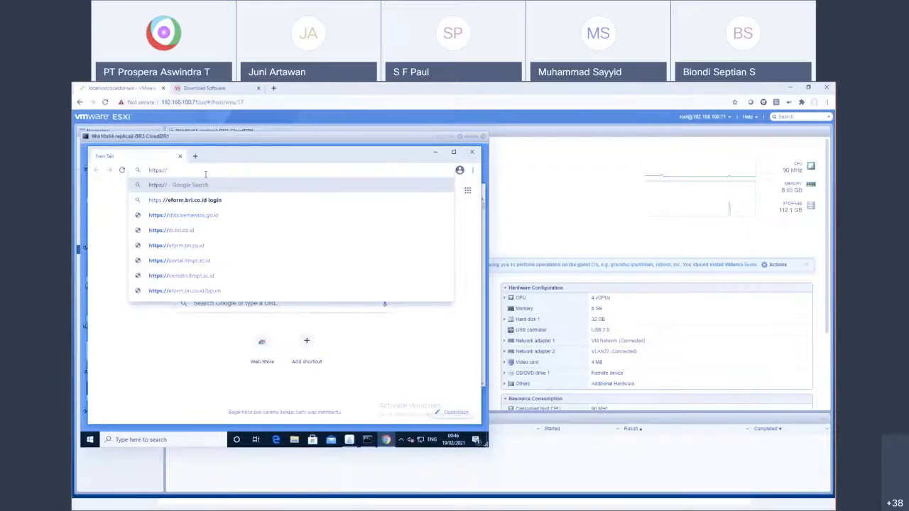
text(192.168.100.60)
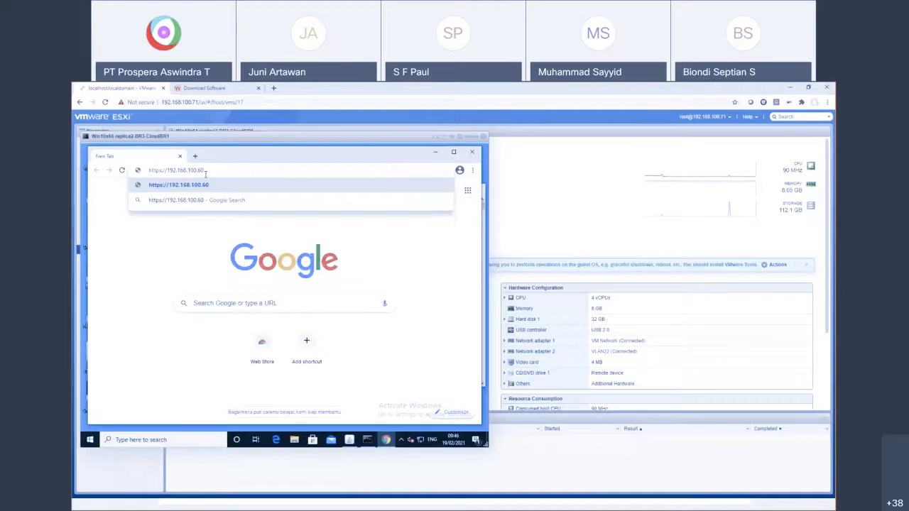
text(/sslvpn.h)
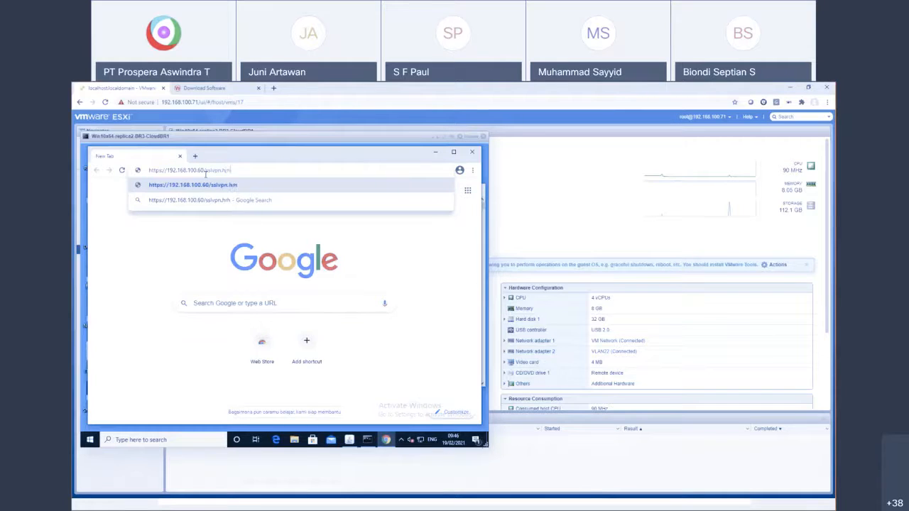
text(t)
text(ml)
key(Return)
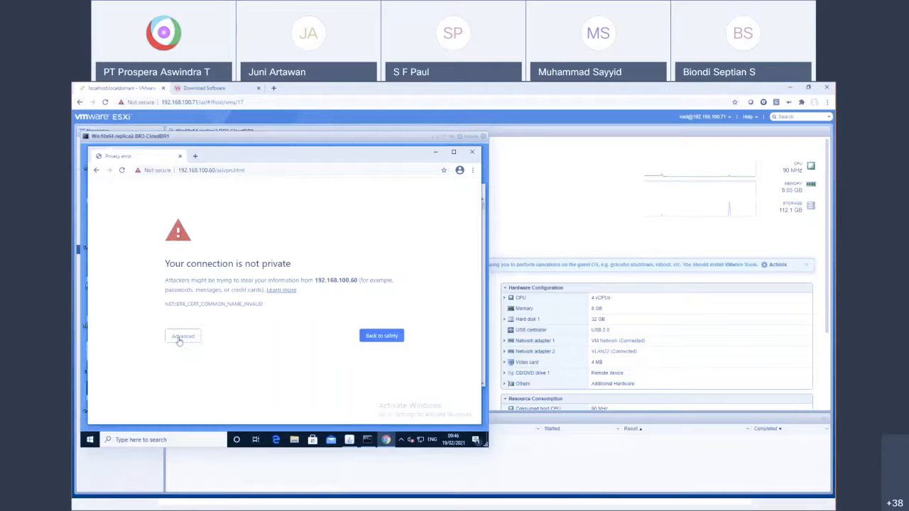
click(181, 337)
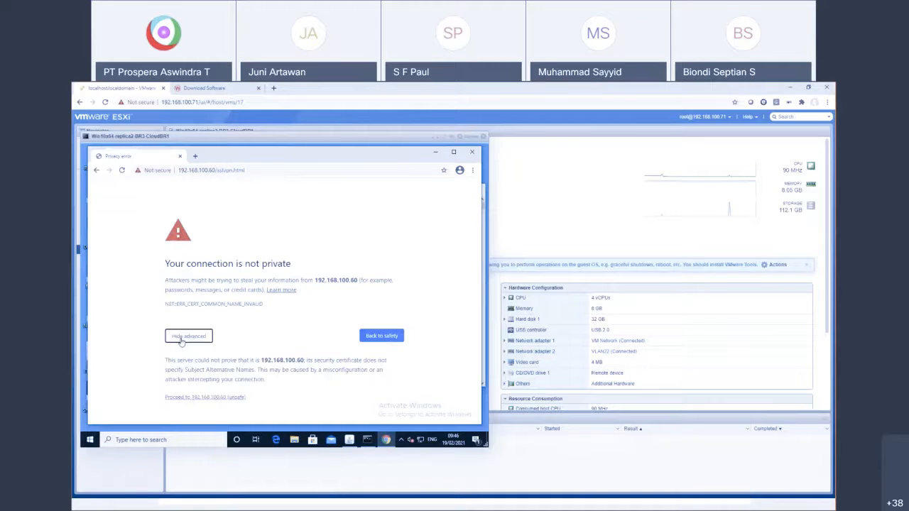
click(202, 397)
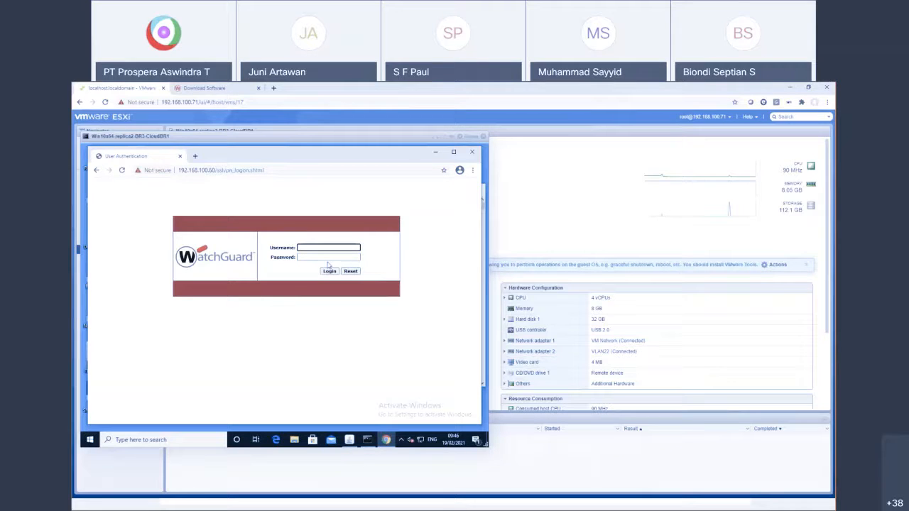
Step: Dismiss the save confirmation in Policy Manager and open the Firebox-DB user vpnuser from the authentication servers to check its settings
key(alt+Tab)
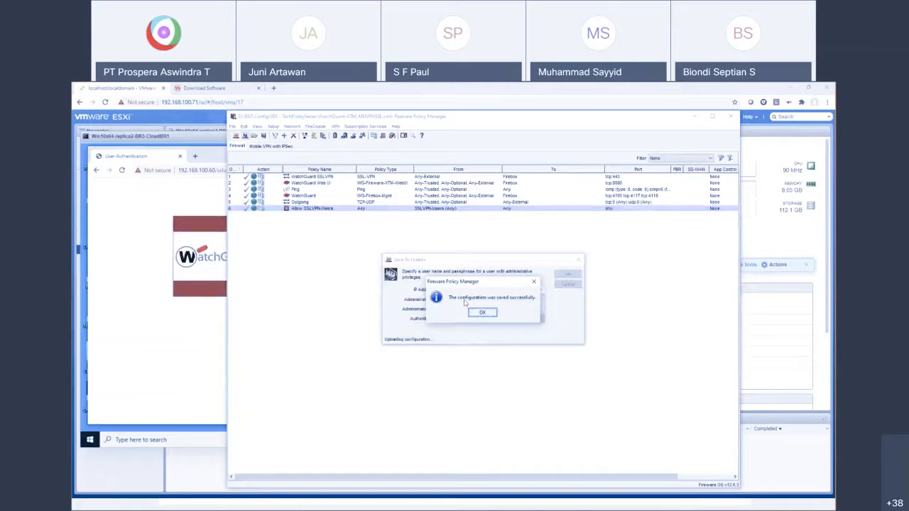
click(483, 313)
click(272, 126)
mouse_move(310, 178)
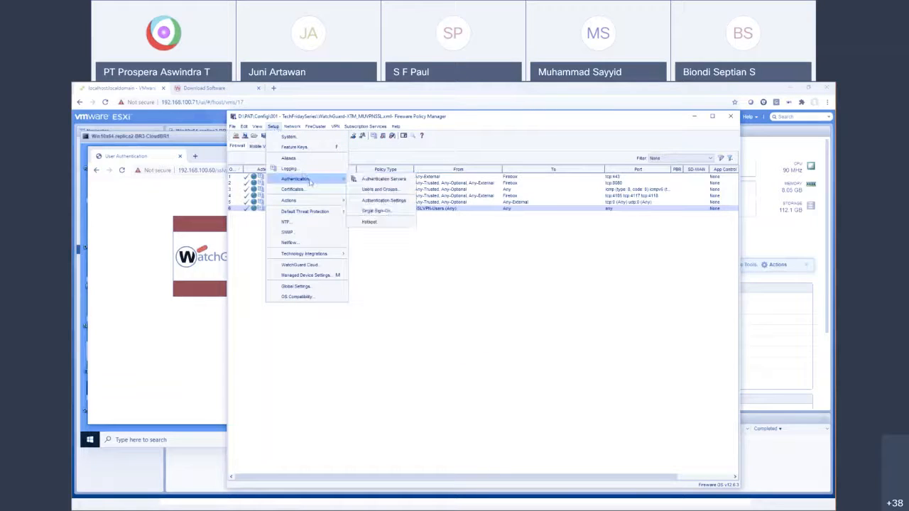
click(380, 179)
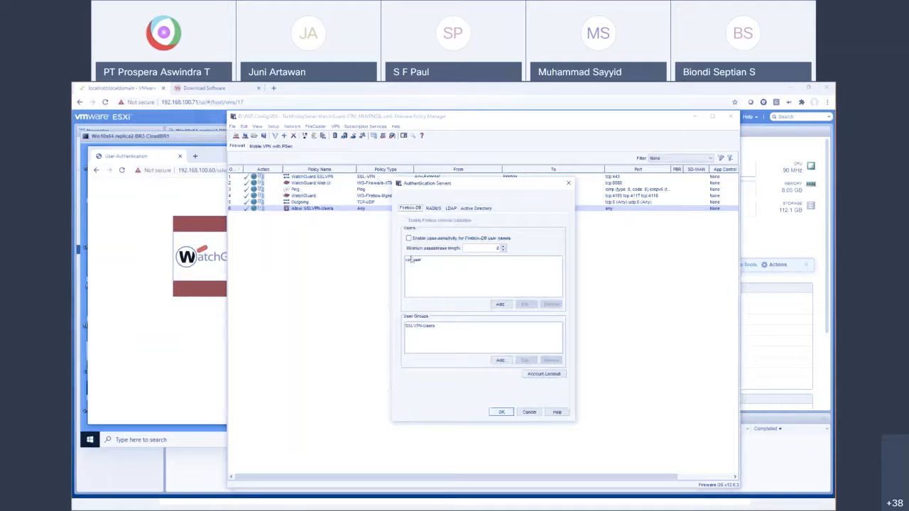
click(450, 261)
click(524, 304)
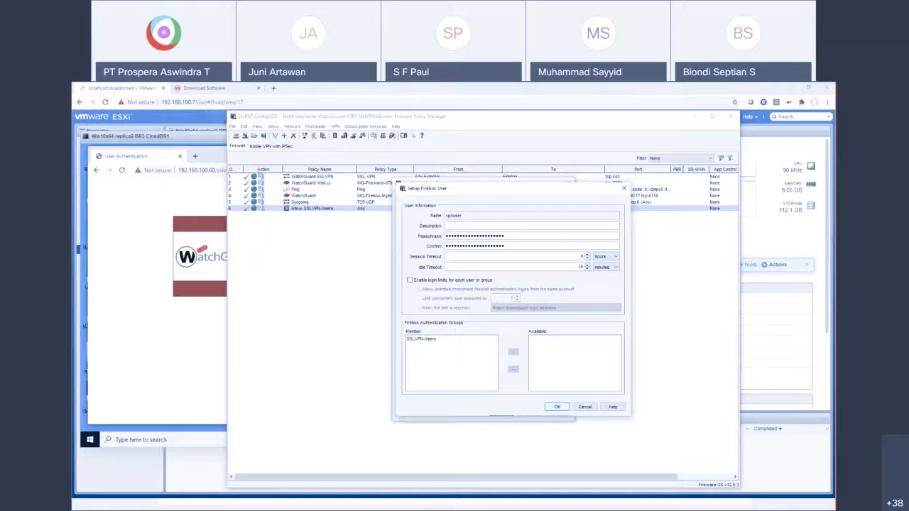
Step: Return to the WatchGuard login page in the virtual machine and log in as vpnuser with the account password
key(alt+Tab)
click(320, 248)
text(v)
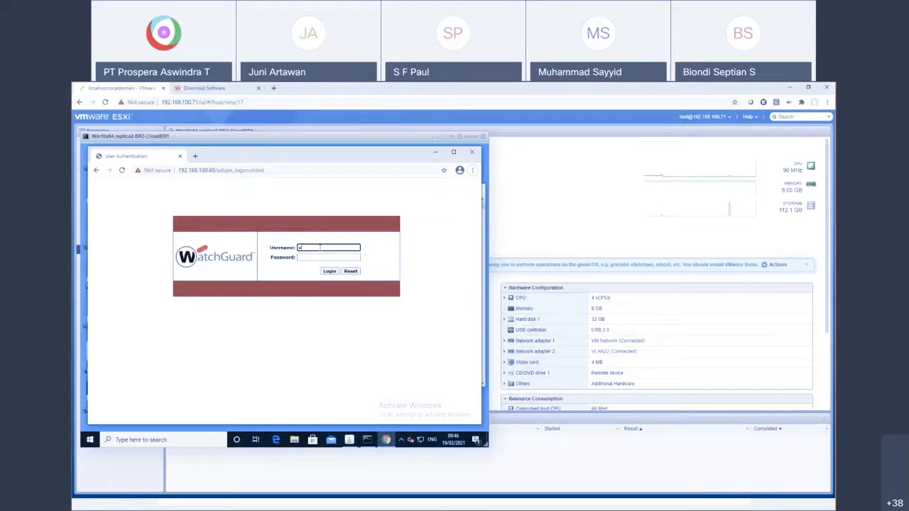
text(pnuser)
key(Tab)
text(*)
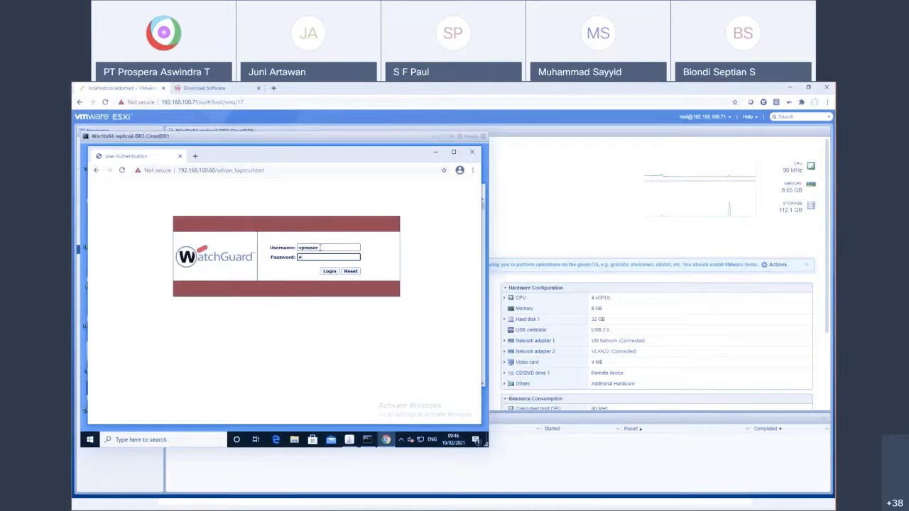
text(********)
click(329, 274)
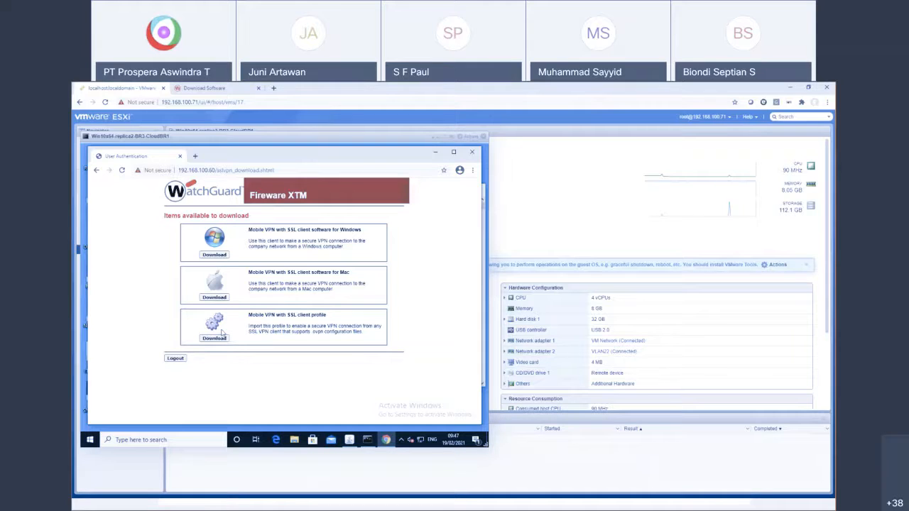
click(222, 254)
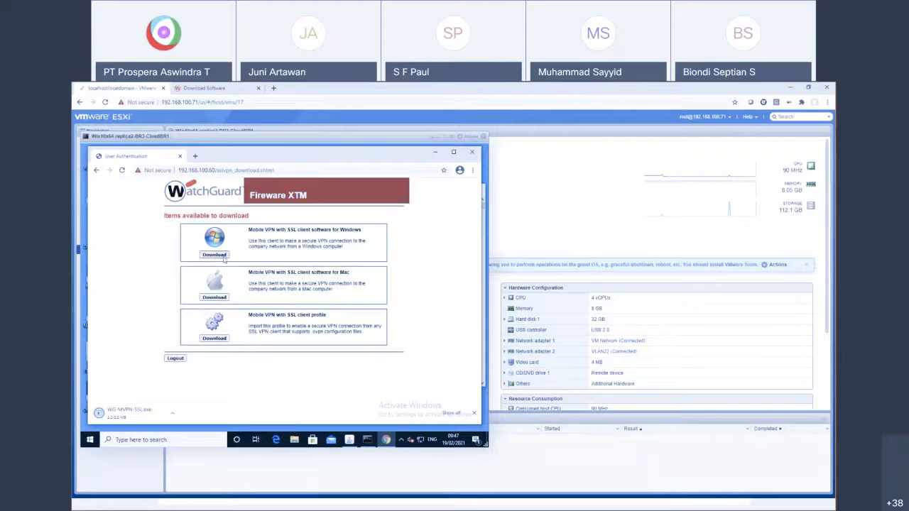
click(130, 418)
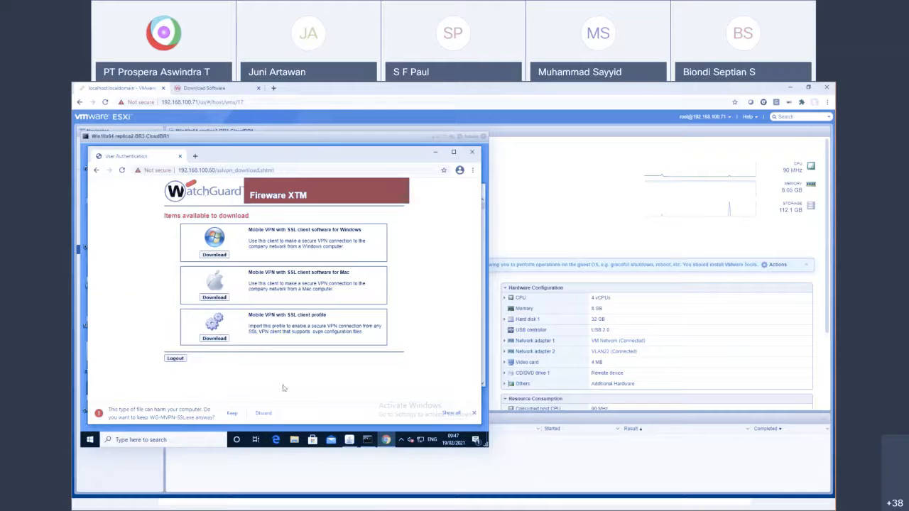
click(265, 414)
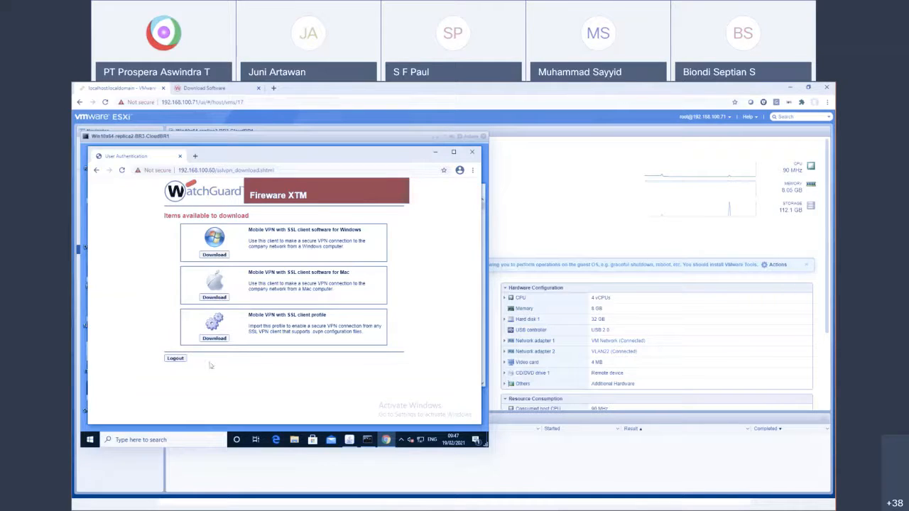
click(473, 170)
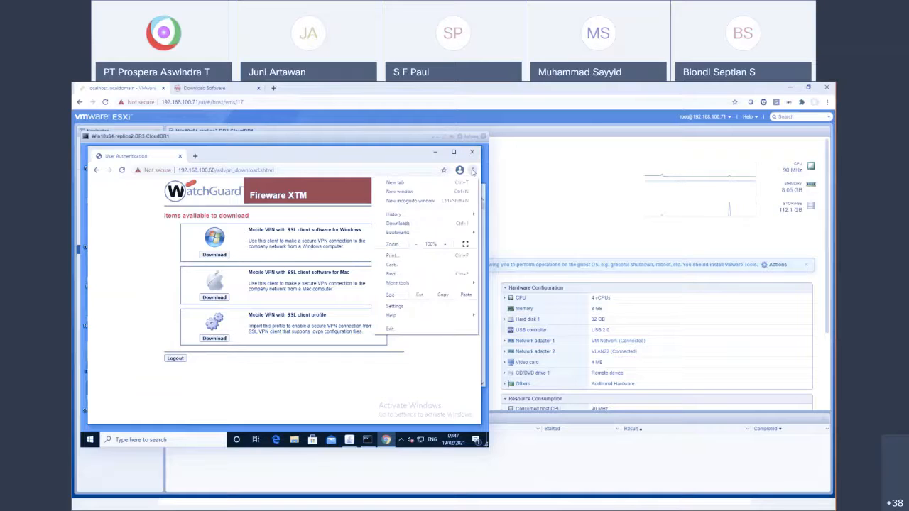
click(416, 224)
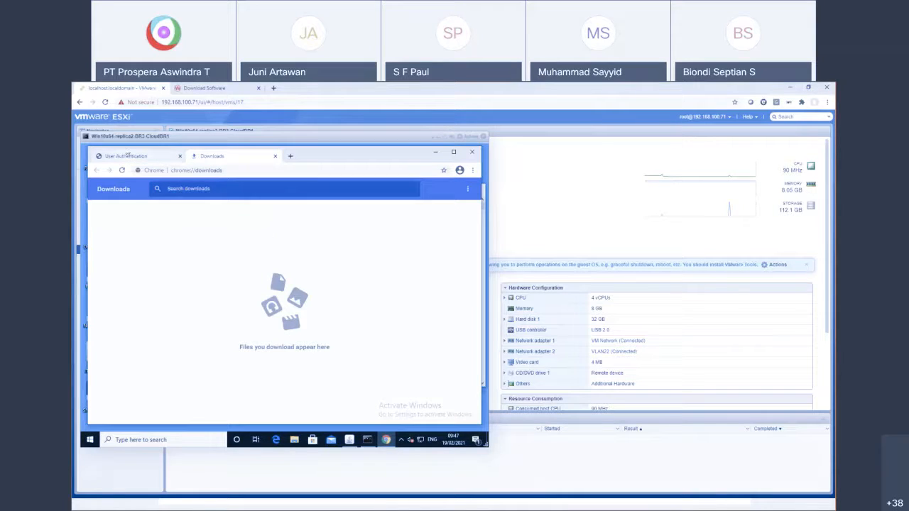
click(126, 155)
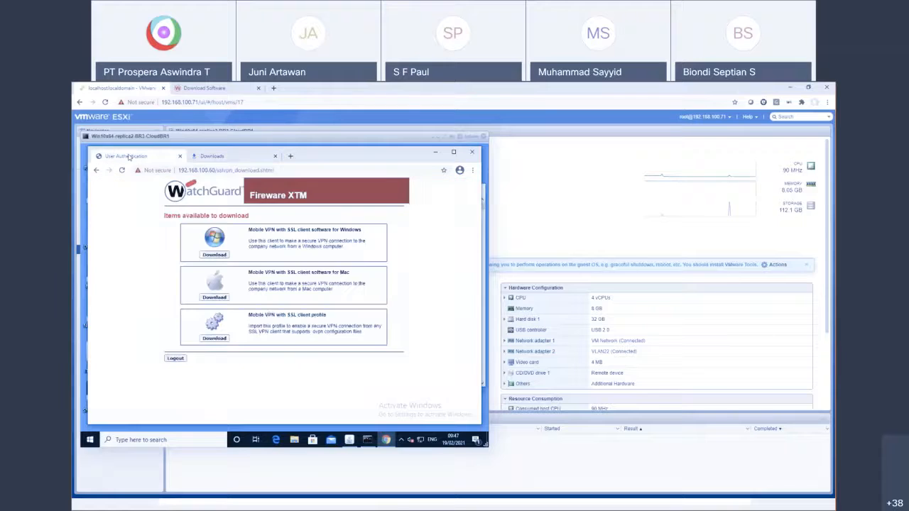
Step: Download the Mobile VPN with SSL client software for Windows, run WG-MVPN-SSL.exe and allow it to make changes to the device
click(214, 254)
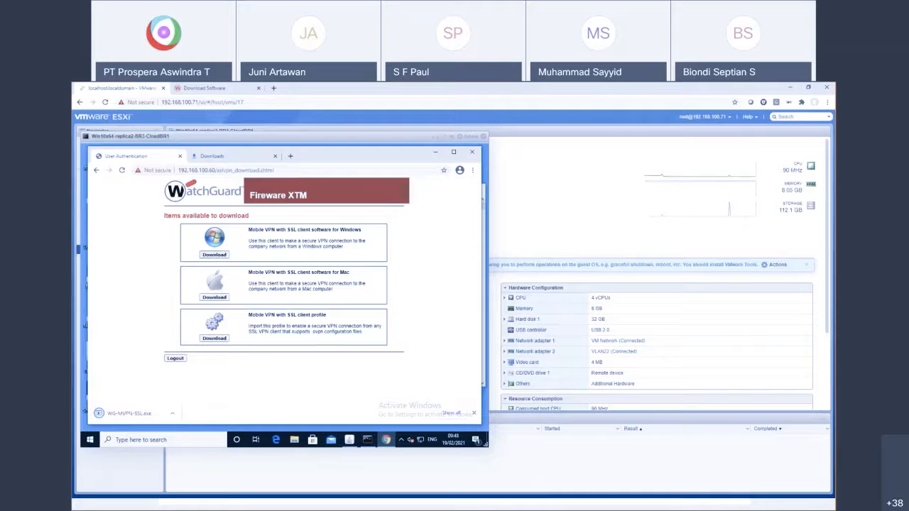
click(129, 413)
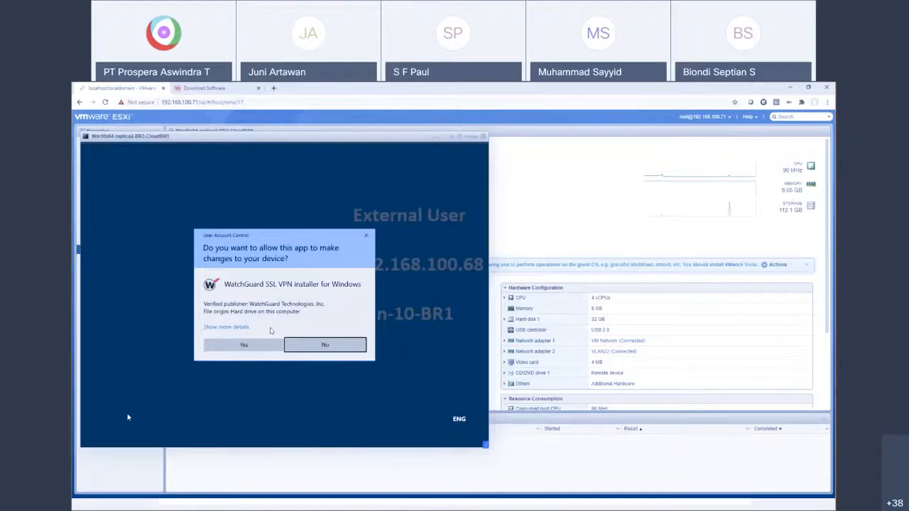
click(266, 345)
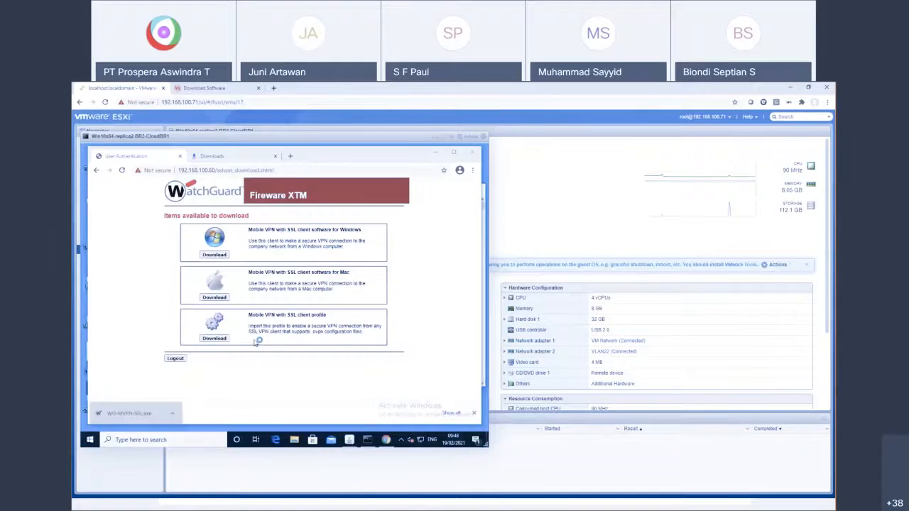
Step: Install the Mobile VPN with SSL client as a full installation without extra icons, automatically closing conflicting applications, and launch it on completion
click(437, 153)
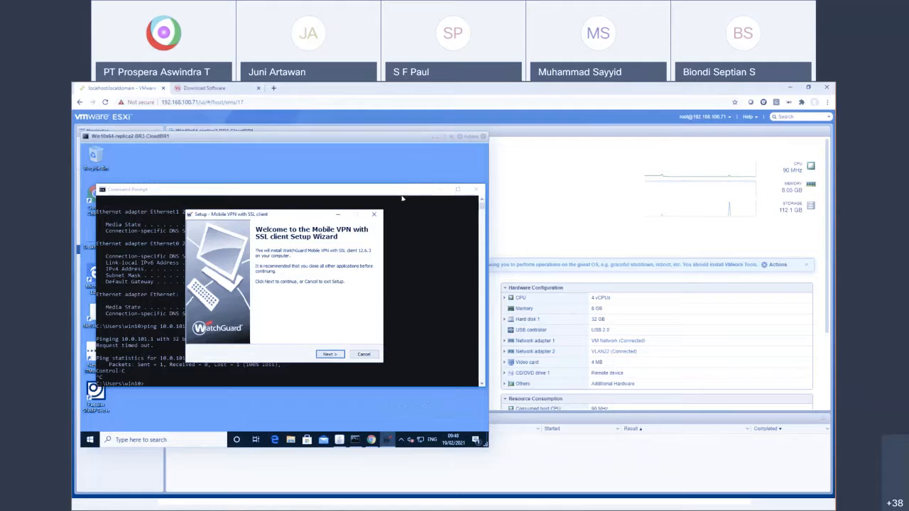
click(337, 354)
click(337, 354)
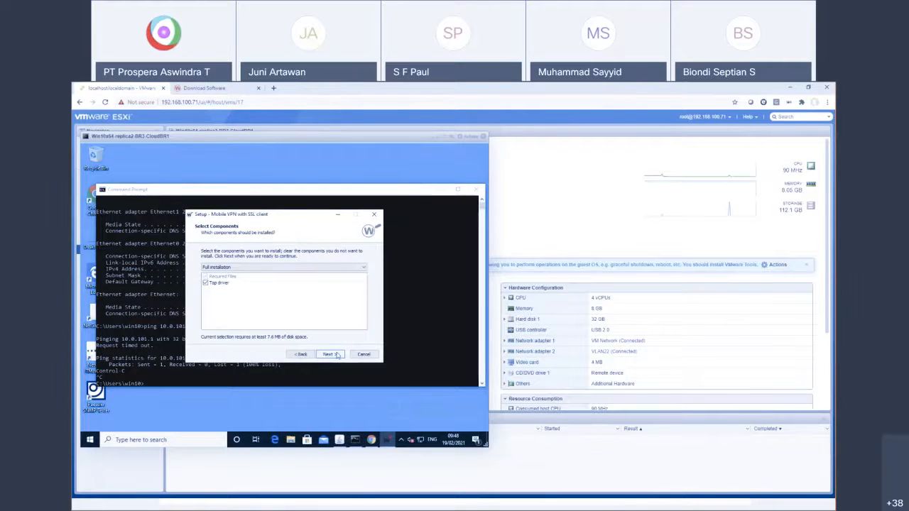
click(338, 355)
click(338, 355)
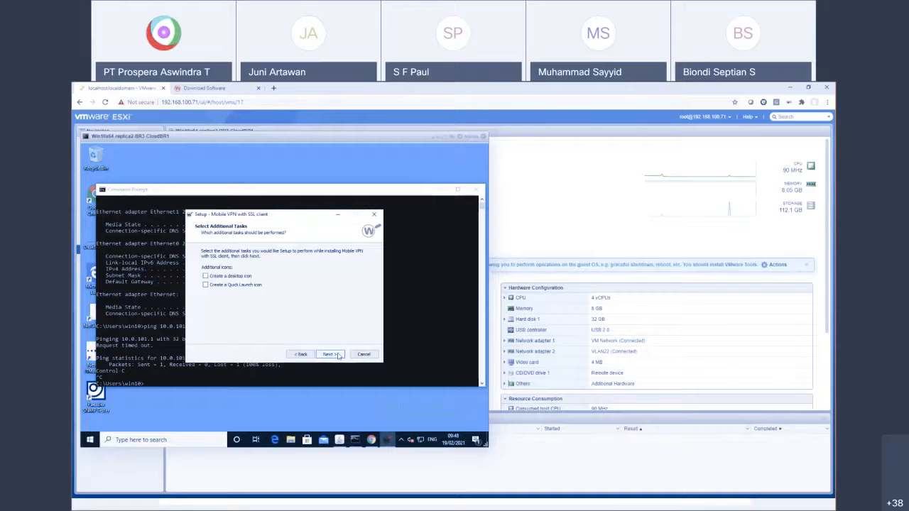
click(338, 354)
click(338, 355)
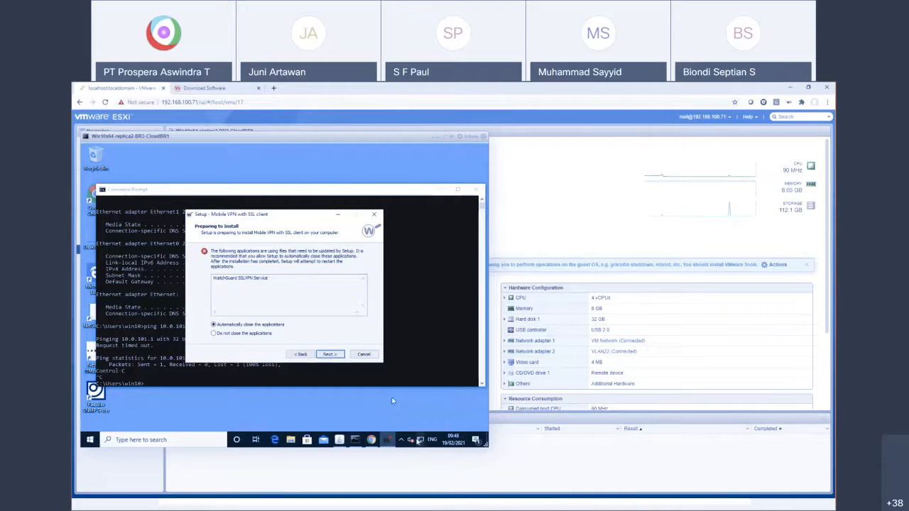
click(400, 441)
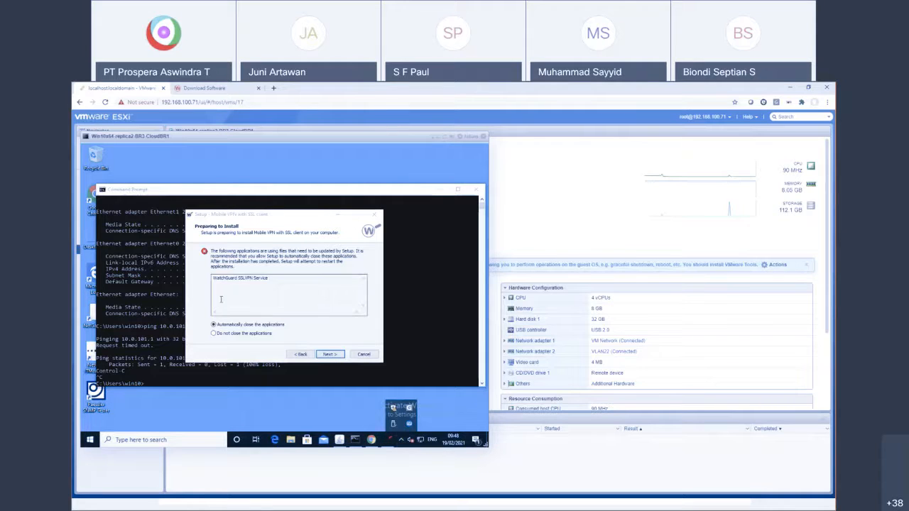
click(329, 355)
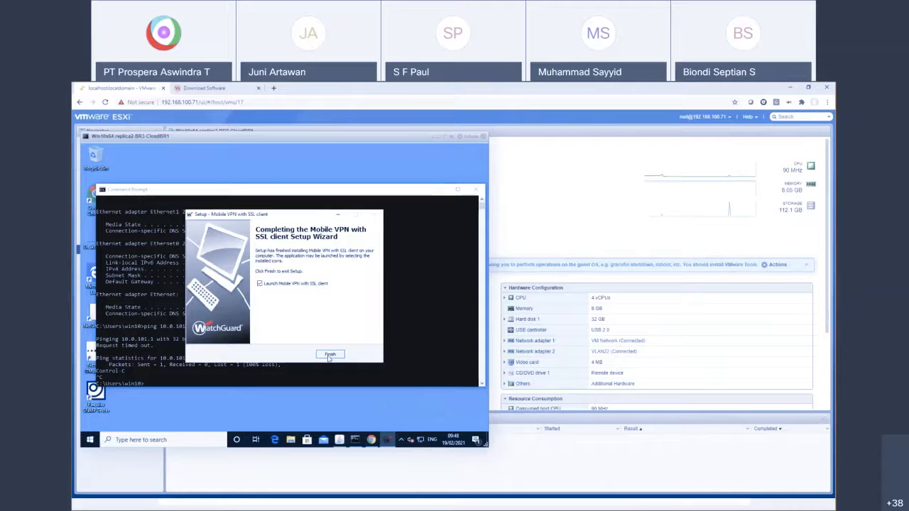
click(329, 355)
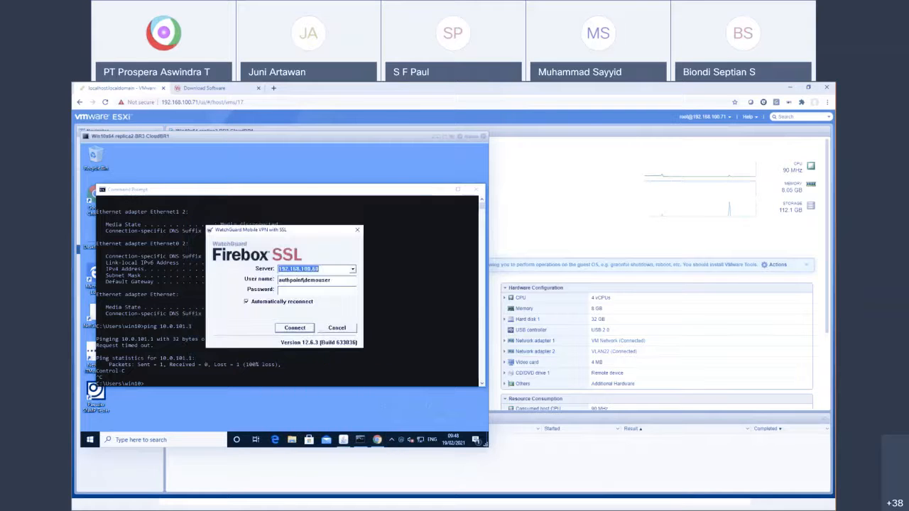
Step: Replace the user name in the Mobile VPN with SSL client with vpnuser
click(346, 279)
double_click(346, 280)
key(BackSpace)
key(BackSpace)
key(BackSpace)
key(BackSpace)
key(BackSpace)
key(BackSpace)
key(BackSpace)
key(BackSpace)
key(BackSpace)
key(BackSpace)
key(BackSpace)
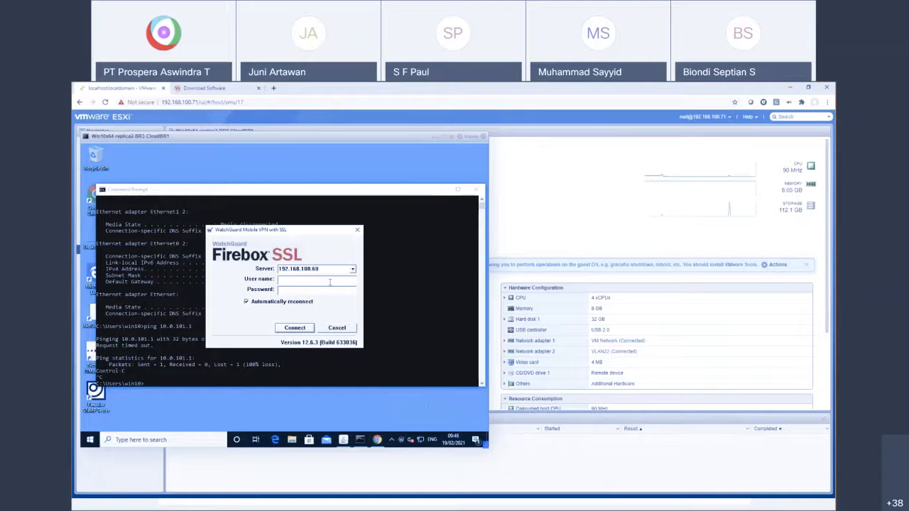
text(vpnuser)
Step: Ping 10.0.101.1 again from the virtual machine's Command Prompt and check the network topology diagram while it runs
click(183, 372)
key(Up)
key(Return)
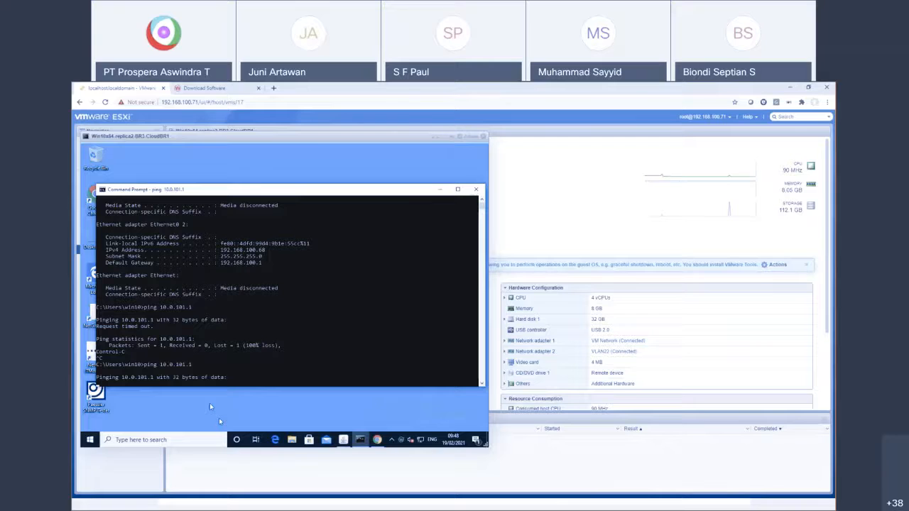
key(alt+Tab)
key(Tab)
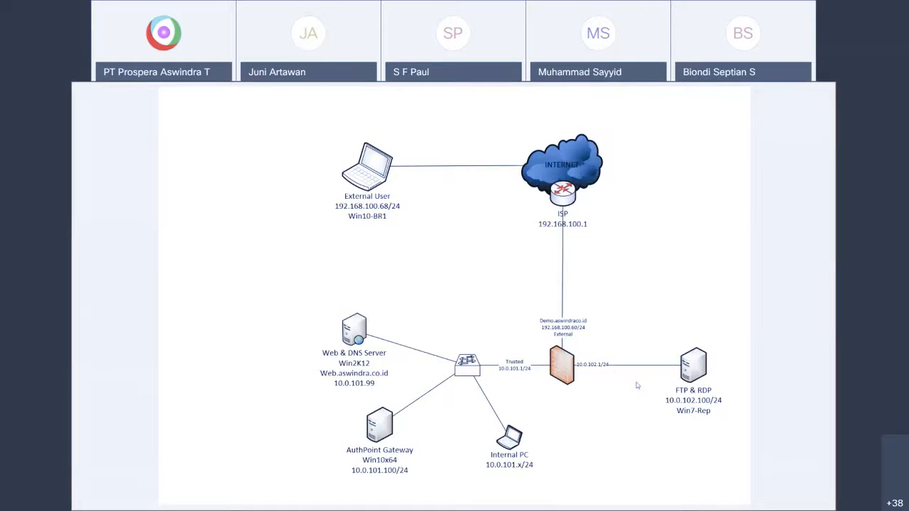
key(alt+Tab)
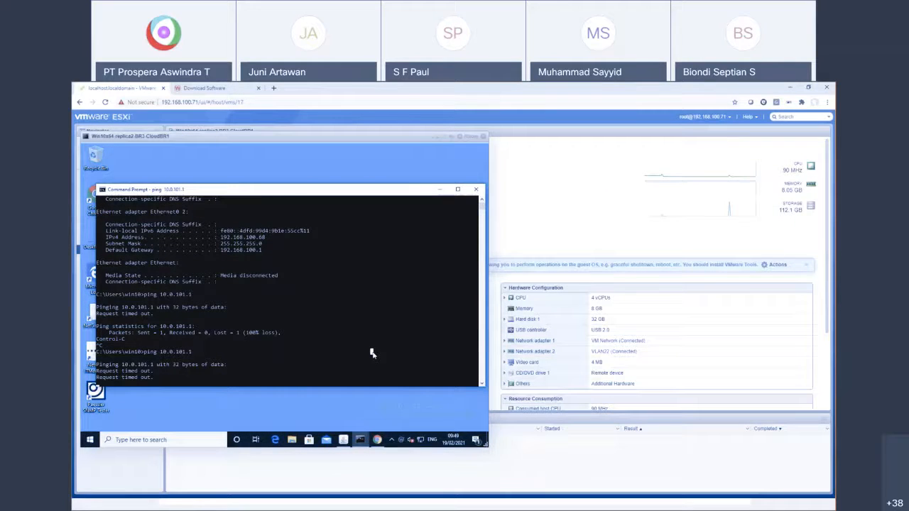
Step: Stop the running ping, enter the account password for vpnuser in the Mobile VPN with SSL client and connect
key(ctrl+c)
key(Return)
key(Return)
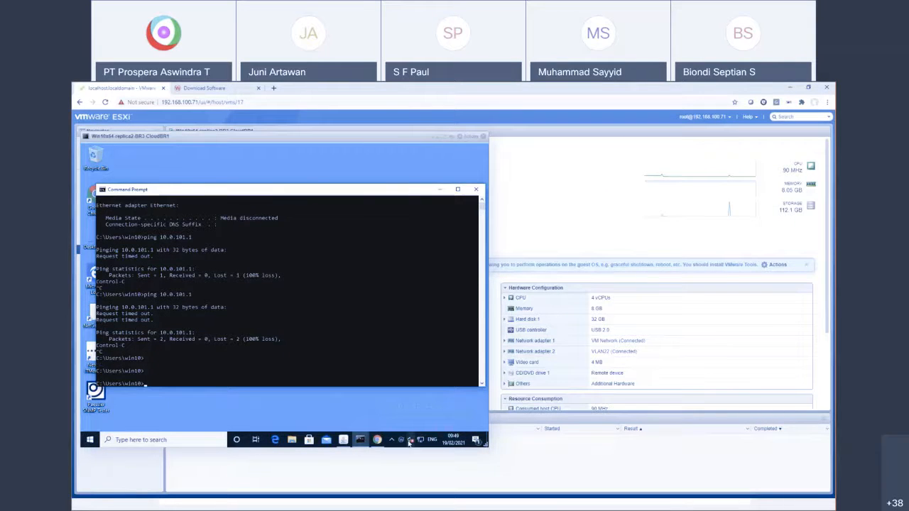
double_click(409, 442)
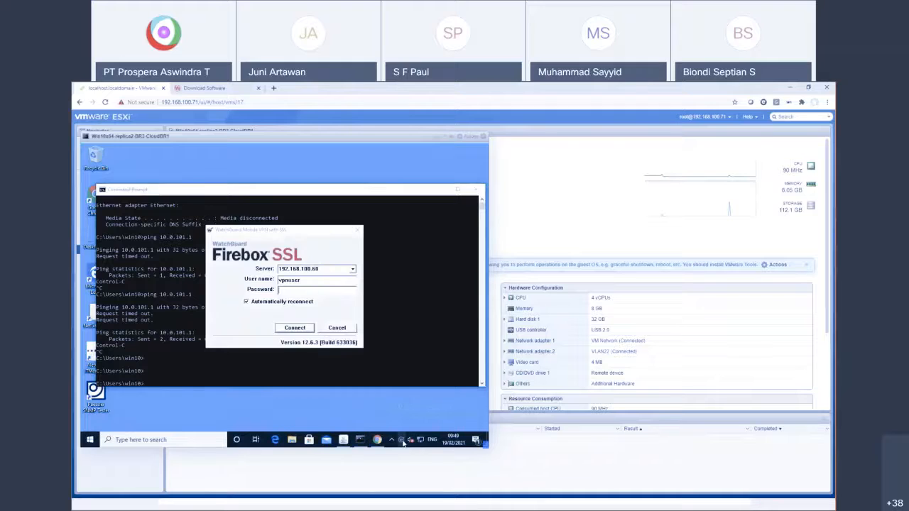
click(312, 291)
text(*********)
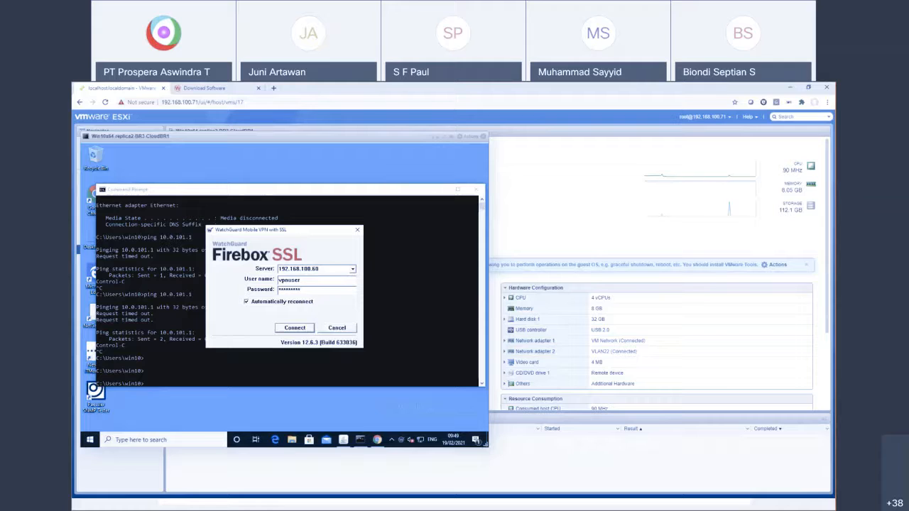
click(294, 328)
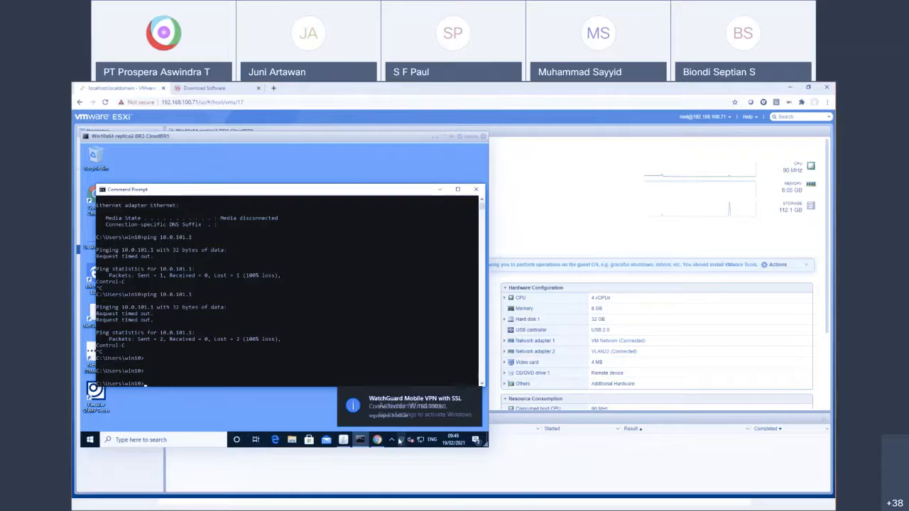
Step: Open the Mobile VPN with SSL client's status window and move it clear of the Command Prompt text to examine the connection details and routes
right_click(400, 441)
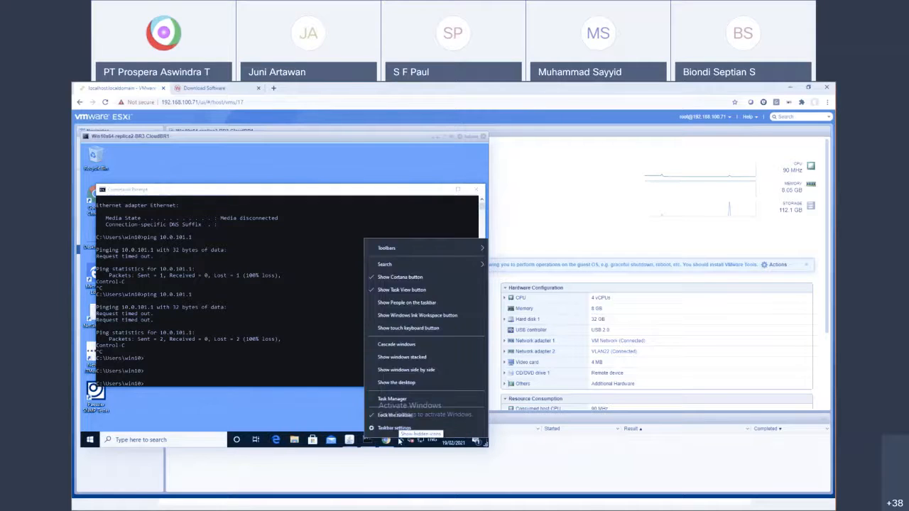
click(399, 440)
right_click(399, 425)
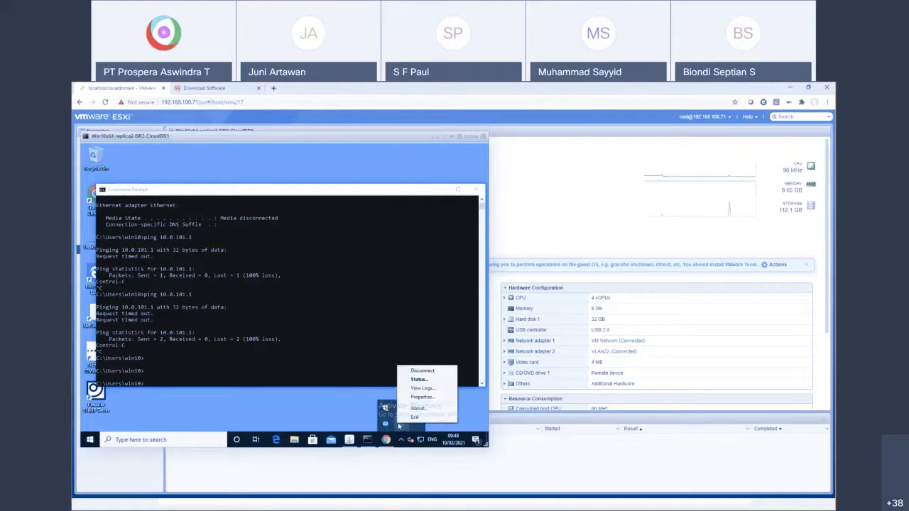
click(419, 380)
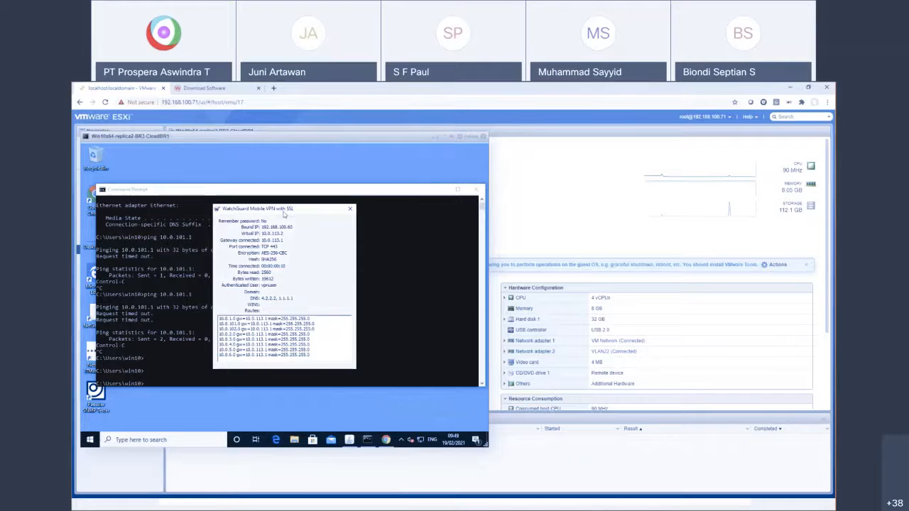
drag(283, 213, 369, 168)
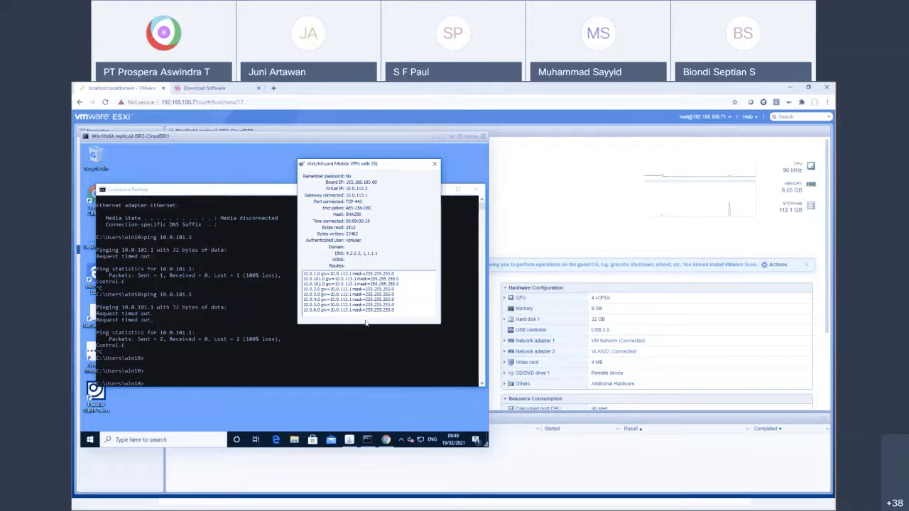
Step: Switch to Fireware Policy Manager and check the DNS servers in the network configuration and the Mobile VPN with SSL settings
key(alt+Tab)
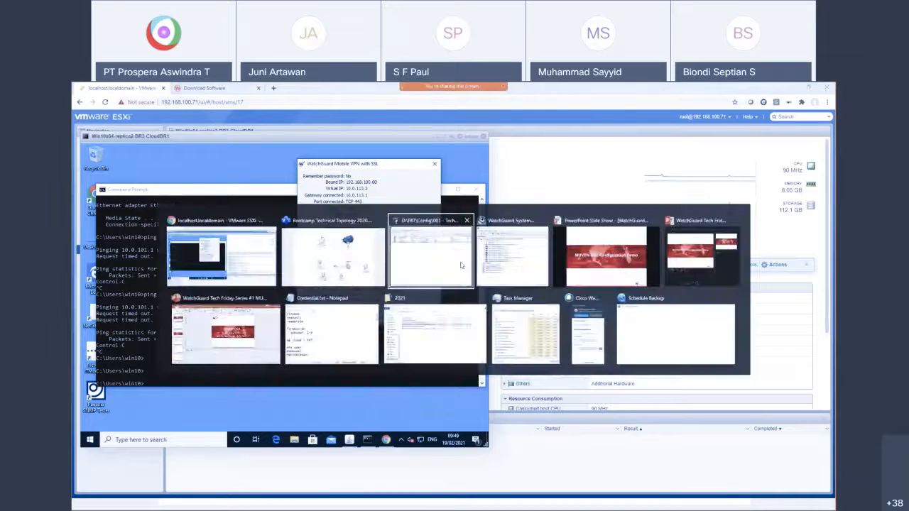
key(Return)
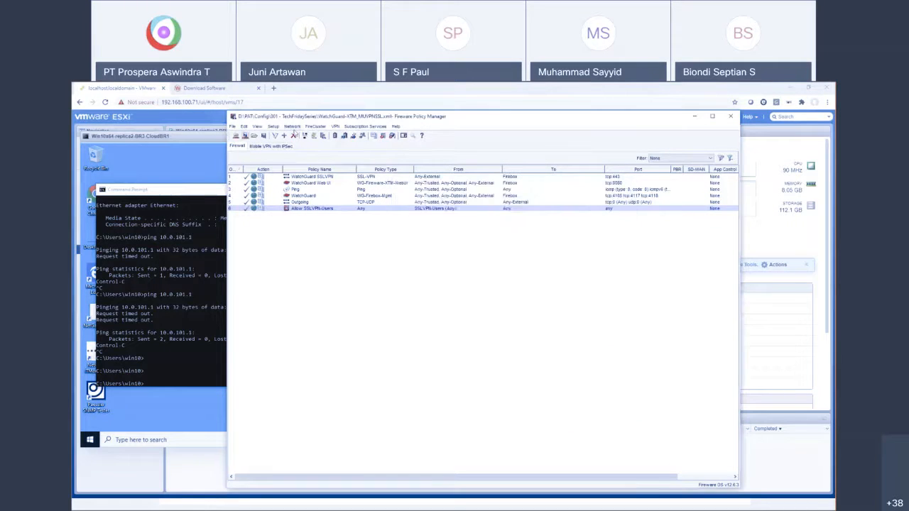
click(292, 126)
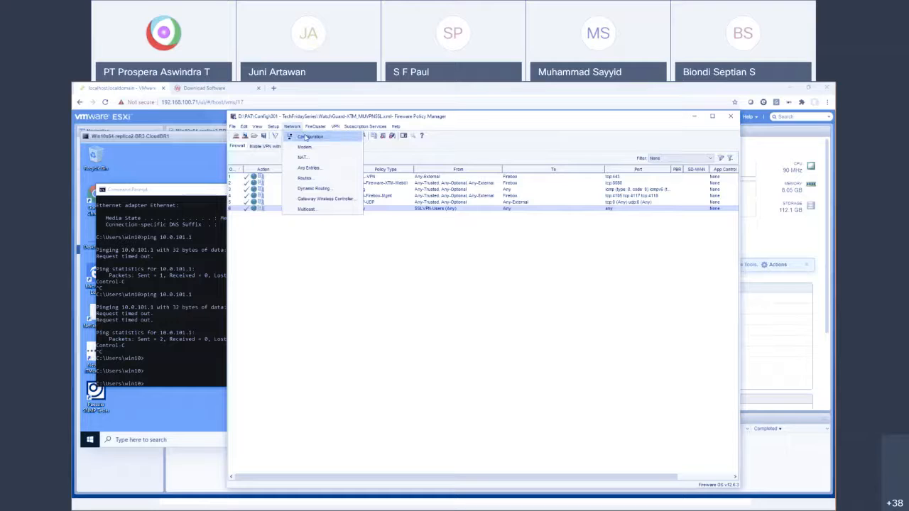
click(305, 137)
click(497, 199)
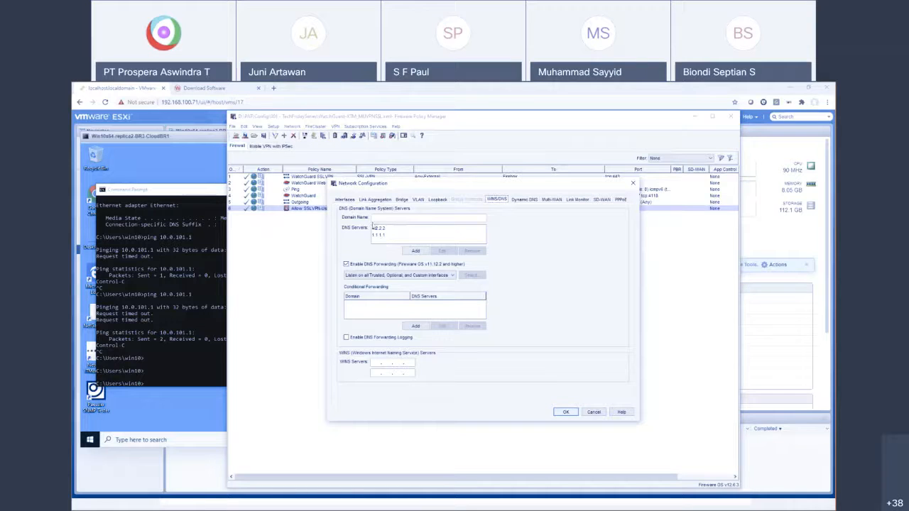
key(Escape)
click(335, 126)
mouse_move(355, 211)
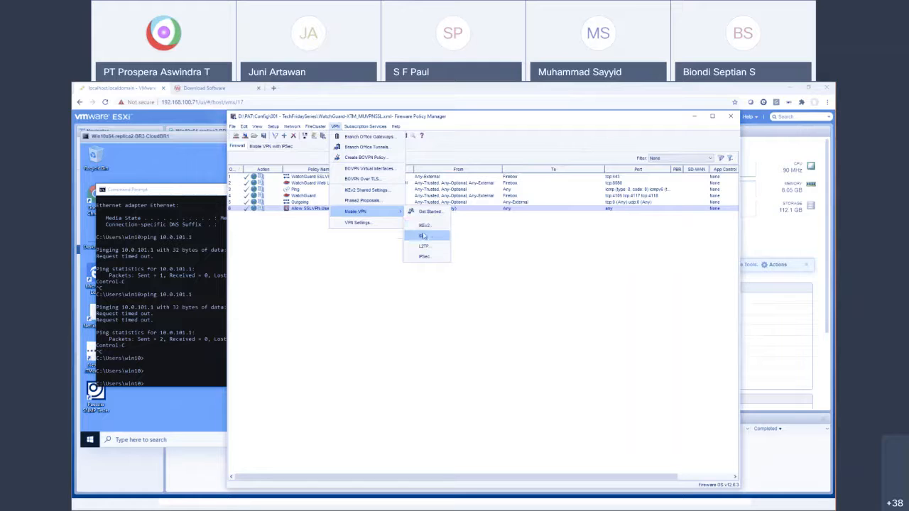
click(423, 235)
click(425, 198)
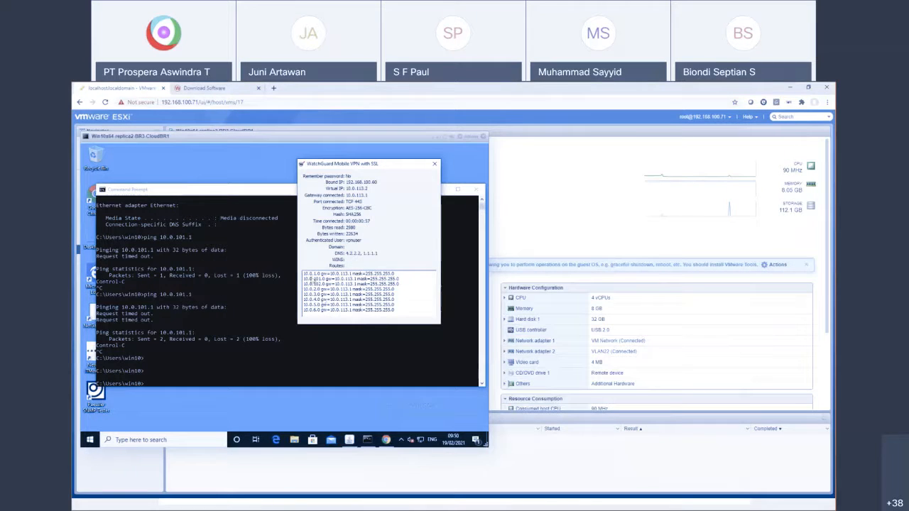
Step: Ping 10.0.101.1 twice from the virtual machine's Command Prompt over the VPN connection, stopping the second run early
click(226, 348)
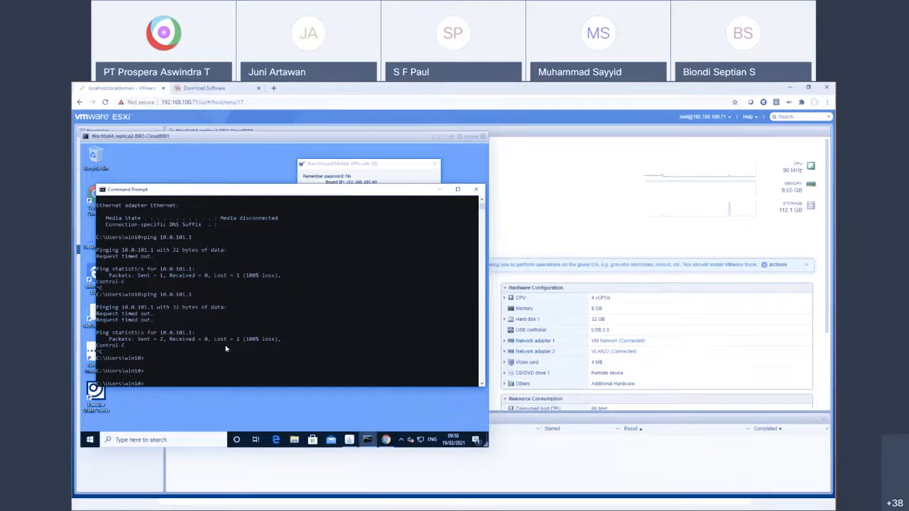
key(Up)
key(Return)
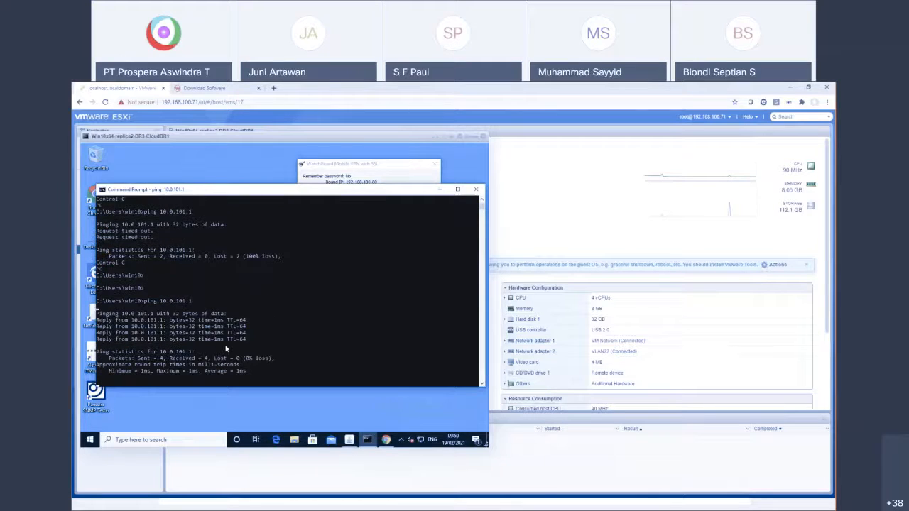
key(Up)
key(Return)
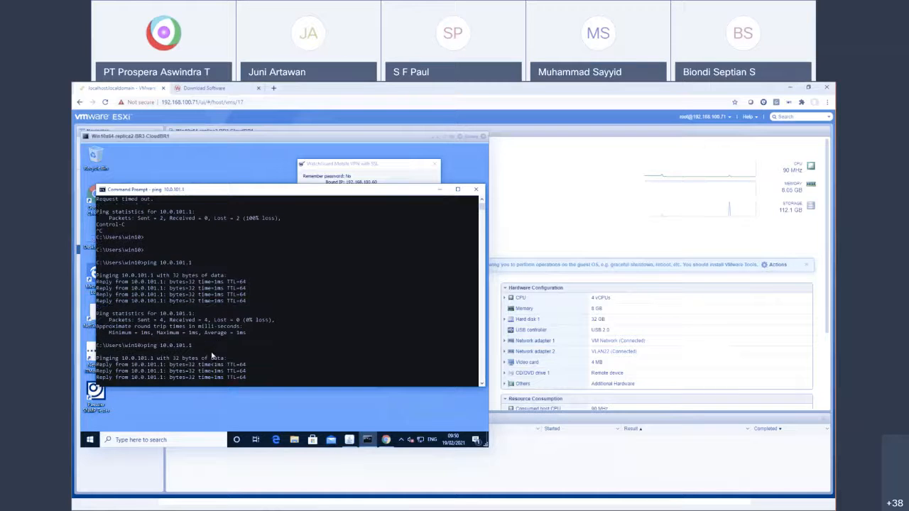
key(ctrl+c)
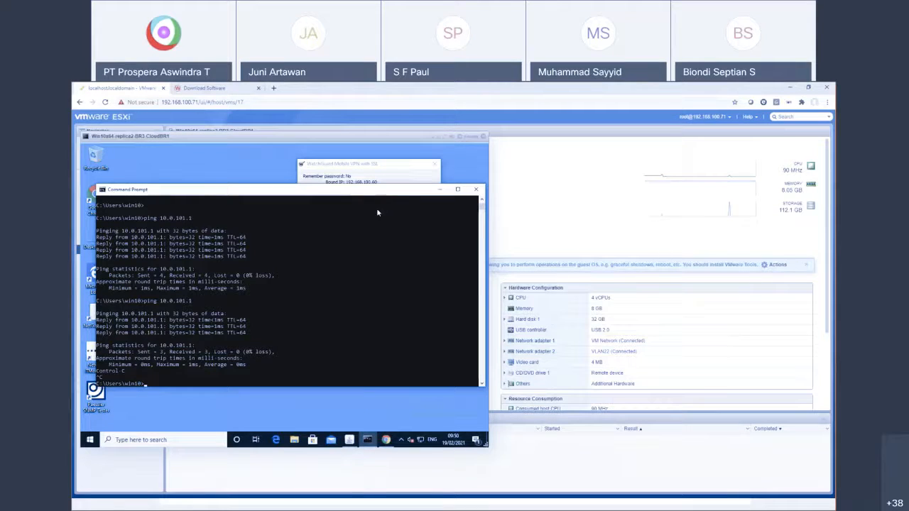
Step: Switch to Fireware Policy Manager and look over the firewall policy list
key(alt+Tab)
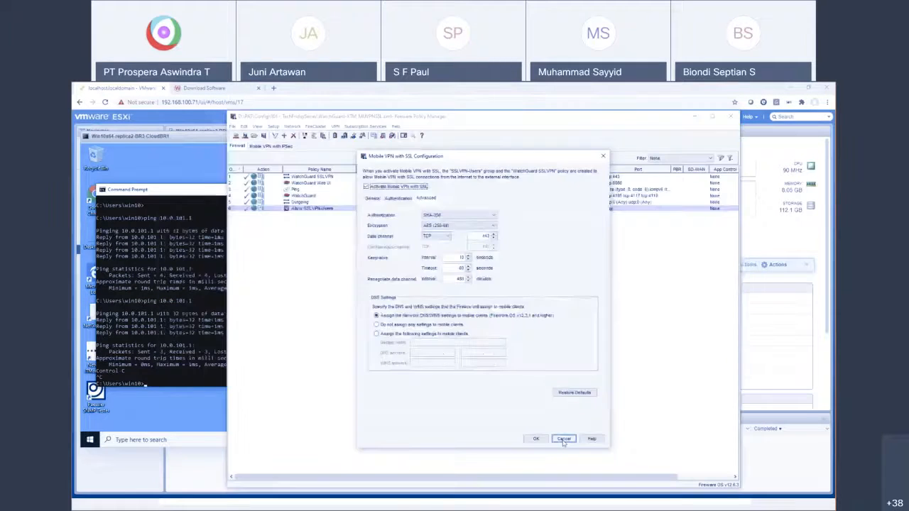
click(563, 439)
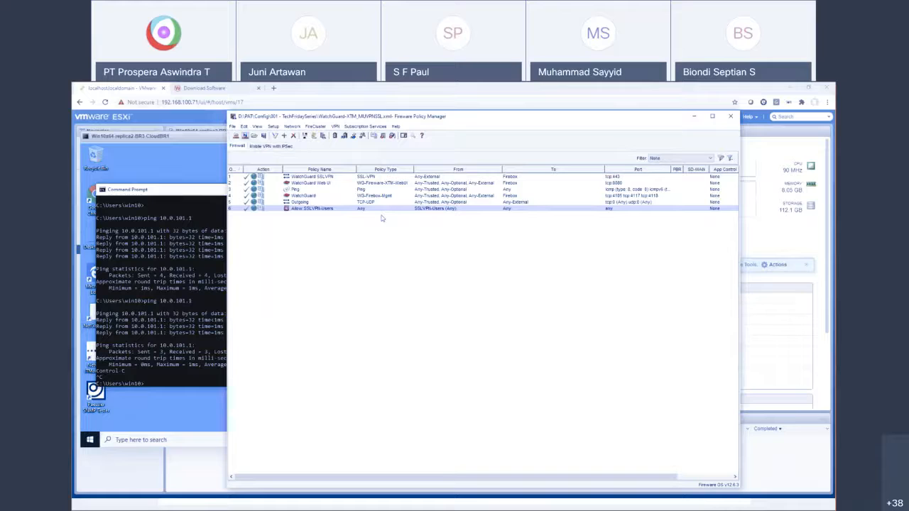
click(439, 503)
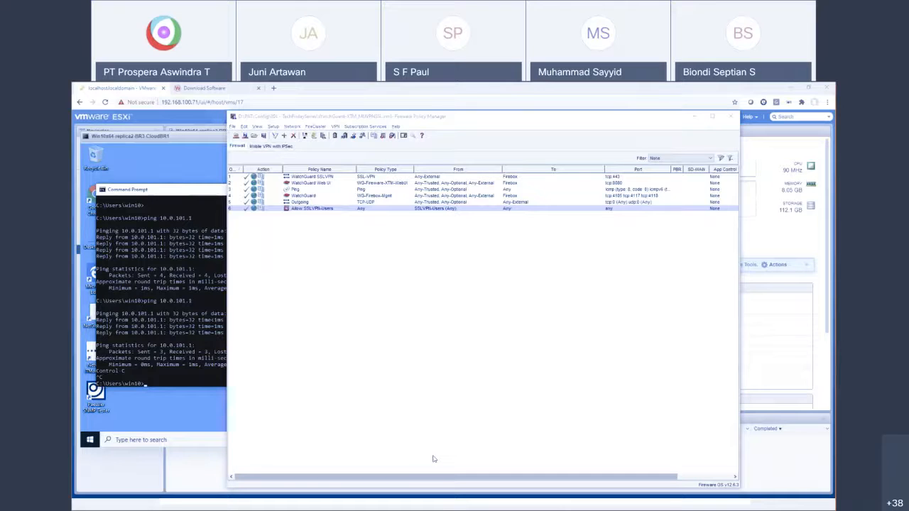
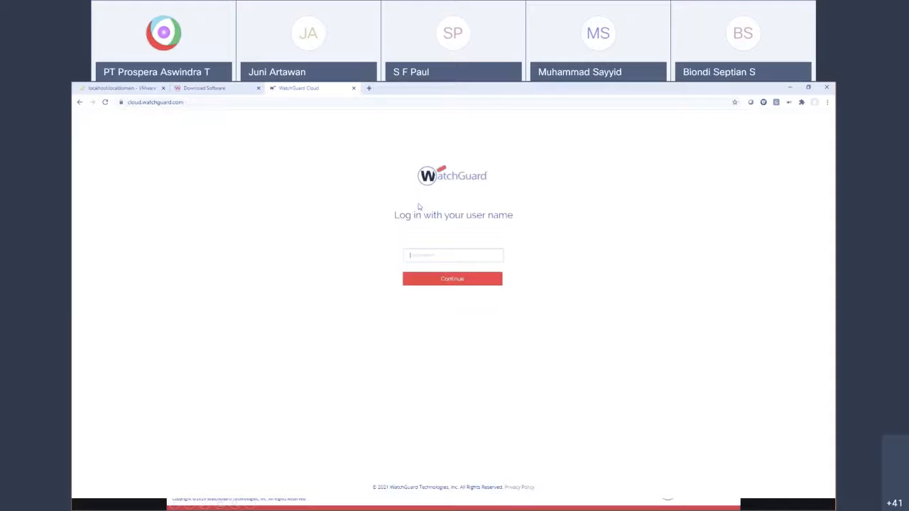
Step: Log in to WatchGuard Cloud with the account's user name and password and open the PAT (My Account) subscriber account
key(Down)
key(Return)
click(455, 287)
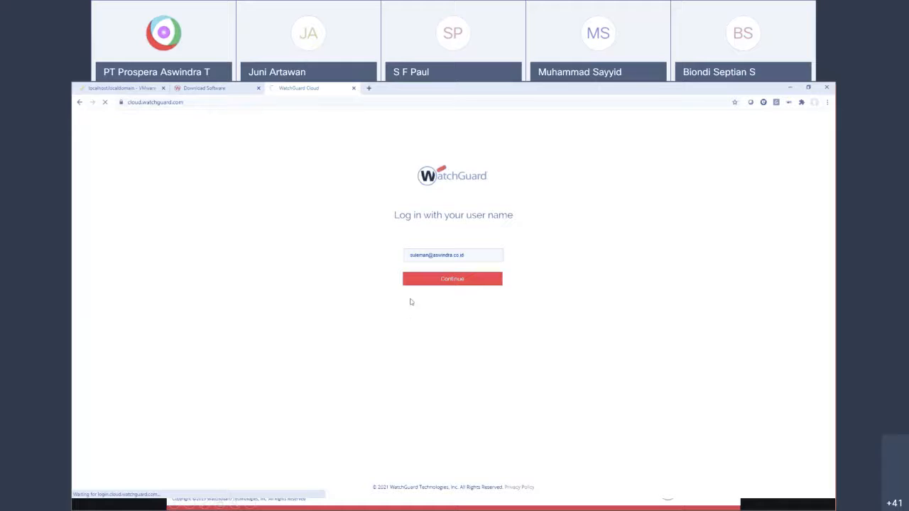
click(270, 294)
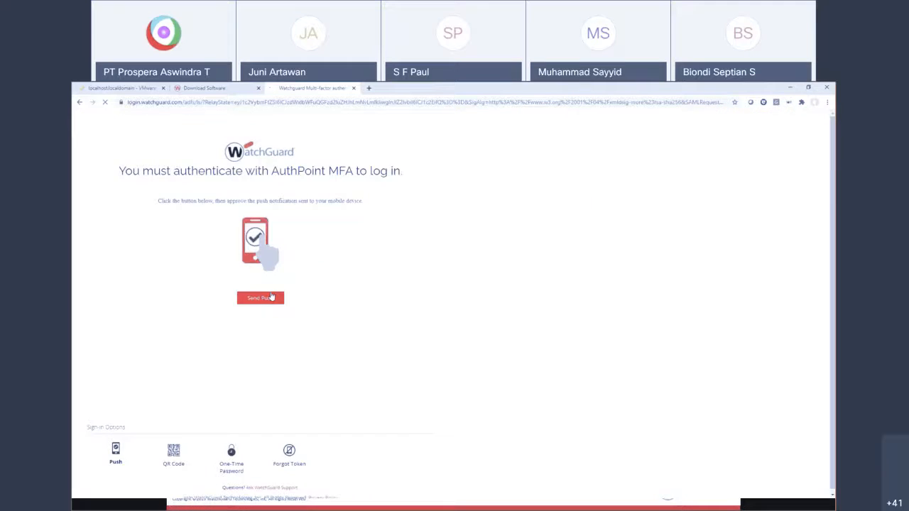
click(273, 300)
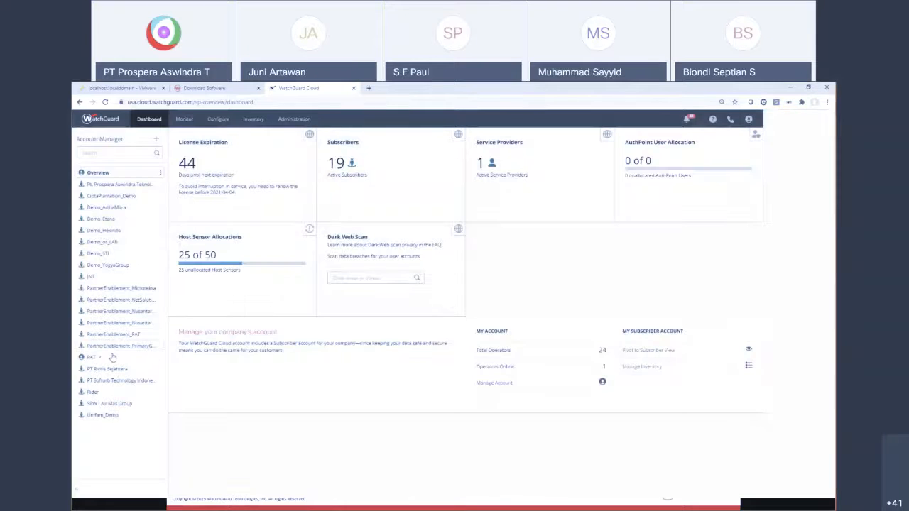
click(104, 359)
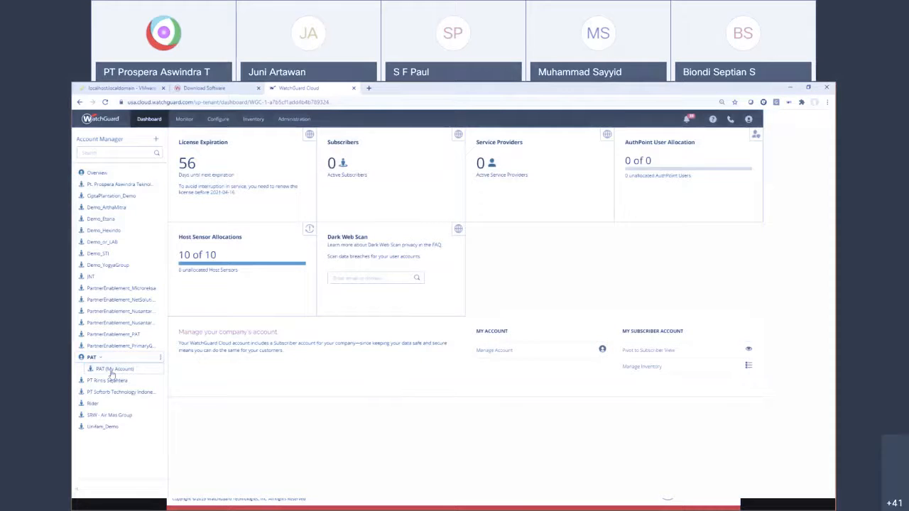
click(111, 370)
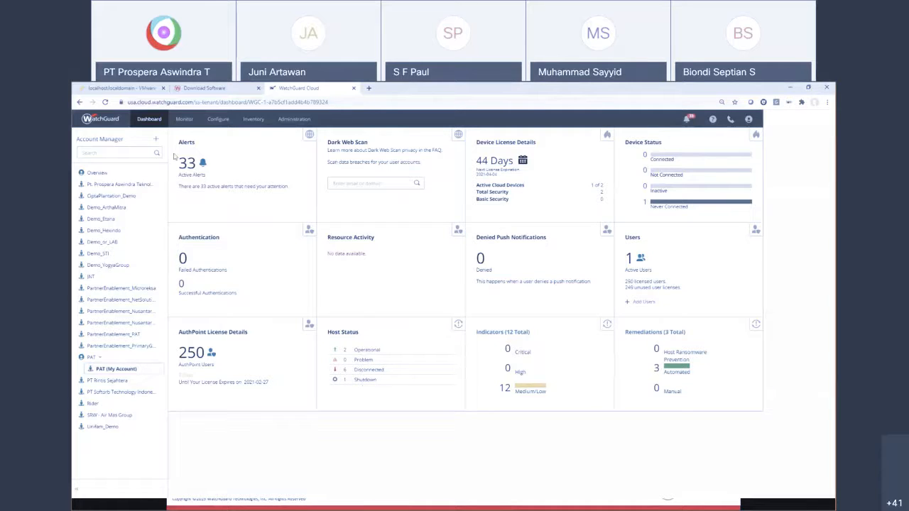
Step: Open the Threat Detection monitoring's device host list and examine the last listed host's IP address and operating system
click(184, 119)
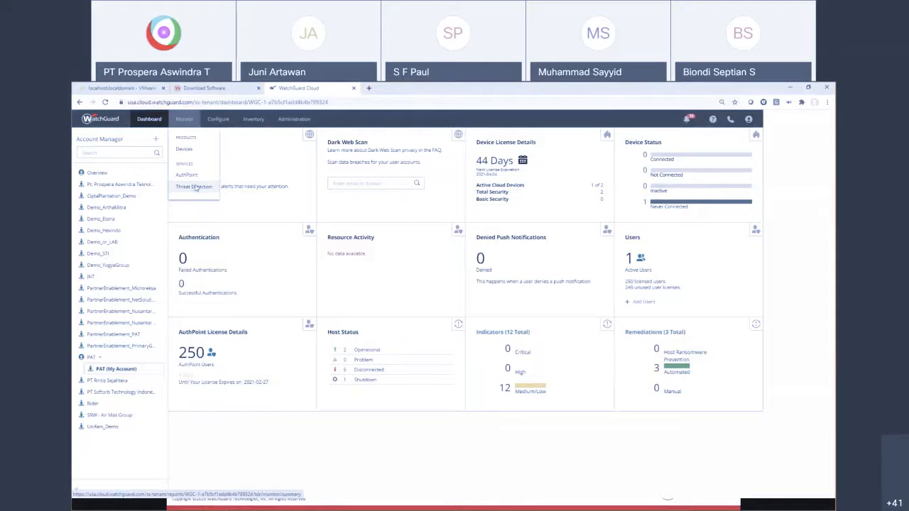
click(194, 186)
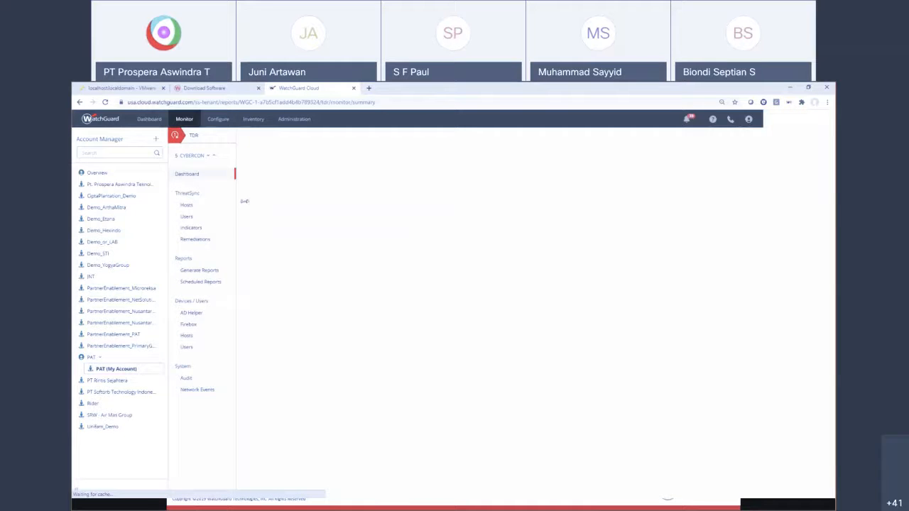
click(186, 337)
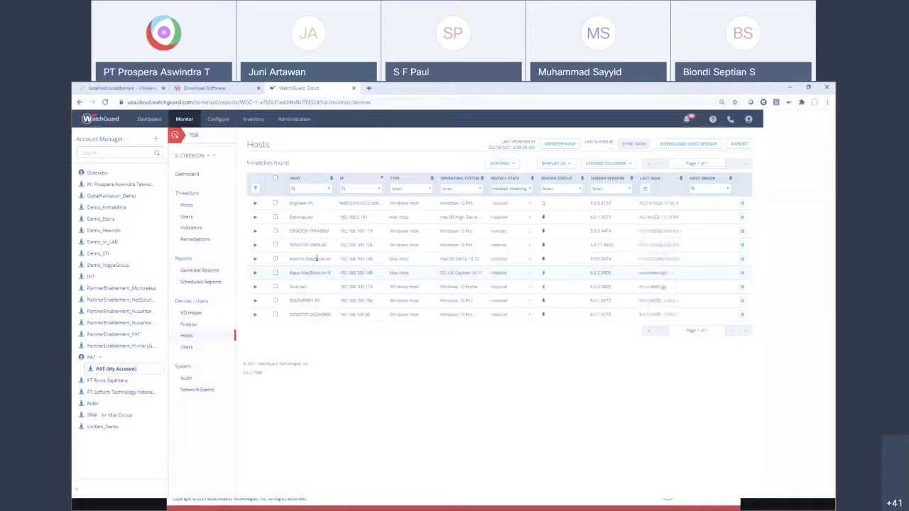
drag(344, 314, 382, 324)
drag(440, 317, 528, 318)
click(503, 392)
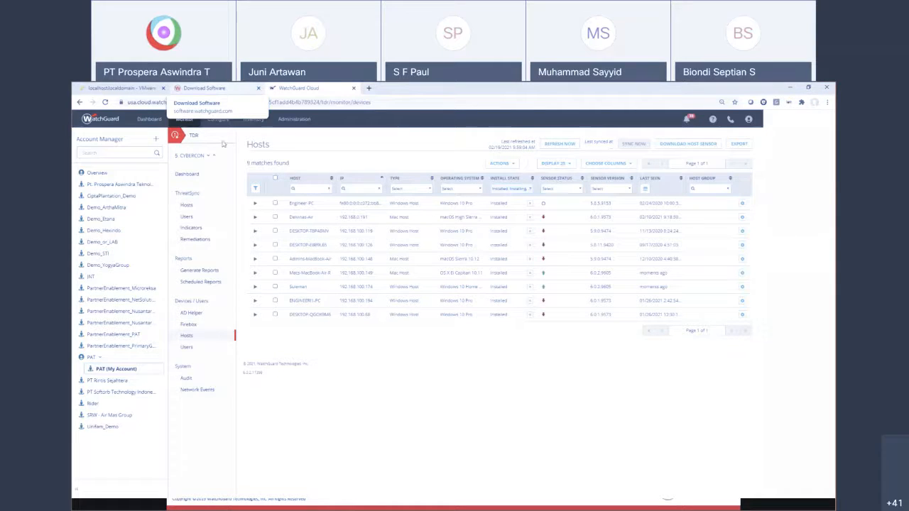
Step: Open the Host Sensor settings in the Threat Detection configuration and examine the Firebox VPN Validation options
mouse_move(217, 123)
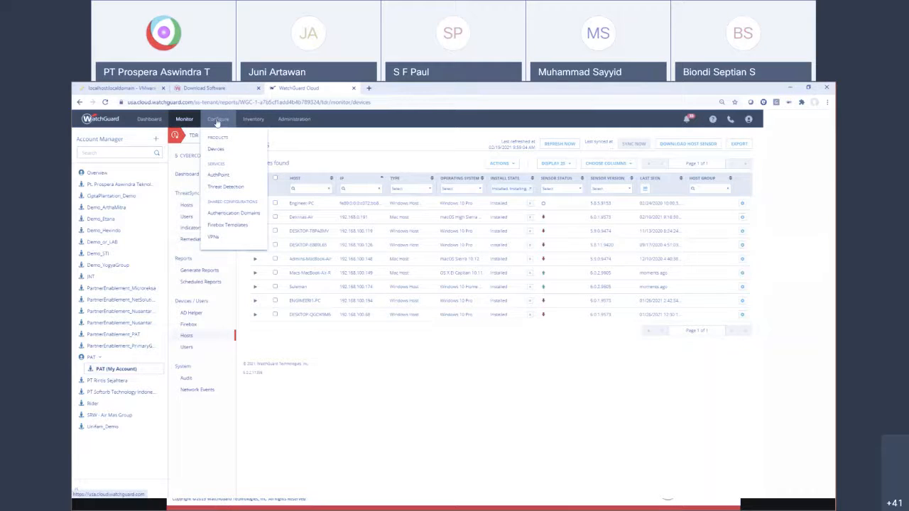
click(229, 189)
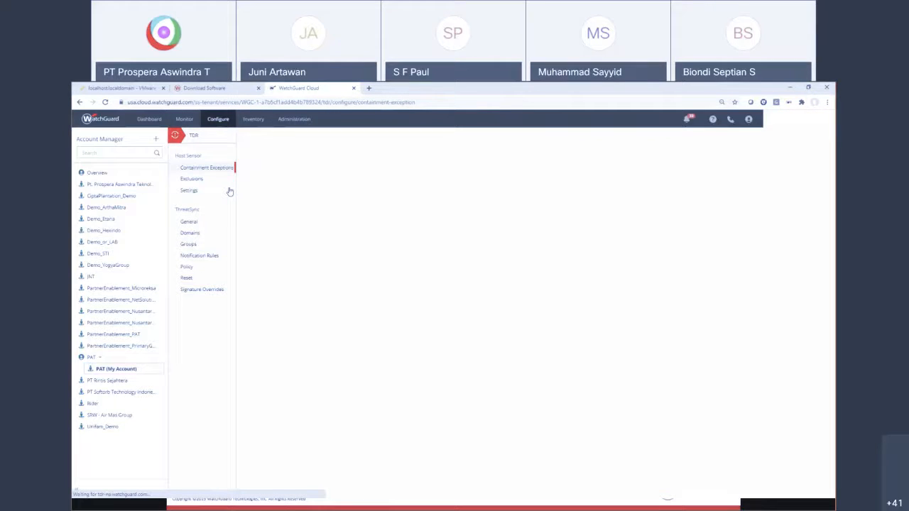
click(190, 190)
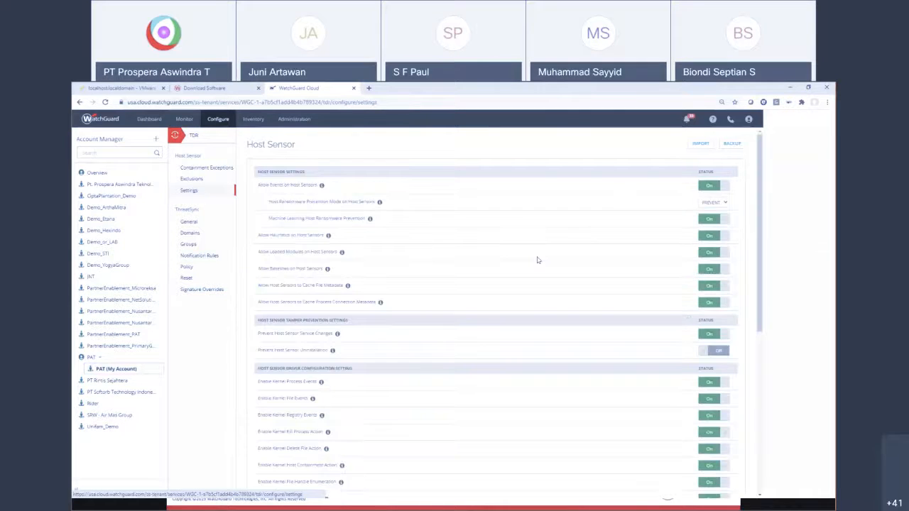
scroll(538, 260, down, 10)
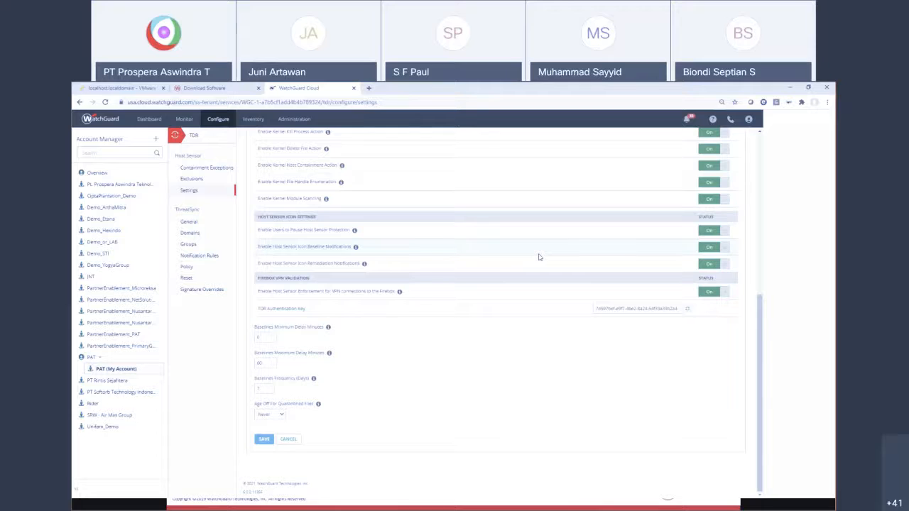
scroll(538, 255, up, 10)
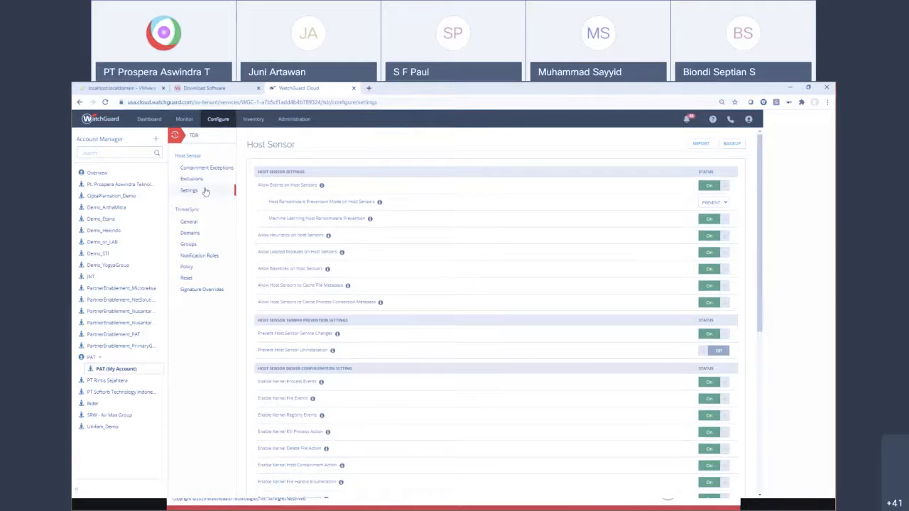
scroll(400, 253, down, 10)
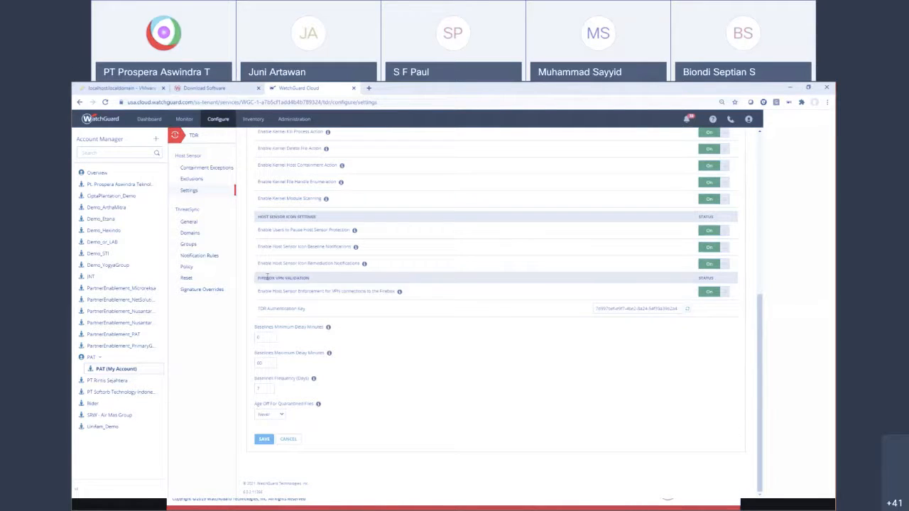
drag(263, 278, 323, 283)
drag(348, 299, 272, 292)
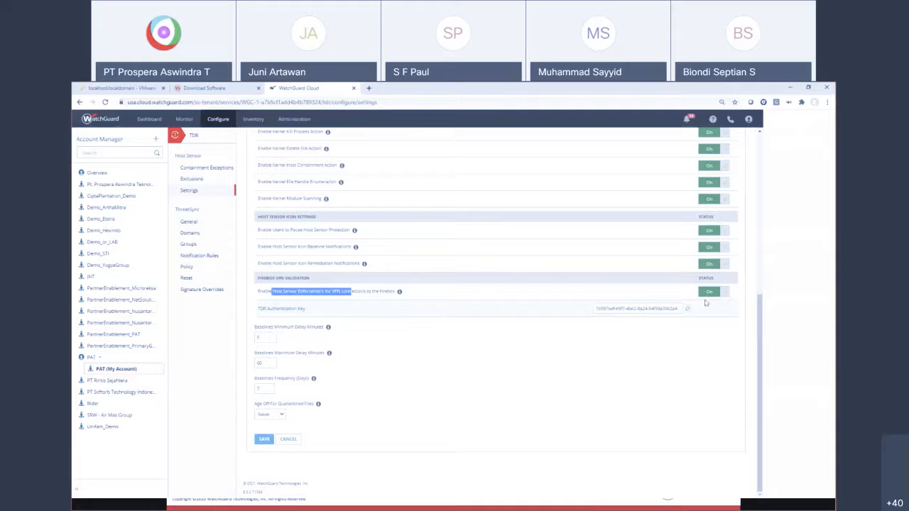
Step: Copy the TDR Authentication Key, request saving of the Host Sensor settings, and paste the key into a new Notepad document
click(608, 308)
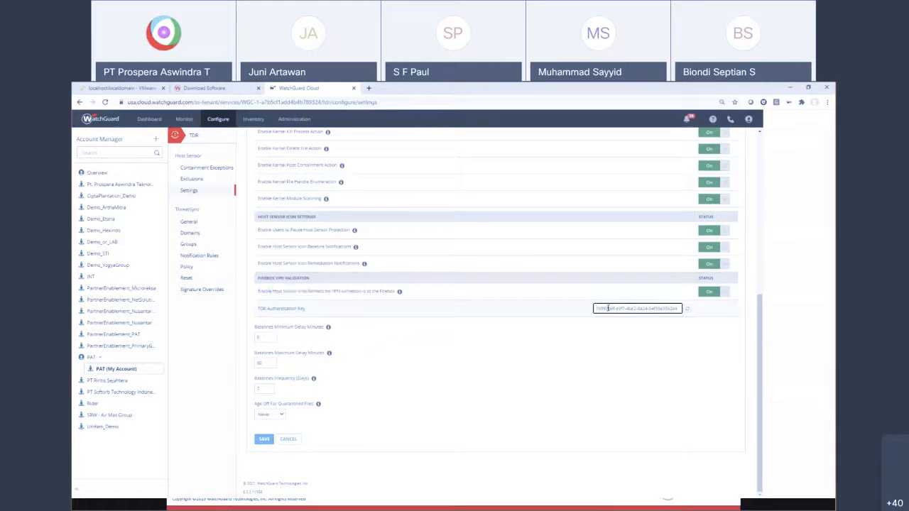
key(ctrl+a)
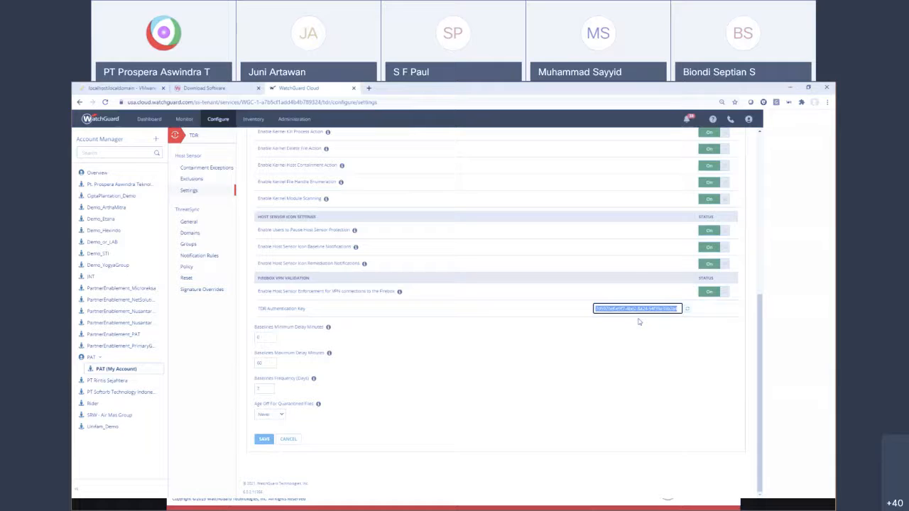
click(262, 440)
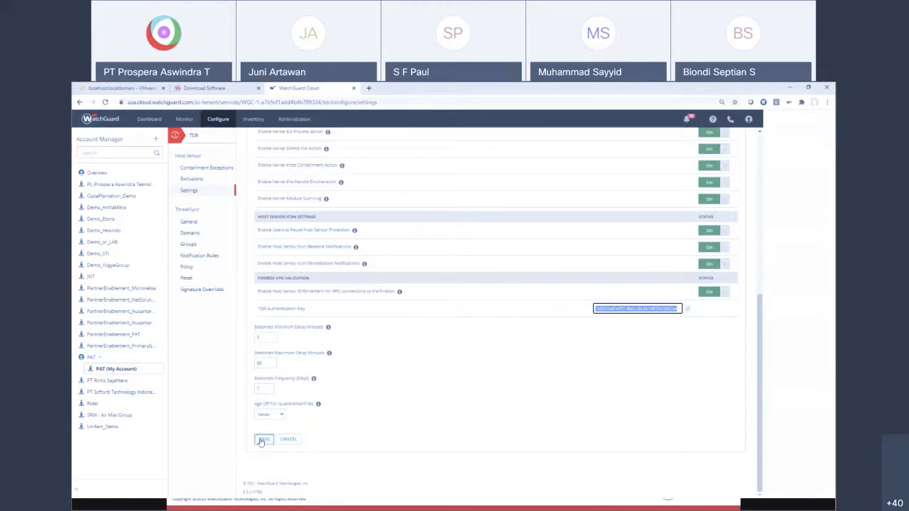
click(261, 441)
key(super+r)
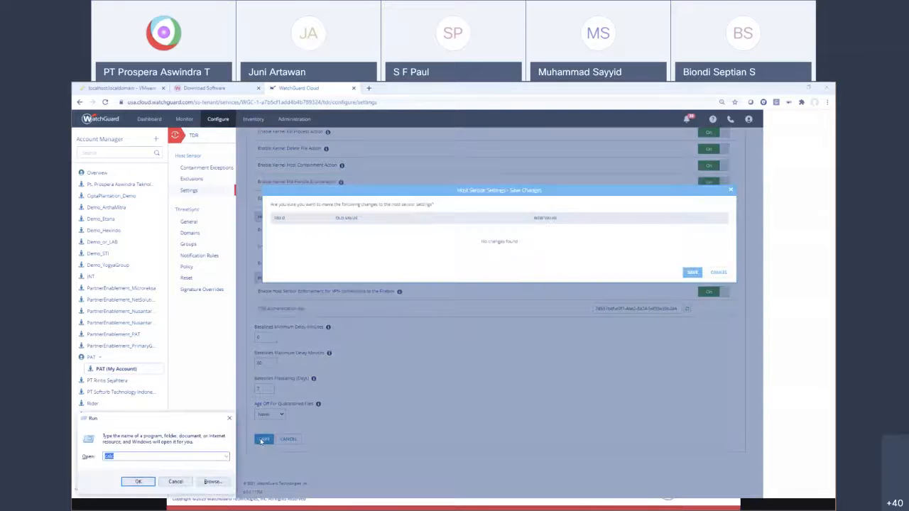
key(Return)
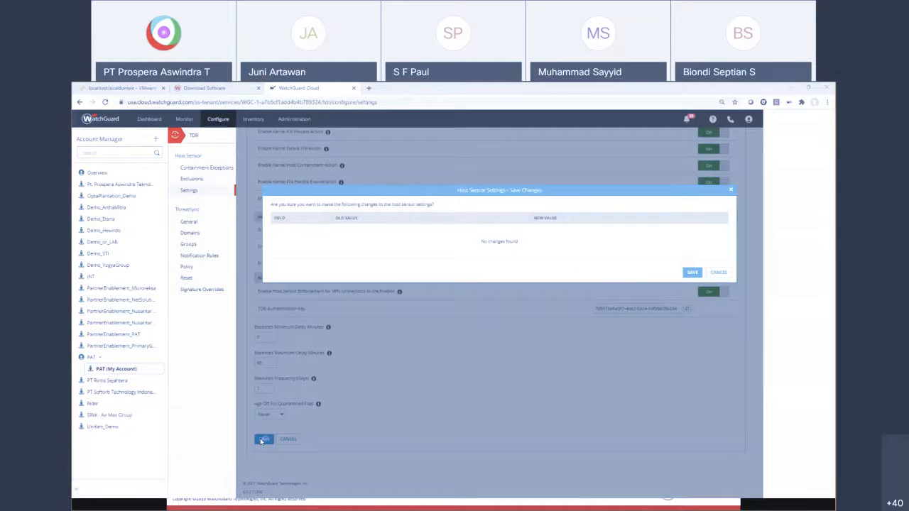
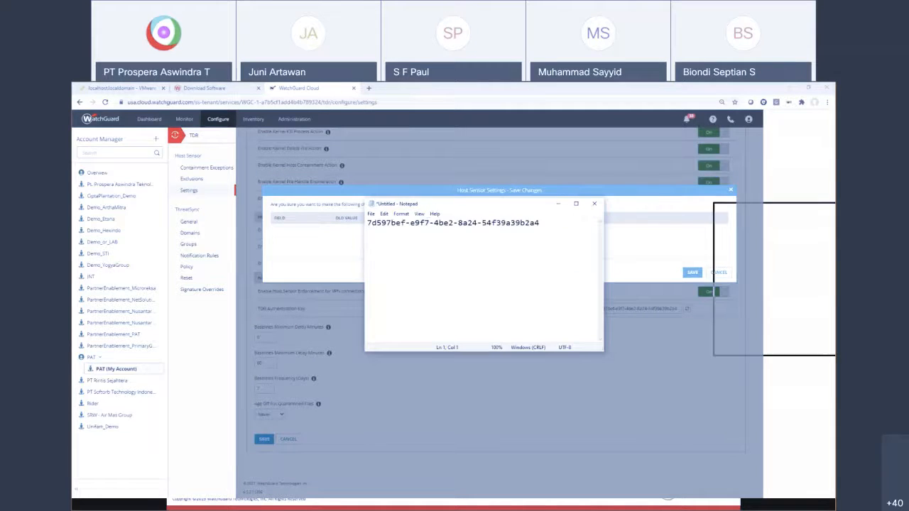
Step: Return to WatchGuard Cloud and confirm saving the Host Sensor settings, and advance the slide show to Host Sensor Enforcement on the Firebox
key(alt+Tab)
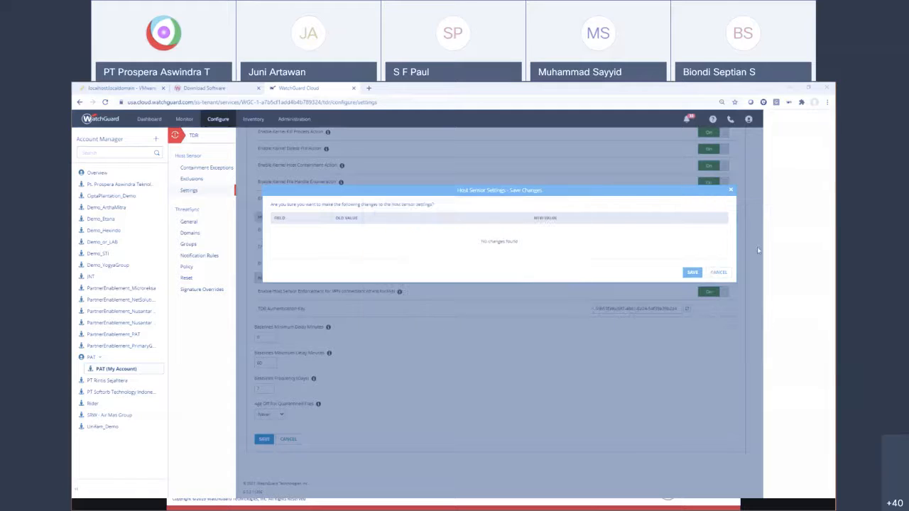
click(692, 274)
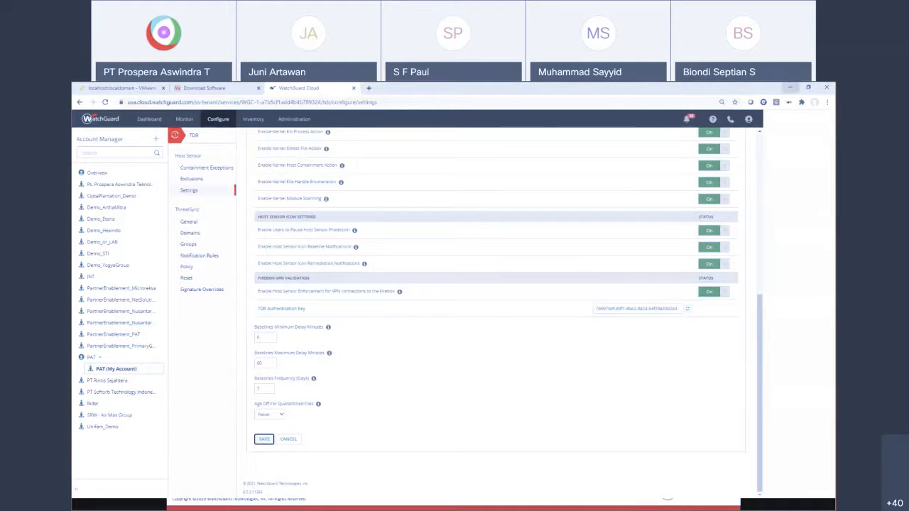
click(790, 87)
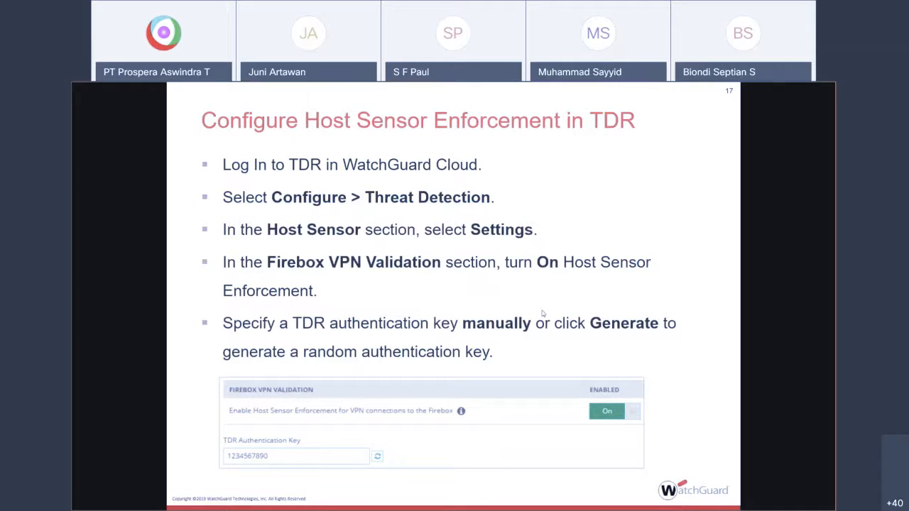
click(653, 294)
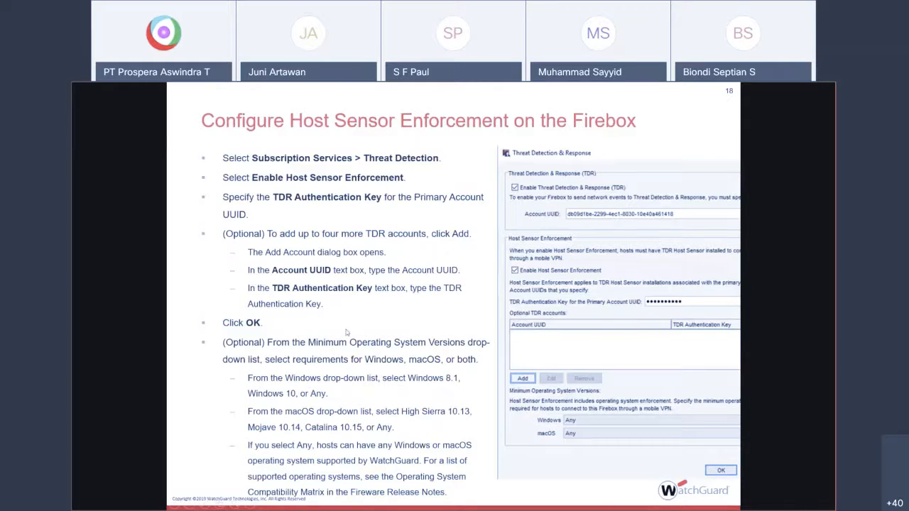
Step: Switch to Fireware Policy Manager and close the WatchGuard-XTM_MUVPNSSL.xml configuration without saving its changes
key(alt+Tab)
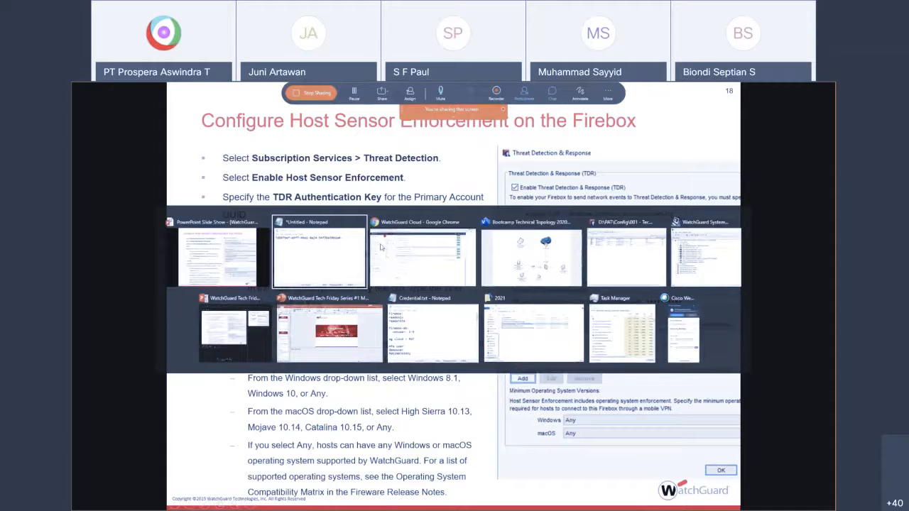
click(623, 256)
click(730, 116)
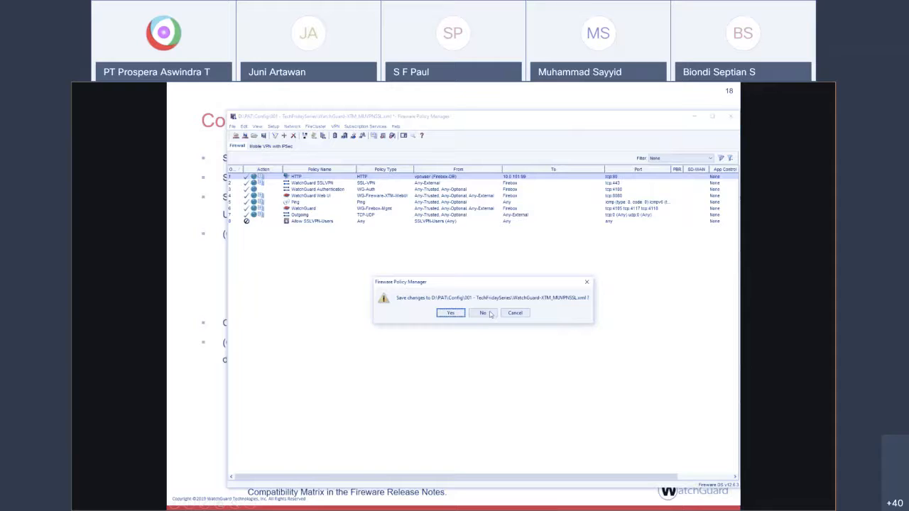
click(489, 314)
Step: Switch to WatchGuard System Manager and open the Firebox's WatchGuard-XTM.xml configuration in Fireware Policy Manager
key(alt+Tab)
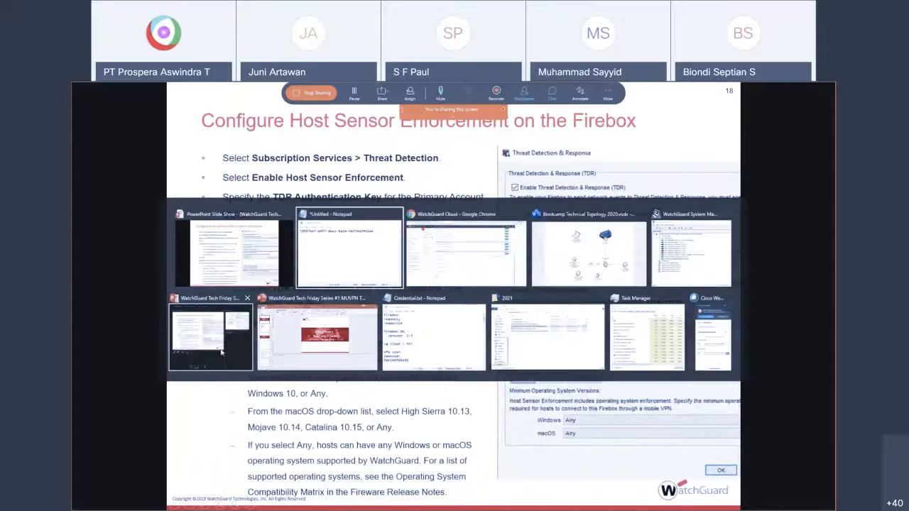
click(677, 255)
click(311, 209)
right_click(311, 209)
click(341, 215)
click(405, 167)
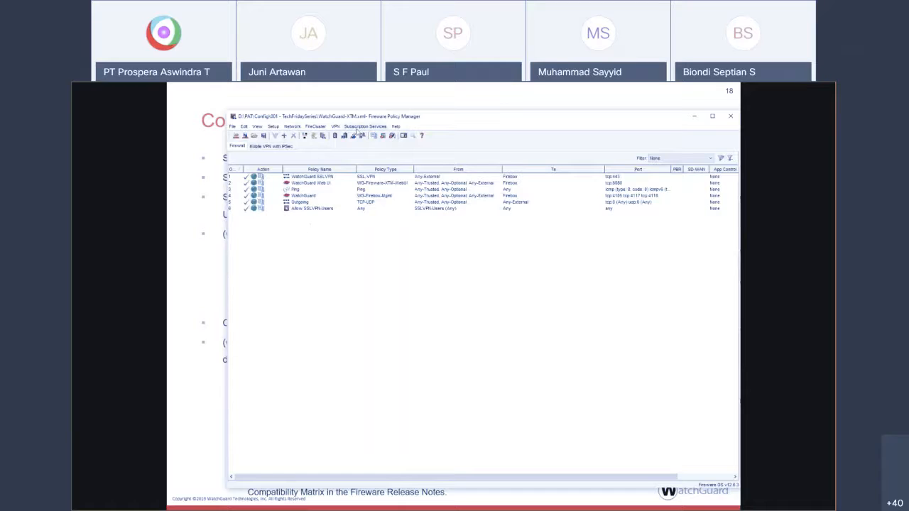
Step: Open the Firebox's Threat Detection settings and enable Threat Detection & Response (TDR)
click(360, 126)
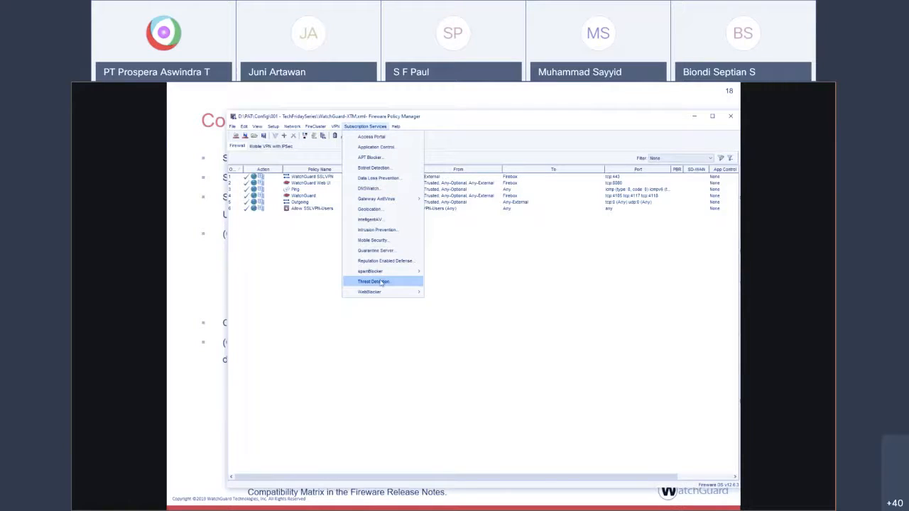
click(382, 282)
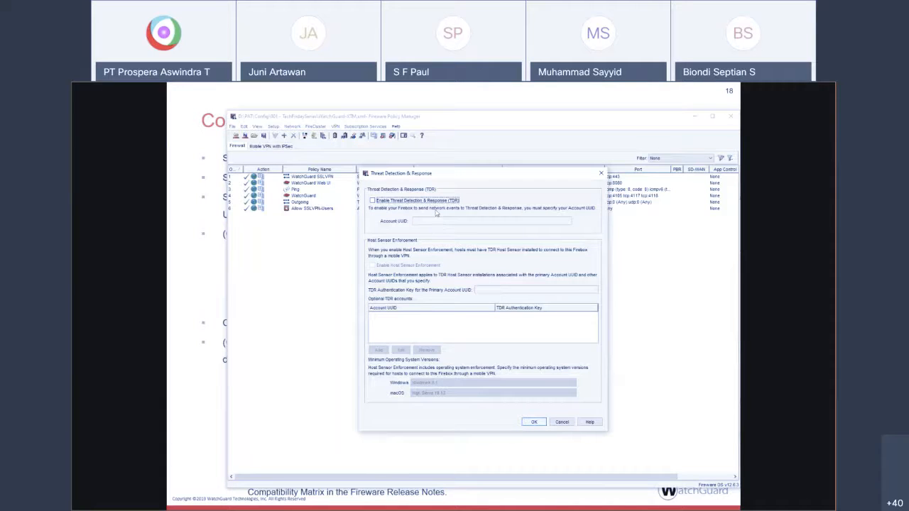
click(437, 203)
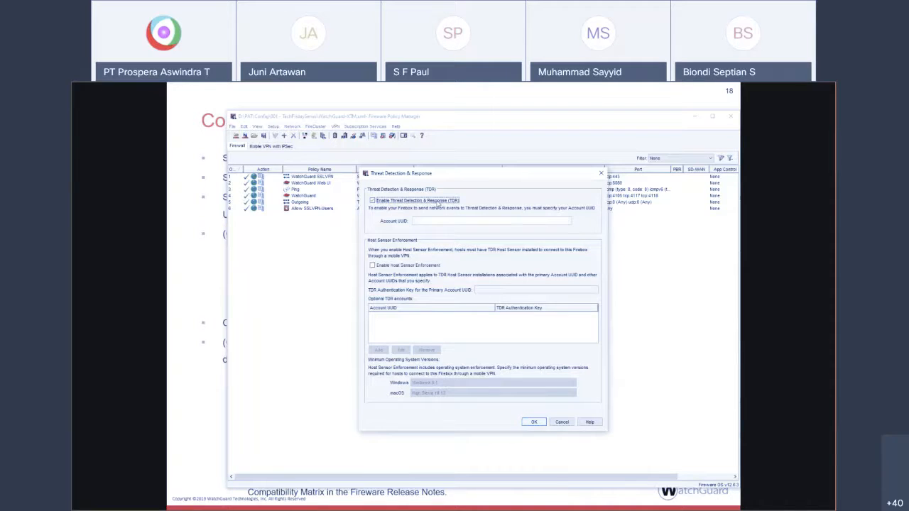
click(438, 204)
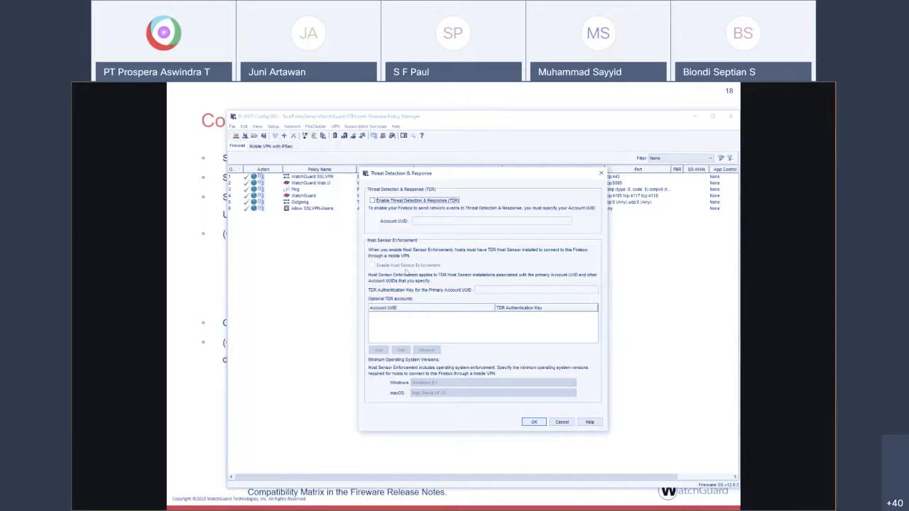
click(408, 200)
click(454, 222)
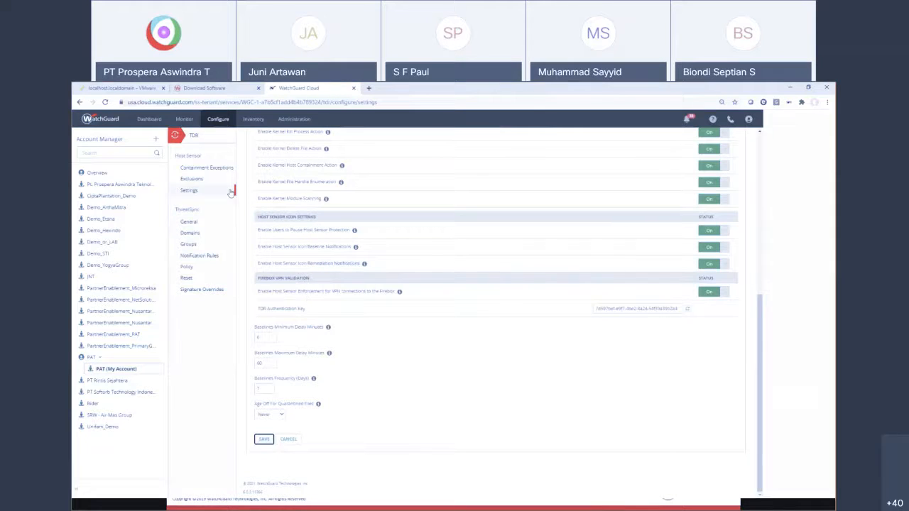
Step: Copy the Account UUID from the TDR Firebox monitoring page in WatchGuard Cloud and enter it in Policy Manager's TDR settings
click(184, 119)
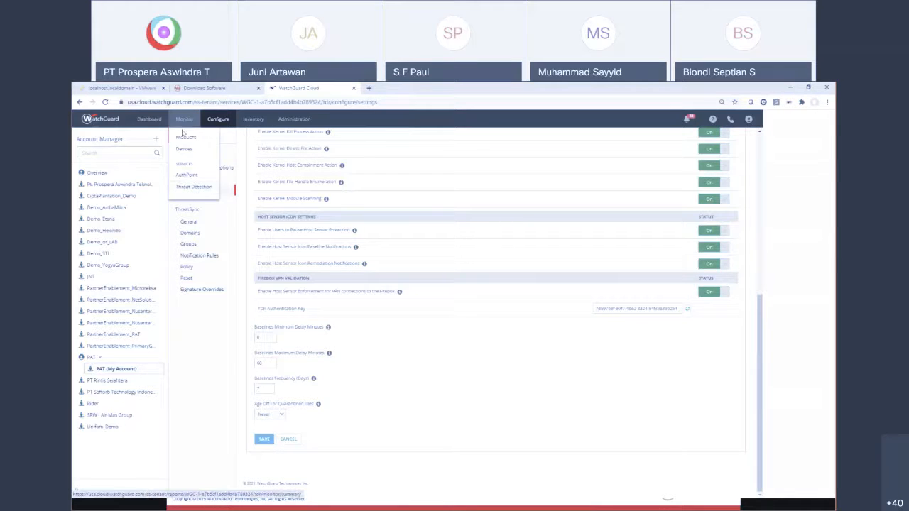
click(190, 187)
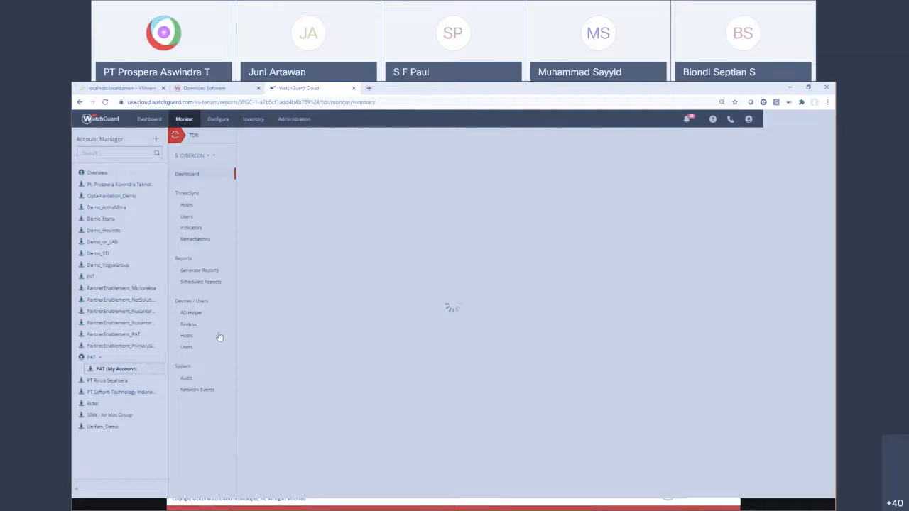
click(188, 324)
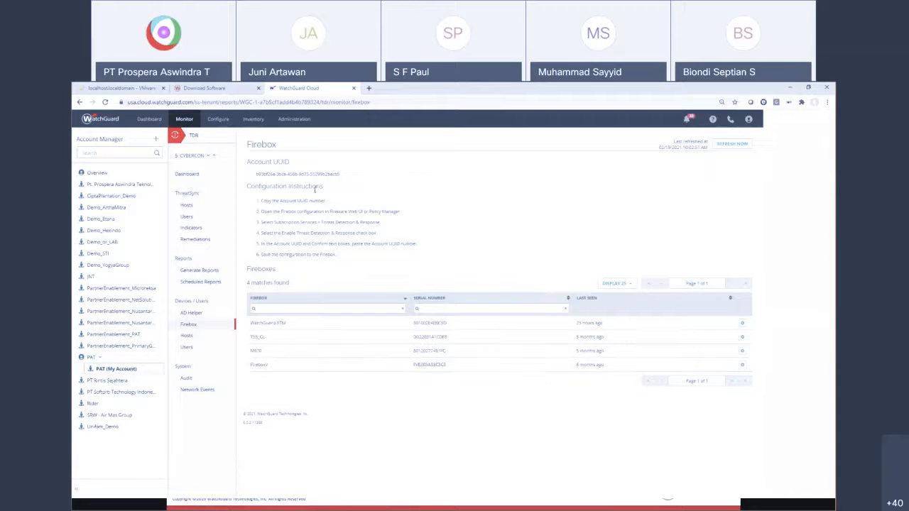
drag(340, 174, 256, 174)
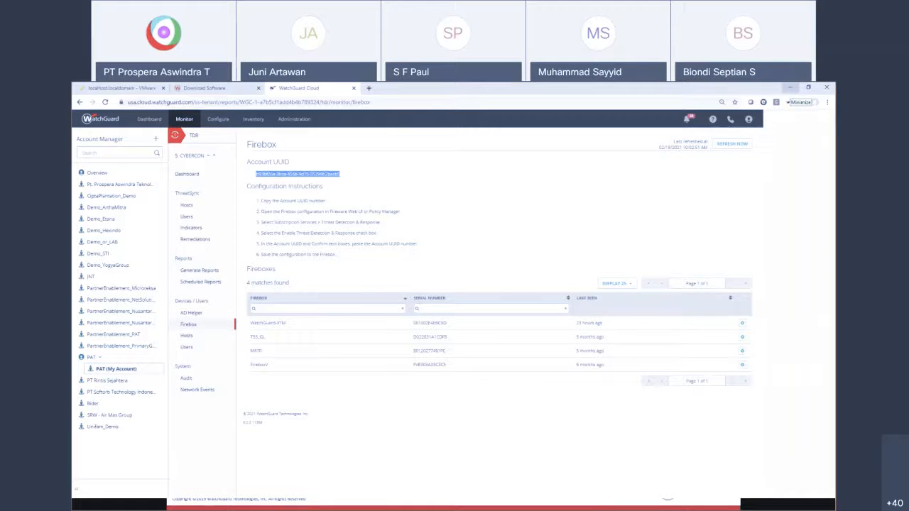
click(790, 86)
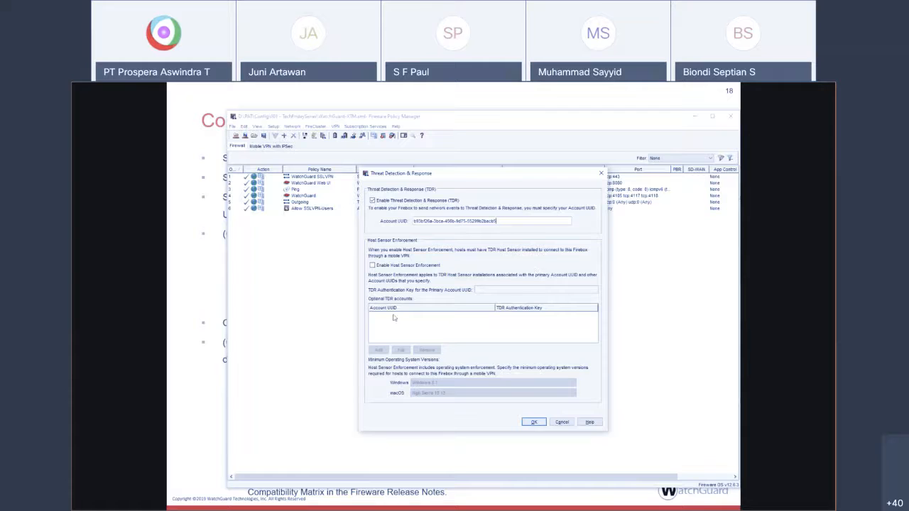
Step: Enable Host Sensor Enforcement and fill in the TDR Authentication Key for the primary Account UUID
click(391, 265)
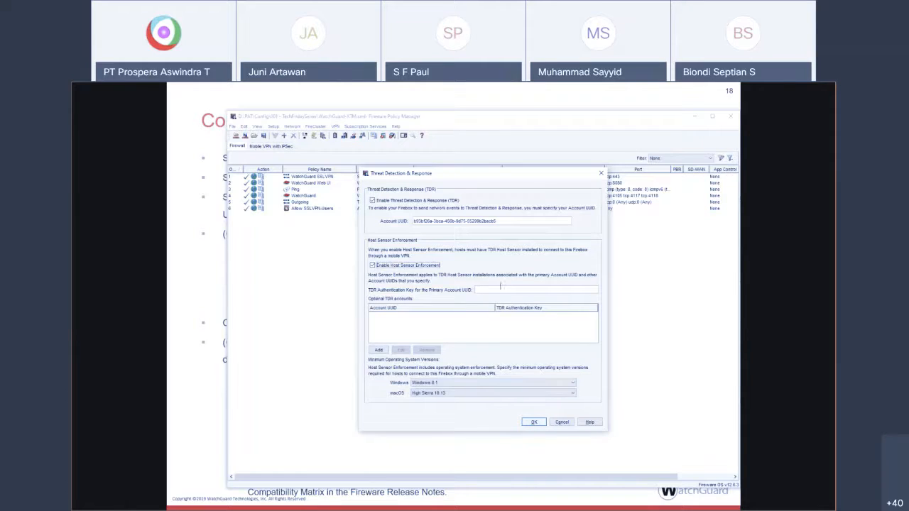
drag(503, 221, 172, 204)
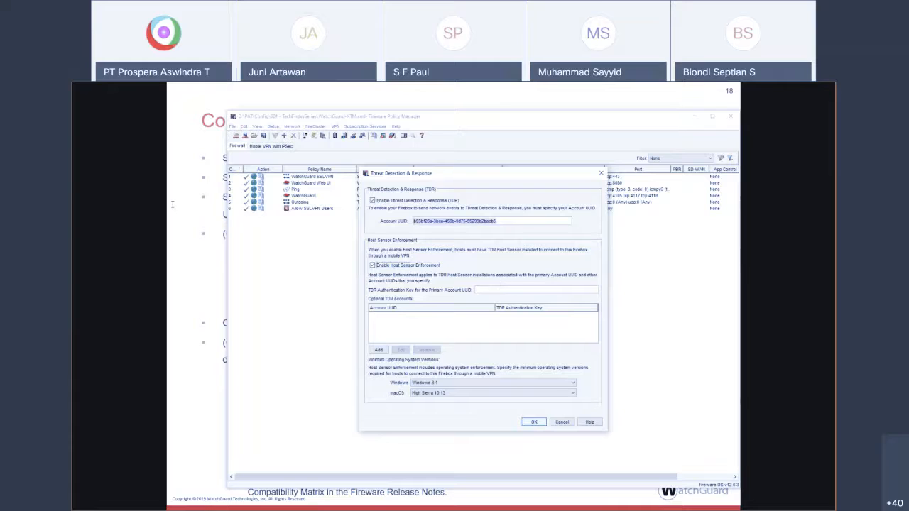
click(483, 290)
key(ctrl+v)
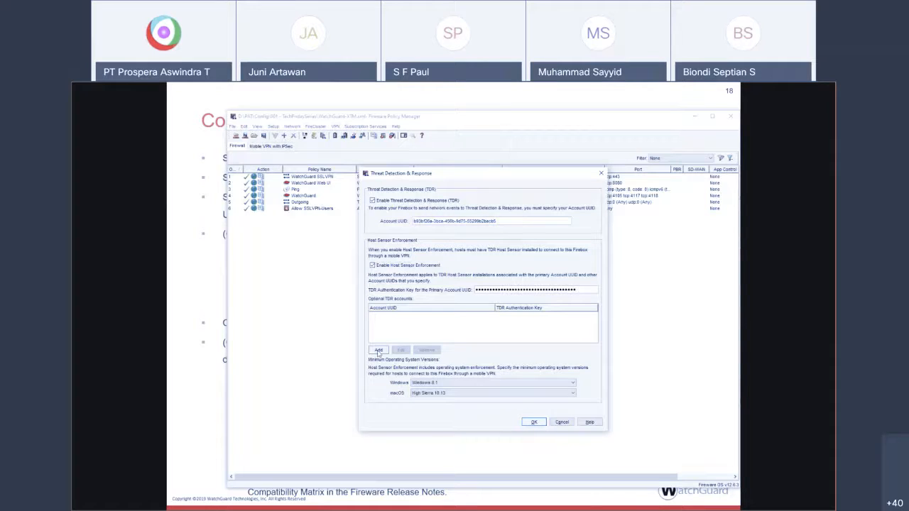
Step: Add an optional TDR account with the same Account UUID and the TDR Authentication Key
click(378, 350)
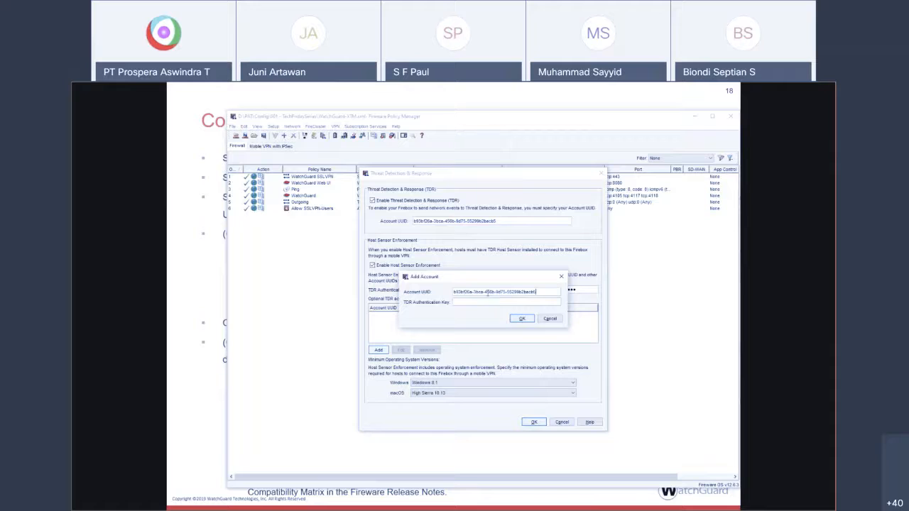
key(alt+Tab)
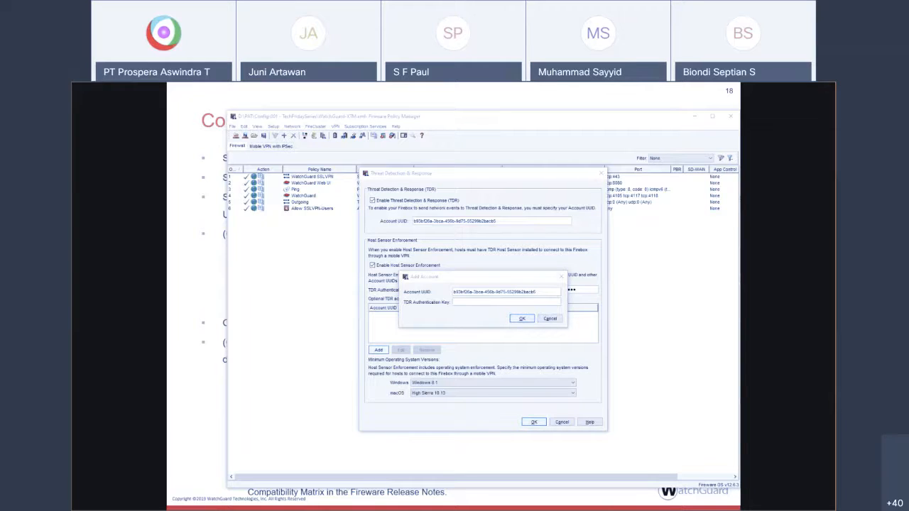
click(502, 304)
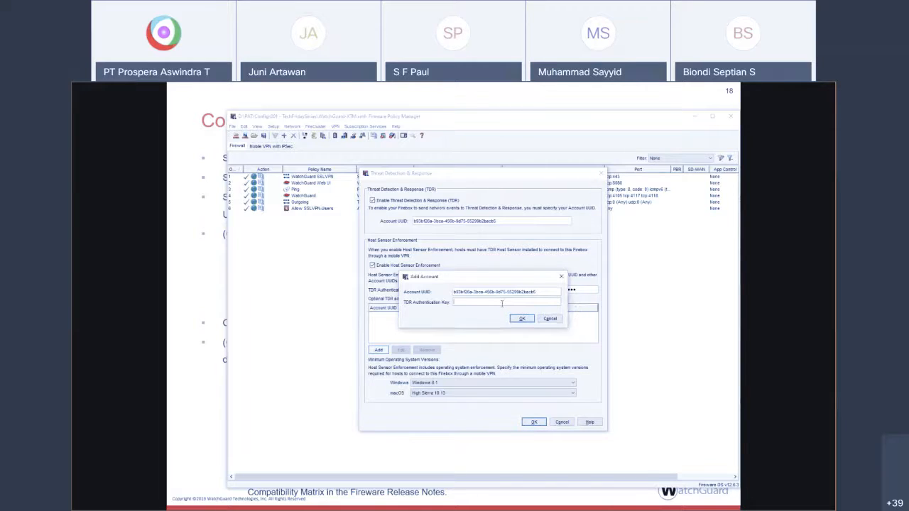
key(ctrl+v)
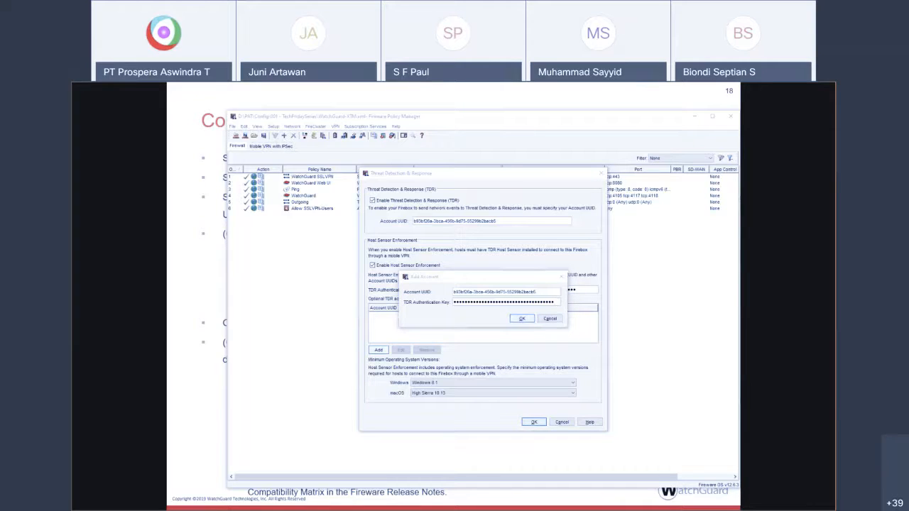
click(521, 320)
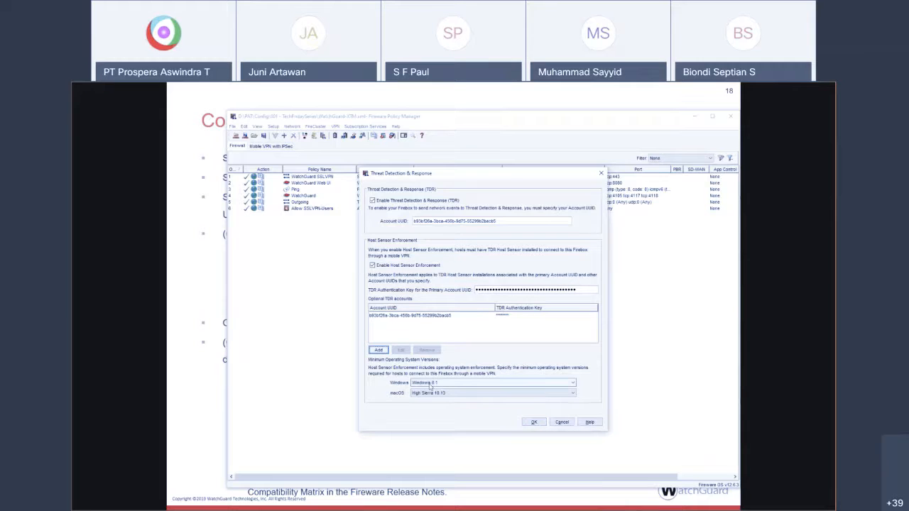
Step: Check the minimum Windows and macOS version options without changing them, and apply the Threat Detection & Response settings
click(531, 385)
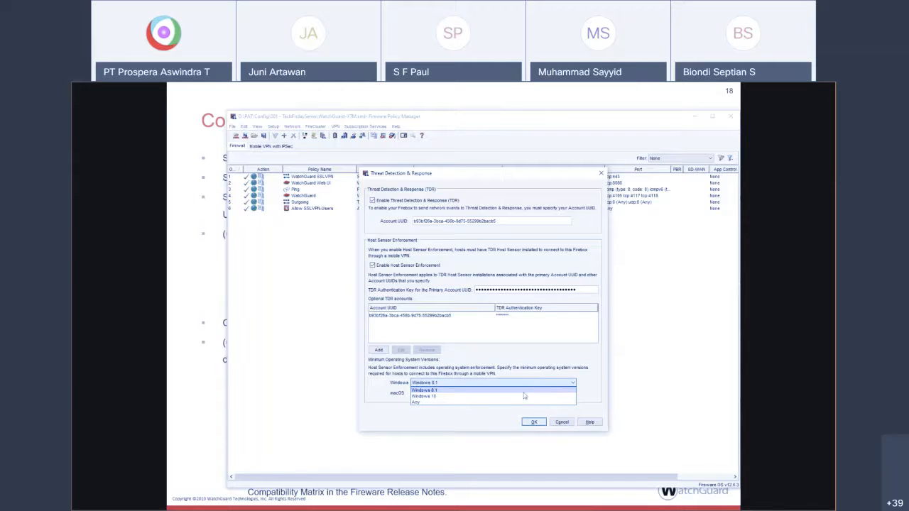
click(519, 377)
click(439, 395)
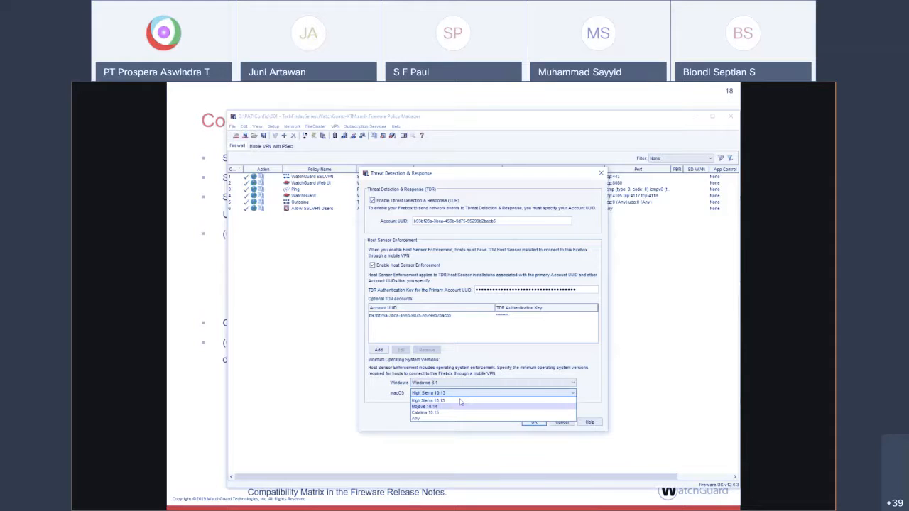
click(524, 364)
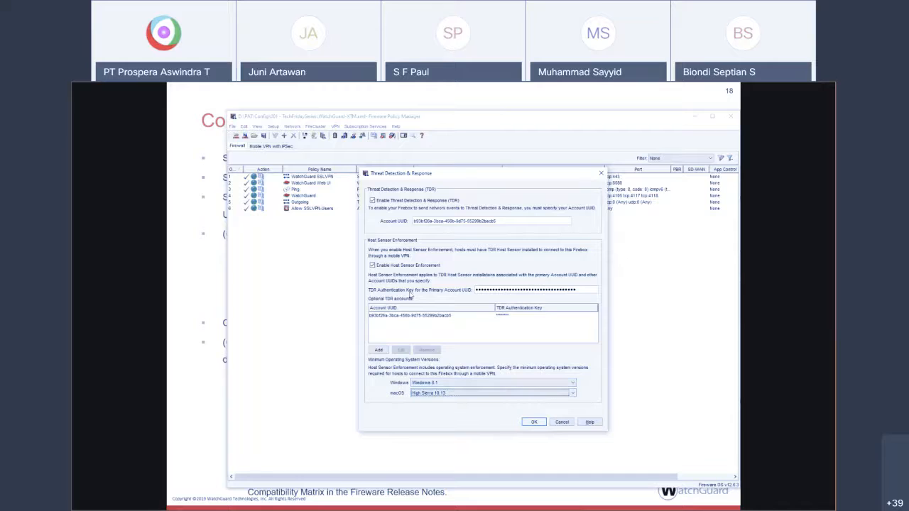
click(533, 422)
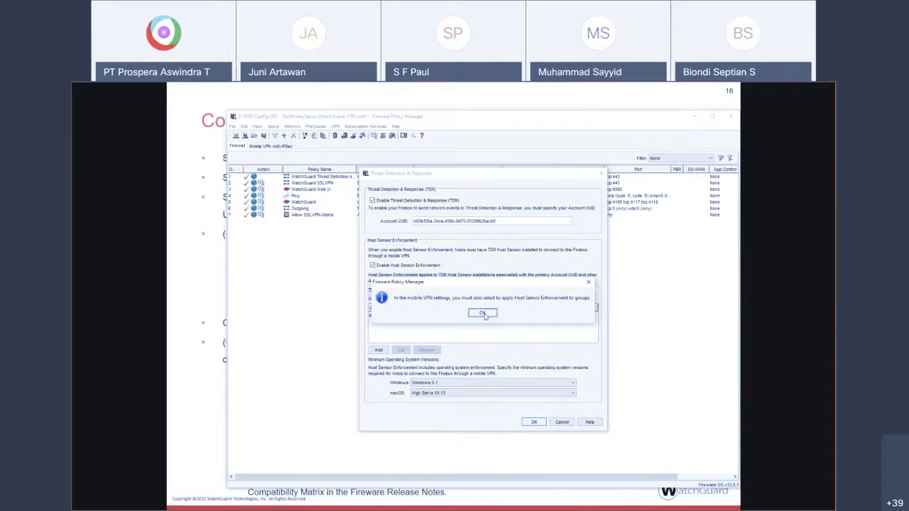
click(483, 314)
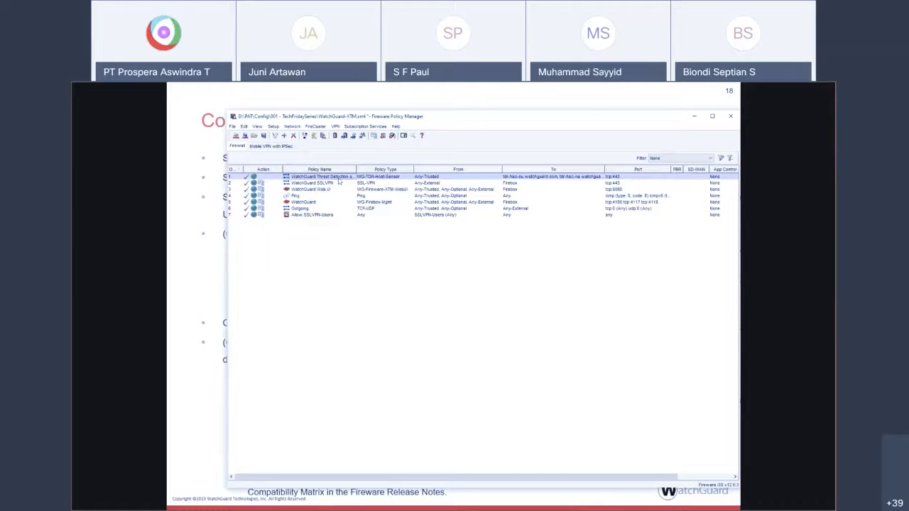
Step: Turn on logging in the properties of the WatchGuard Threat Detection and Response policy
click(467, 313)
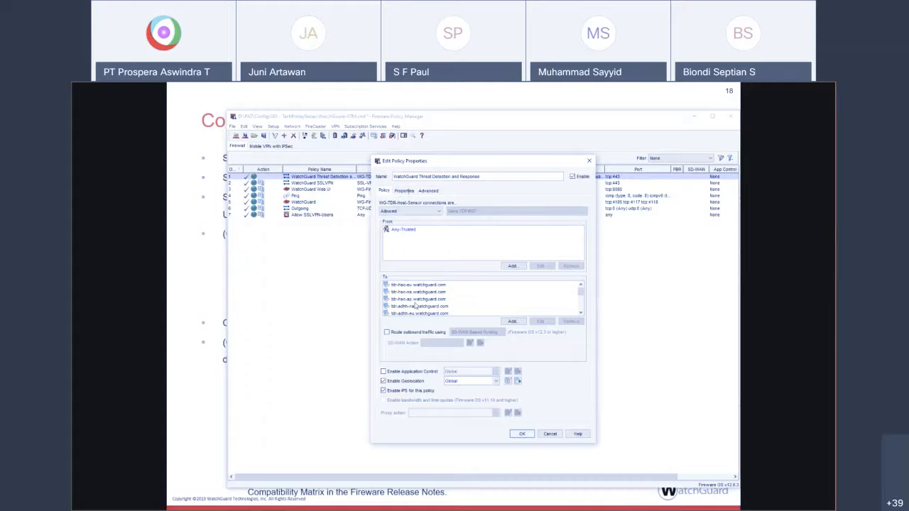
click(404, 191)
click(393, 334)
click(467, 254)
click(472, 263)
click(519, 365)
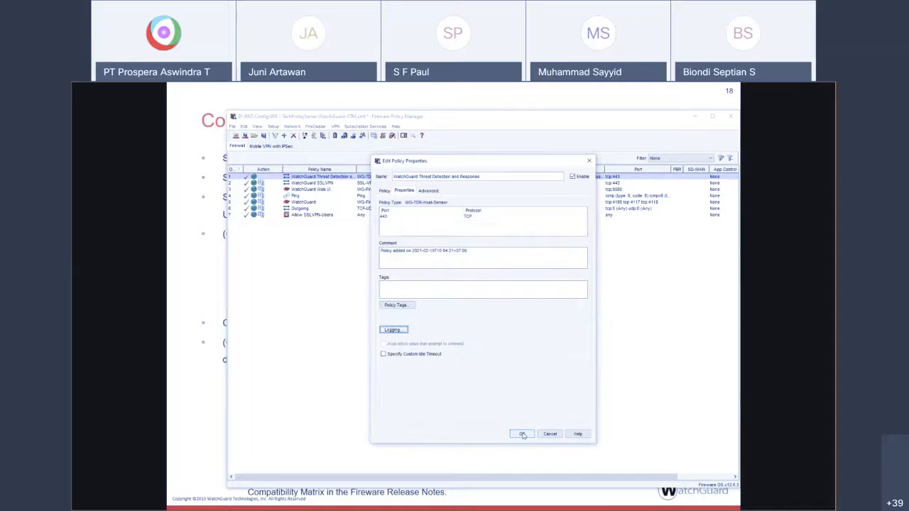
click(522, 434)
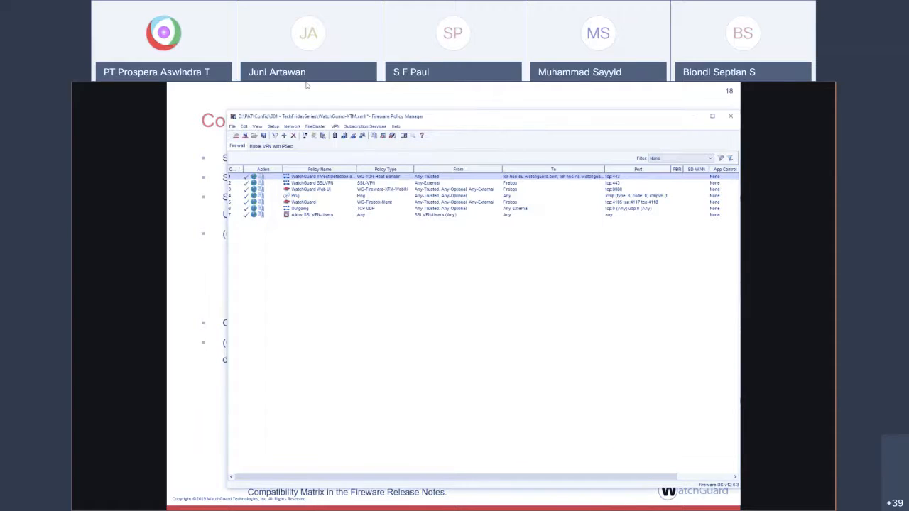
Step: Enable Host Sensor Enforcement for the SSLVPN-Users group in the Mobile VPN with SSL authentication settings
click(334, 126)
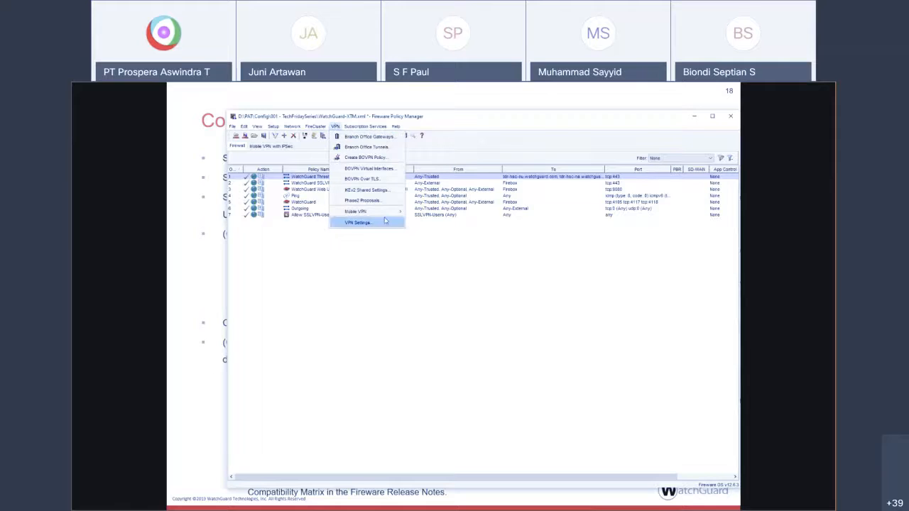
mouse_move(387, 212)
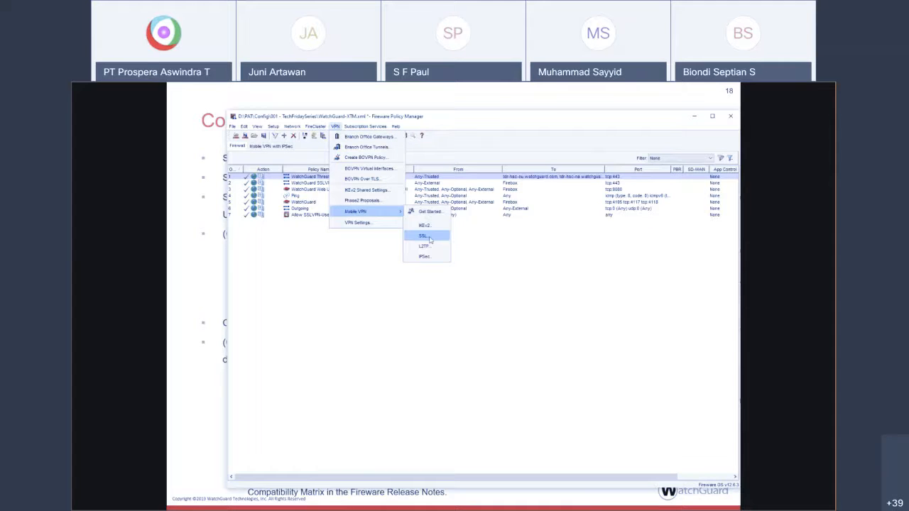
click(422, 235)
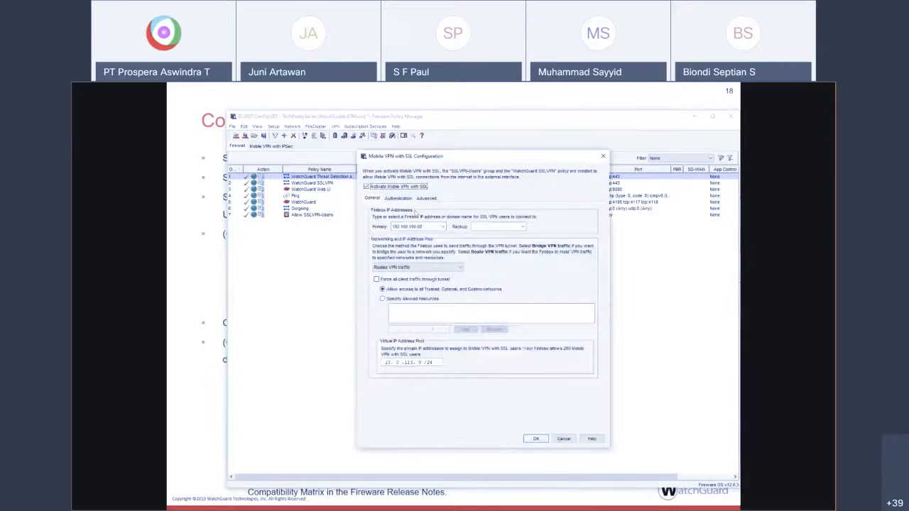
click(400, 199)
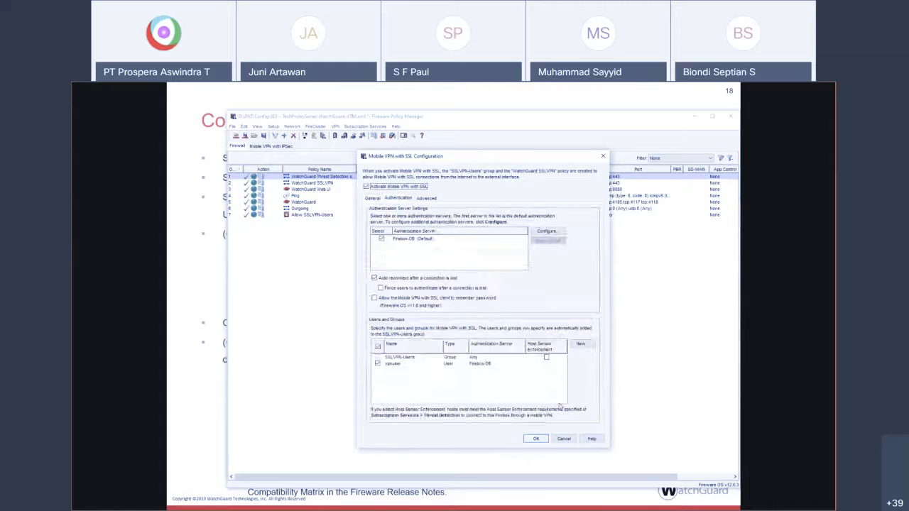
click(546, 357)
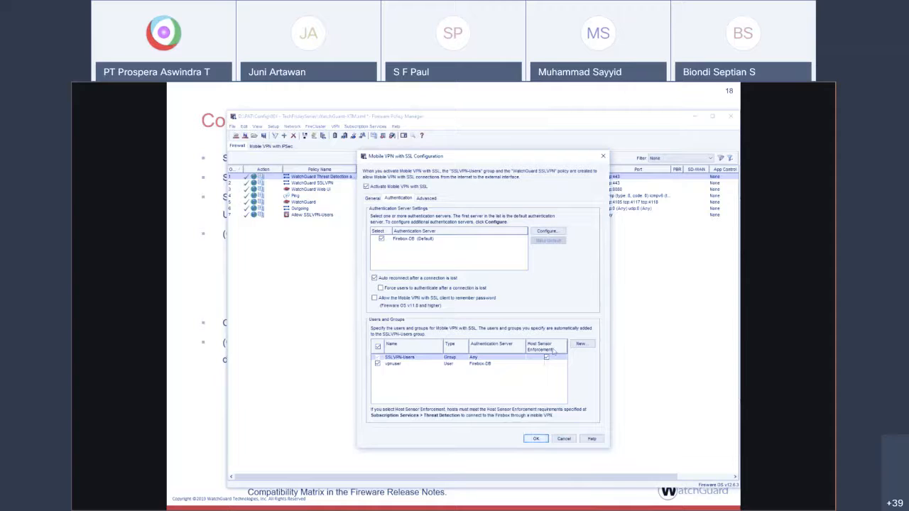
click(537, 439)
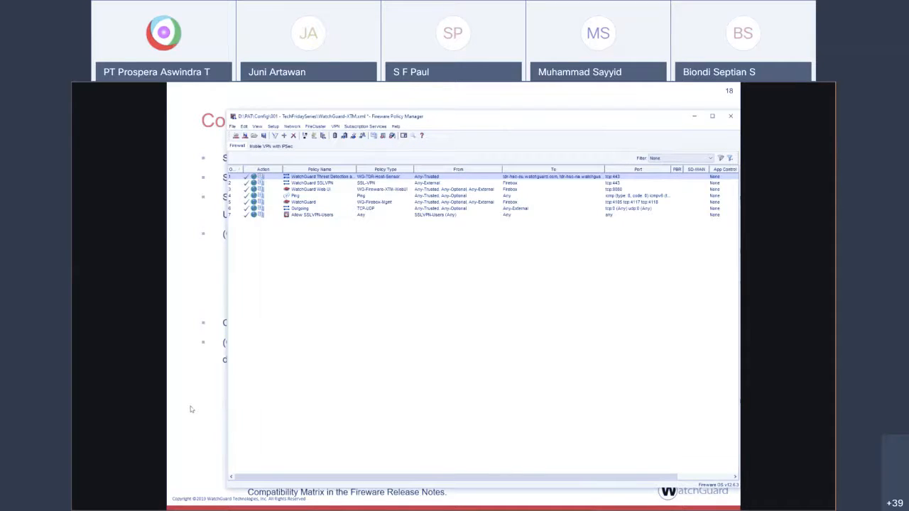
Step: Switch to the Windows 10 virtual machine in Chrome and check Programs and Features for the installed WatchGuard software
key(alt+Tab)
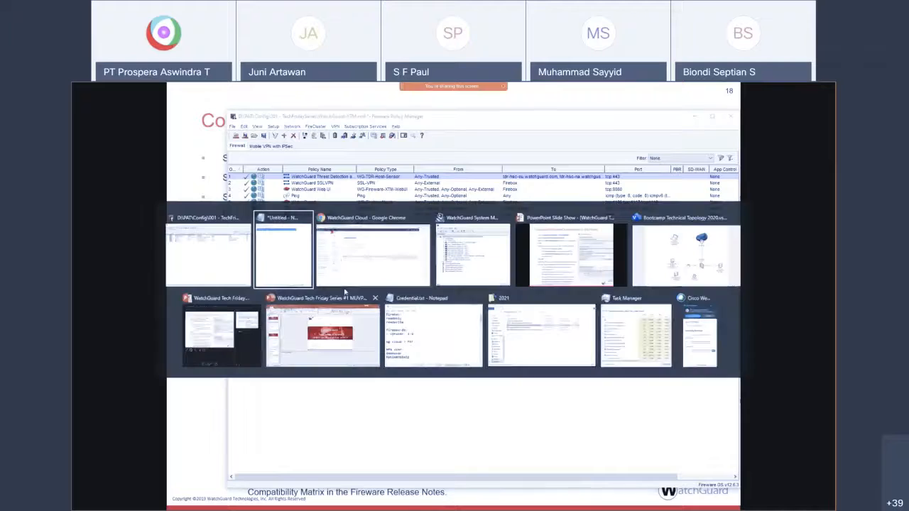
click(366, 256)
click(121, 88)
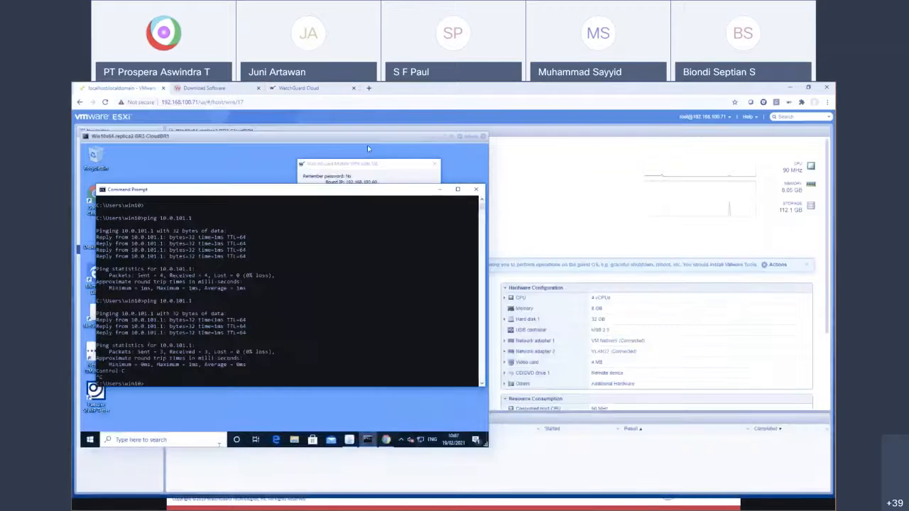
click(87, 440)
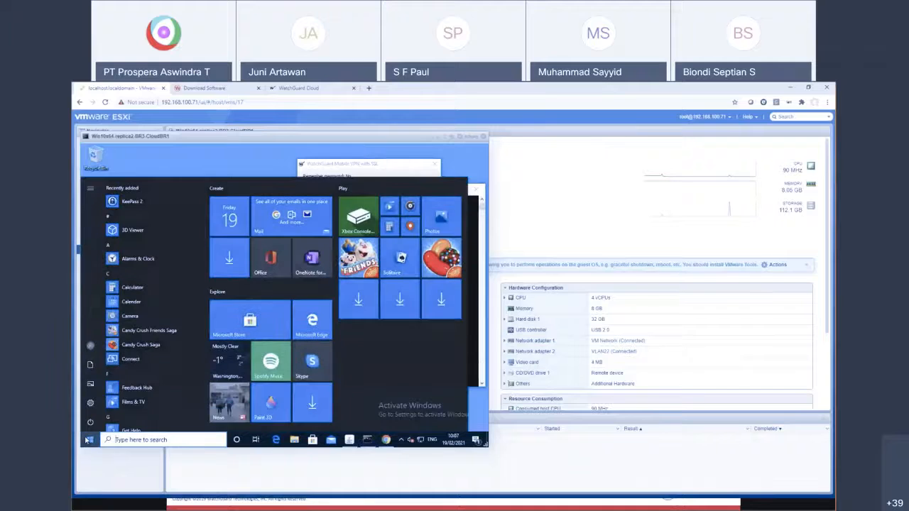
text(control)
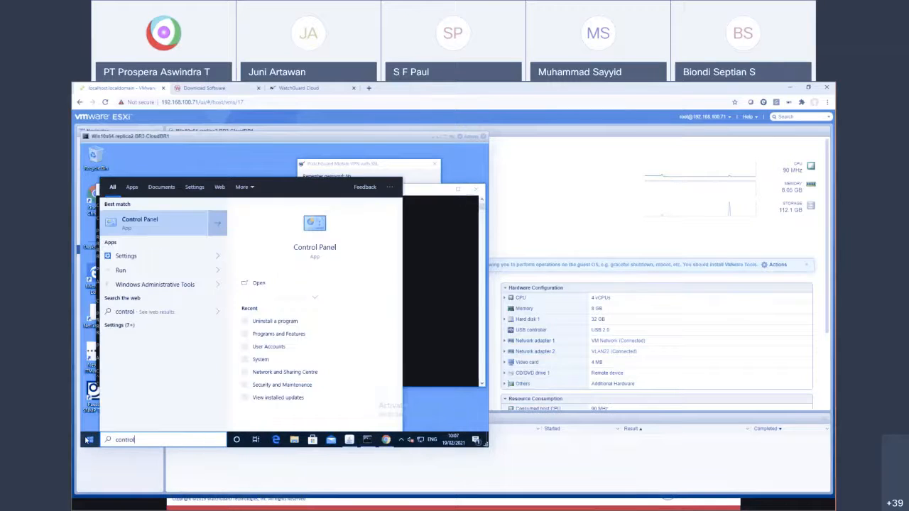
key(Return)
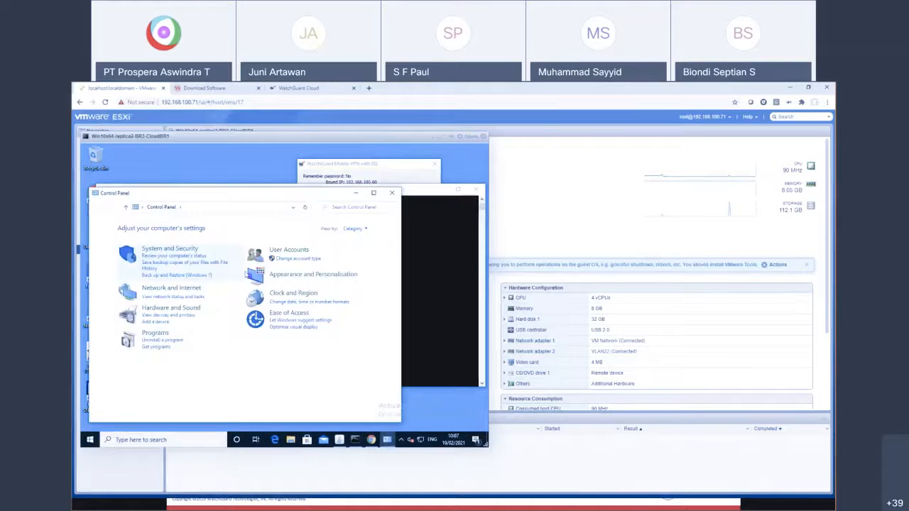
click(156, 340)
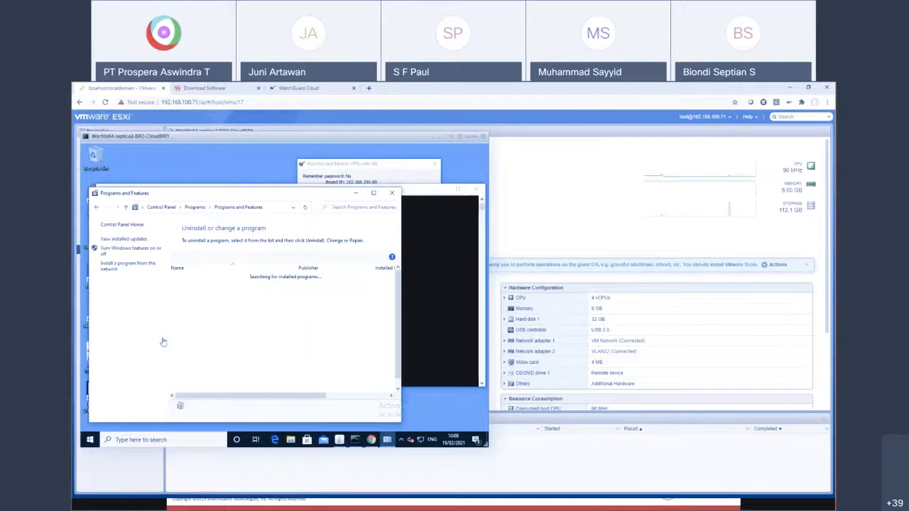
click(233, 381)
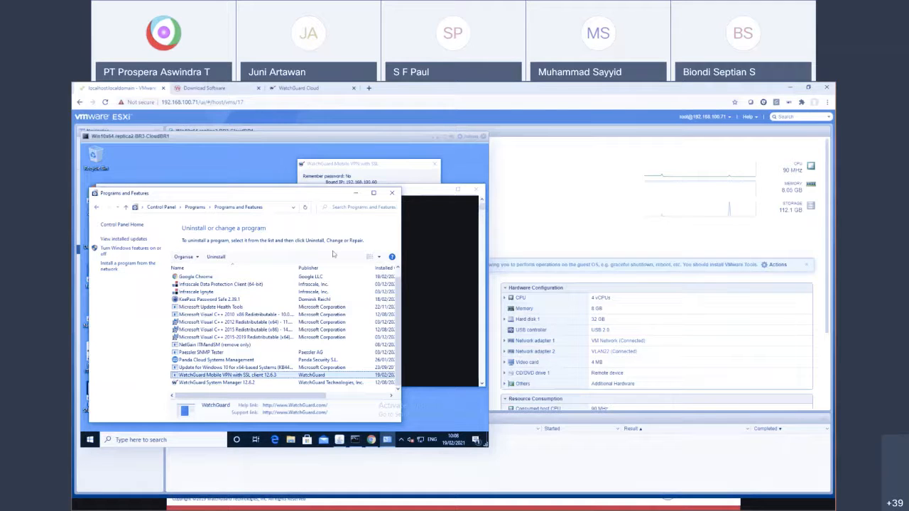
Step: Open the Windows Services console on the client, sort the services by name and look up the WatchGuard entries
click(90, 440)
text(servcic)
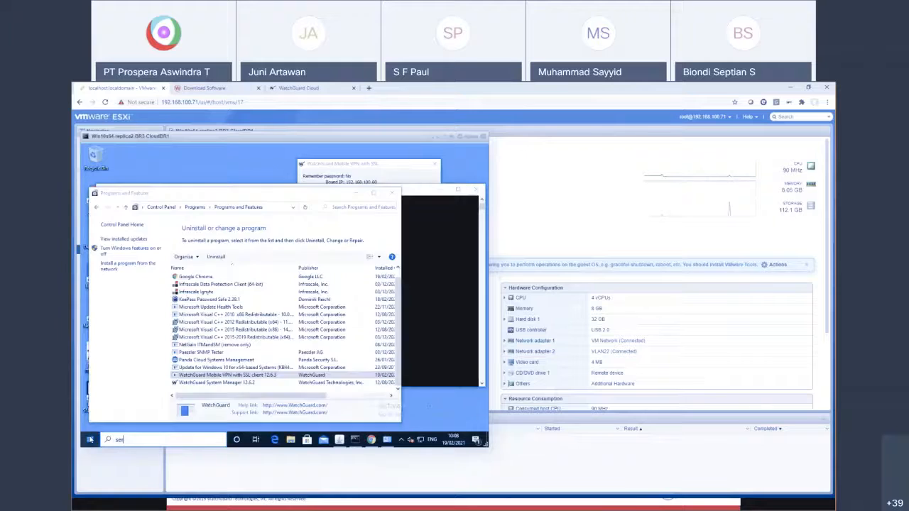
key(BackSpace)
key(BackSpace)
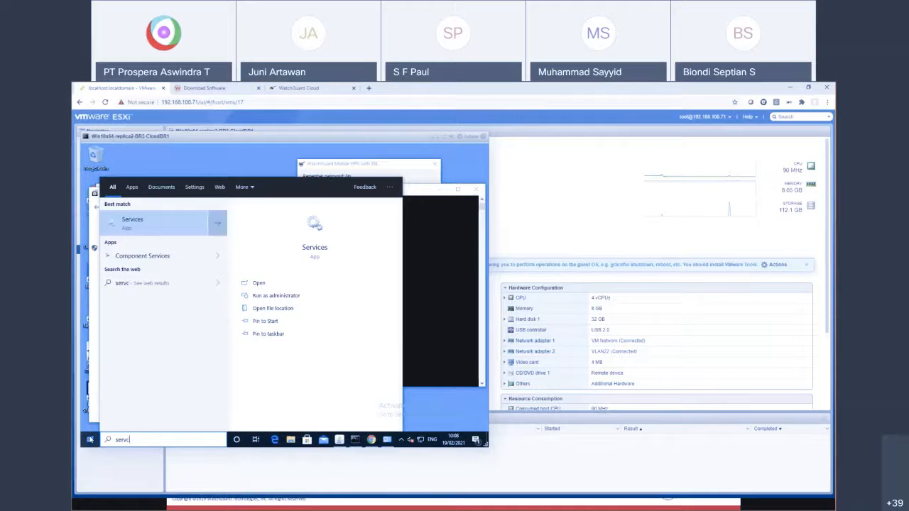
key(BackSpace)
text(ice)
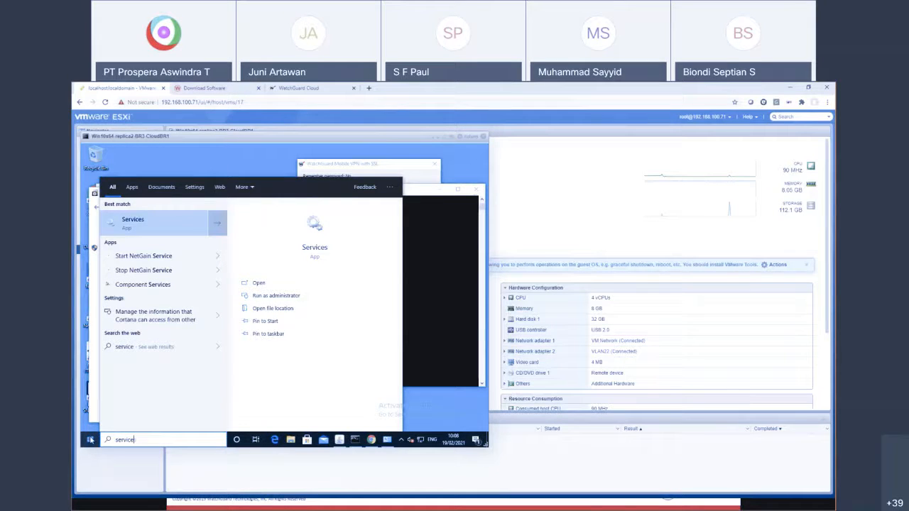
click(90, 439)
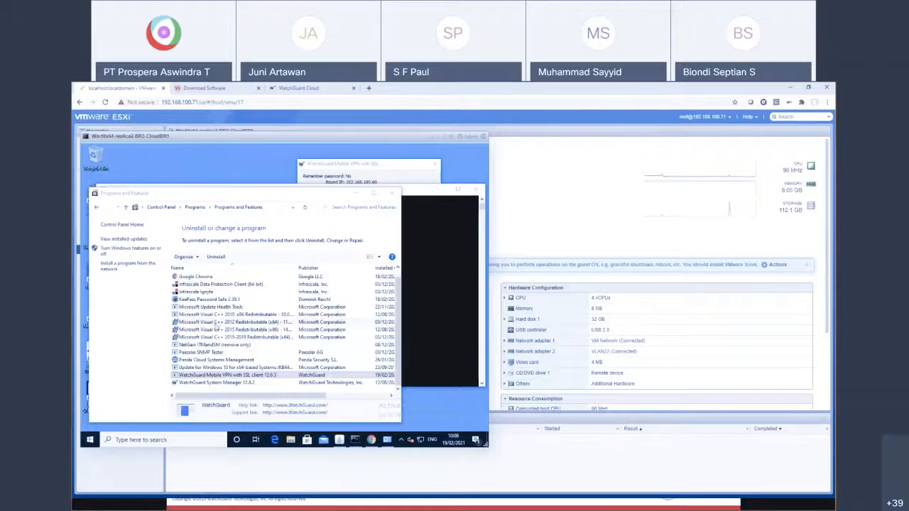
click(354, 195)
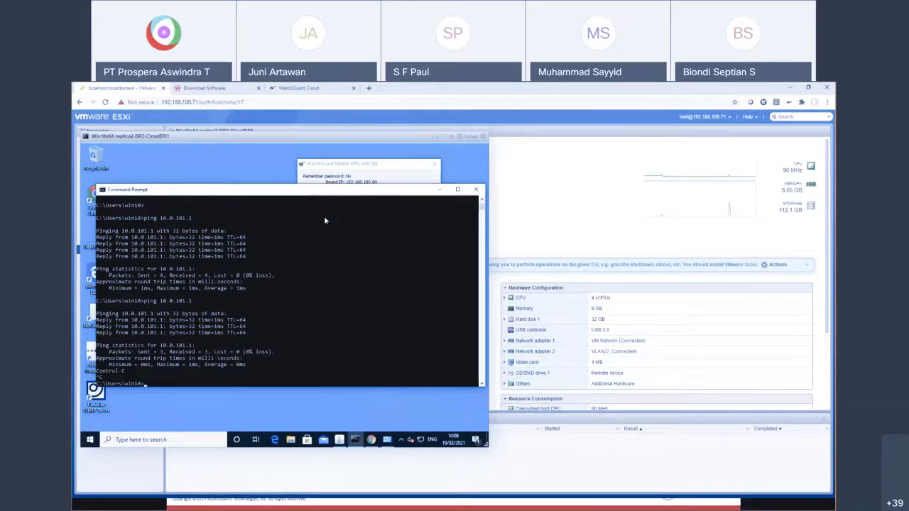
click(441, 190)
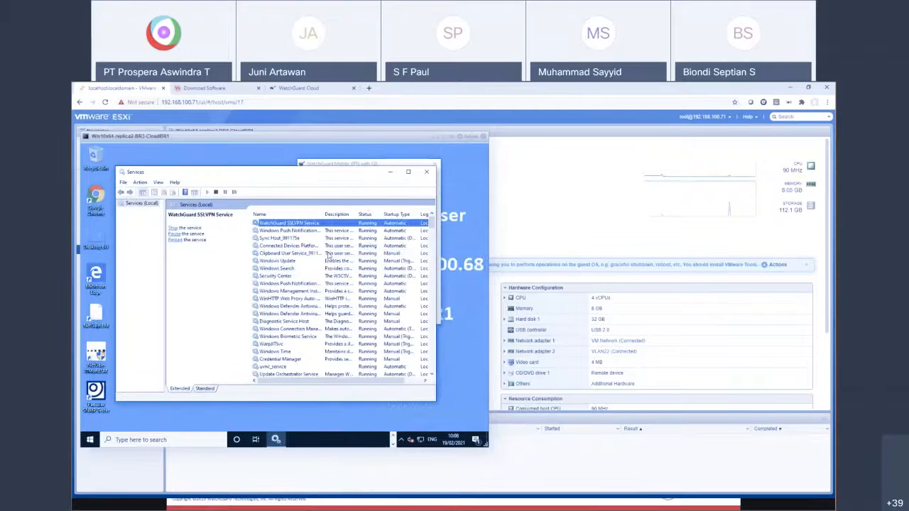
click(306, 214)
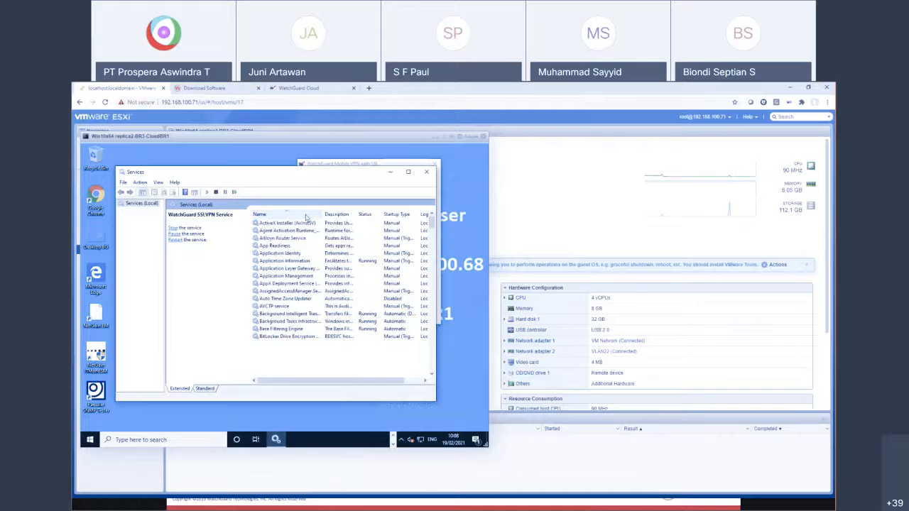
scroll(315, 303, down, 3)
text(wat)
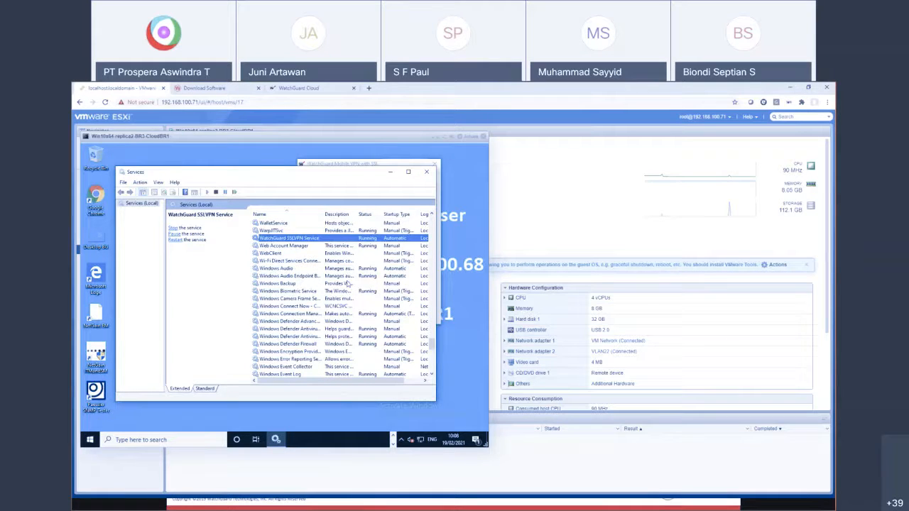
Step: Minimize the Services window and disconnect the WatchGuard Mobile VPN with SSL client
click(401, 440)
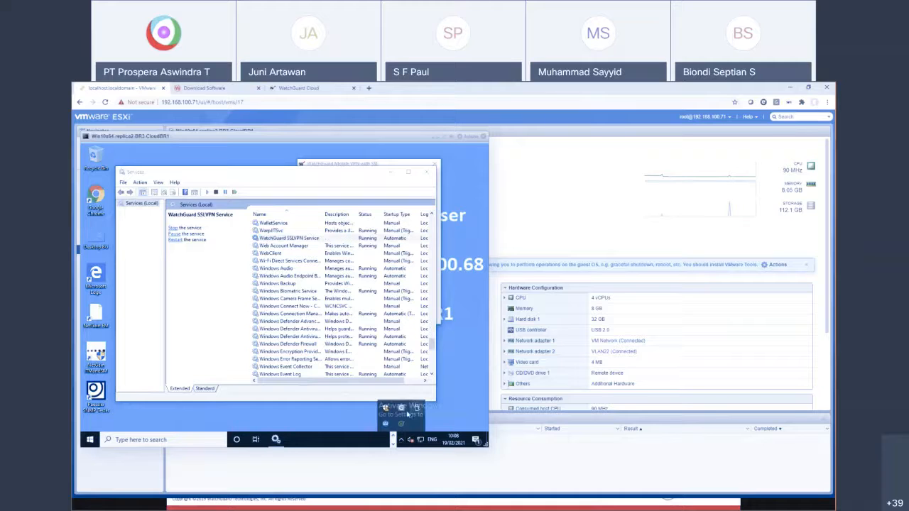
click(392, 171)
click(400, 440)
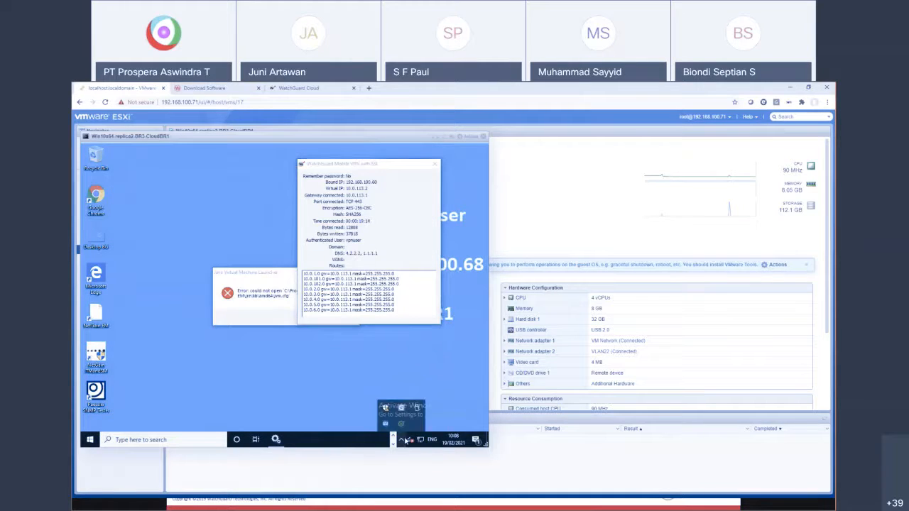
right_click(404, 424)
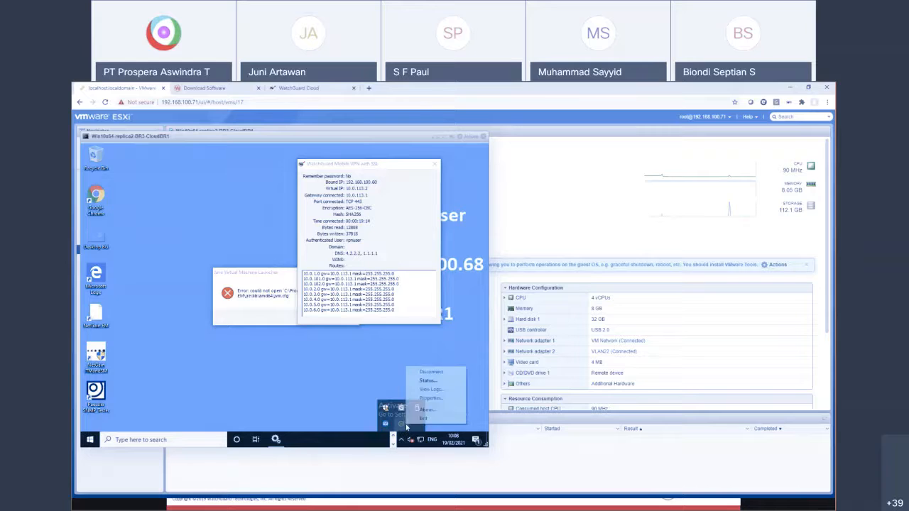
click(432, 373)
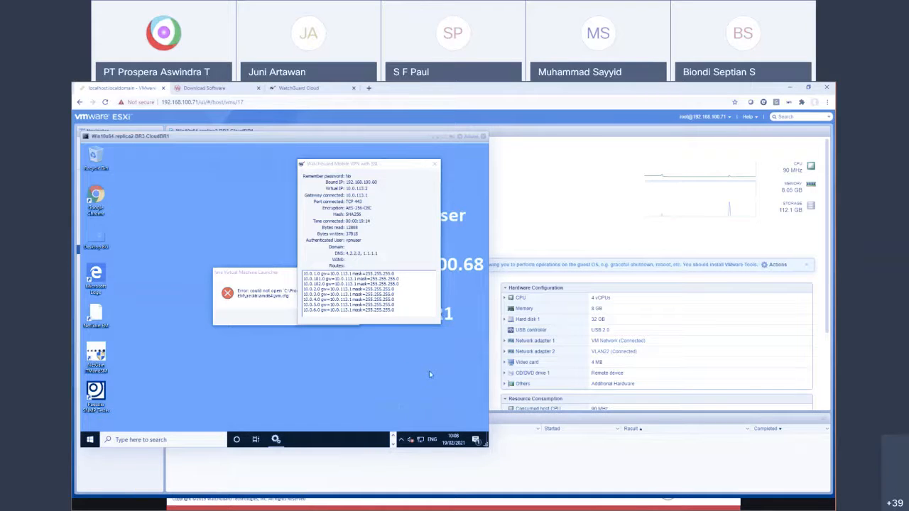
Step: Switch to Fireware Policy Manager and review the Host Sensor Enforcement setting in the Mobile VPN with SSL authentication configuration
key(alt+Tab)
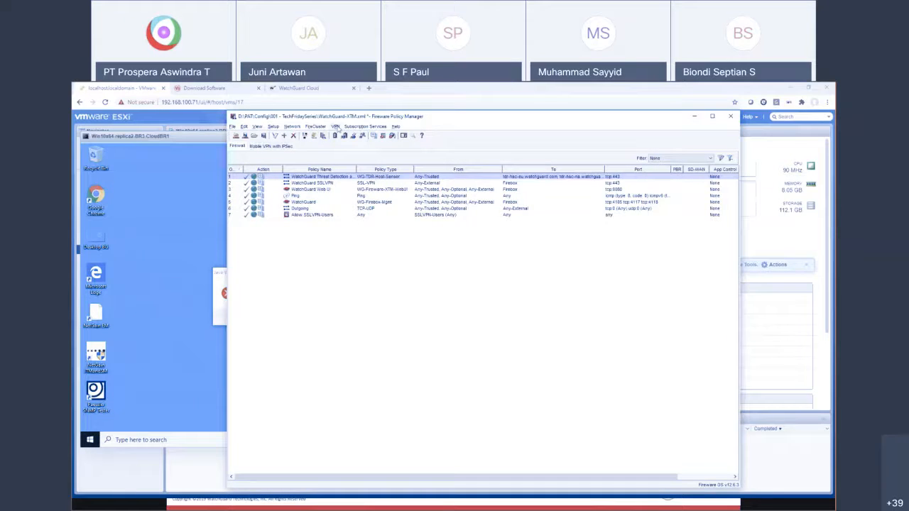
click(336, 127)
mouse_move(394, 212)
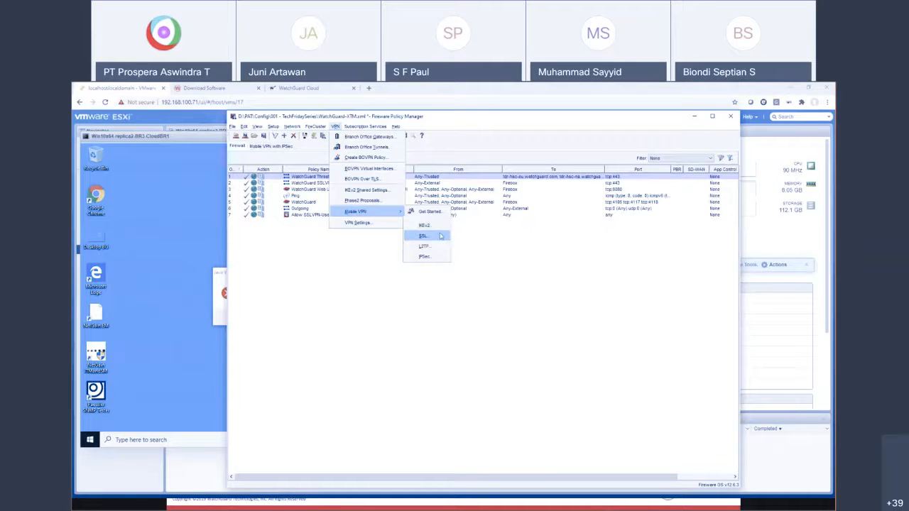
click(425, 236)
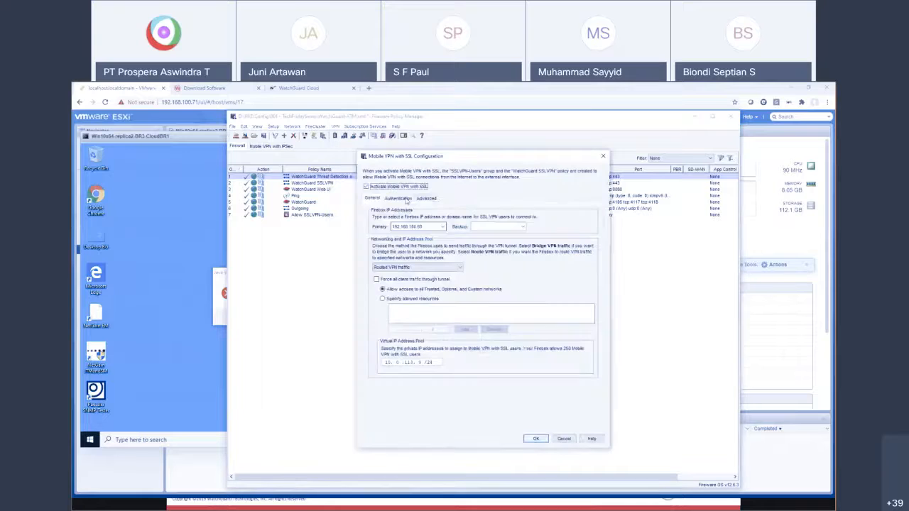
click(402, 199)
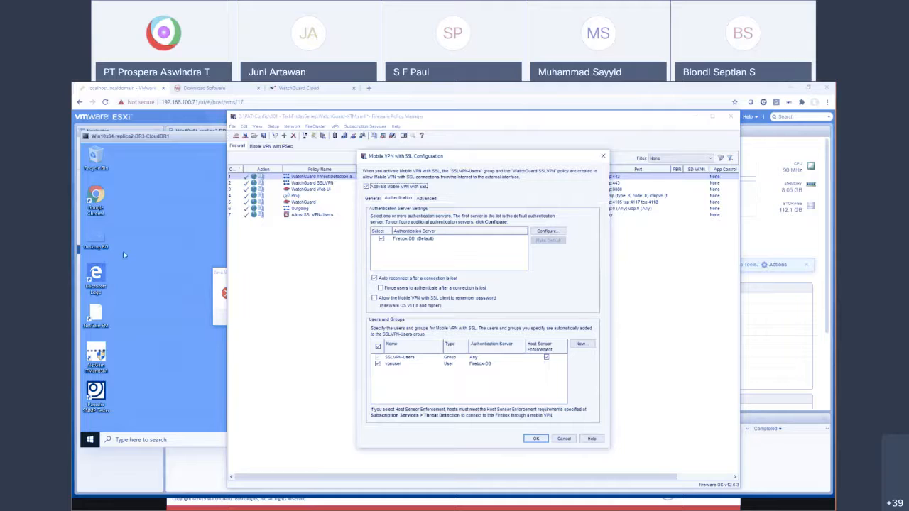
click(535, 439)
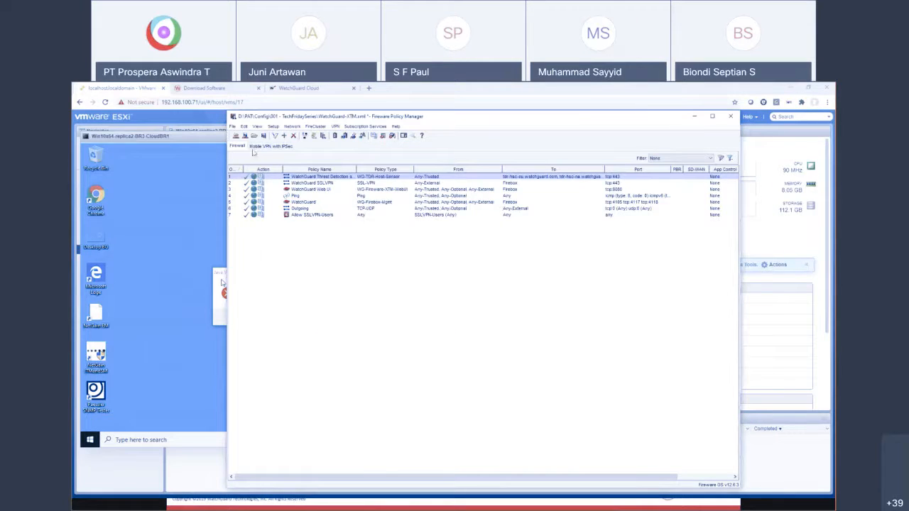
Step: Save the configuration to the Firebox using the administrator passphrase, naming the configuration file WatchGuard-XTM_SSL_TDR.xml
click(245, 136)
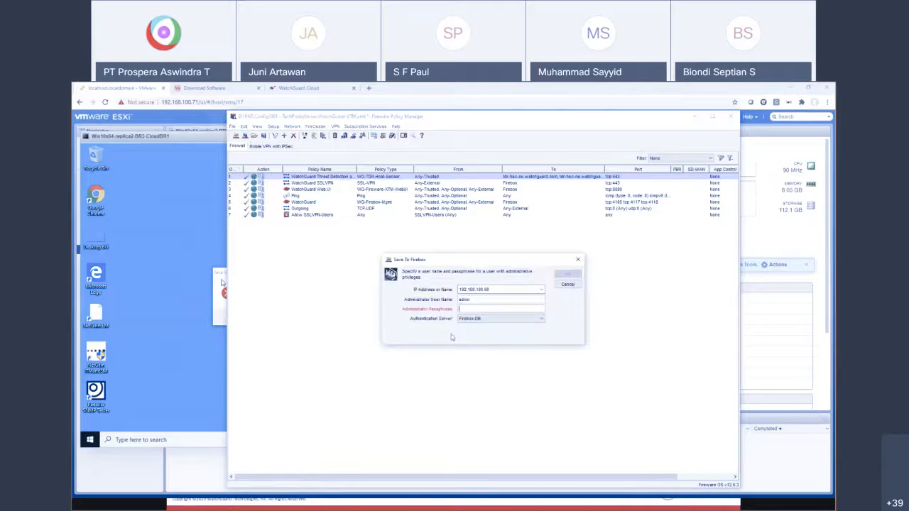
text(••••••••••)
key(Return)
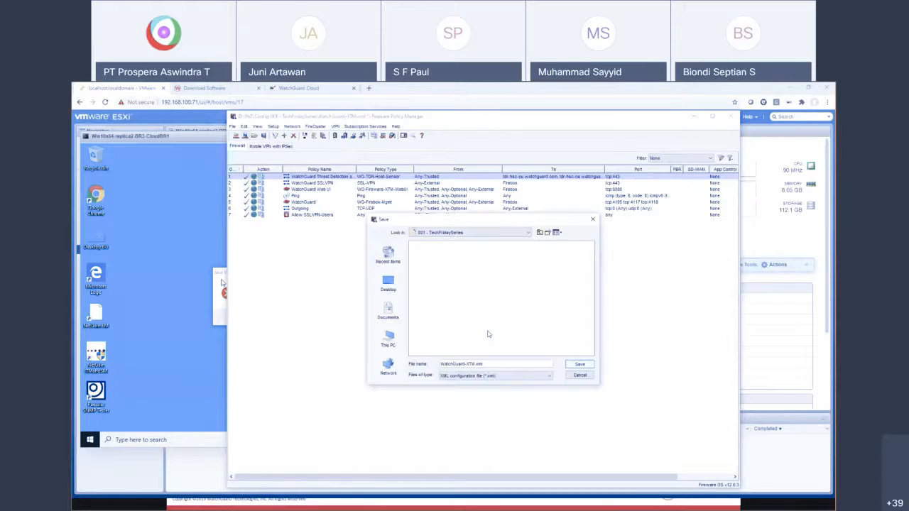
key(End)
key(Left)
key(Left)
key(Left)
key(Left)
text(_SSL)
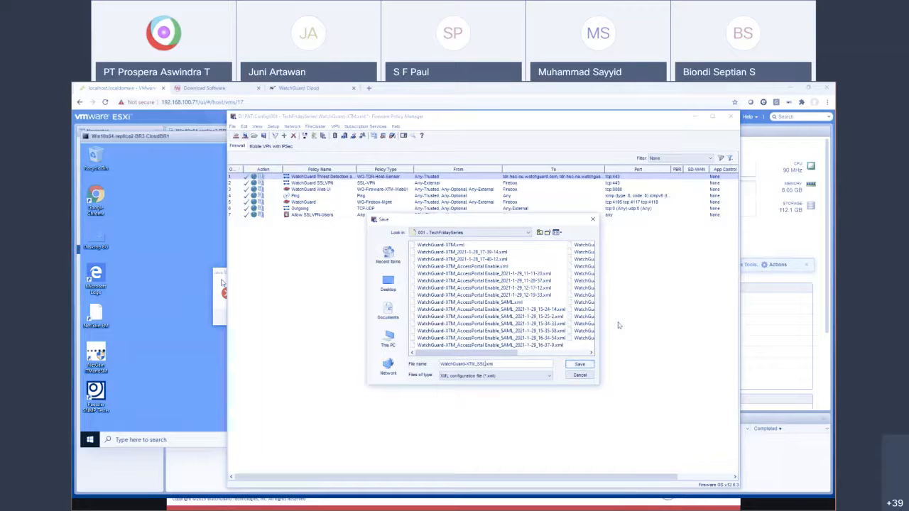
key(Return)
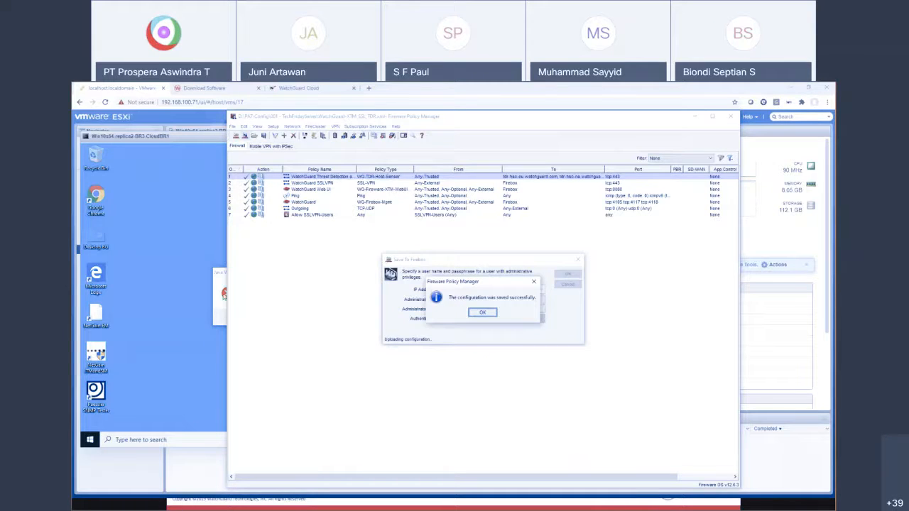
Step: Return to the Windows 10 client, dismiss the Java error, and ping 10.0.101.1 from Command Prompt, stopping the ping early
click(223, 297)
click(338, 318)
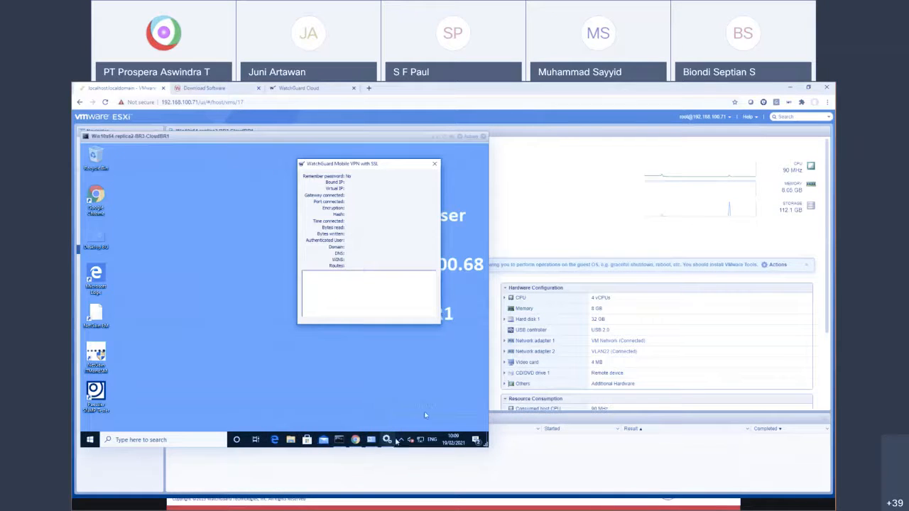
click(401, 440)
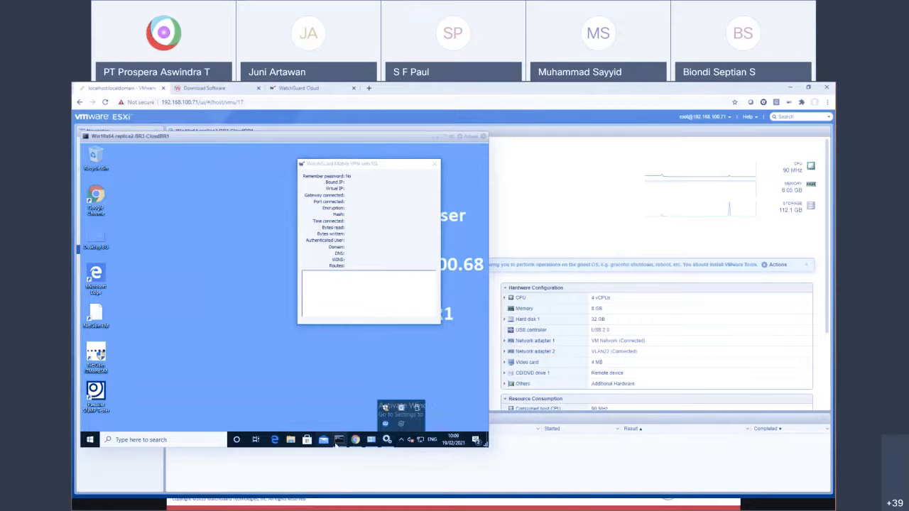
click(339, 440)
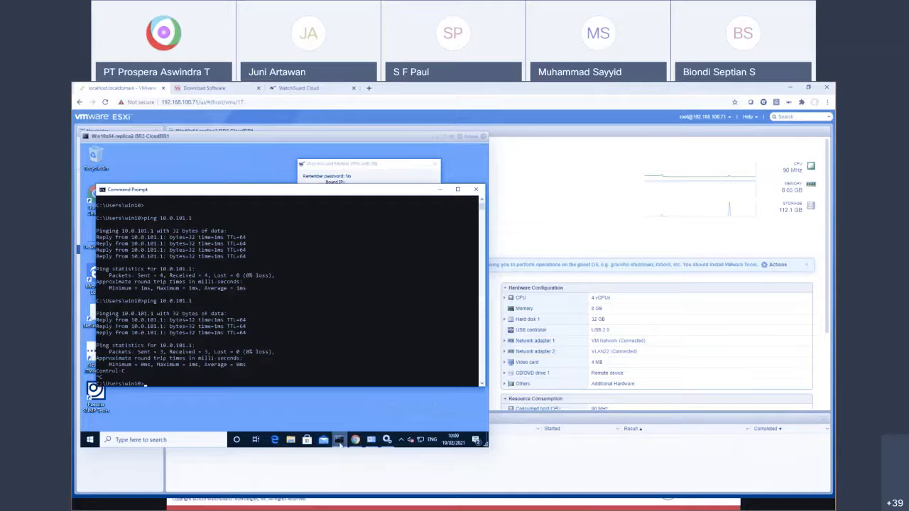
key(Up)
key(Return)
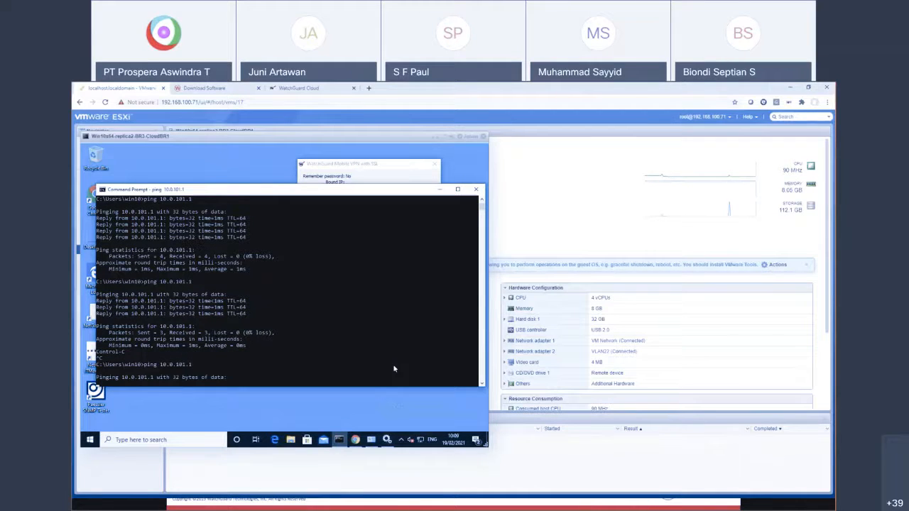
key(ctrl+c)
Step: Reconnect the Mobile VPN with SSL client to the Firebox as vpnuser, pasting the account password
click(402, 441)
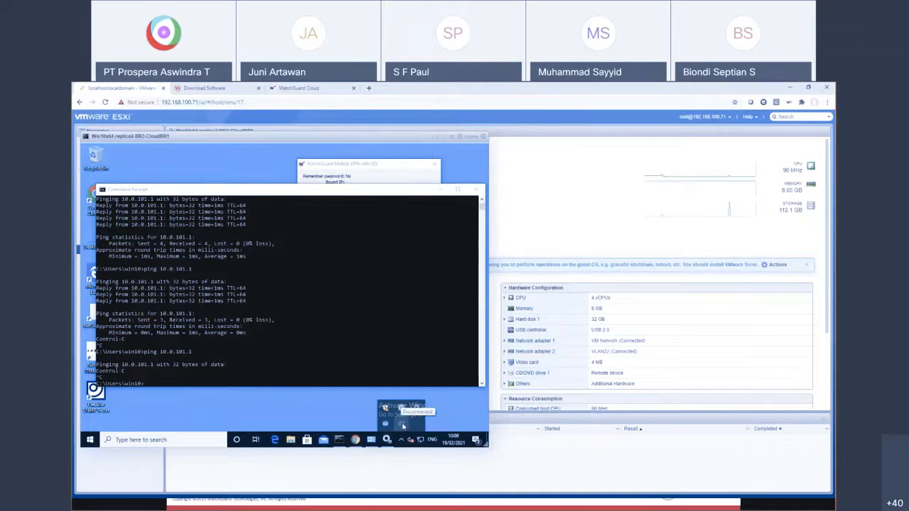
double_click(402, 424)
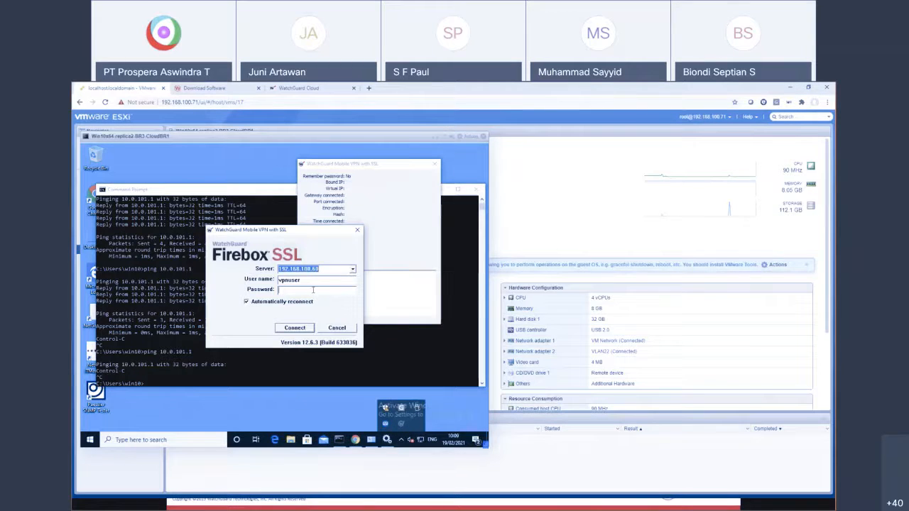
key(ctrl+v)
click(294, 328)
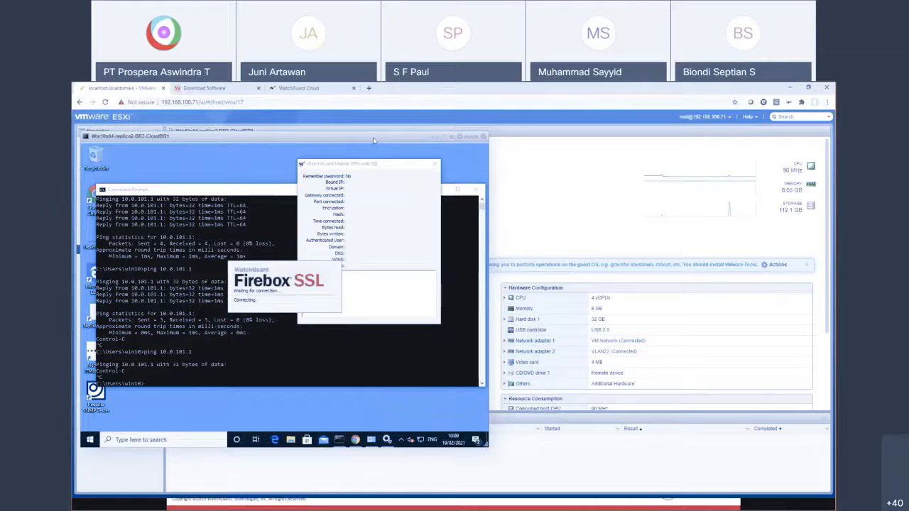
Step: Switch to WatchGuard System Manager, launch Firebox System Manager for the WatchGuard-XTM device, and display its Traffic Monitor
key(alt+Tab)
click(463, 252)
right_click(285, 209)
click(321, 223)
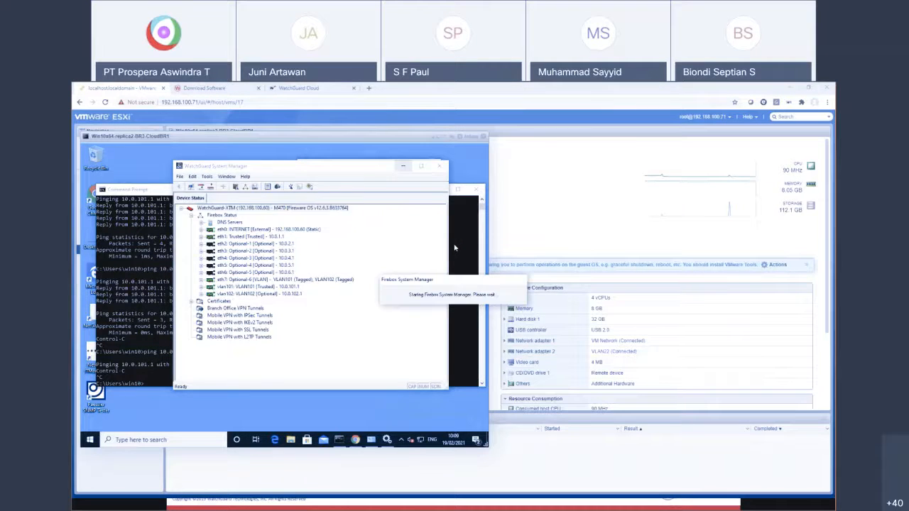
click(405, 168)
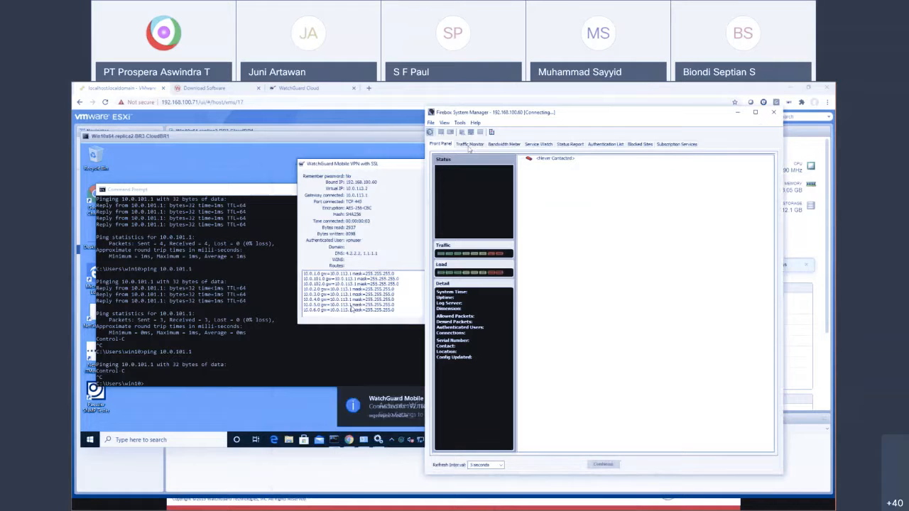
click(512, 153)
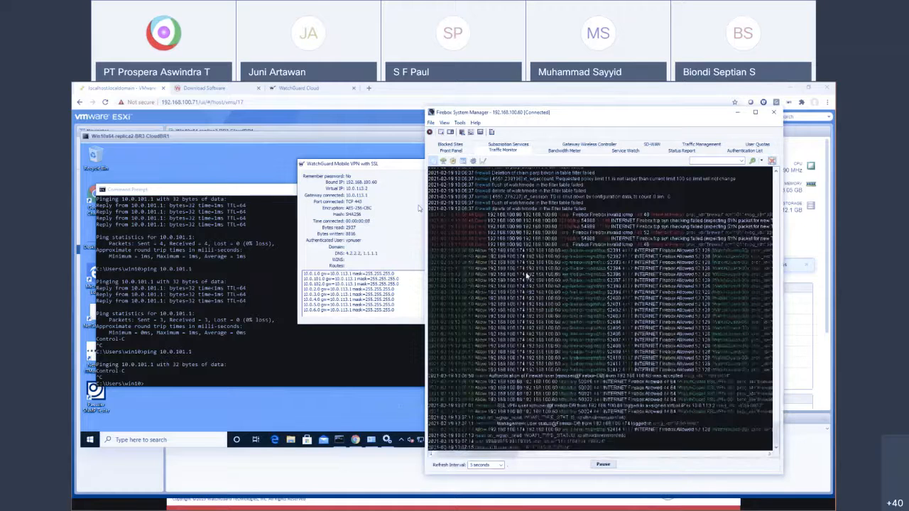
Step: Repeat the ping to 10.0.101.1 from Command Prompt on the Windows 10 client
click(186, 375)
key(Up)
key(Return)
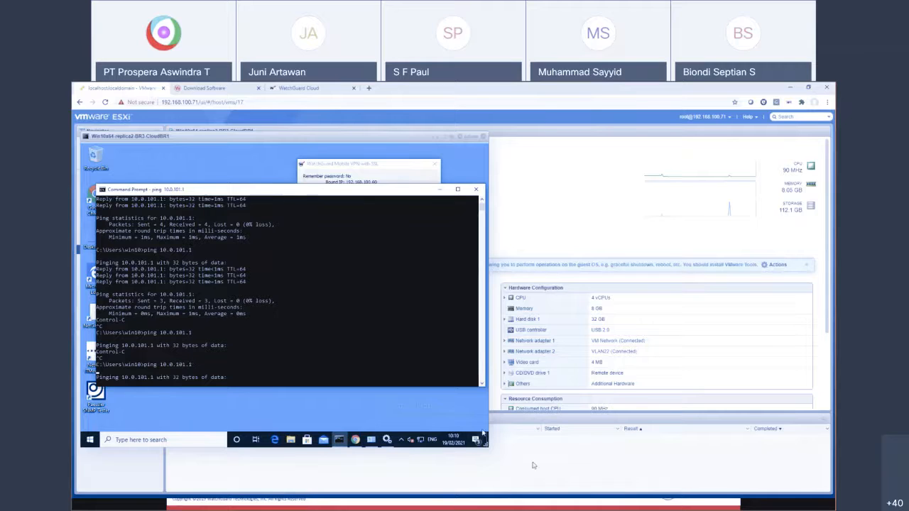
Step: Switch to Firebox System Manager, pause the Traffic Monitor, select the vpn_enforcer log entry on TDR Host Sensor Enforcement, and maximize the window
key(alt+Tab)
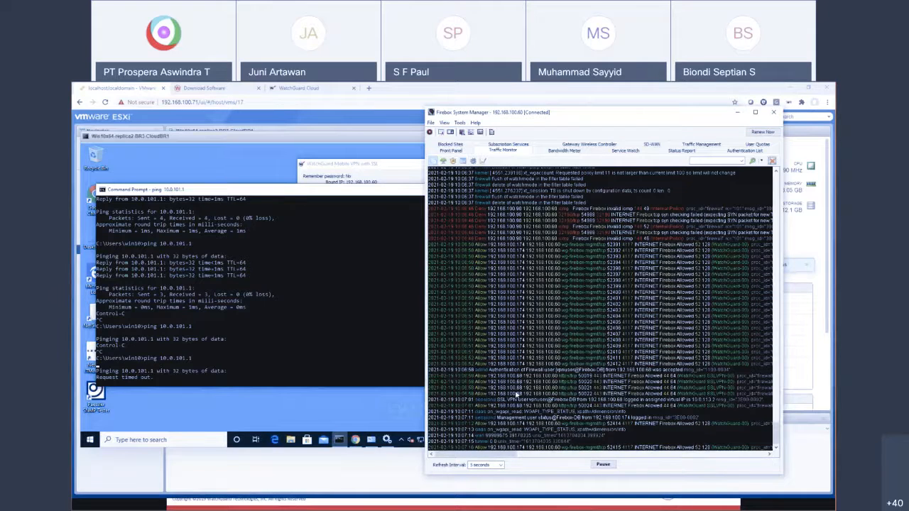
click(603, 464)
click(616, 341)
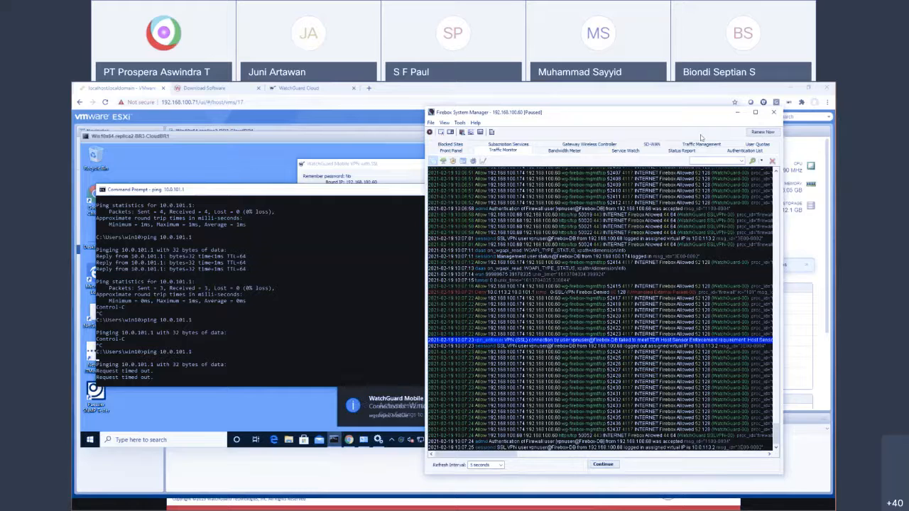
click(756, 113)
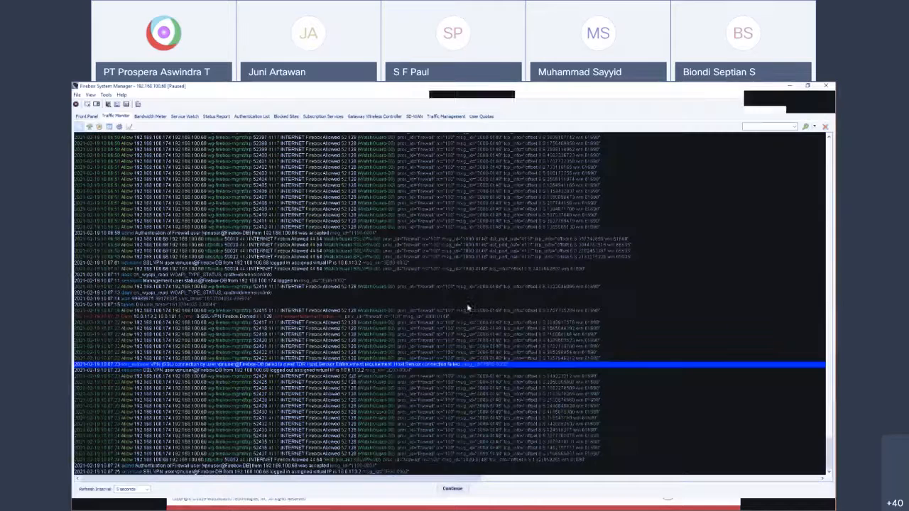
Step: Paste the vpn_enforcer log entry into a new Notepad document, widen the window, and highlight the phrase "Host Sensor connection failed"
key(super+r)
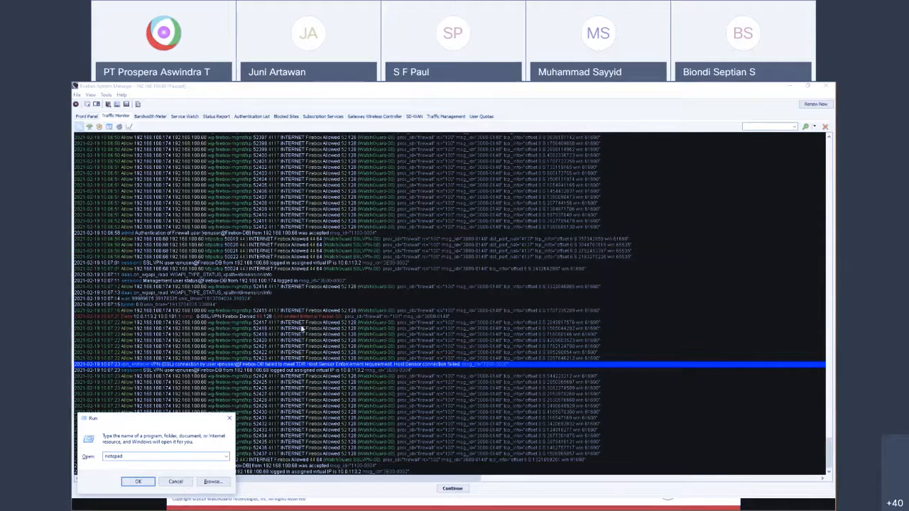
click(137, 481)
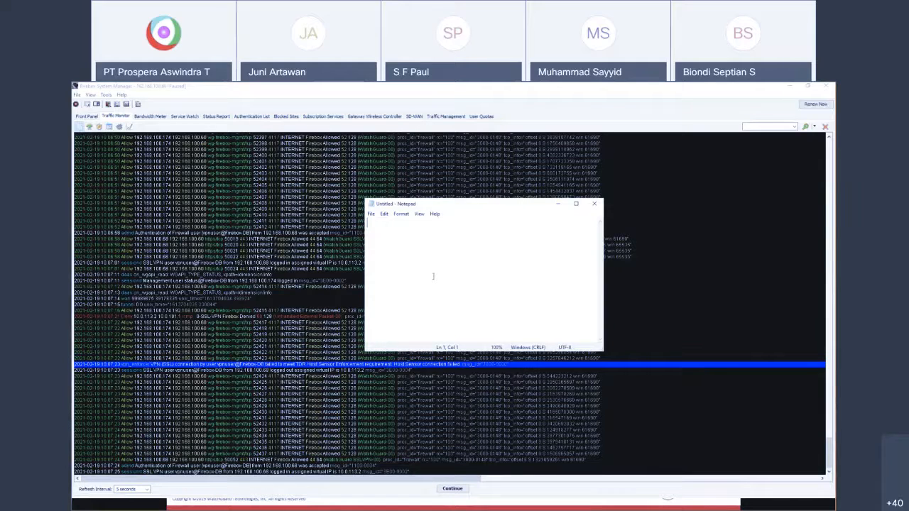
key(ctrl+v)
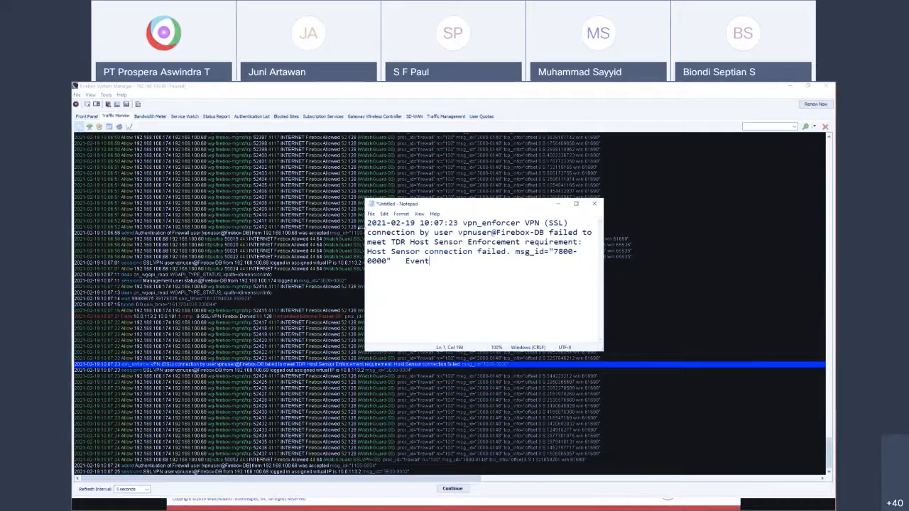
drag(365, 227, 135, 228)
drag(604, 256, 745, 257)
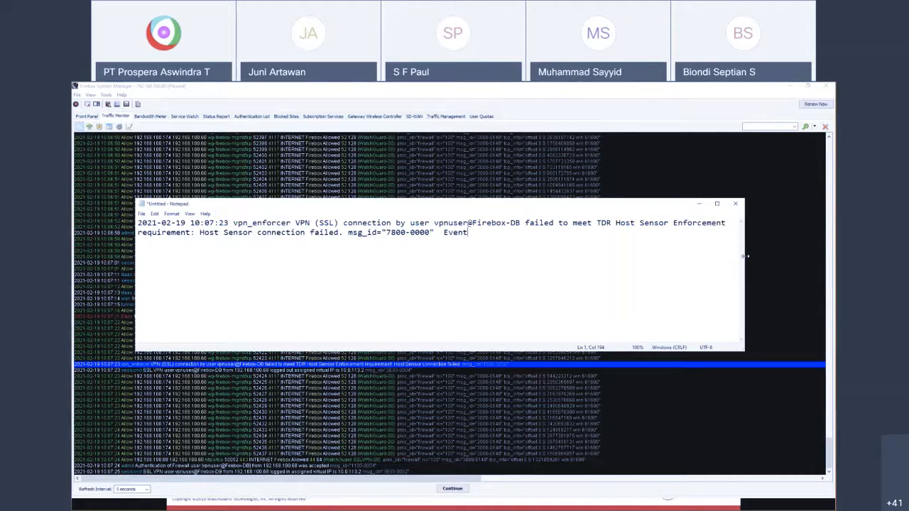
drag(602, 223, 665, 223)
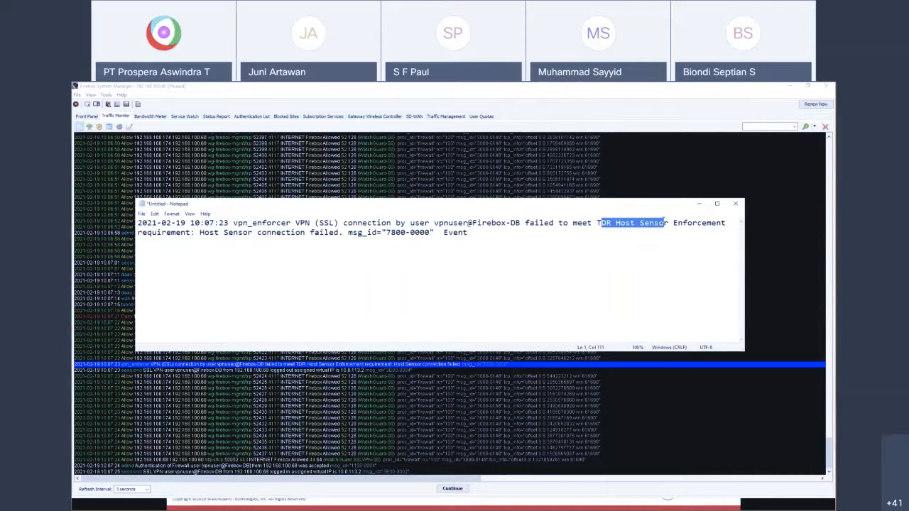
drag(199, 232, 340, 237)
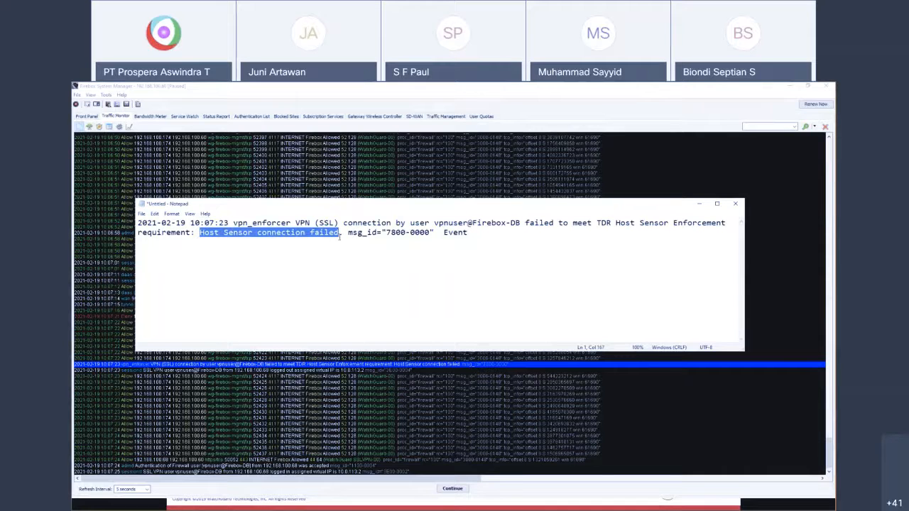
Step: Select the denied SSL-VPN ping entry in the Traffic Monitor, then minimize Firebox System Manager and the Notepad log note
click(137, 318)
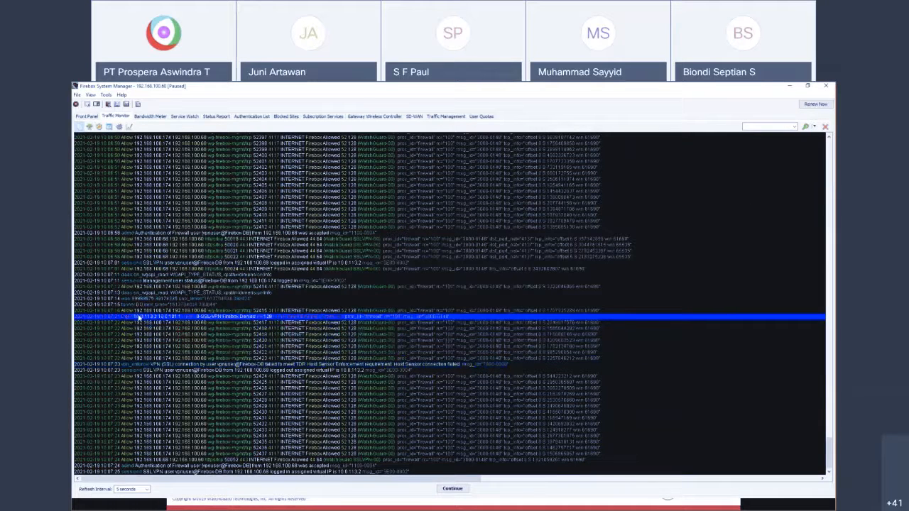
click(791, 86)
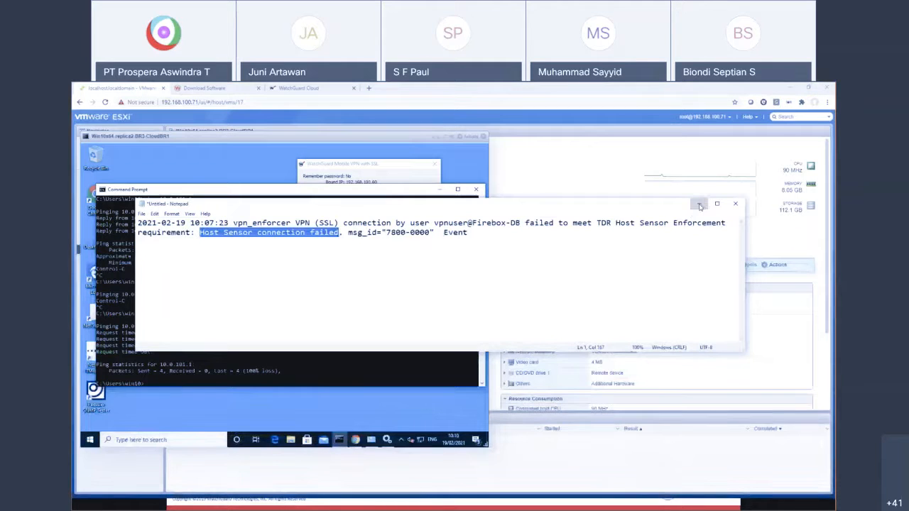
click(701, 203)
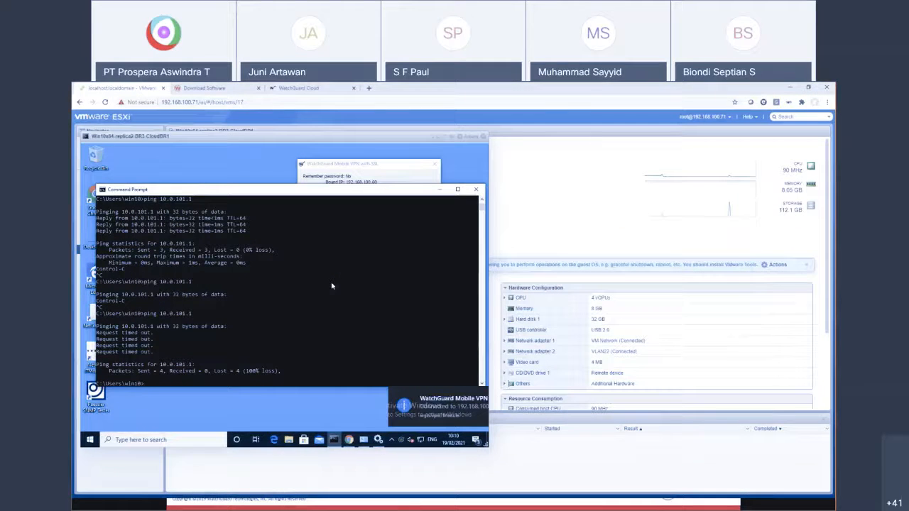
Step: Bring the Mobile VPN with SSL status window forward on the Windows 10 client and disconnect the VPN
click(370, 171)
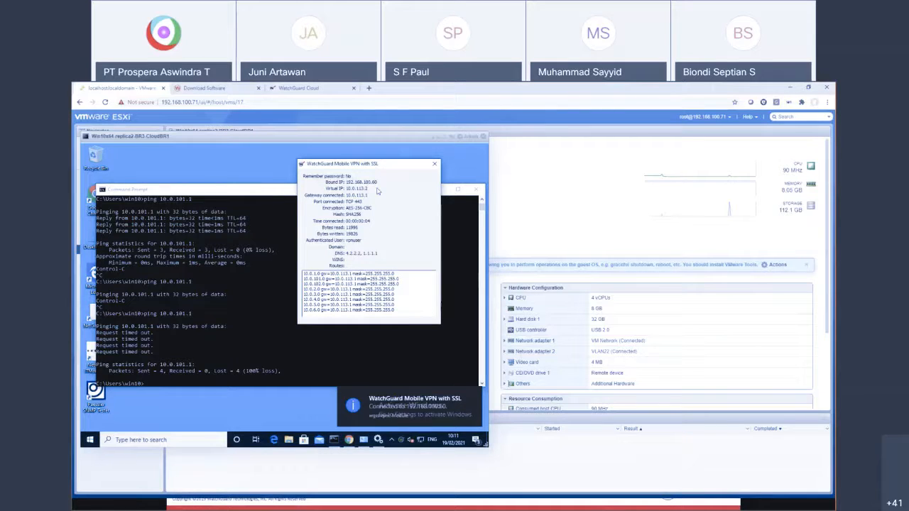
right_click(392, 440)
click(342, 429)
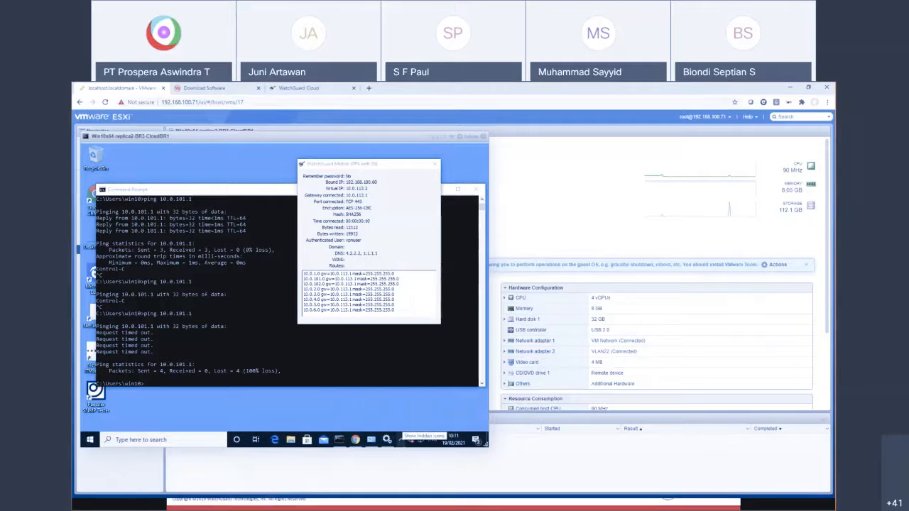
click(402, 442)
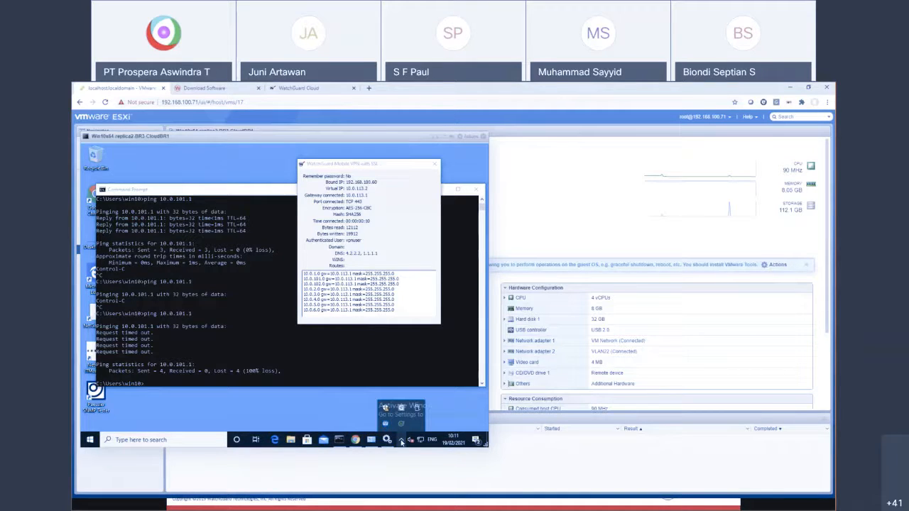
right_click(401, 424)
click(436, 373)
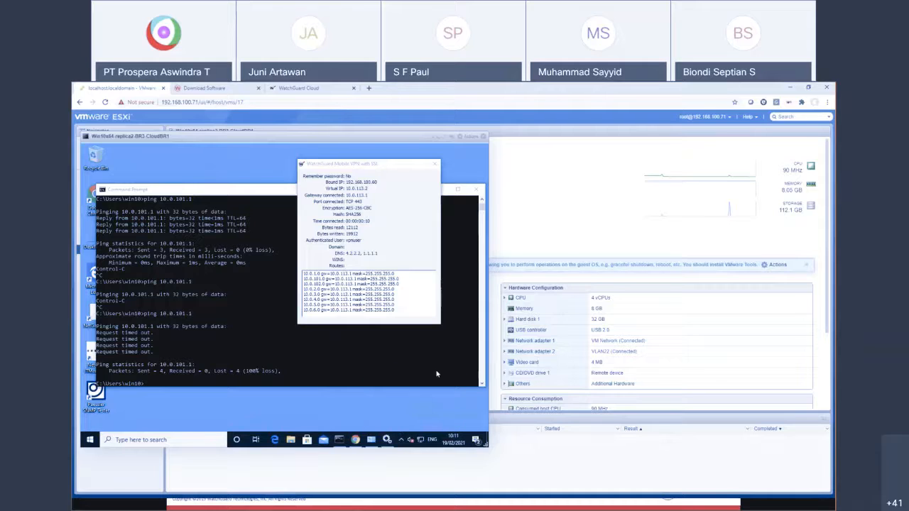
Step: From the client's Downloads folder, launch the host_sensor-6.0.1.9573 installer, open the TDR text file, and minimize File Explorer
click(289, 439)
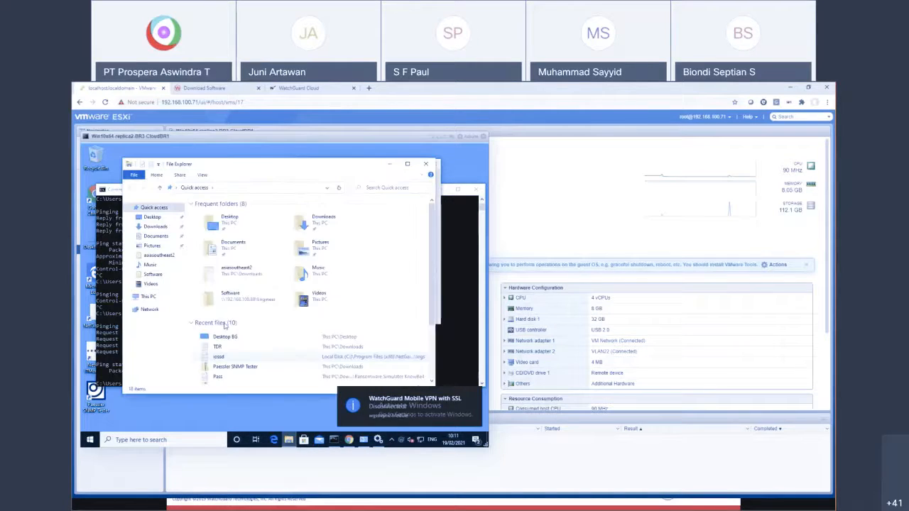
click(156, 226)
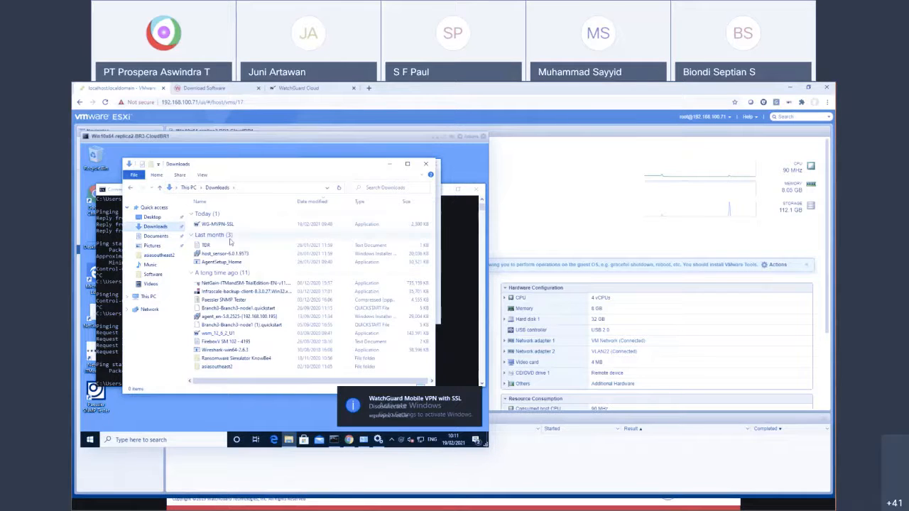
double_click(230, 254)
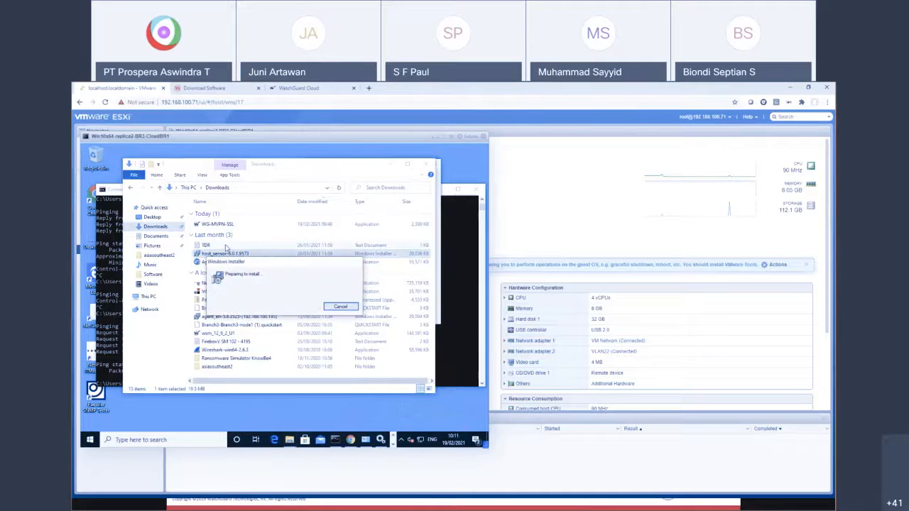
double_click(213, 245)
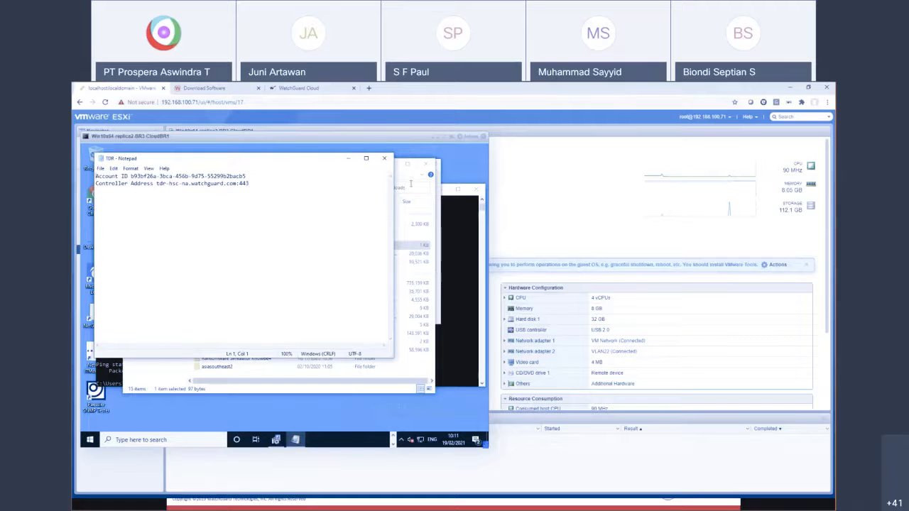
click(410, 179)
click(388, 164)
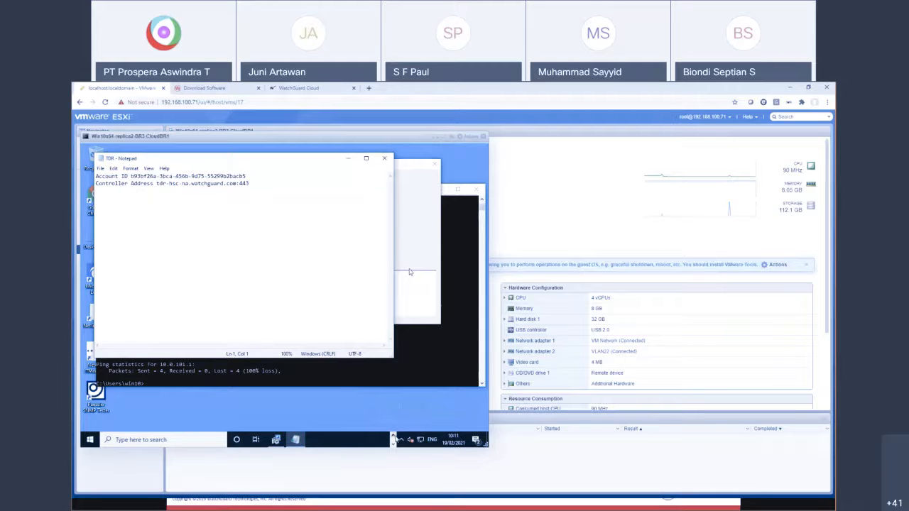
Step: Switch to Fireware Policy Manager, review the Threat Detection & Response account and Host Sensor Enforcement settings, close them unchanged, and minimize Policy Manager
key(alt+Tab)
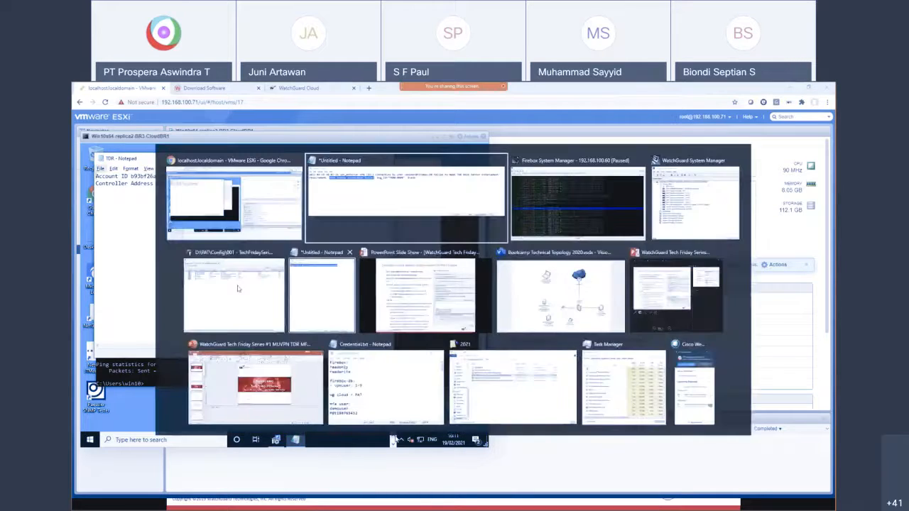
click(238, 288)
click(477, 313)
drag(359, 119, 305, 240)
click(301, 212)
mouse_move(330, 213)
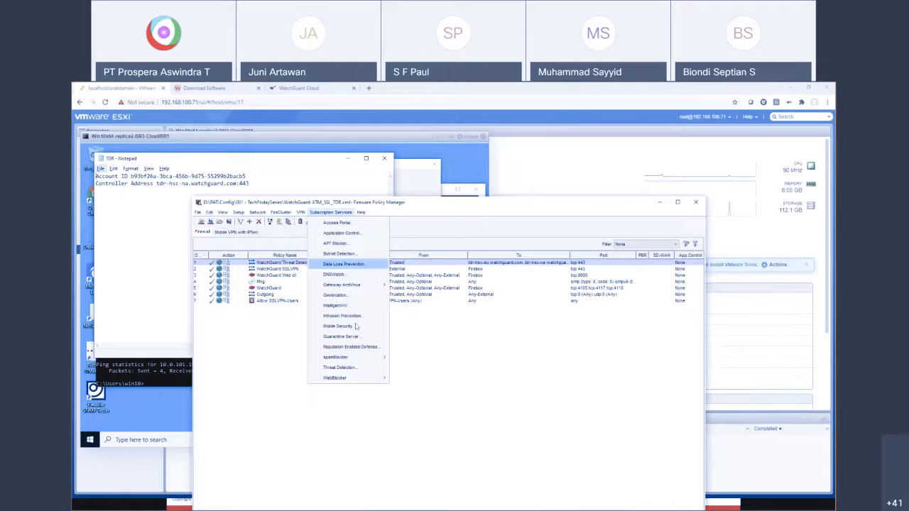
click(340, 367)
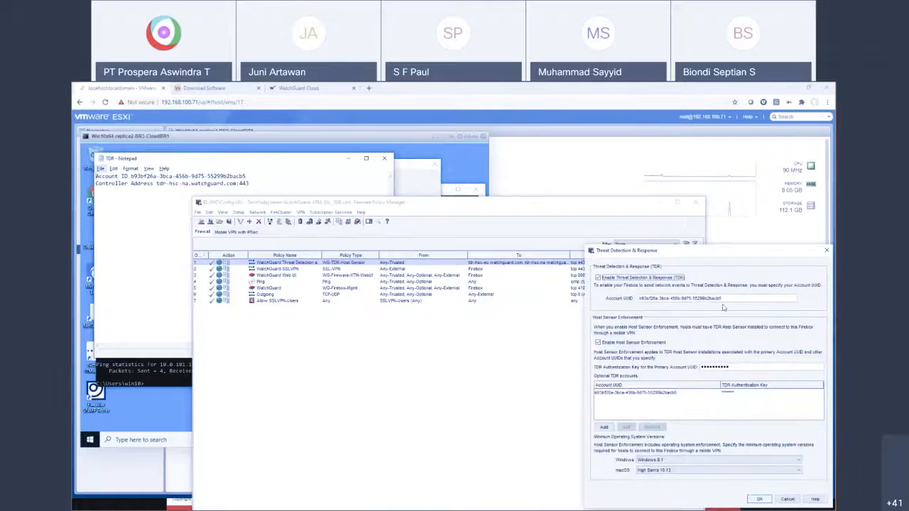
click(827, 250)
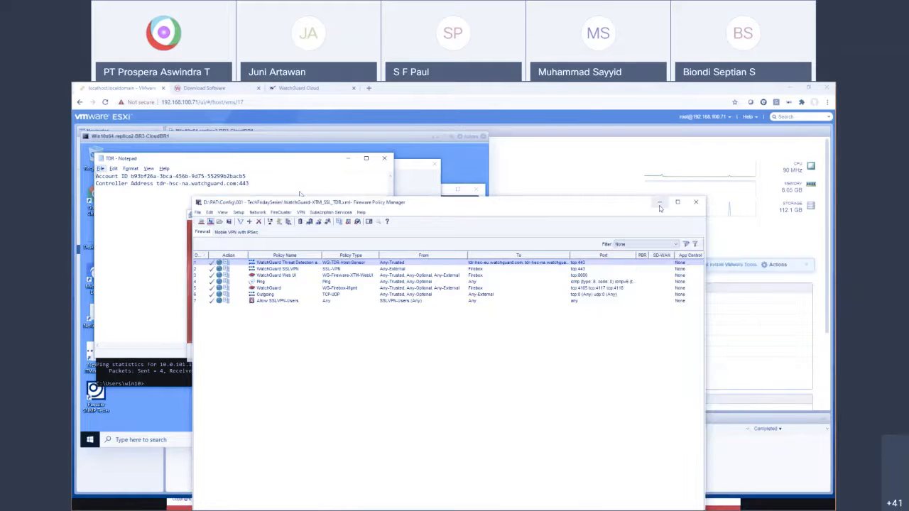
click(660, 203)
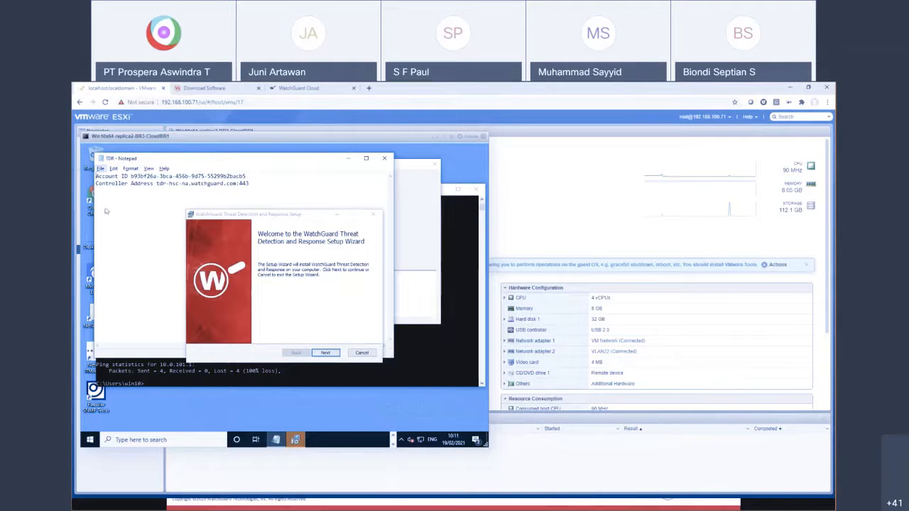
Step: Switch to WatchGuard Cloud and review the TDR Host Sensor download options for Microsoft Windows, highlighting the Account ID and Controller Address
click(289, 89)
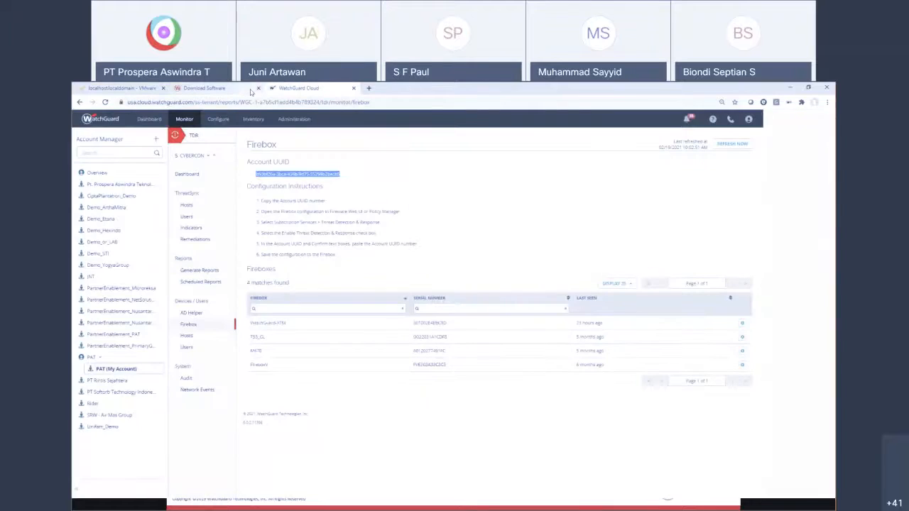
click(189, 336)
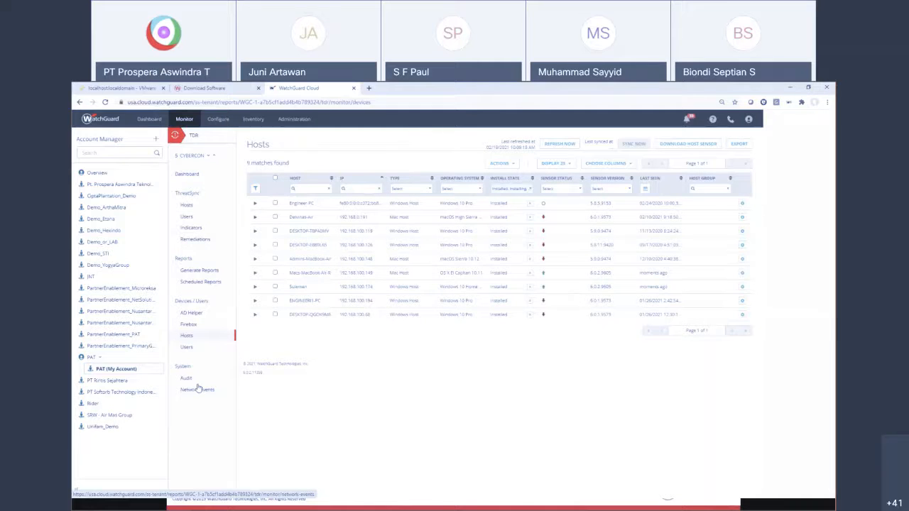
click(709, 145)
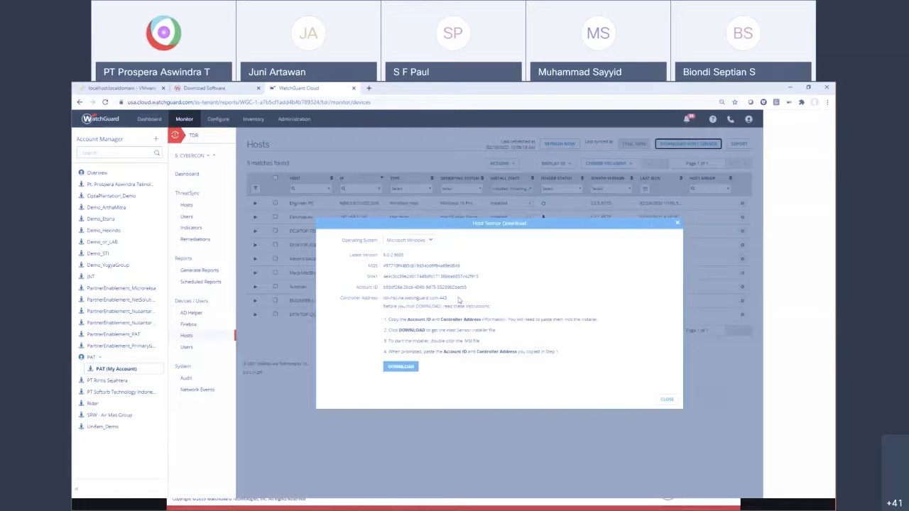
click(409, 240)
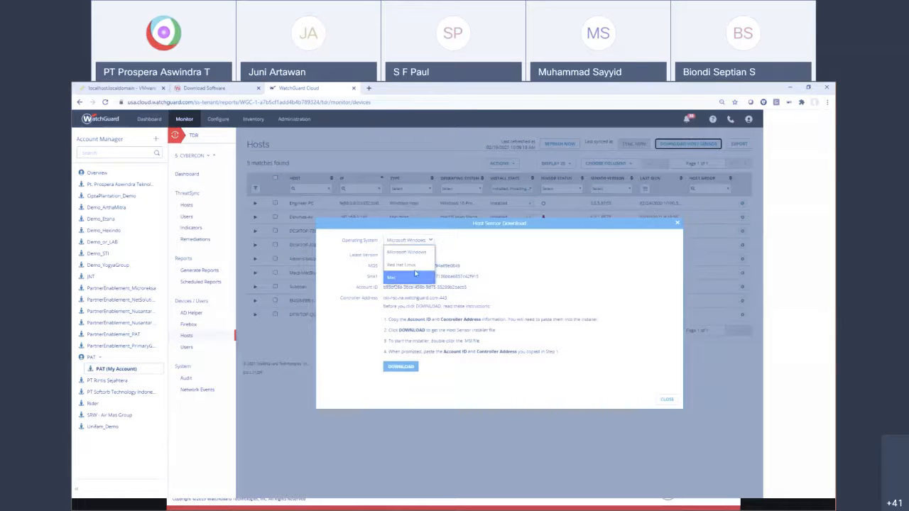
click(514, 260)
drag(384, 287, 448, 299)
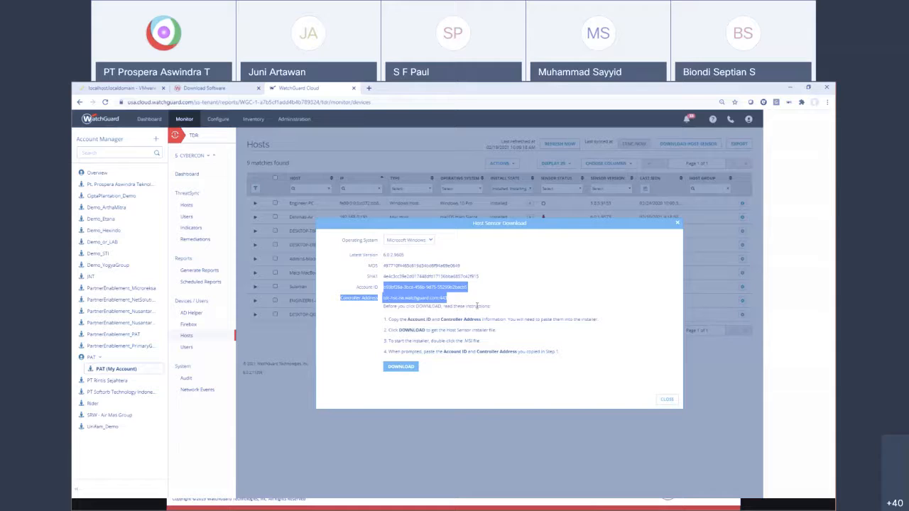
Step: Highlight the Account ID in the Host Sensor download details, close them, and switch back to the Windows 10 client console in VMware ESXi
click(395, 287)
drag(395, 287, 707, 406)
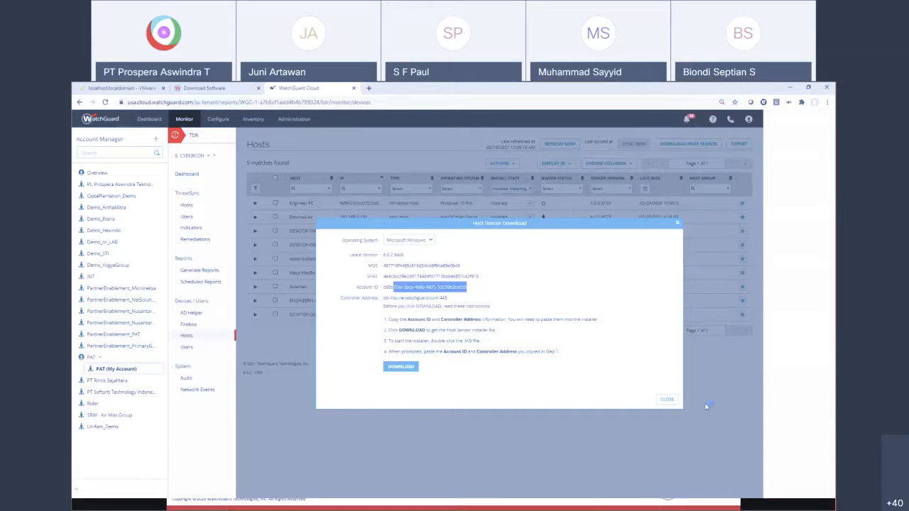
click(667, 399)
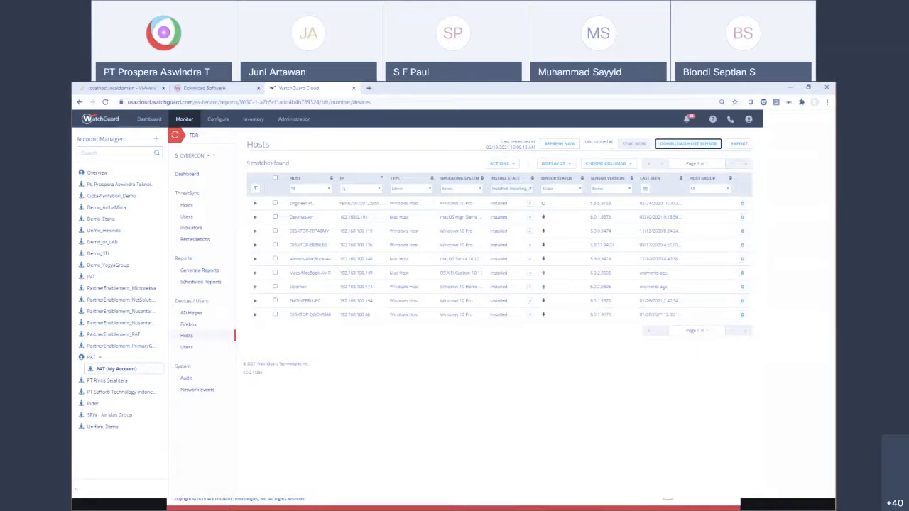
click(122, 88)
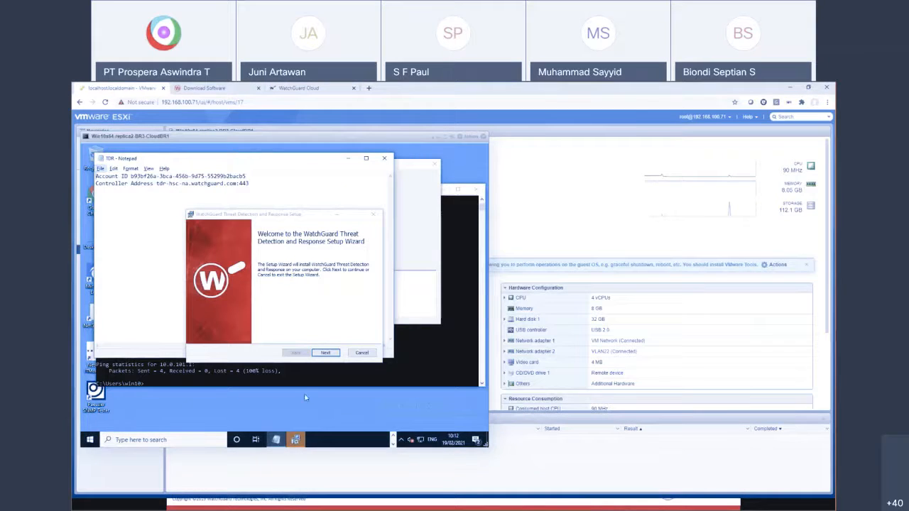
Step: In the Threat Detection and Response setup, fill in the Account ID and Controller Address tdr-hsc-na.watchguard.com:443, copied from the TDR text file
click(326, 353)
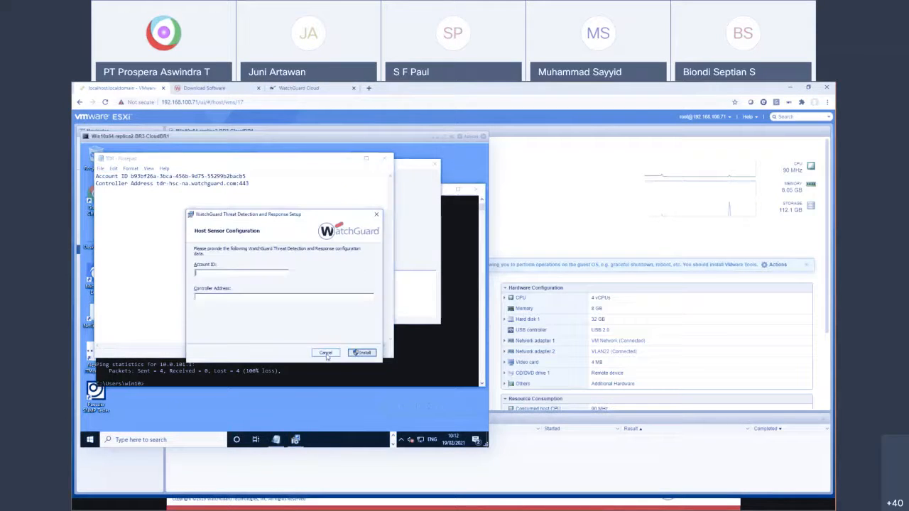
click(130, 175)
drag(130, 175, 249, 176)
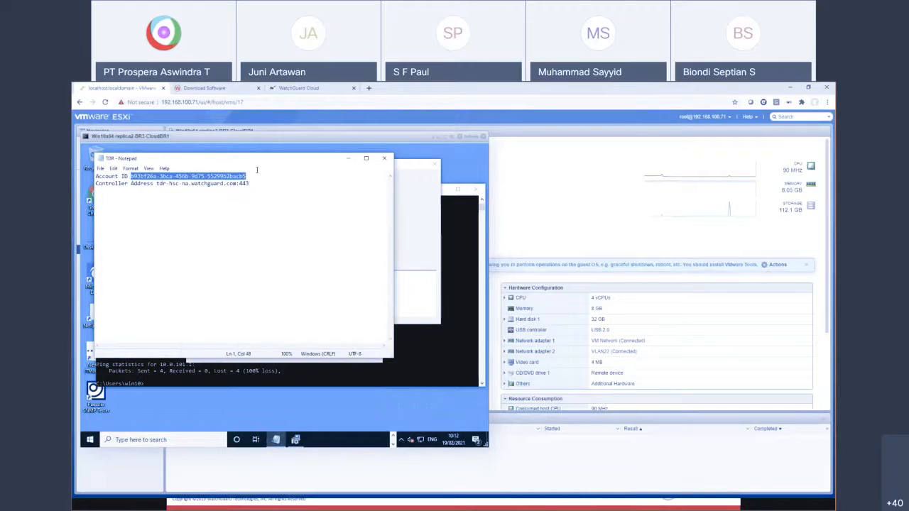
click(295, 440)
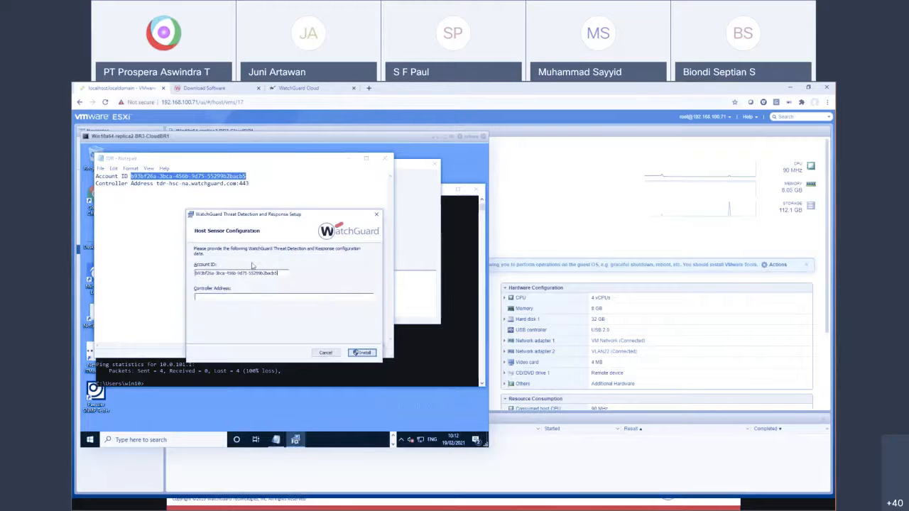
click(157, 183)
drag(156, 183, 259, 184)
key(ctrl+c)
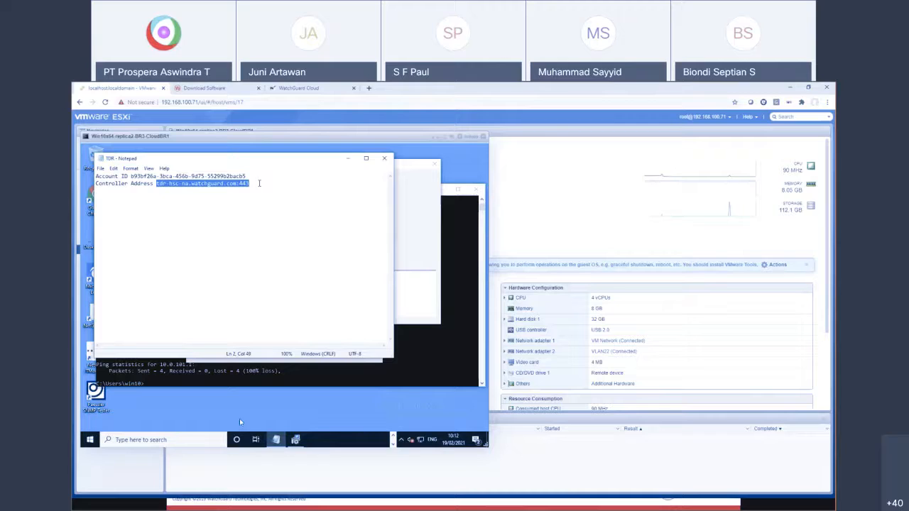
click(295, 440)
key(ctrl+v)
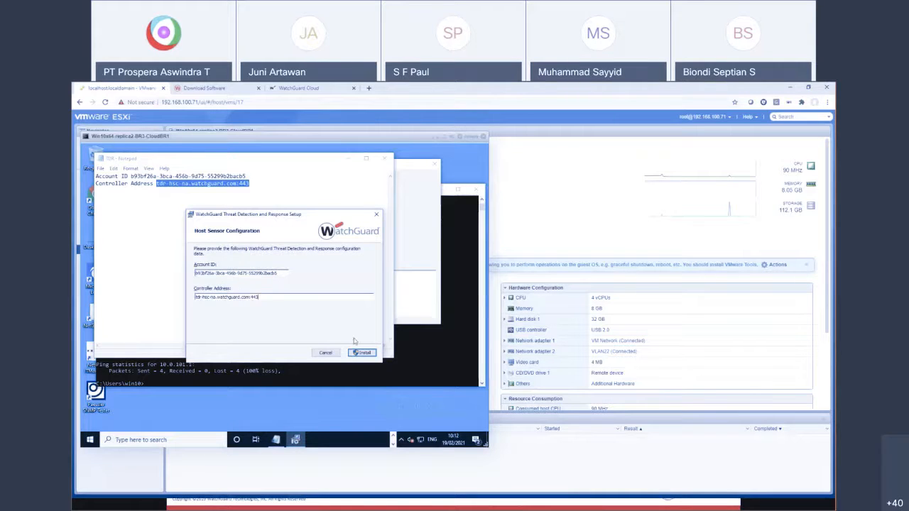
Step: Install the TDR Host Sensor, allow it to make changes to the device, and finish the setup wizard
click(363, 353)
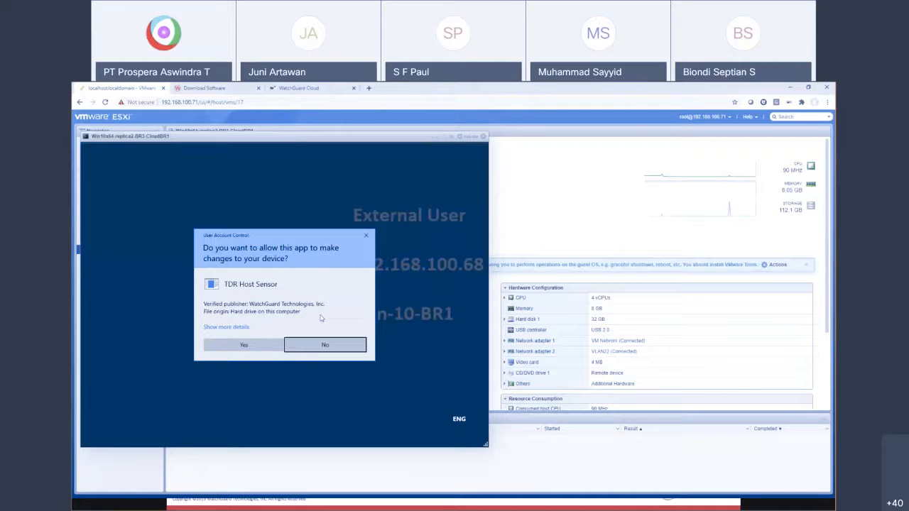
click(231, 349)
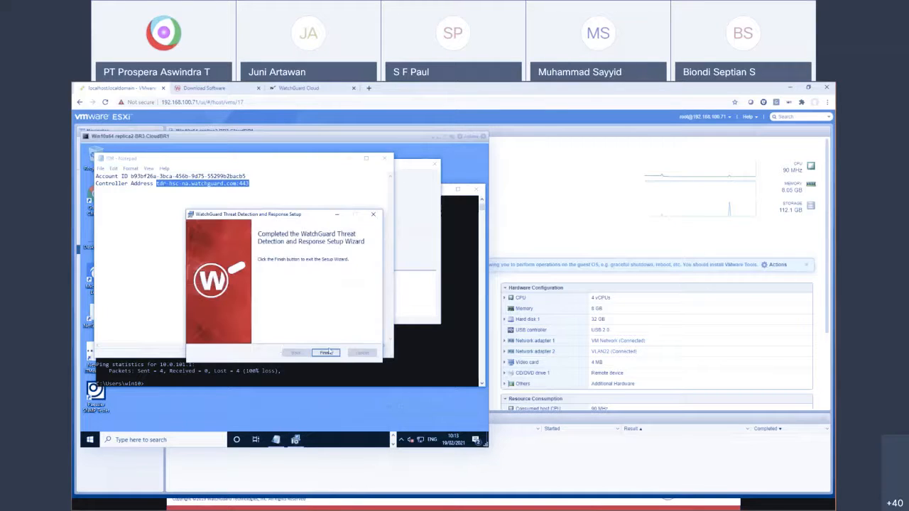
click(326, 352)
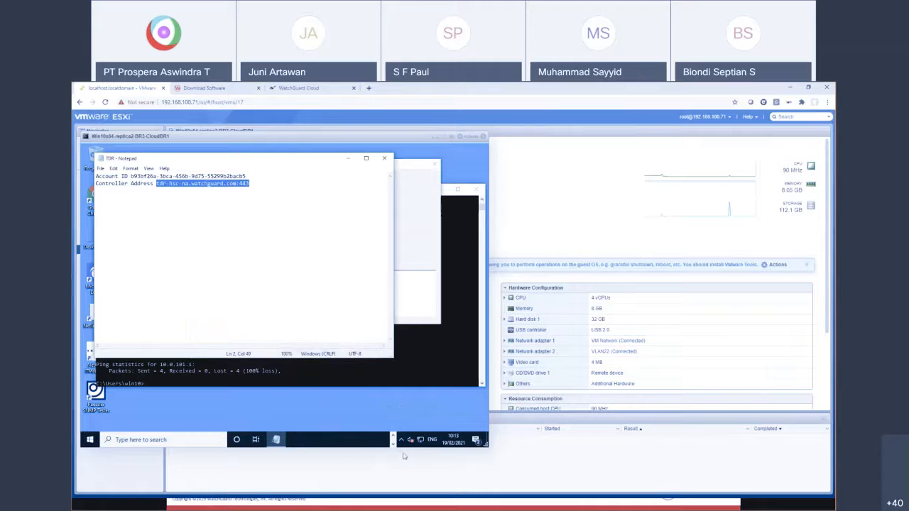
Step: Check the client's hidden notification icons for the Host Sensor, refreshing the desktop between checks
click(402, 439)
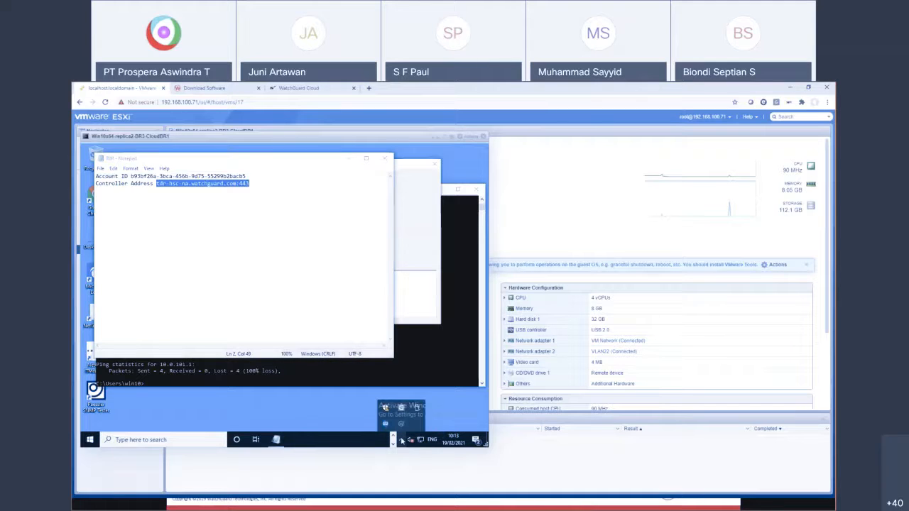
click(324, 398)
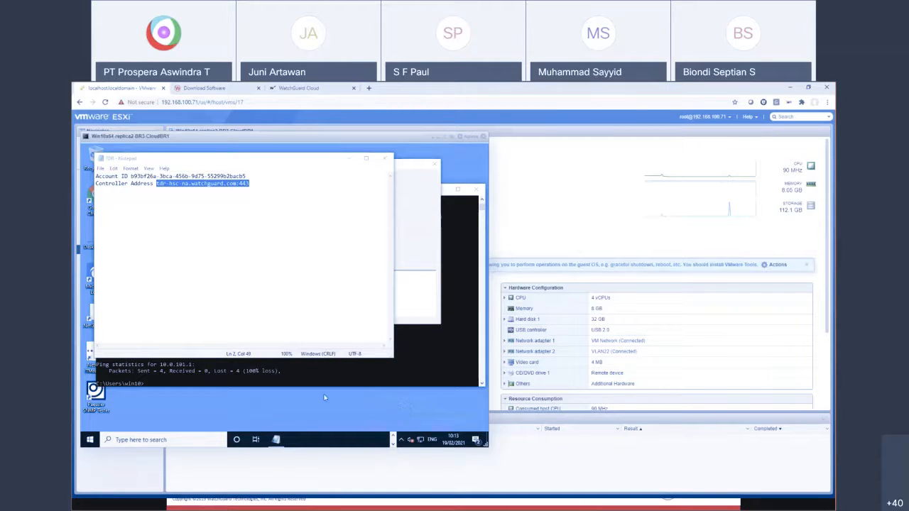
right_click(324, 397)
click(359, 336)
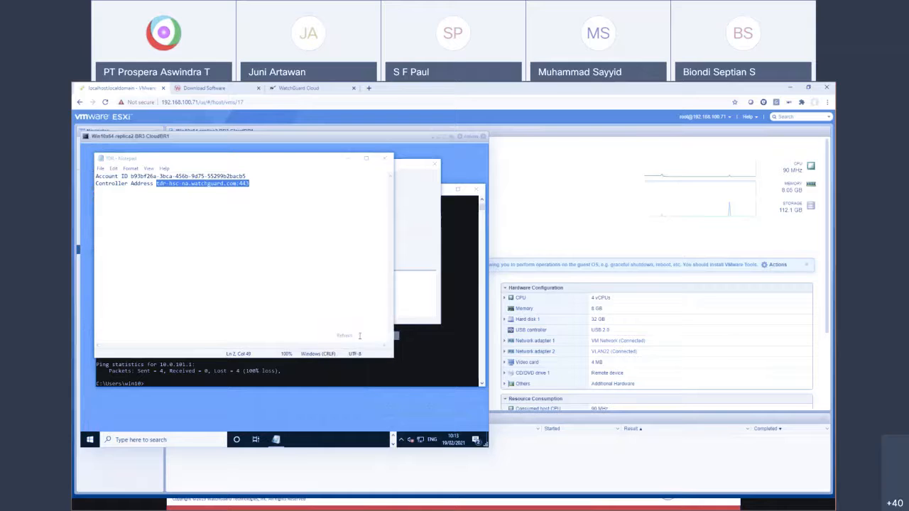
right_click(372, 427)
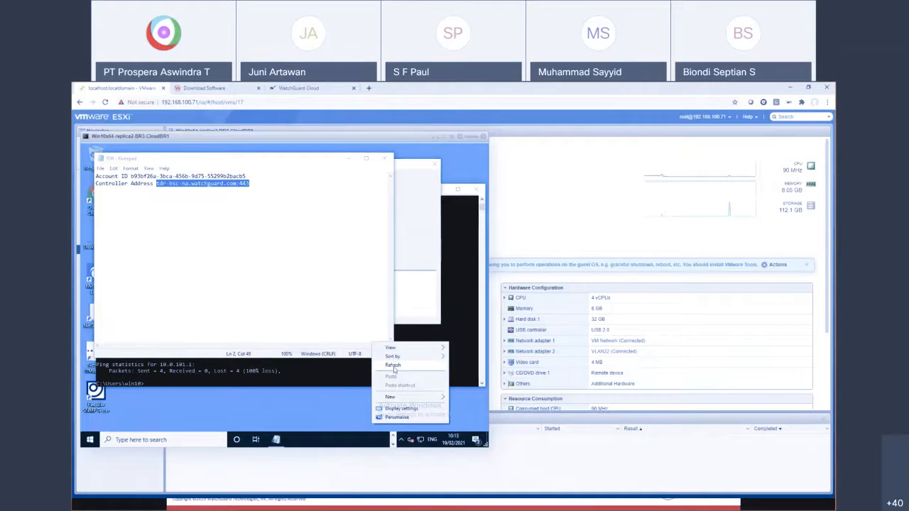
click(395, 368)
click(400, 441)
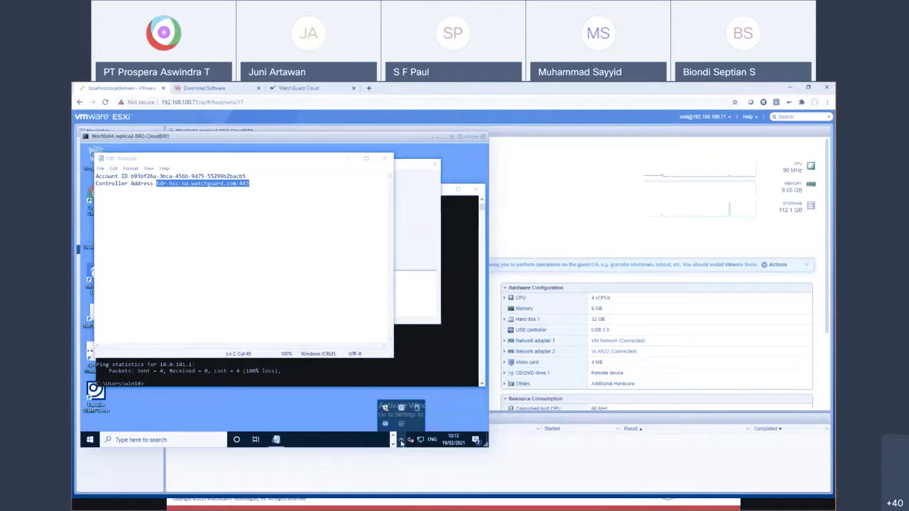
Step: Open Windows Services, check the status of the WatchGuard Threat Detection and Response service, and close Services
click(89, 440)
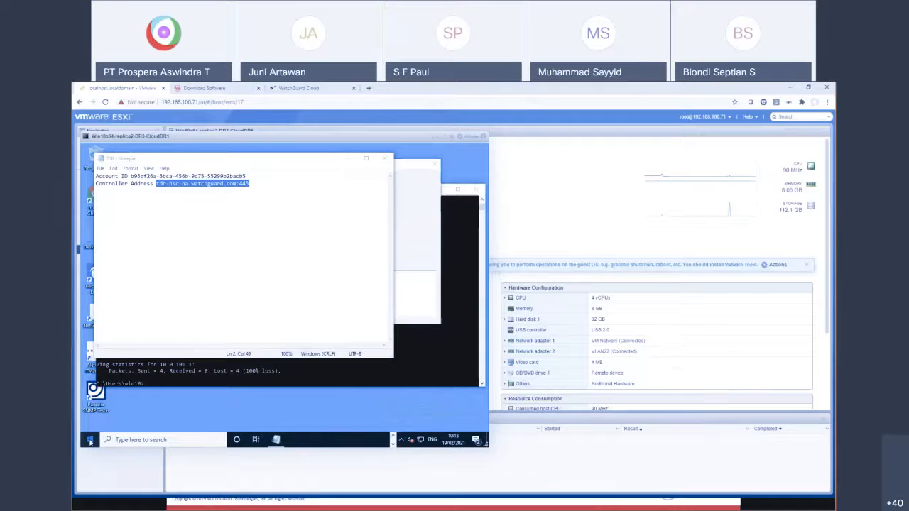
text(ser)
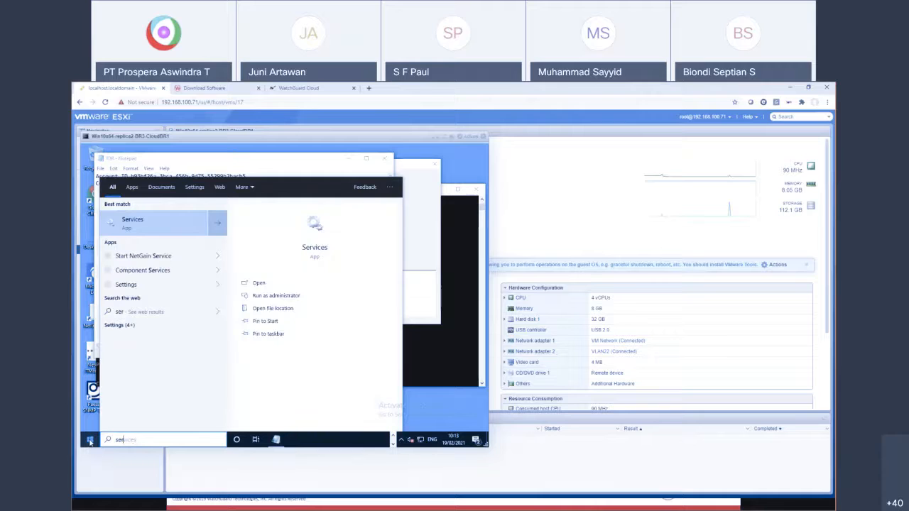
key(Escape)
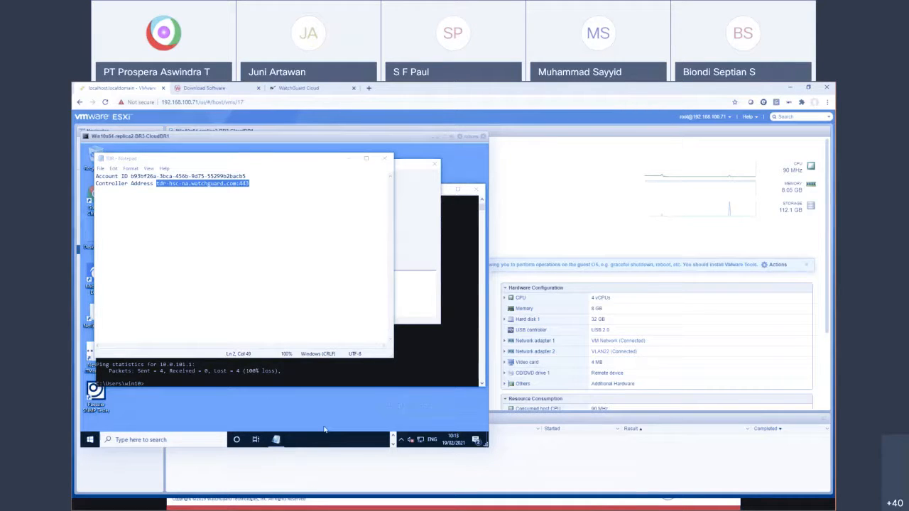
click(403, 440)
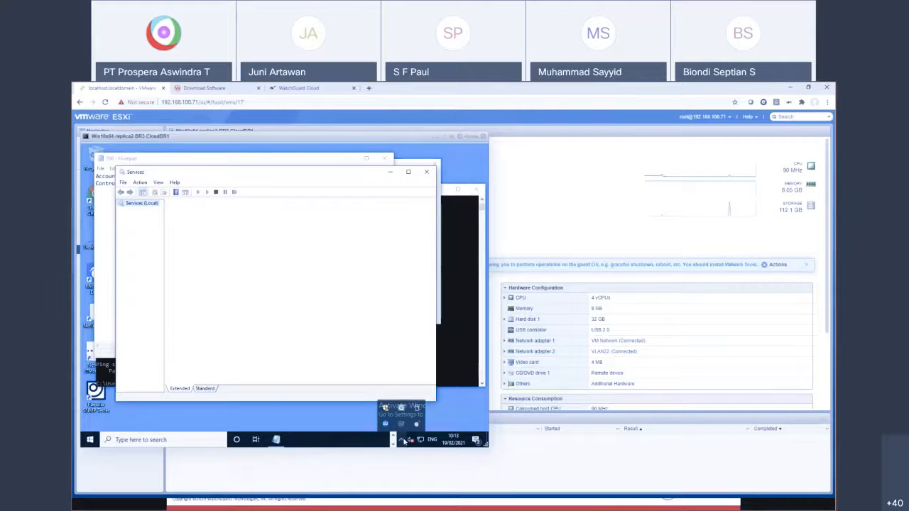
click(291, 292)
text(wat)
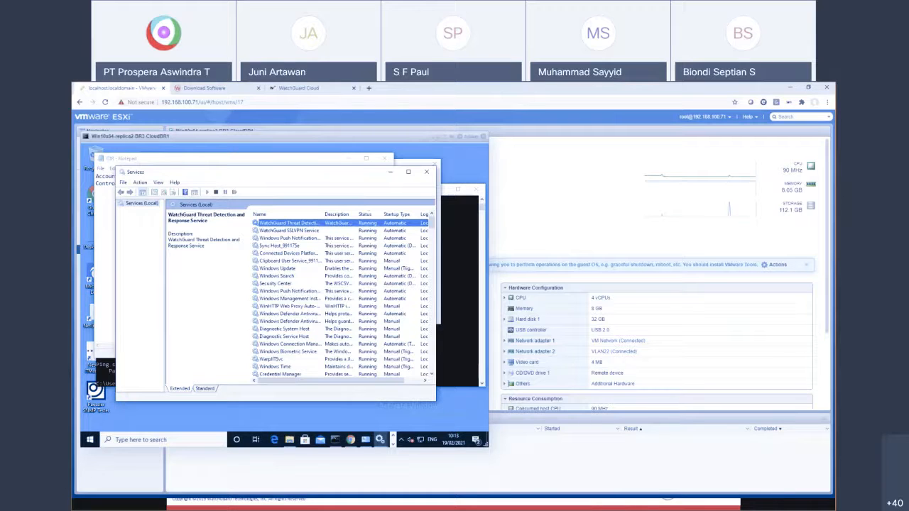
click(427, 172)
Step: Minimize the TDR text file and check the Host Sensor's connection status among the hidden notification icons
click(401, 440)
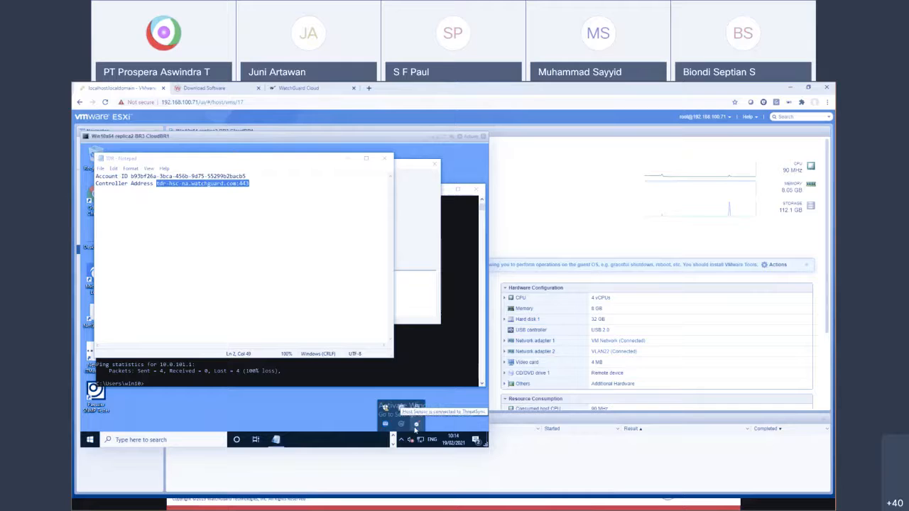
click(351, 160)
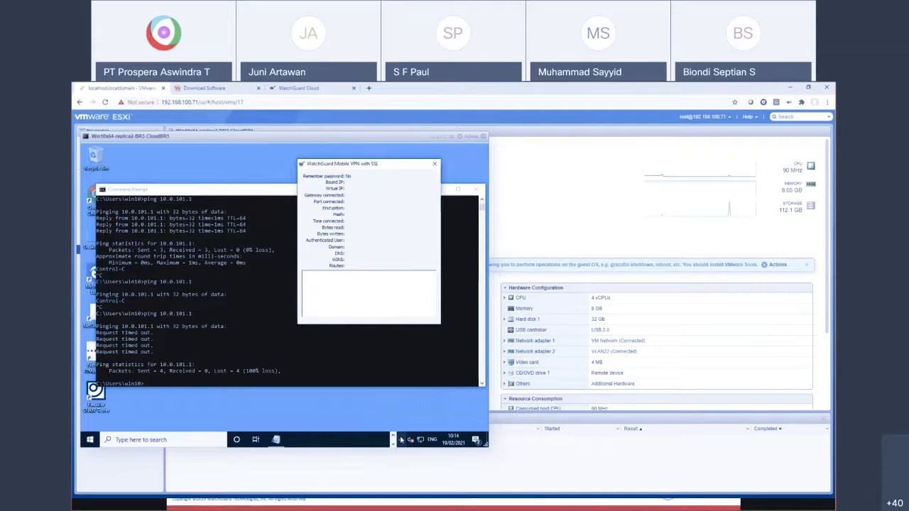
click(392, 440)
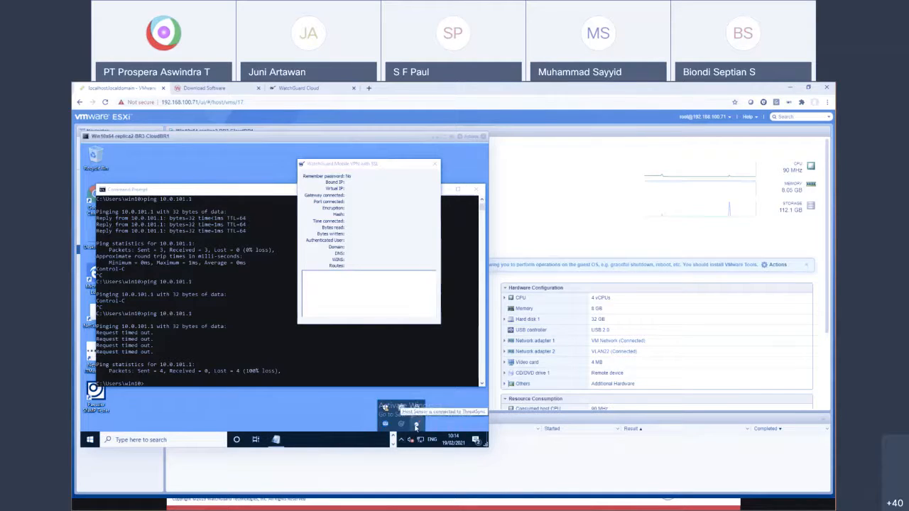
Step: Reconnect WatchGuard Mobile VPN with SSL to server 192.168.100.60, entering the VPN account password
double_click(401, 425)
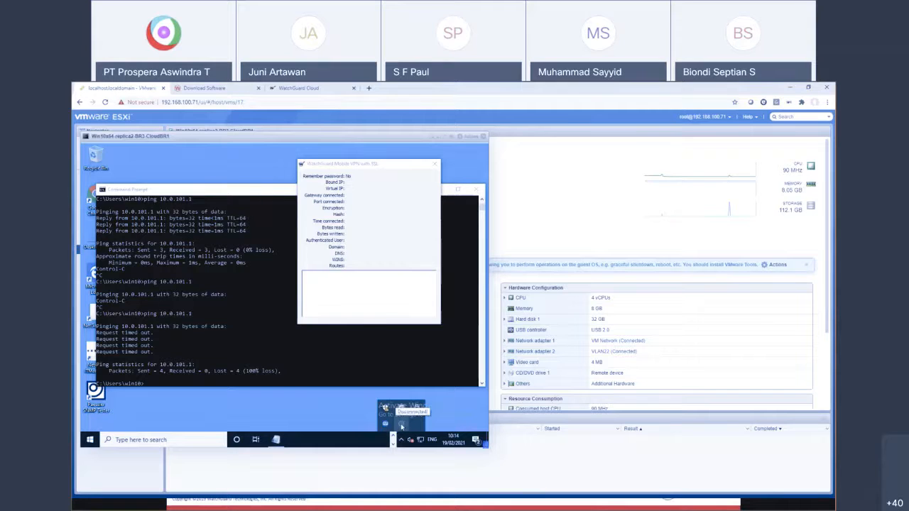
click(312, 289)
text(*********)
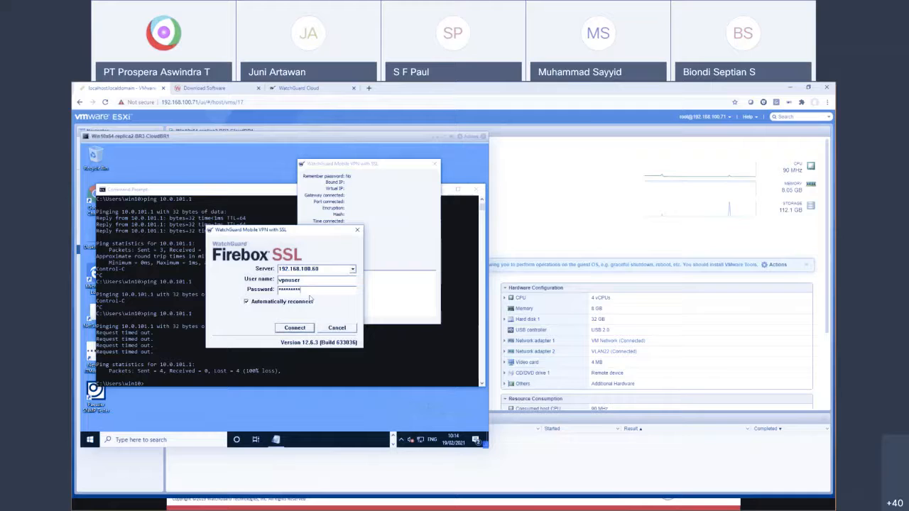
click(296, 331)
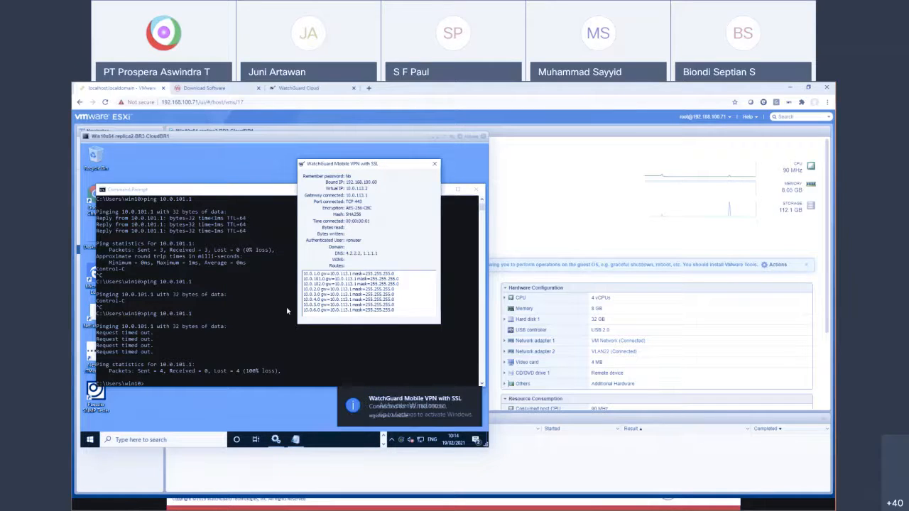
Step: Ping 10.0.101.1 again from Command Prompt and bring the Mobile VPN with SSL status window forward
click(287, 310)
key(Up)
key(Return)
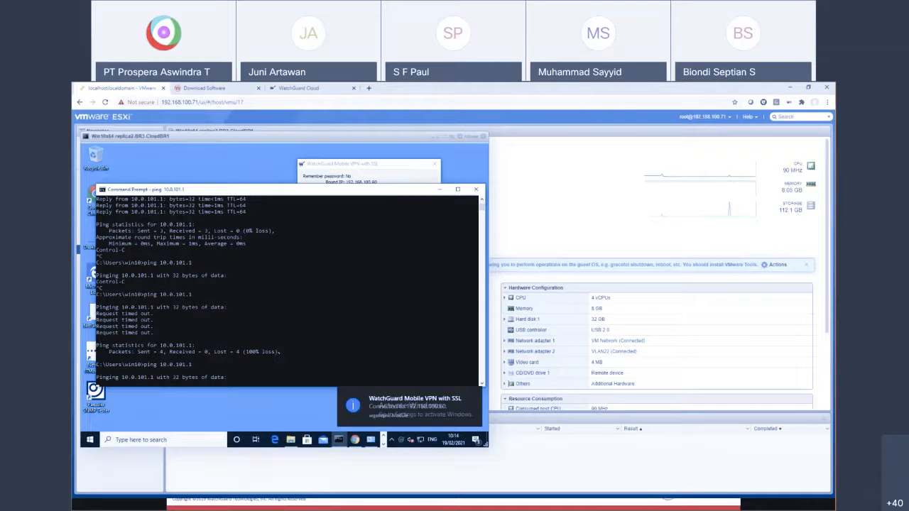
click(344, 164)
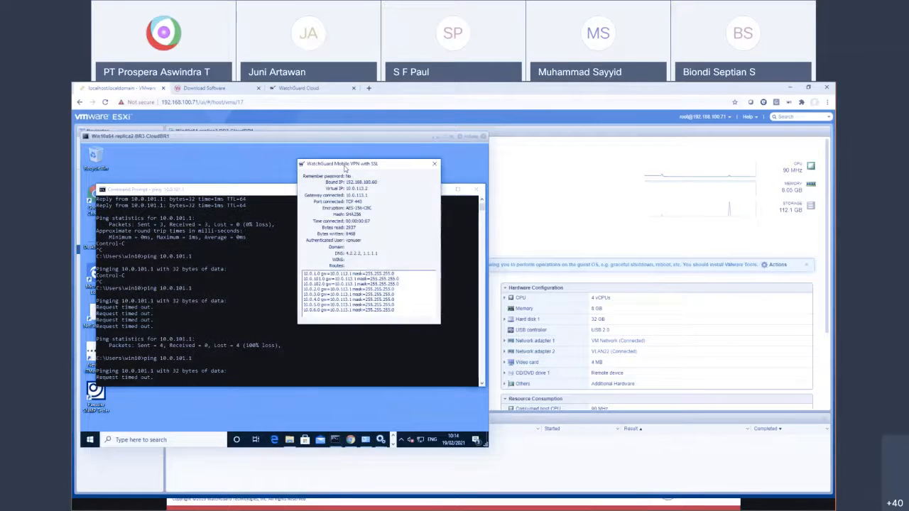
Step: Switch to Firebox System Manager, restore its window to a smaller size, and examine the Traffic Monitor entries on SSL VPN logins and Host Sensor Enforcement
key(alt+Tab)
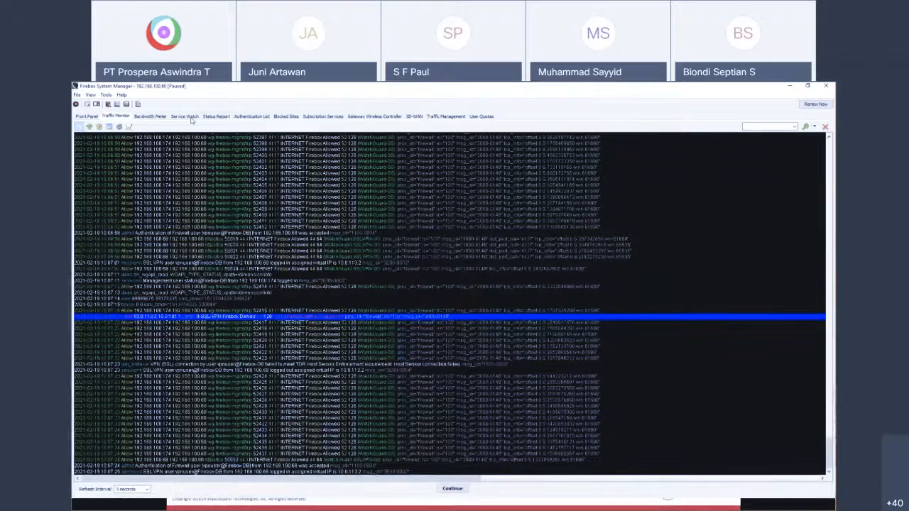
double_click(177, 87)
click(487, 443)
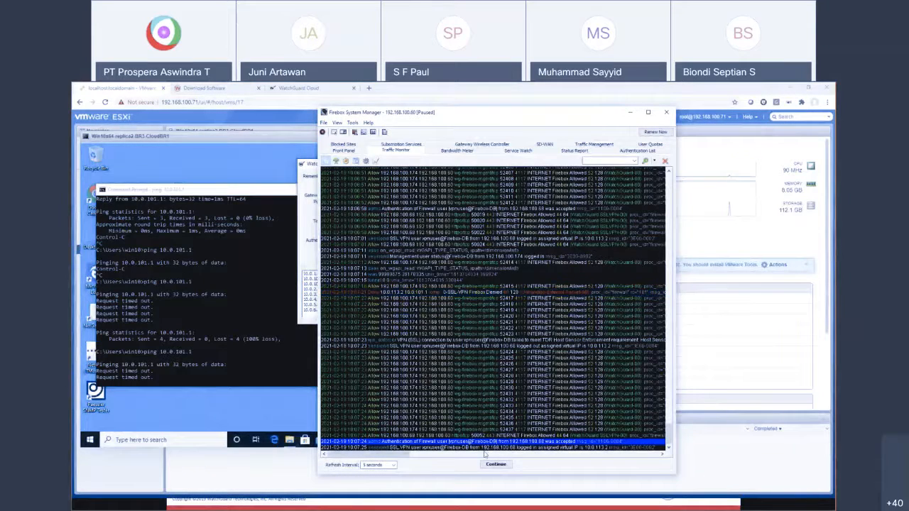
click(486, 455)
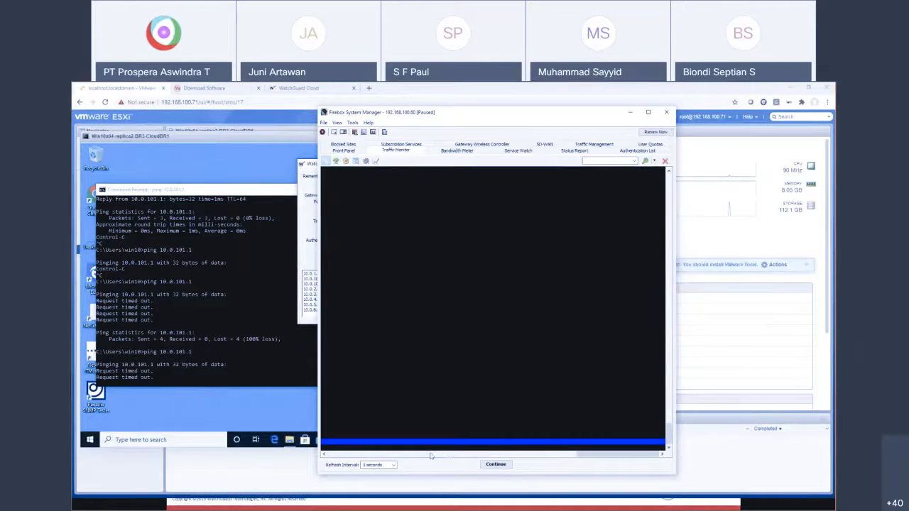
click(430, 456)
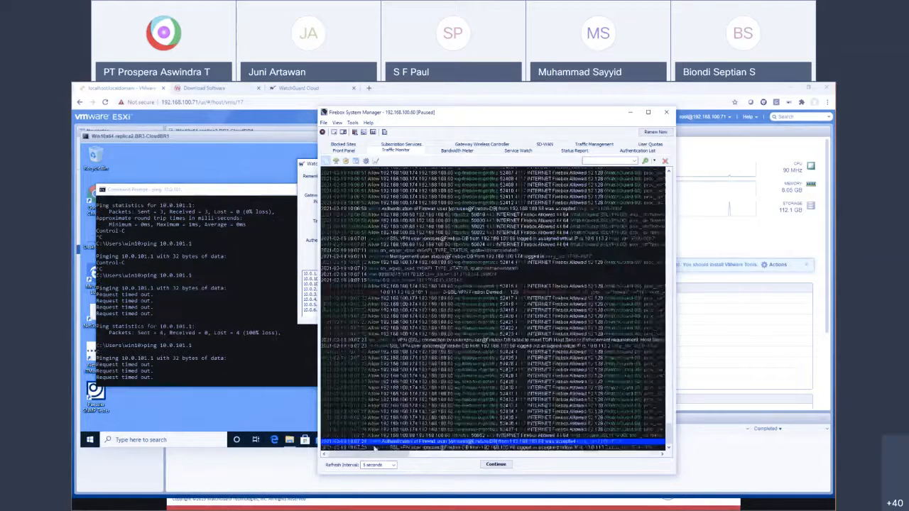
click(390, 448)
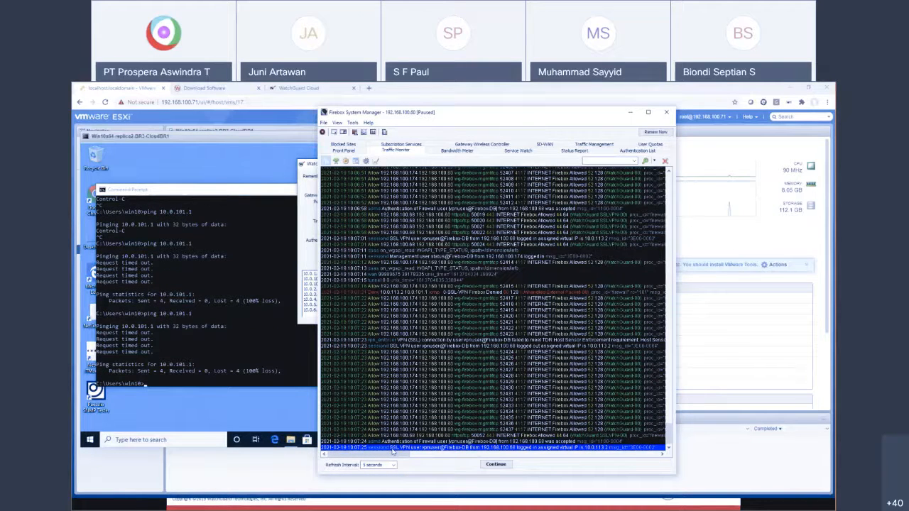
drag(388, 458, 430, 380)
click(465, 340)
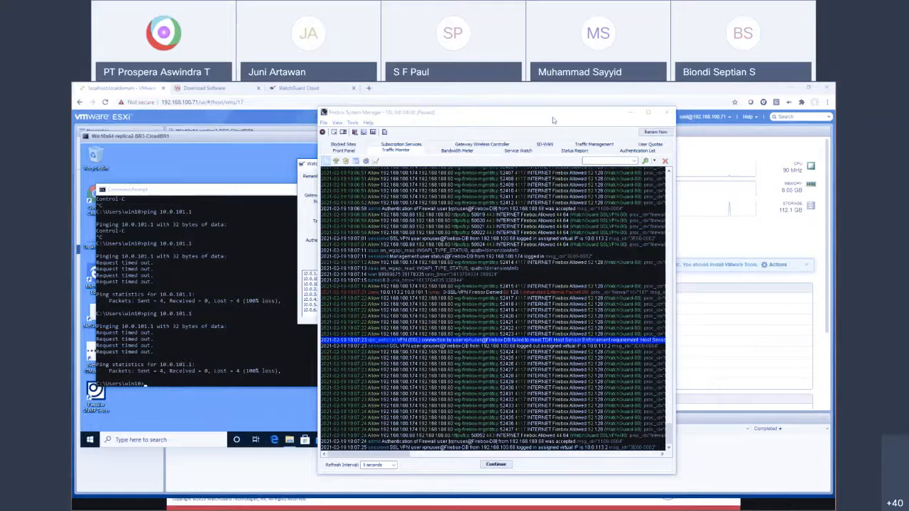
Step: Move the Firebox System Manager window aside and ping 10.0.101.1 again from Command Prompt on the Windows 10 client
drag(552, 118, 599, 111)
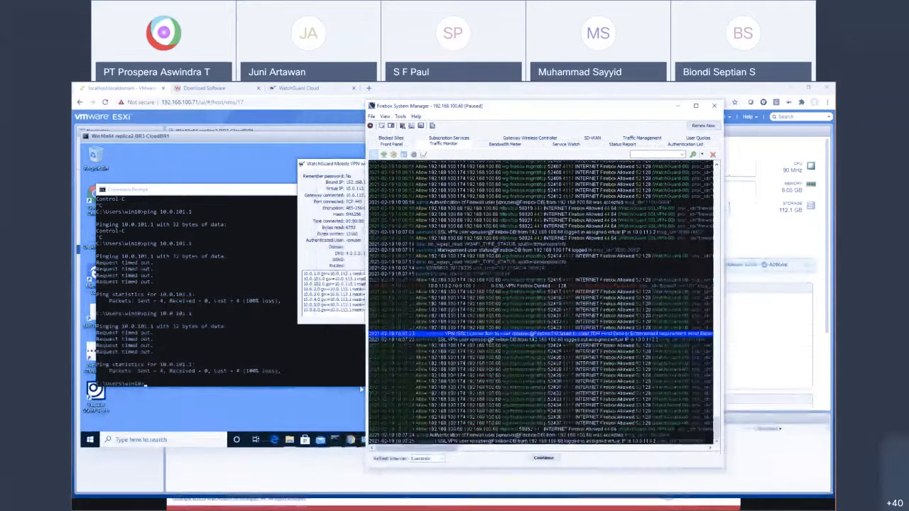
key(alt+Tab)
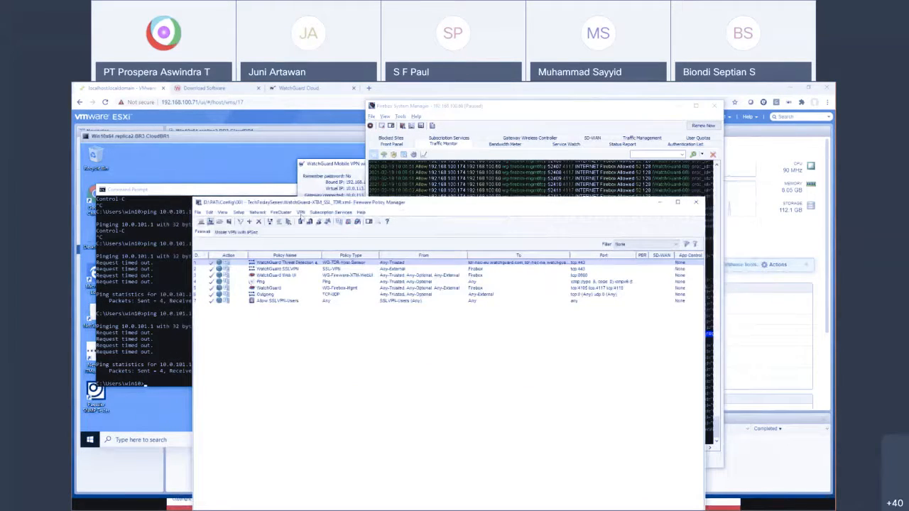
click(532, 117)
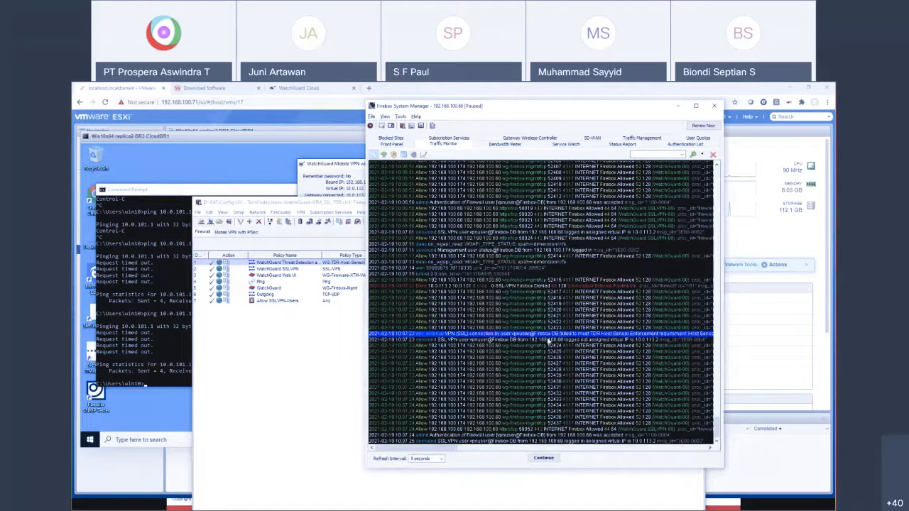
right_click(548, 343)
click(122, 303)
key(Up)
key(Return)
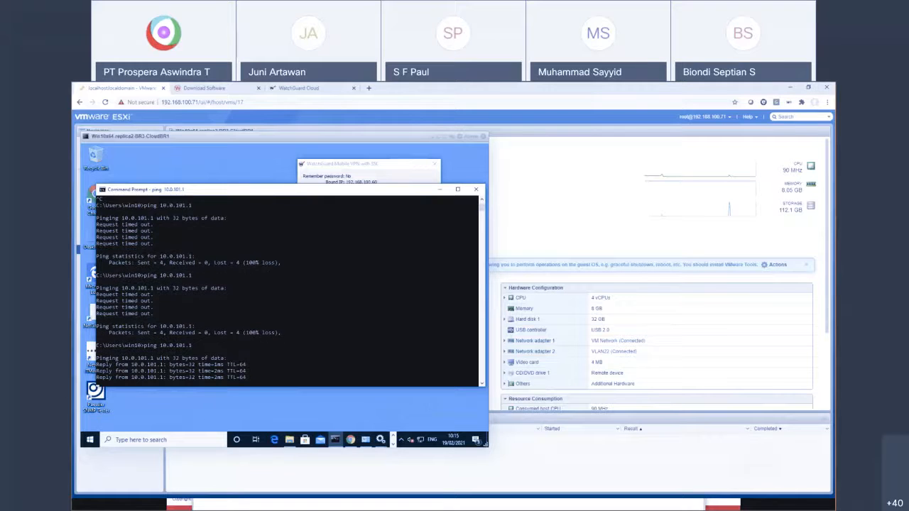
Step: Resume the Traffic Monitor updates, ping 10.0.101.1 once more and examine the SSL VPN log entries for the client
click(396, 171)
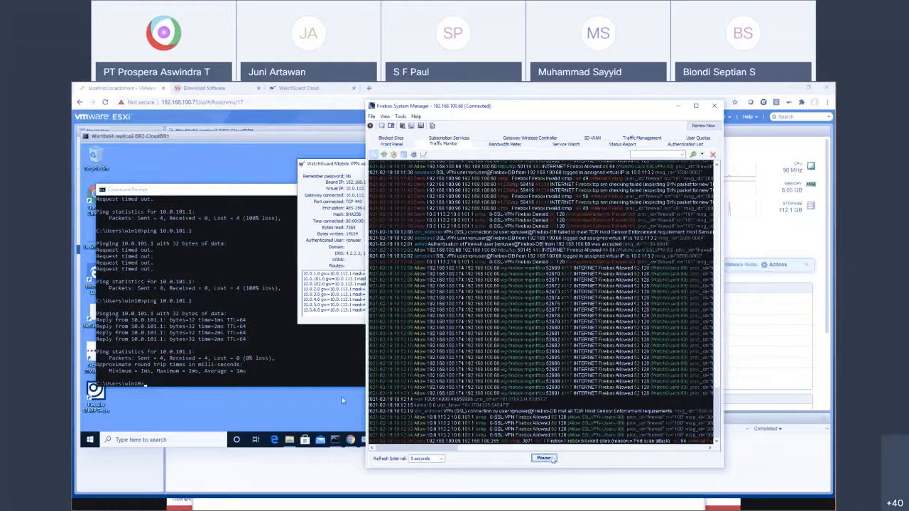
click(481, 424)
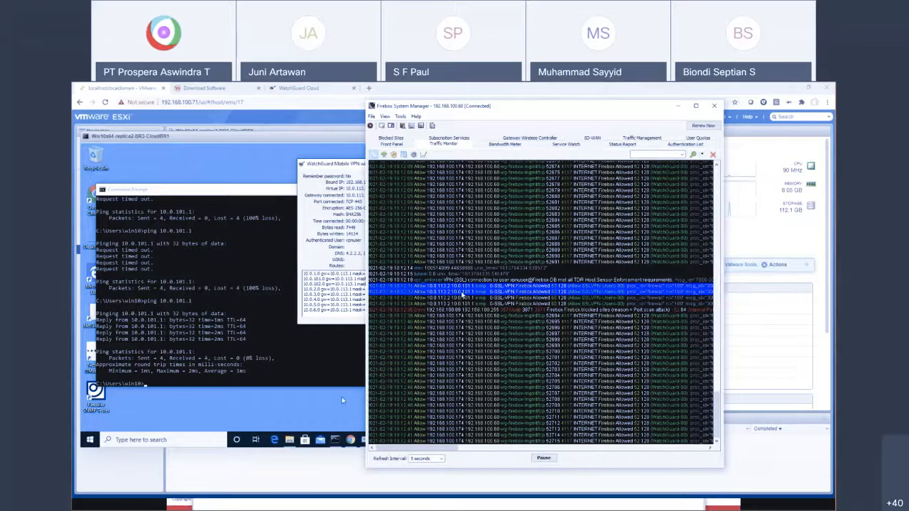
click(298, 355)
key(Up)
key(Return)
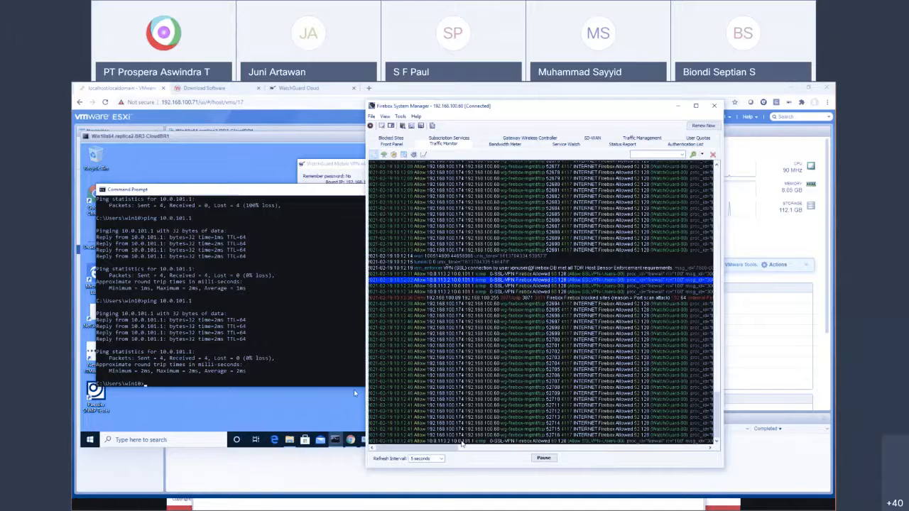
click(461, 441)
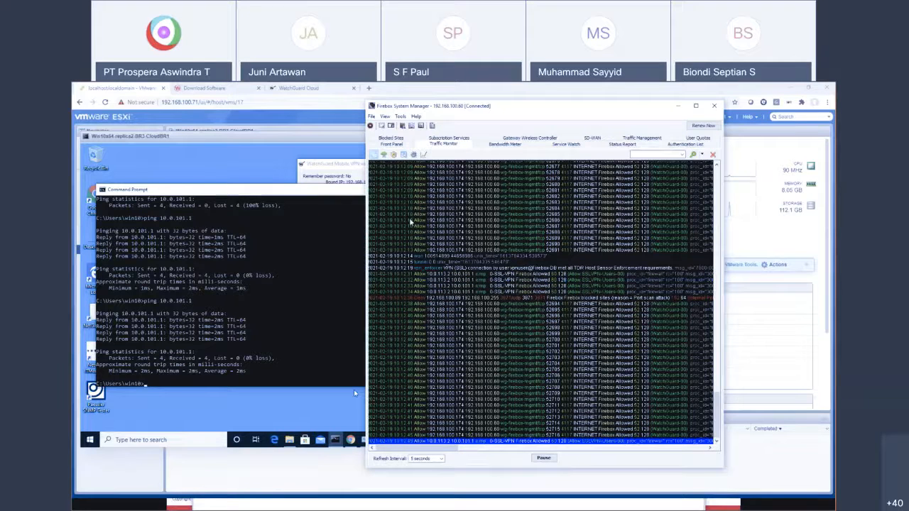
Step: Bring the Mobile VPN with SSL status window forward and show the client's hidden notification icons
click(339, 171)
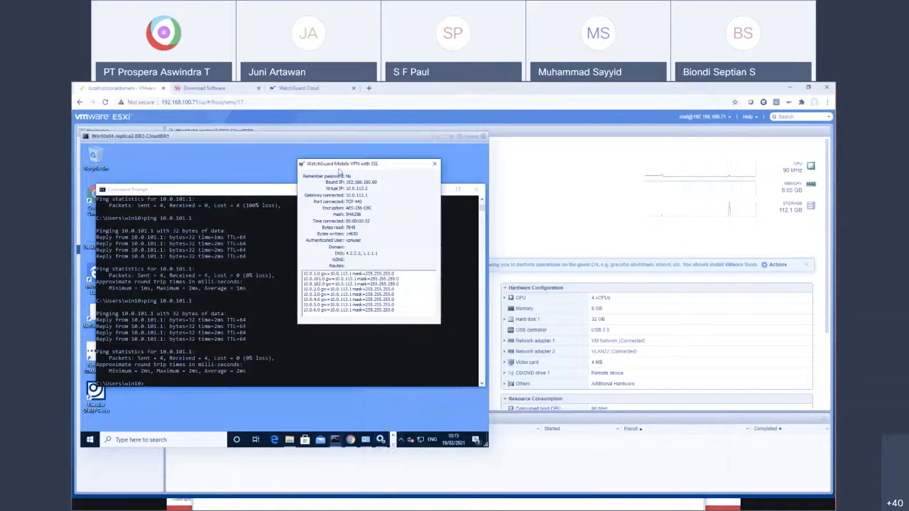
click(402, 439)
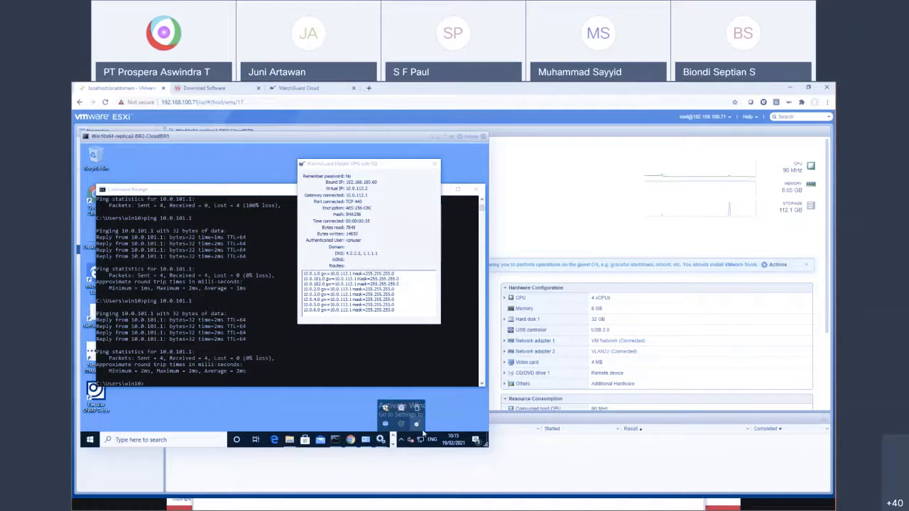
Step: Clear the browser and Fireware Policy Manager windows away to return to the presentation slides
key(alt+Tab)
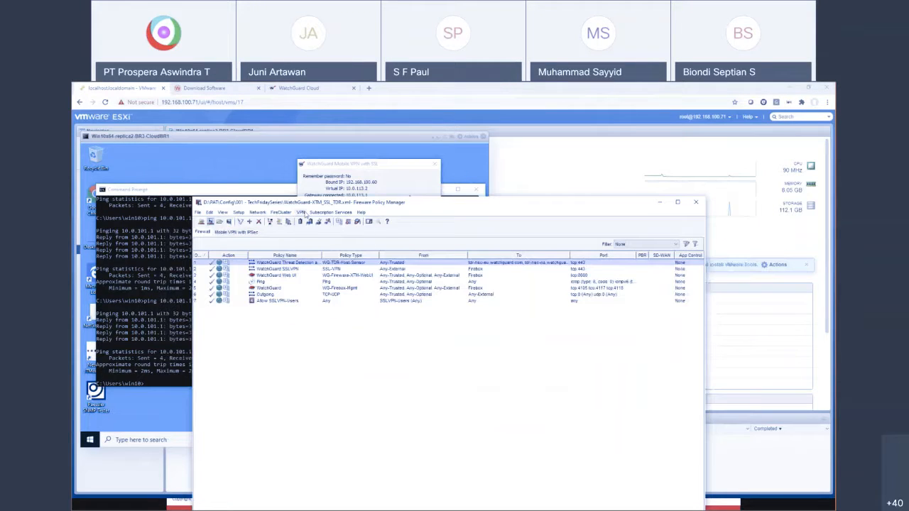
click(304, 213)
mouse_move(323, 297)
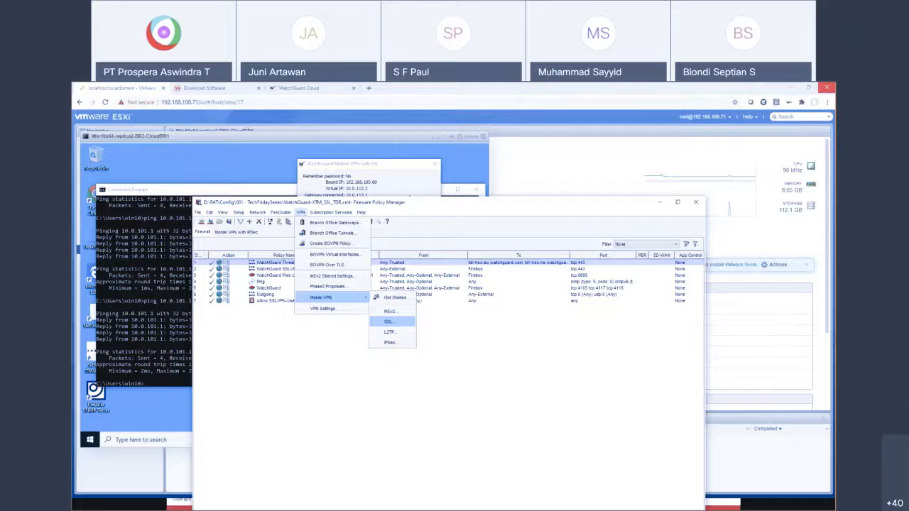
click(826, 87)
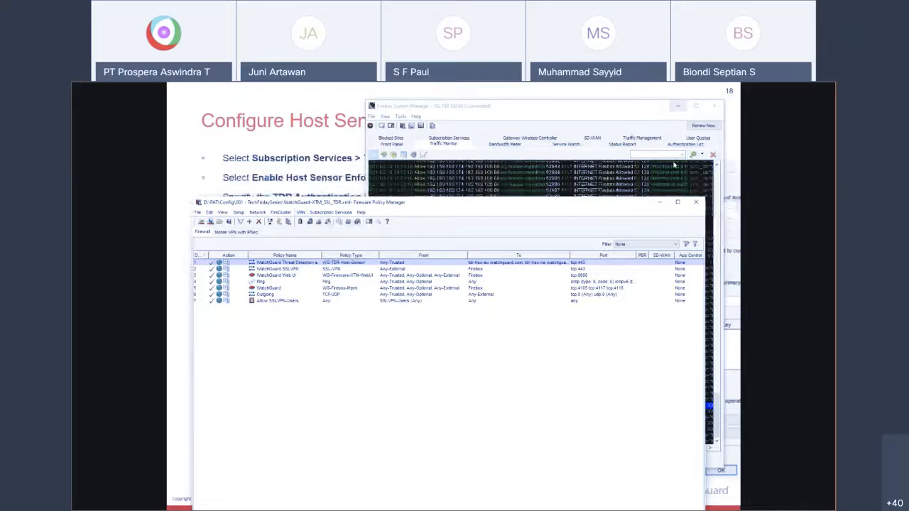
click(658, 204)
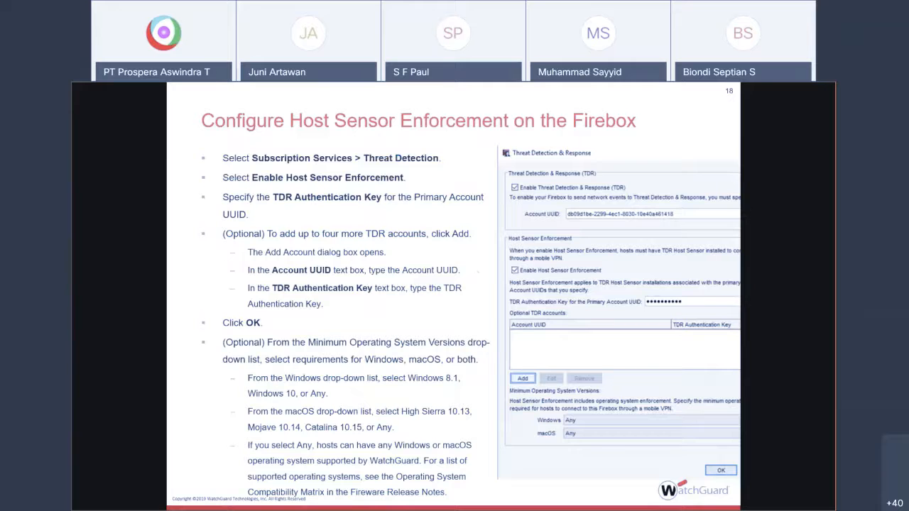
Step: Page through the slides on TDR Host Sensor Enforcement to review its requirements, termination conditions and the locations where it is enabled
key(Left)
key(Left)
key(Left)
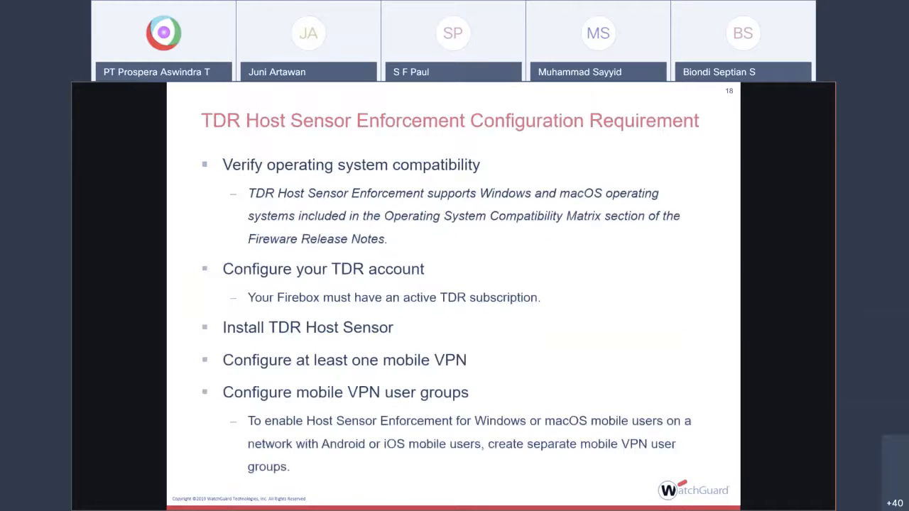
key(Left)
key(Left)
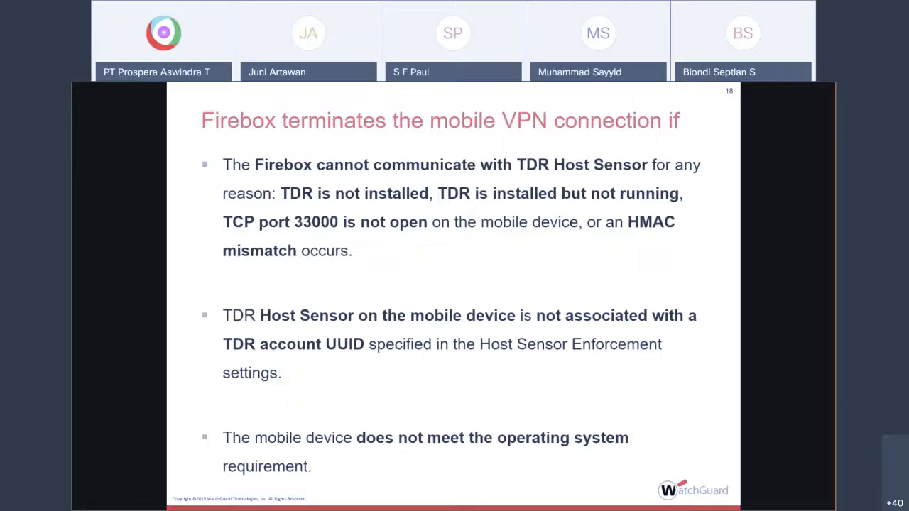
key(Left)
key(Left)
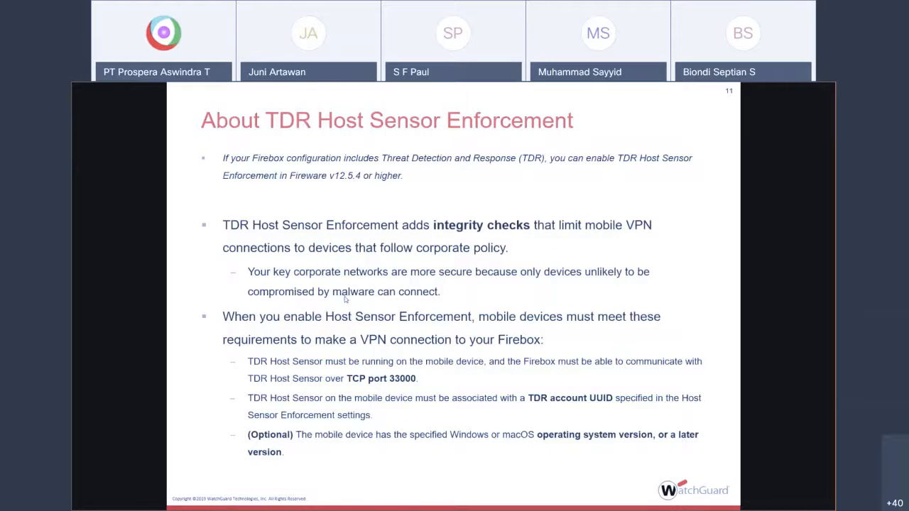
scroll(348, 305, down, 4)
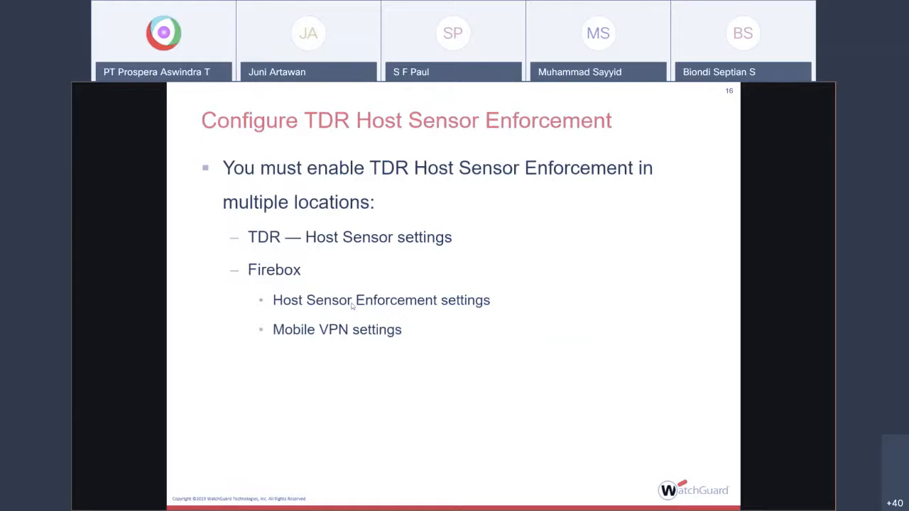
scroll(353, 306, down, 1)
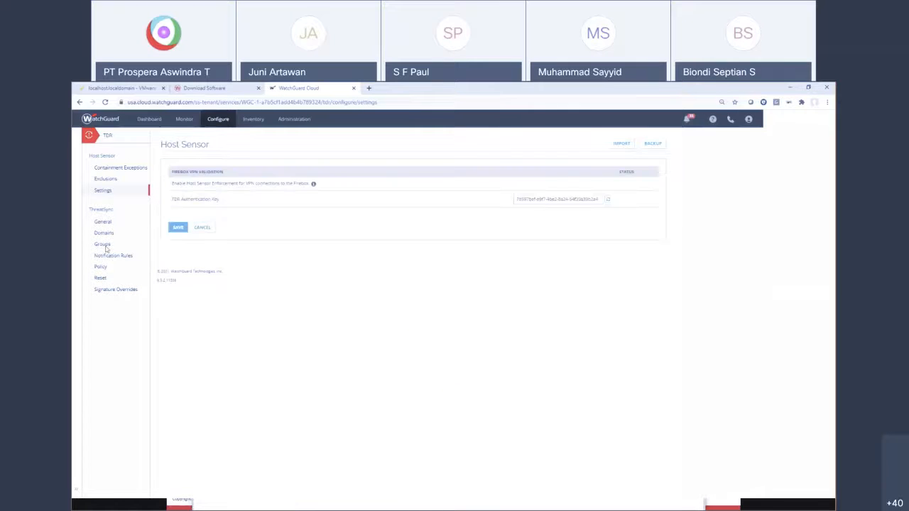
Step: Examine the Firebox VPN Validation section of the Host Sensor settings in WatchGuard Cloud and minimize the browser
scroll(319, 303, down, 10)
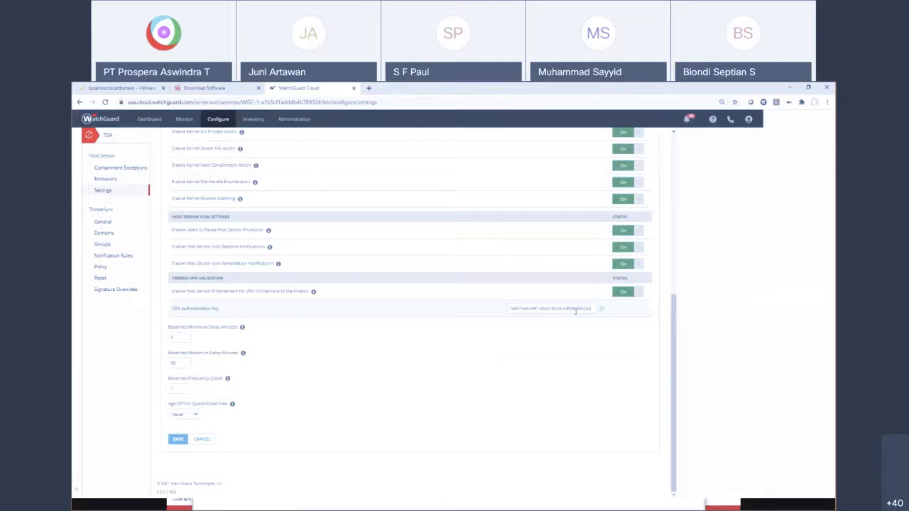
click(790, 87)
Step: Move the Policy Manager window up and open the Threat Detection settings to review Host Sensor Enforcement
drag(362, 196, 362, 116)
click(372, 134)
mouse_move(402, 134)
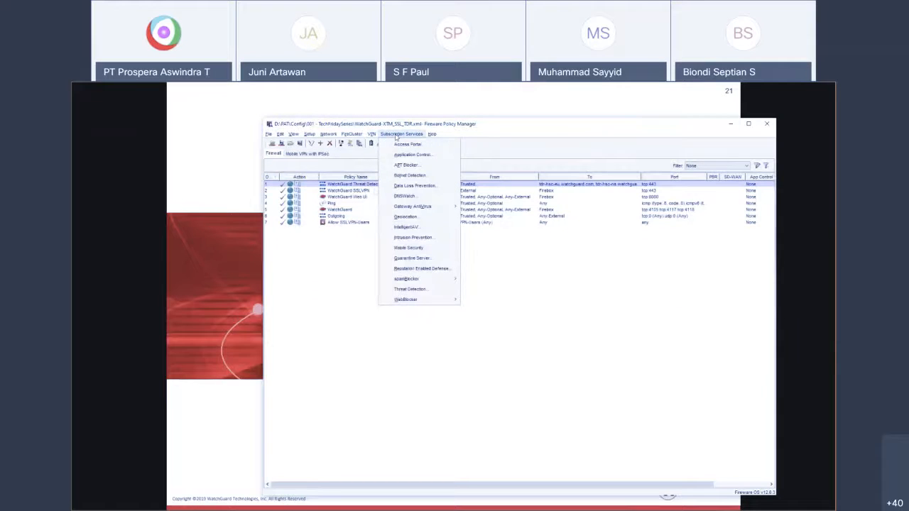
click(408, 289)
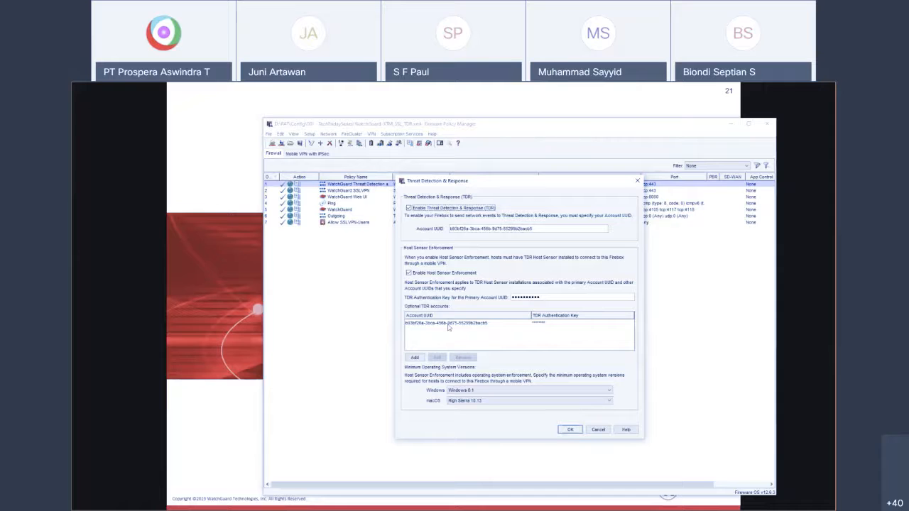
Step: Leave the Threat Detection settings and open the Mobile VPN with SSL authentication settings to review Host Sensor Enforcement for users and groups
key(alt+Tab)
click(372, 134)
mouse_move(412, 219)
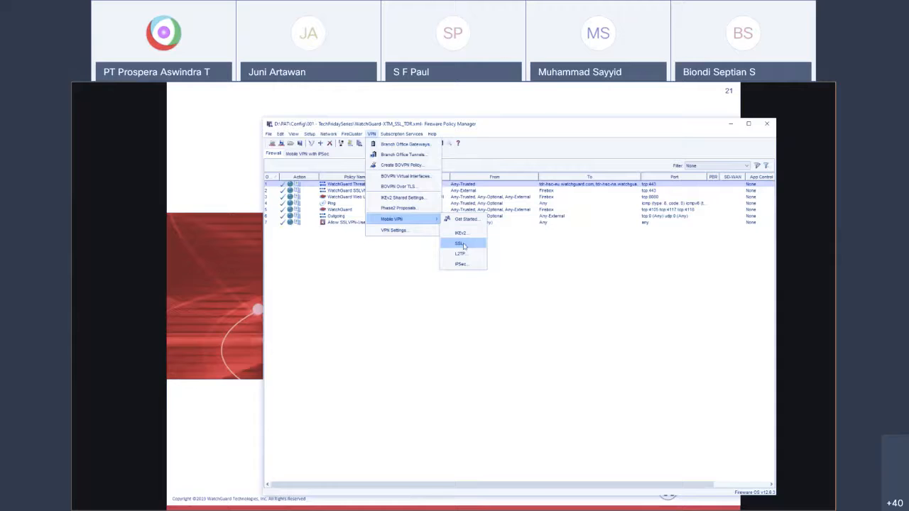
click(460, 244)
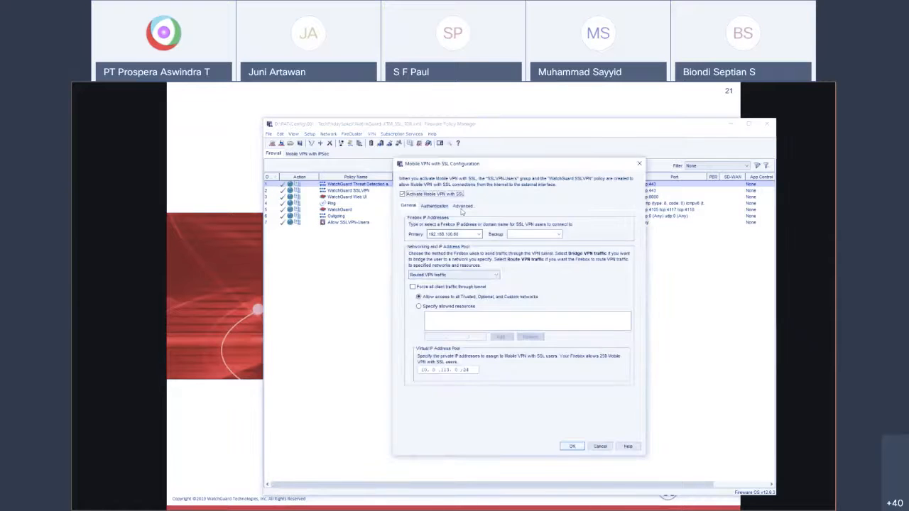
click(444, 206)
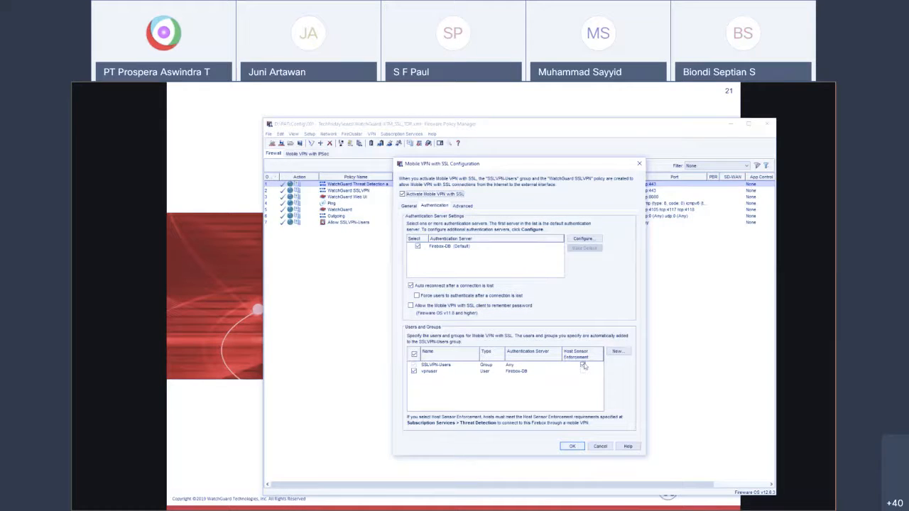
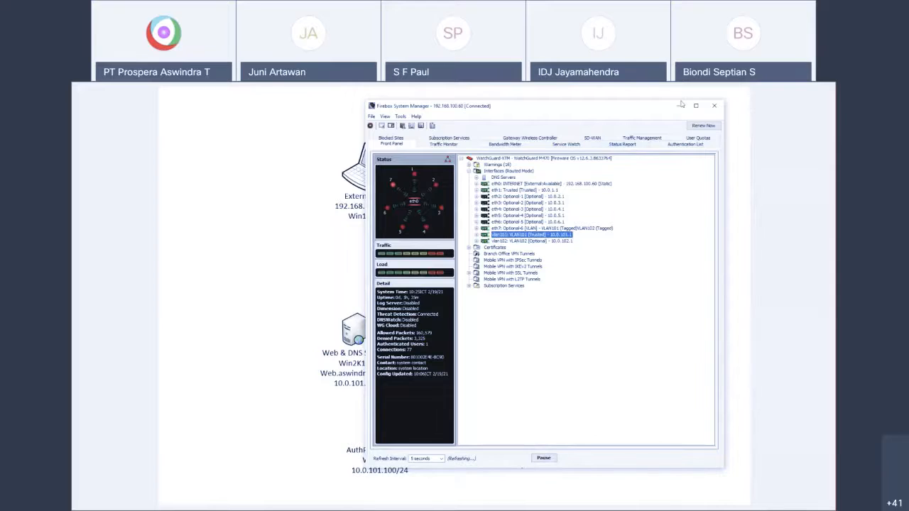
Step: Minimize Firebox System Manager, switch to WatchGuard Cloud and try to set the new RADIUS client's trusted IP to 10.0.101.1
click(679, 105)
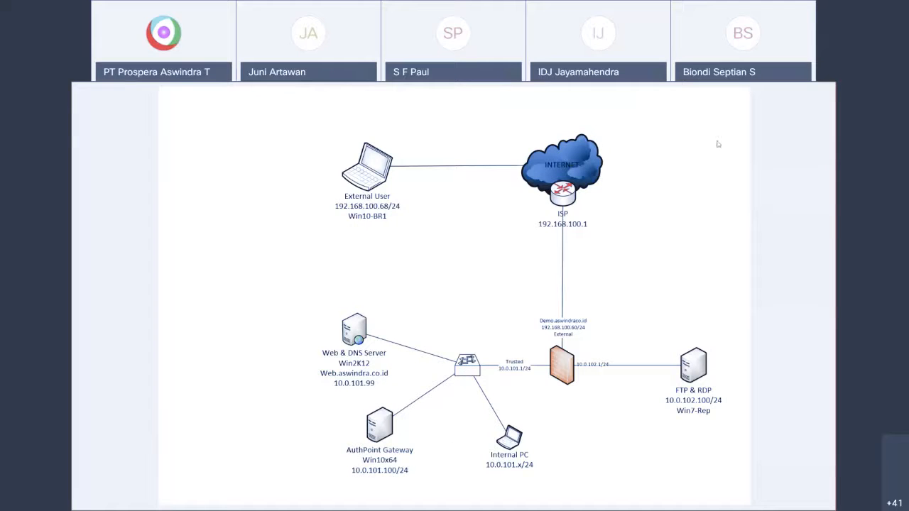
key(alt+Tab)
click(230, 197)
text(10.0.101.1)
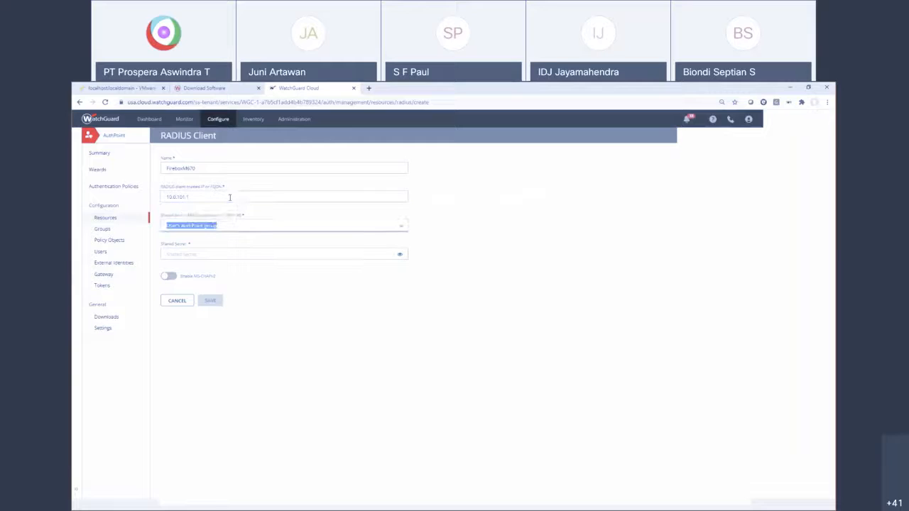
click(510, 231)
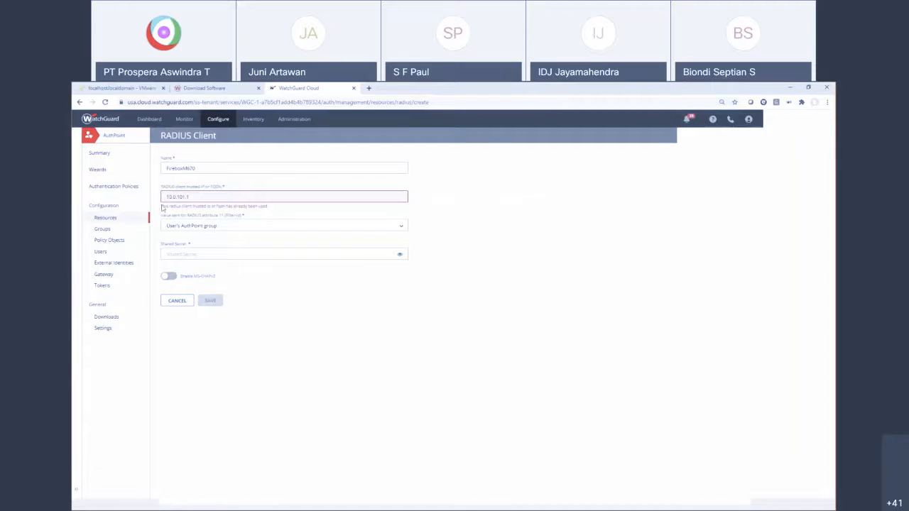
drag(180, 207, 287, 215)
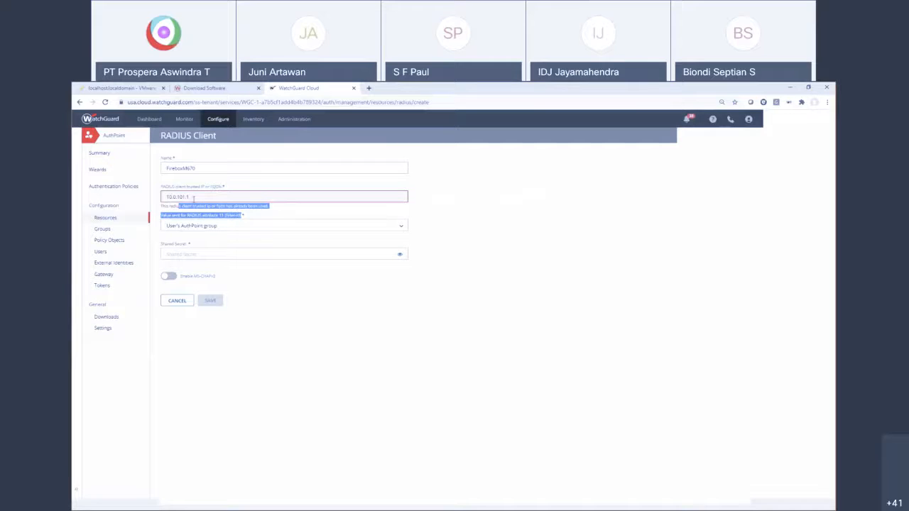
drag(193, 200, 253, 211)
click(287, 212)
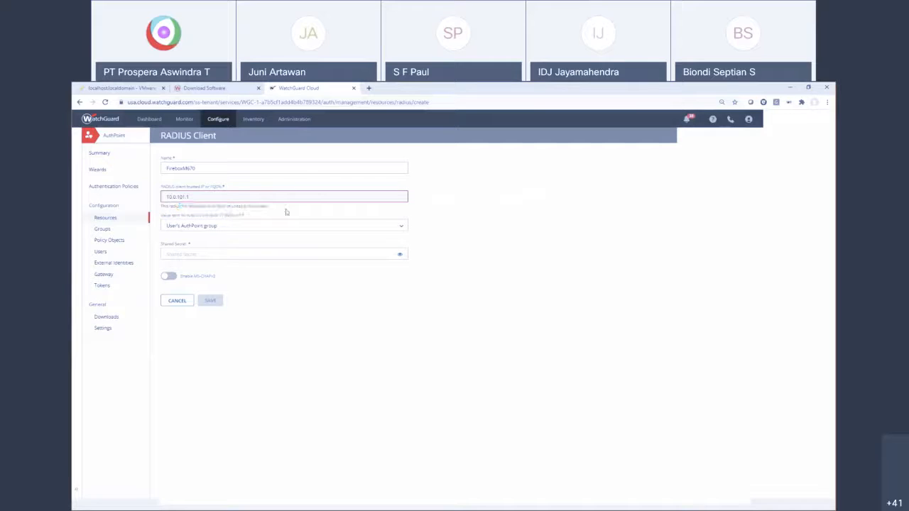
Step: Set the new RADIUS client's Filter-Id attribute value to User's AuthPoint group and enter the shared secret
click(290, 232)
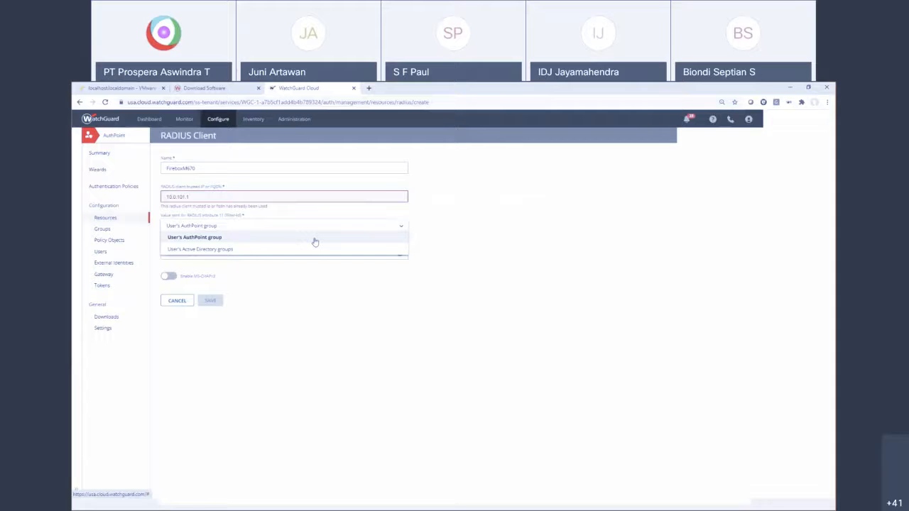
click(192, 239)
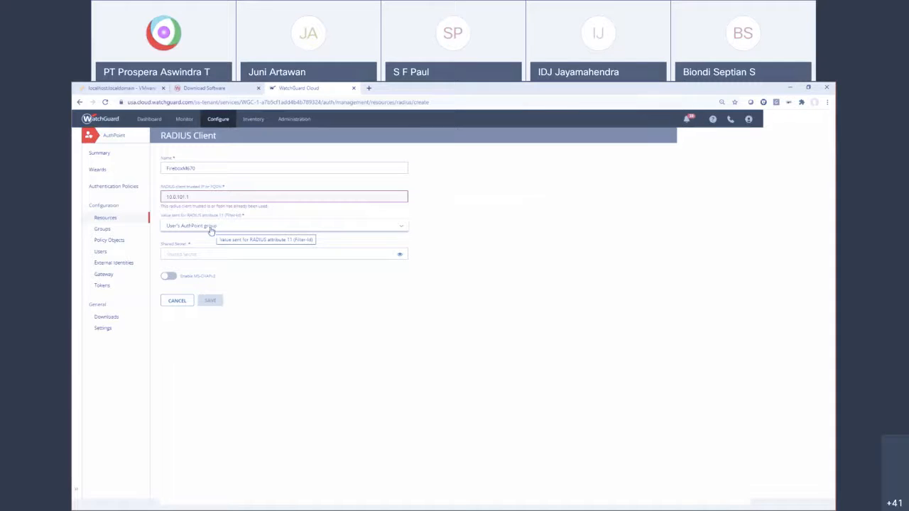
click(211, 227)
click(204, 248)
click(181, 226)
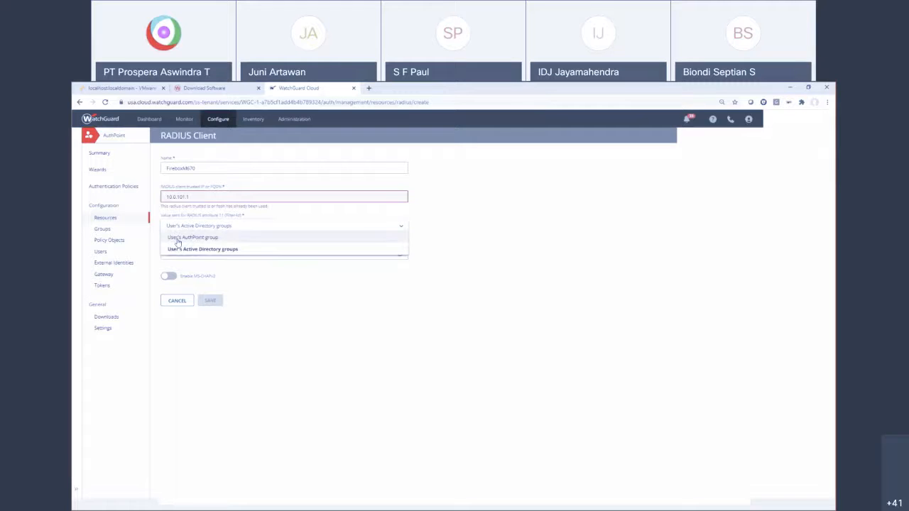
click(178, 239)
click(174, 251)
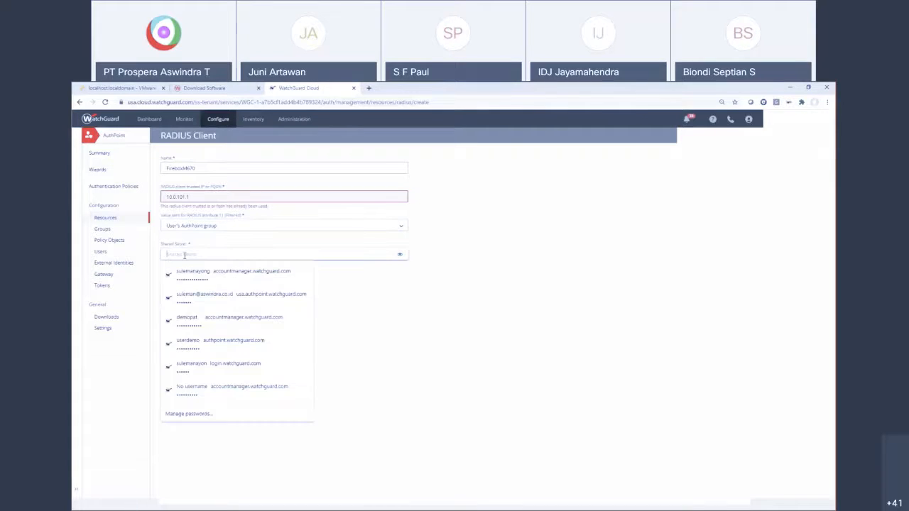
text(•••••••••)
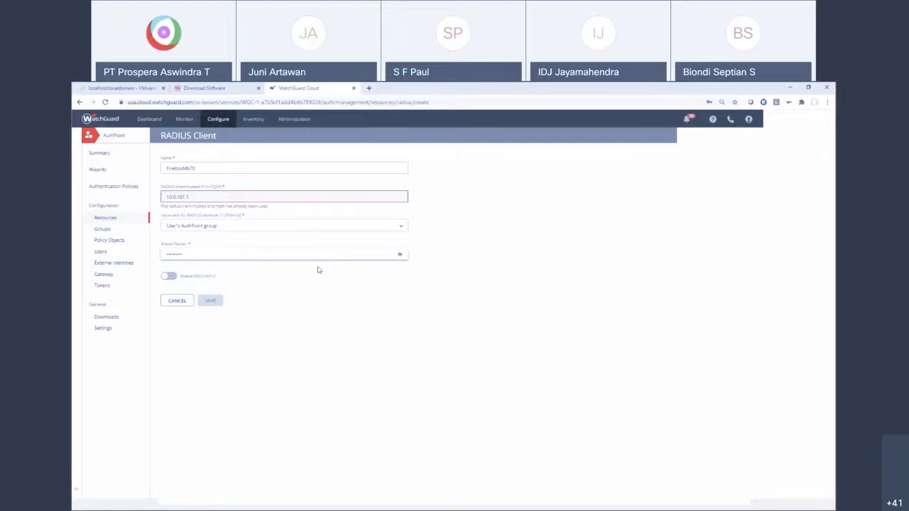
Step: Close the Policy Manager window holding the XTM_SSL_TDR configuration and reopen Policy Manager for the Firebox from WatchGuard System Manager
key(alt+Tab)
click(250, 285)
click(640, 162)
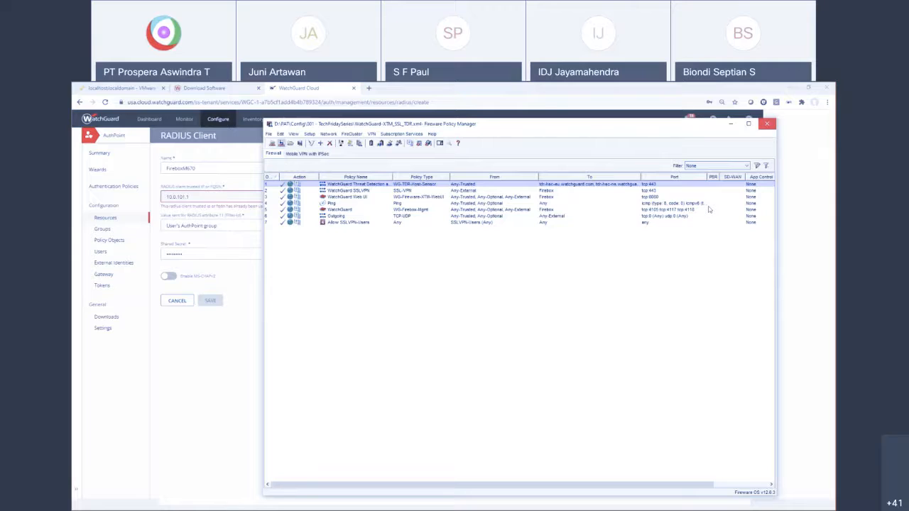
click(768, 127)
key(alt+Tab)
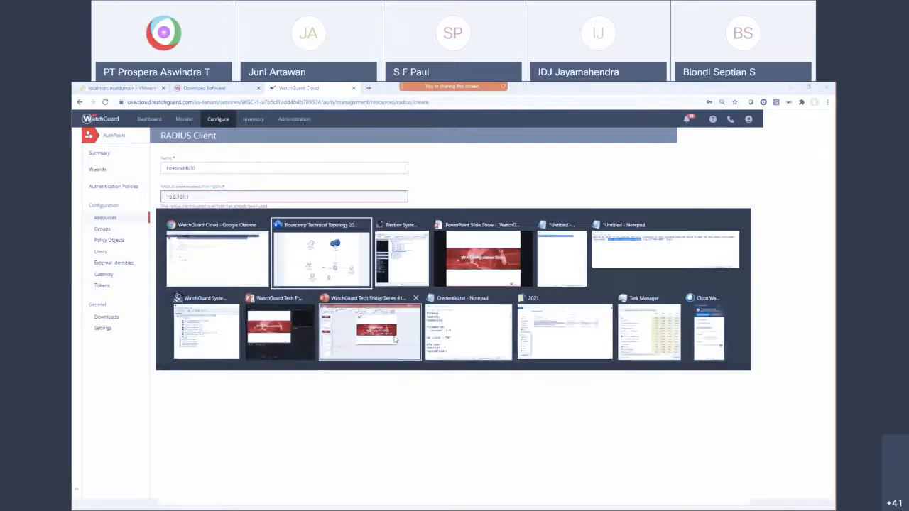
click(206, 330)
right_click(237, 208)
click(263, 213)
click(402, 165)
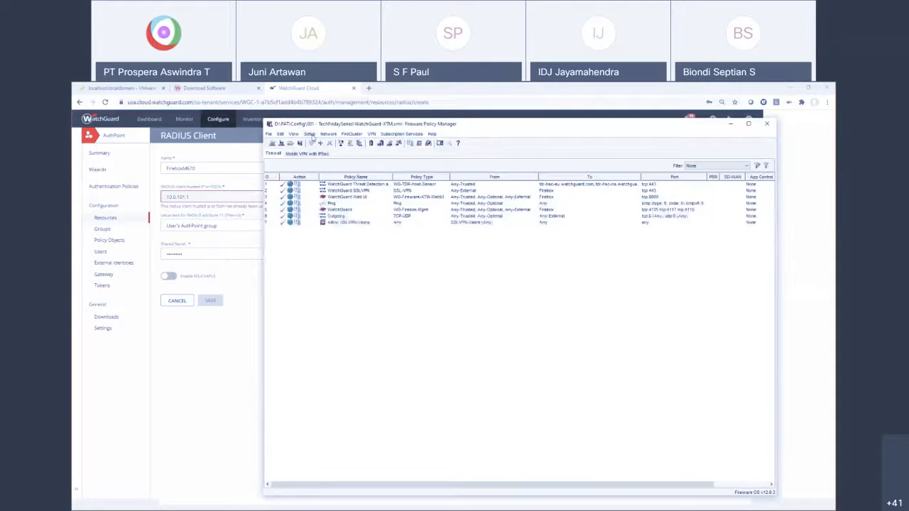
Step: Start adding a RADIUS authentication server to the Firebox configuration with the domain name authpoint
click(311, 134)
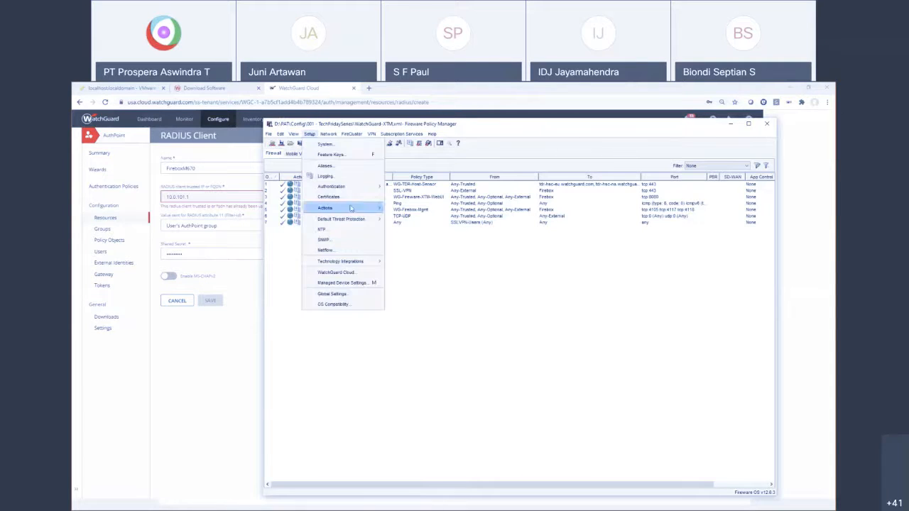
mouse_move(357, 192)
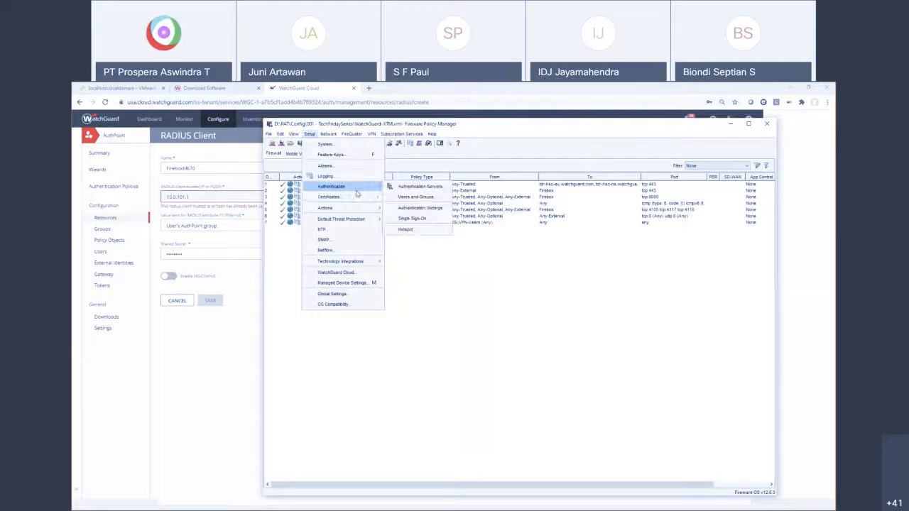
click(434, 188)
click(470, 217)
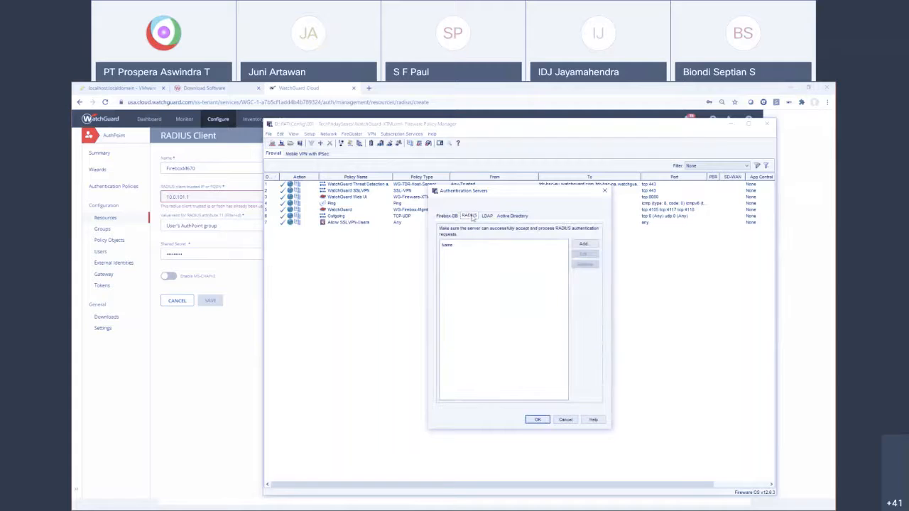
click(596, 244)
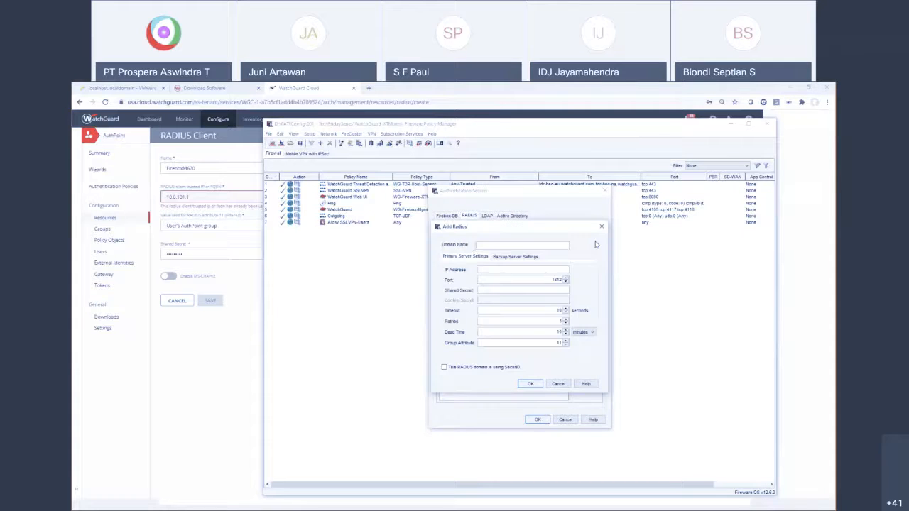
click(524, 246)
text(AuthPo)
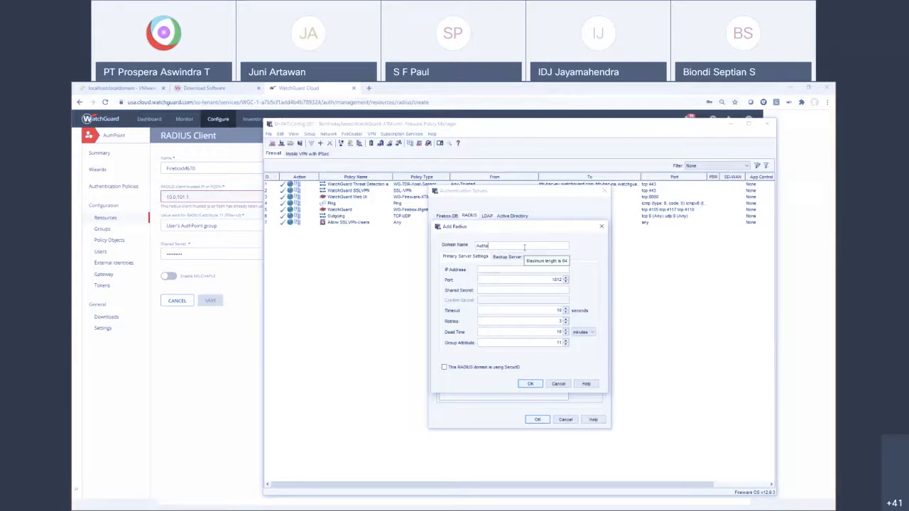
key(BackSpace)
key(BackSpace)
text(authpoint)
click(521, 269)
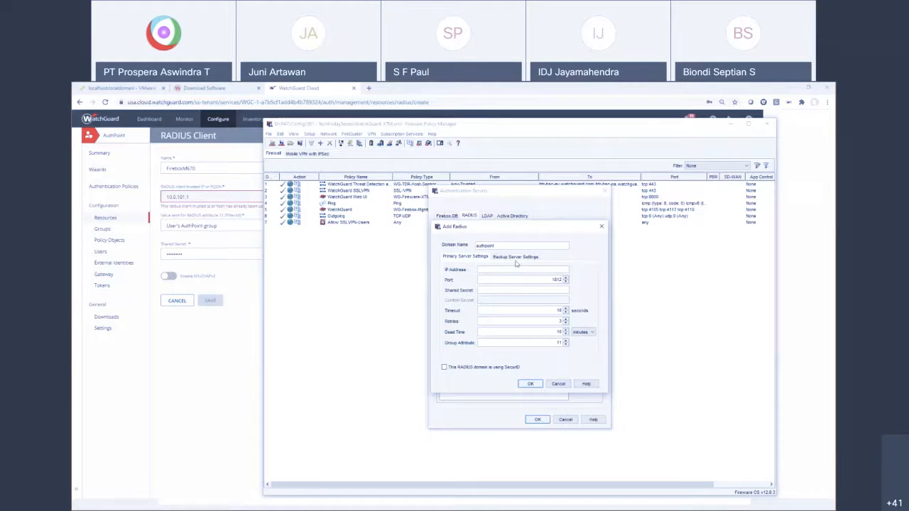
Step: Check the AuthPoint Gateway address in the topology diagram and set the RADIUS server's IP address to 10.0.101.100
click(808, 87)
click(245, 274)
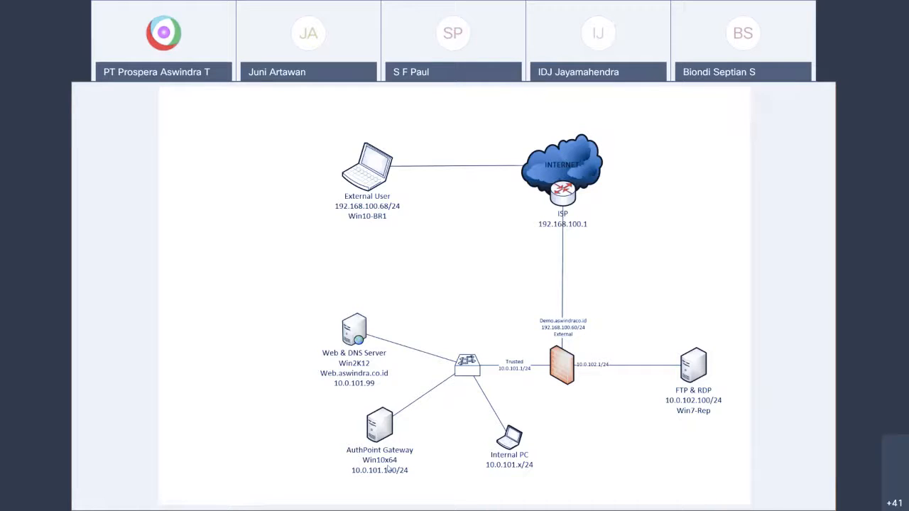
key(alt+Tab)
key(alt+Tab)
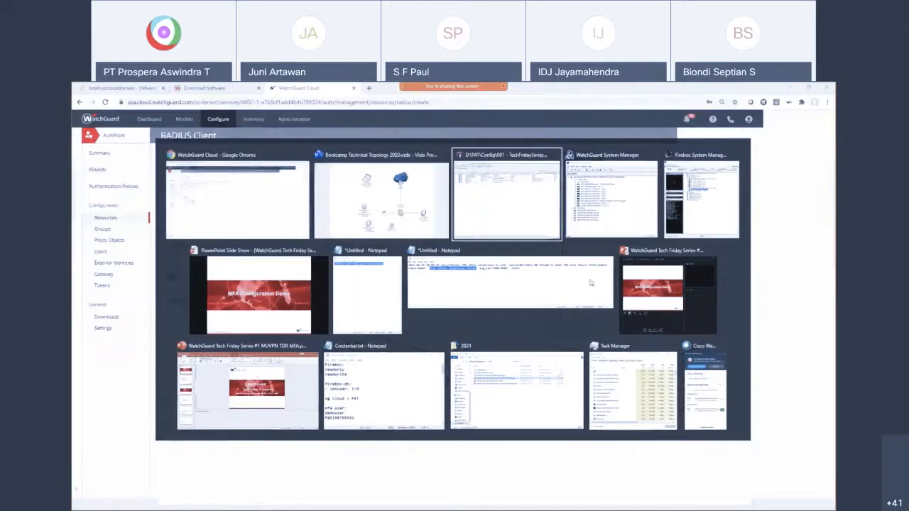
text(10.0.101.100)
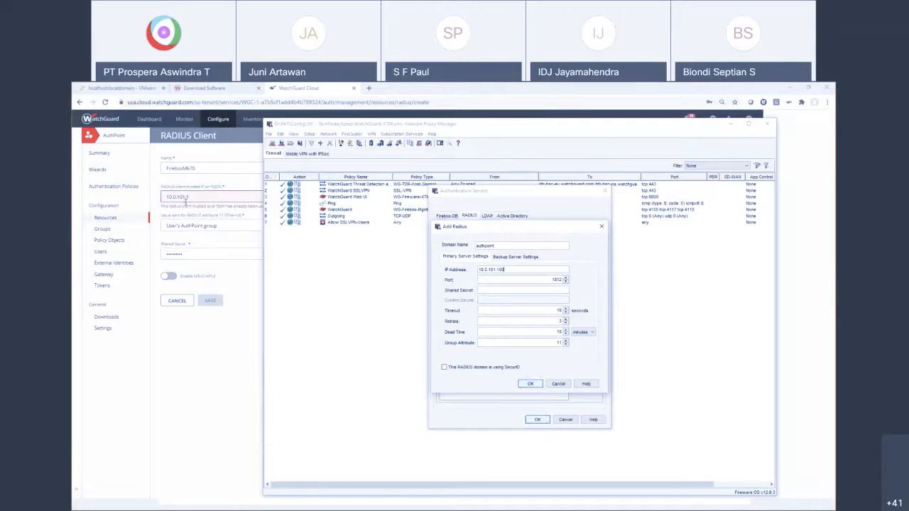
Step: Enter and confirm the RADIUS server's shared secret and accept the new authentication server
click(493, 291)
text(•••••••••)
click(490, 300)
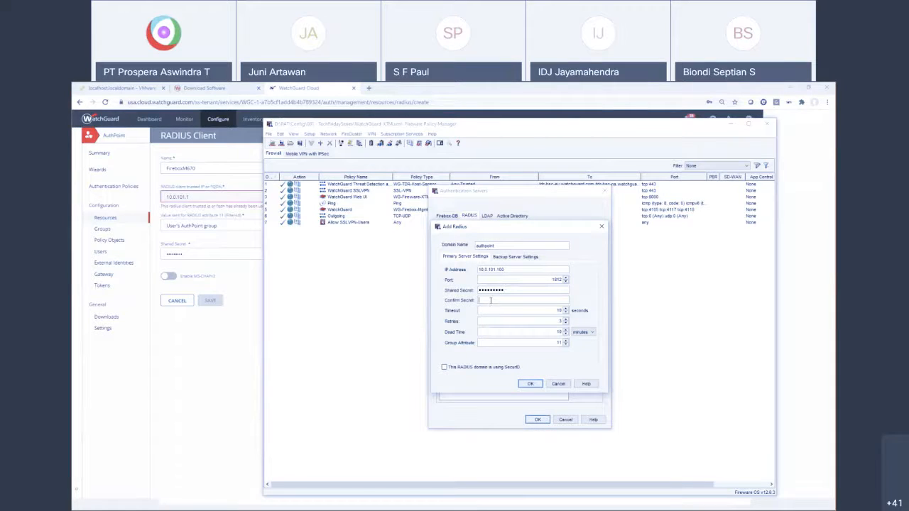
text(•••••••••)
click(529, 384)
click(537, 420)
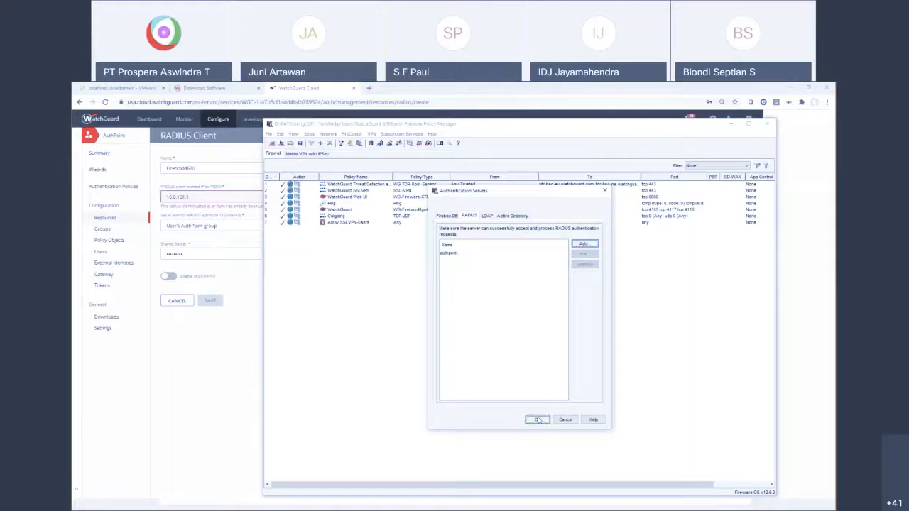
Step: Save the configuration to the Firebox with the administrator passphrase, naming the file WatchGuard-XTM_SSL_TDR_MFA.xml
click(282, 144)
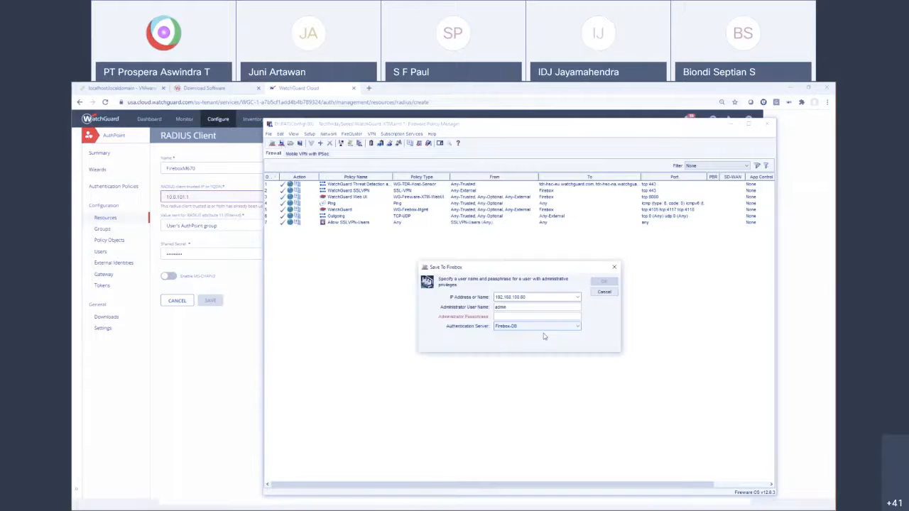
text(********)
key(Return)
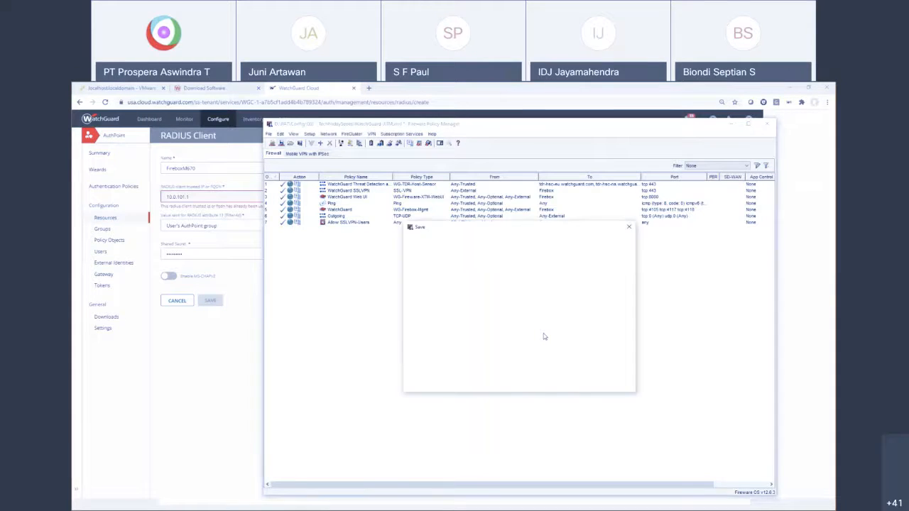
key(Right)
key(Left)
key(Left)
key(Left)
key(Left)
text(_SSL_TER_M)
key(Return)
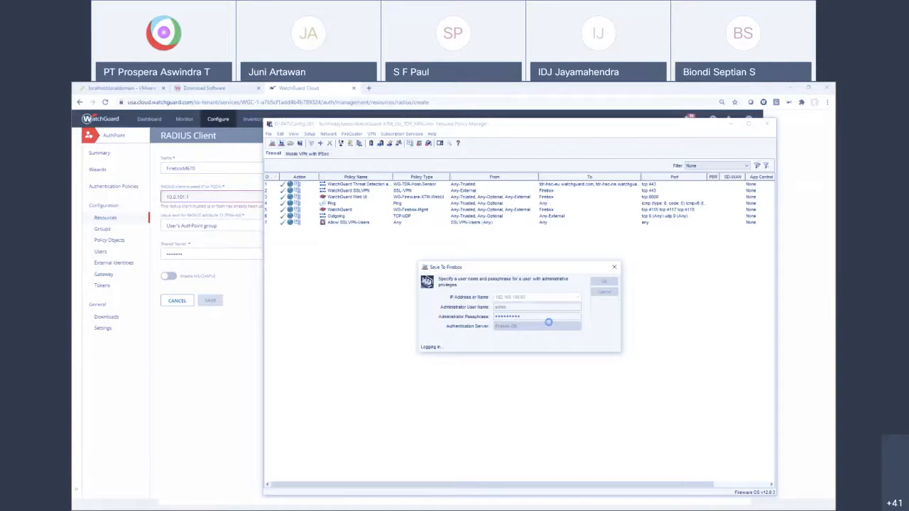
click(519, 319)
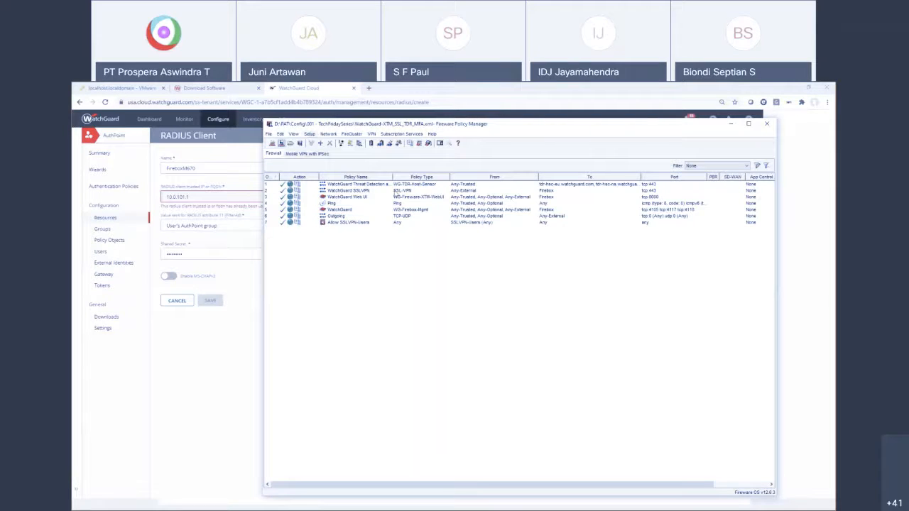
Step: Discard the unsaved RADIUS client in WatchGuard Cloud and review the existing Firebox RADIUS client's settings without changing them
click(177, 355)
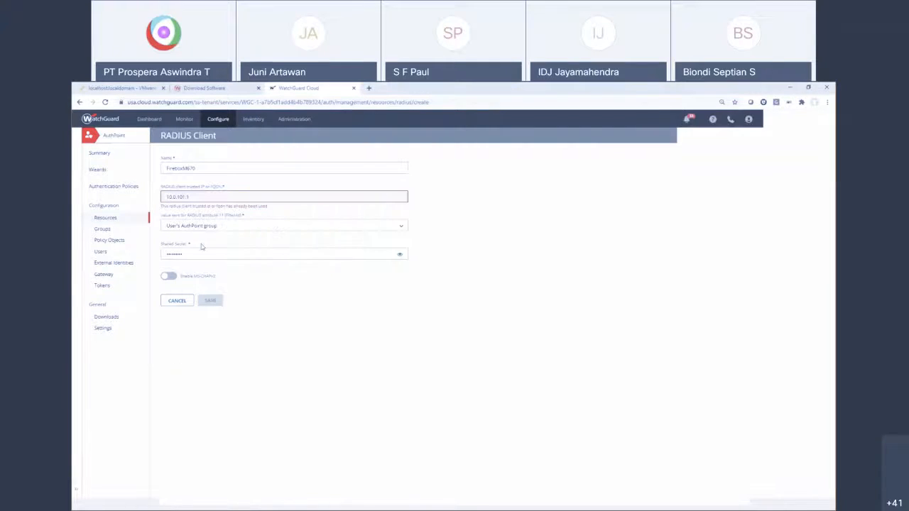
click(177, 301)
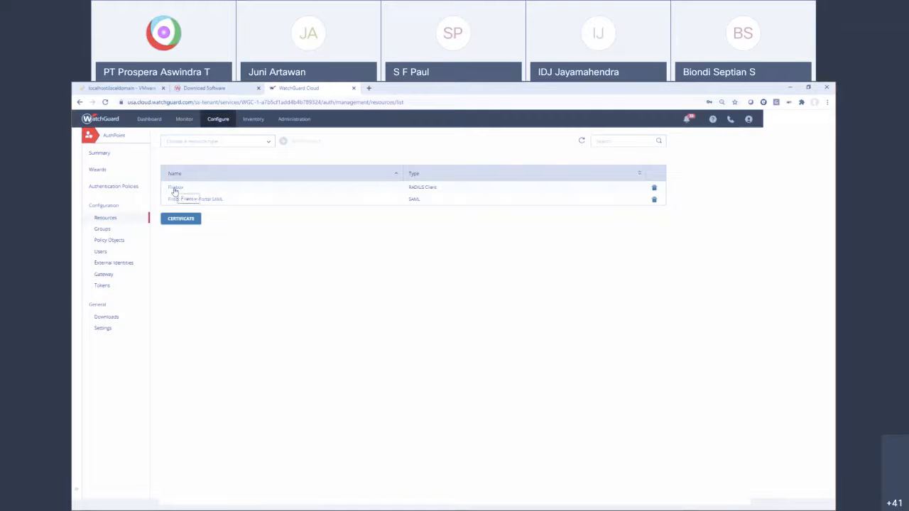
click(175, 188)
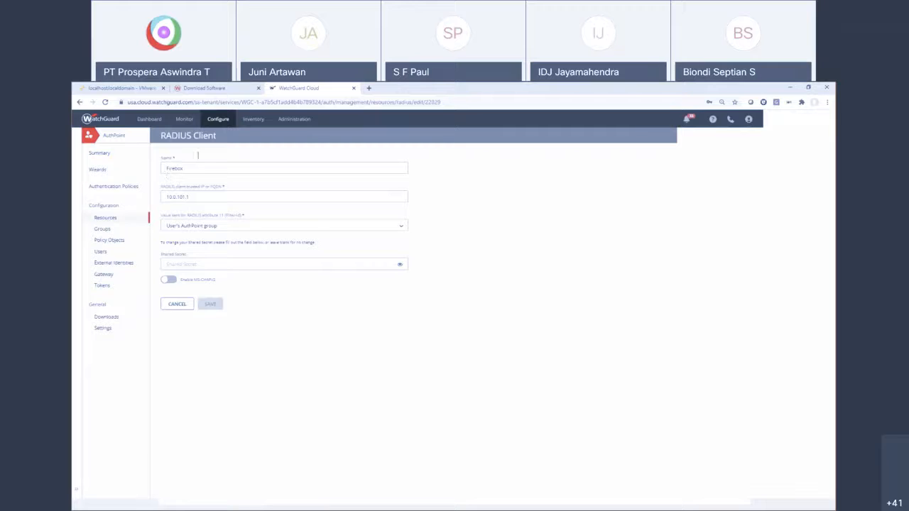
click(176, 304)
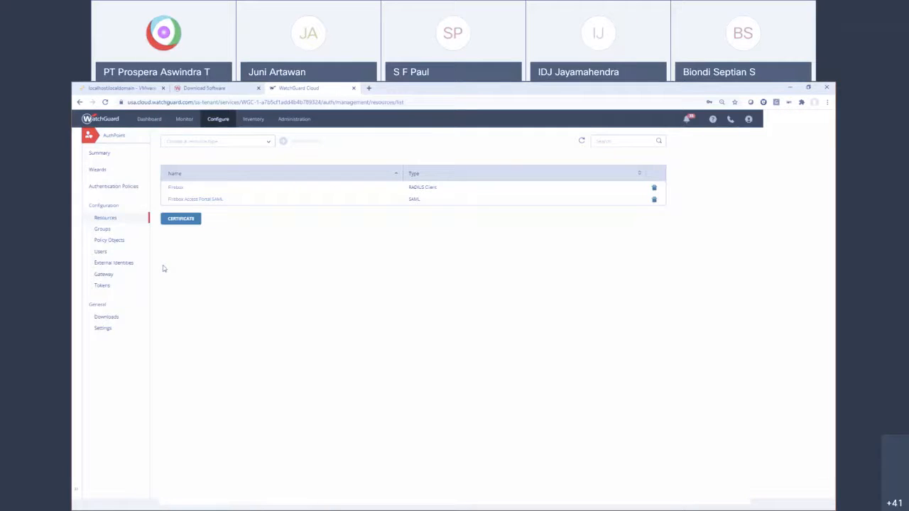
Step: Create a new AuthPoint group named Group_Test without a description and save it
click(102, 230)
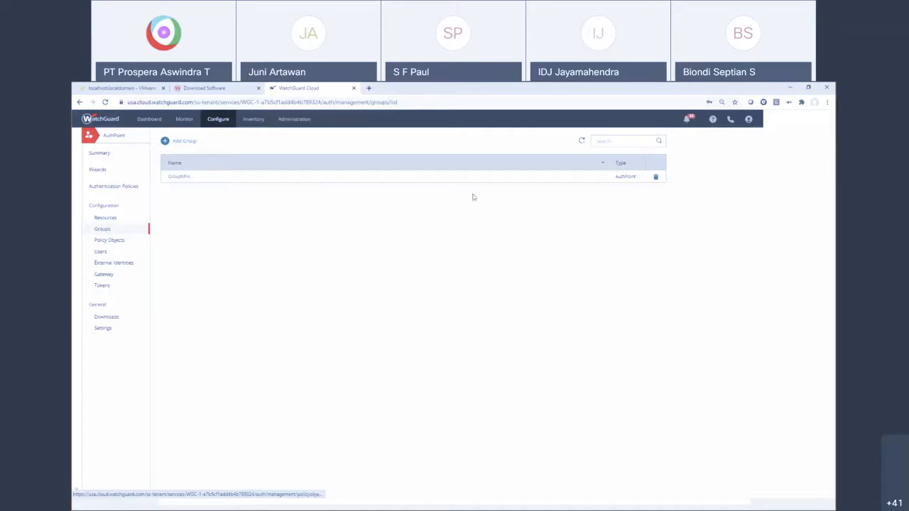
click(168, 142)
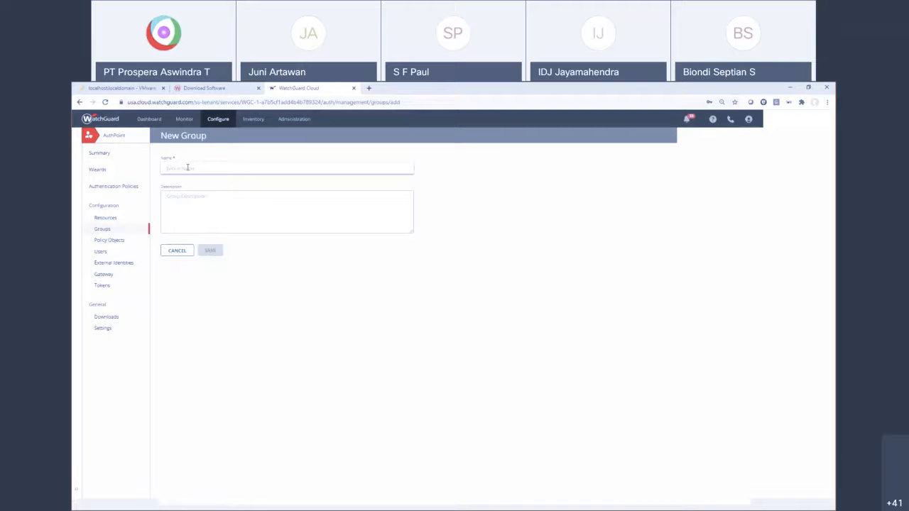
text(Group_Test)
click(206, 208)
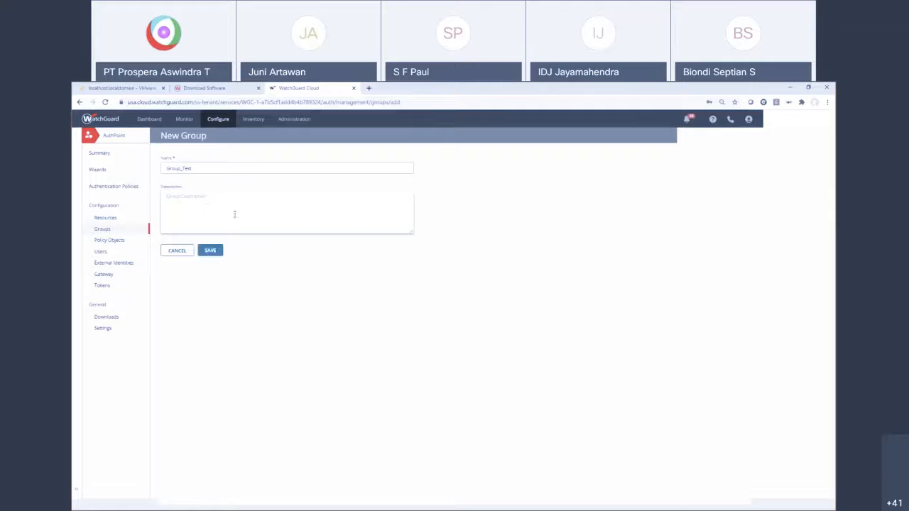
click(211, 252)
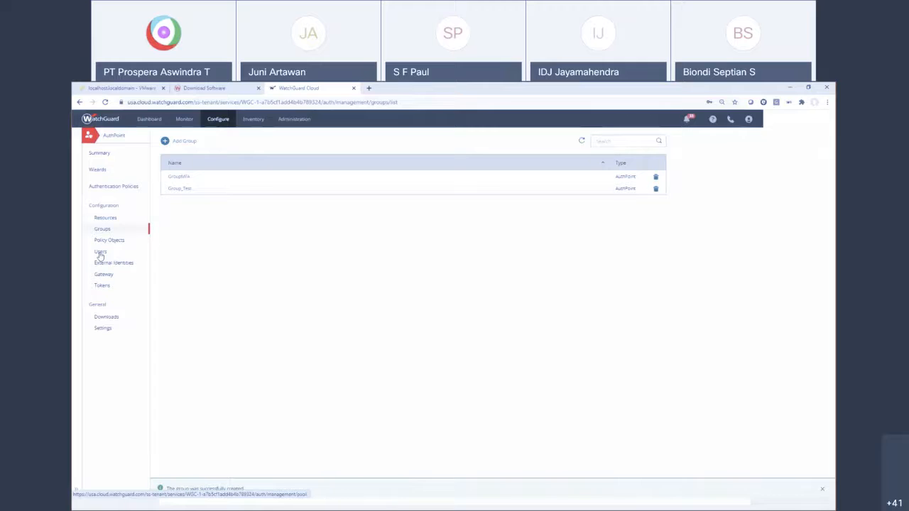
click(100, 252)
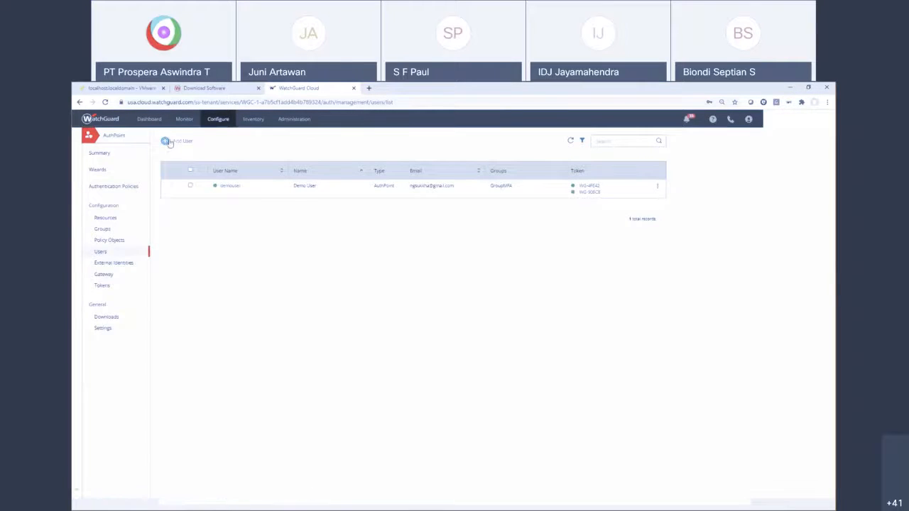
click(170, 142)
click(217, 168)
text(user)
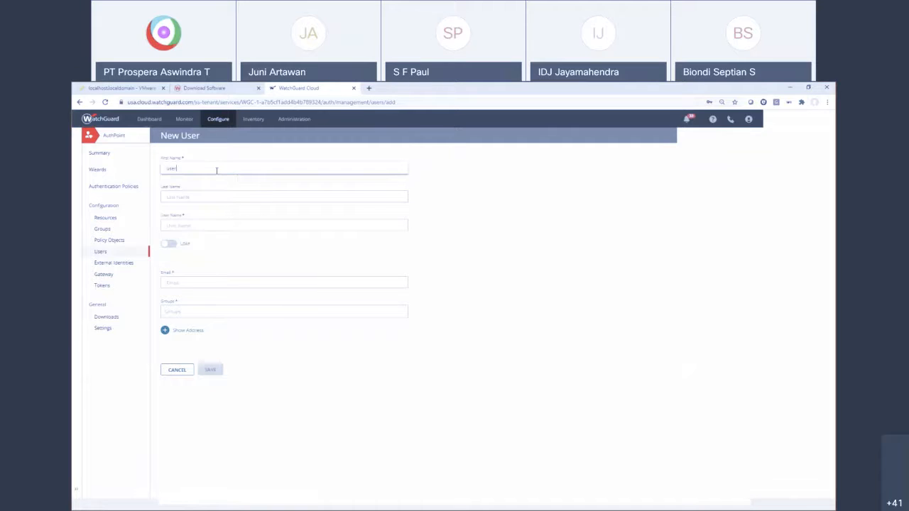
text(test)
key(Tab)
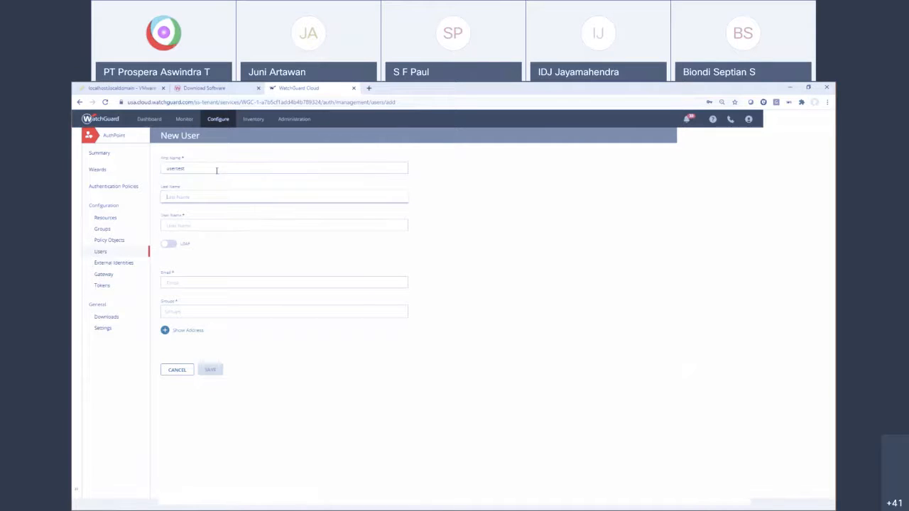
click(170, 283)
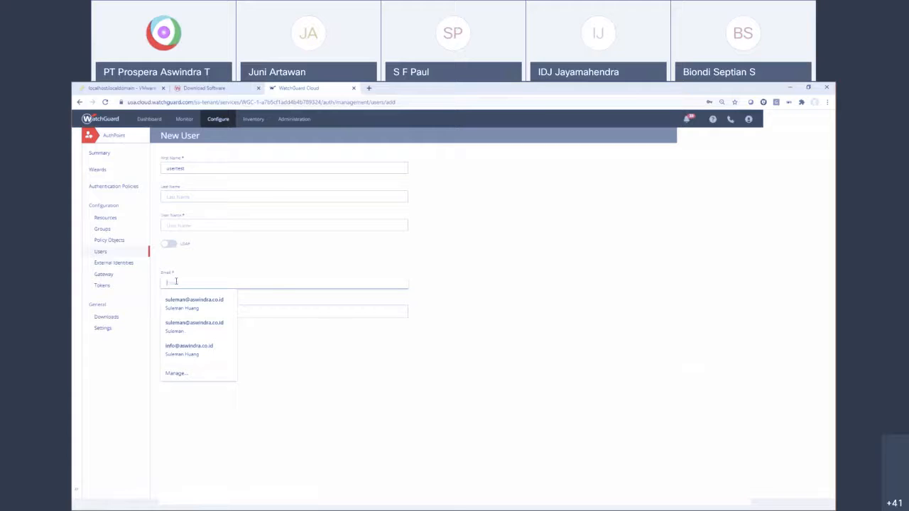
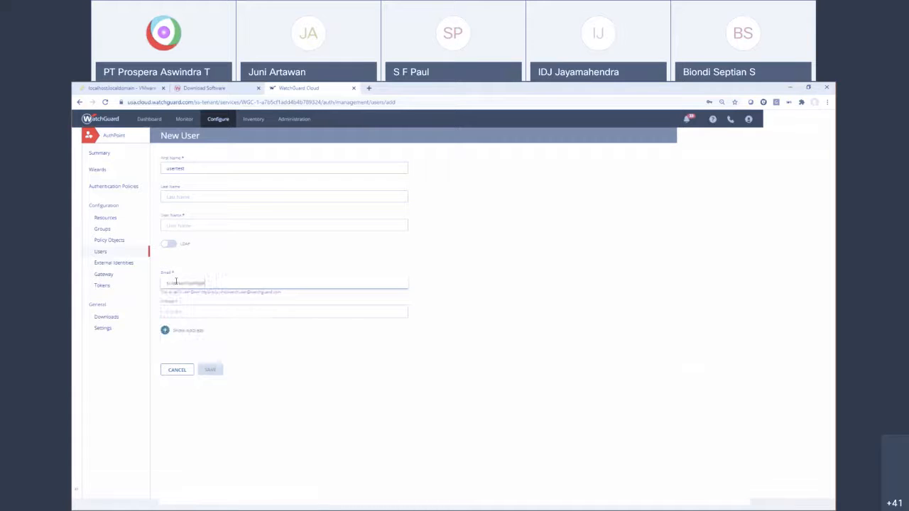
key(Tab)
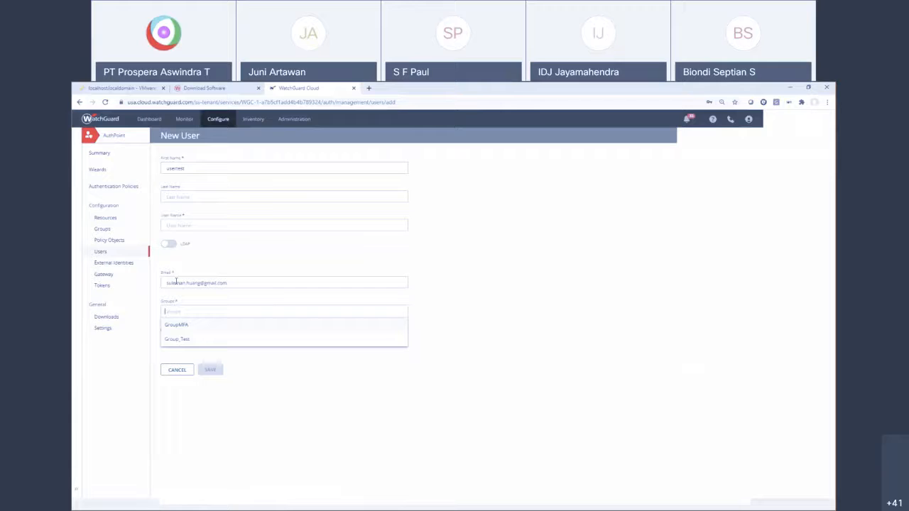
click(188, 325)
click(206, 313)
click(186, 340)
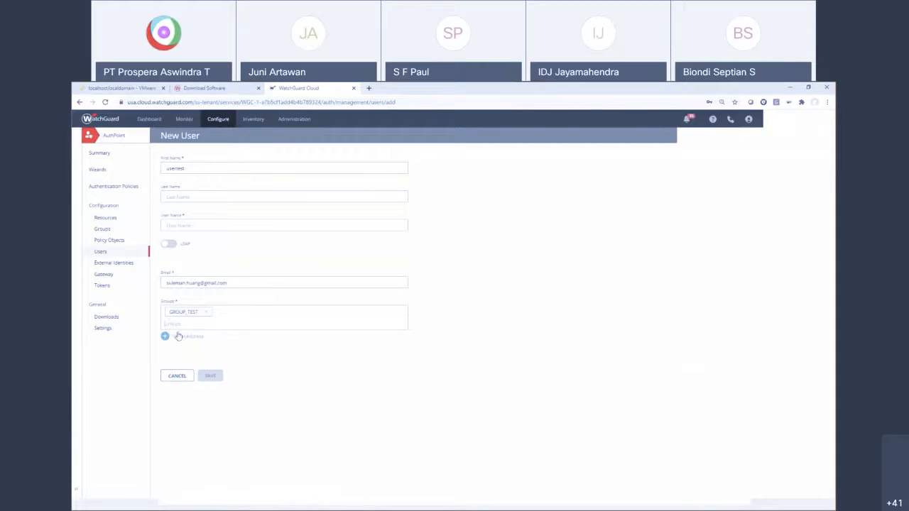
click(177, 375)
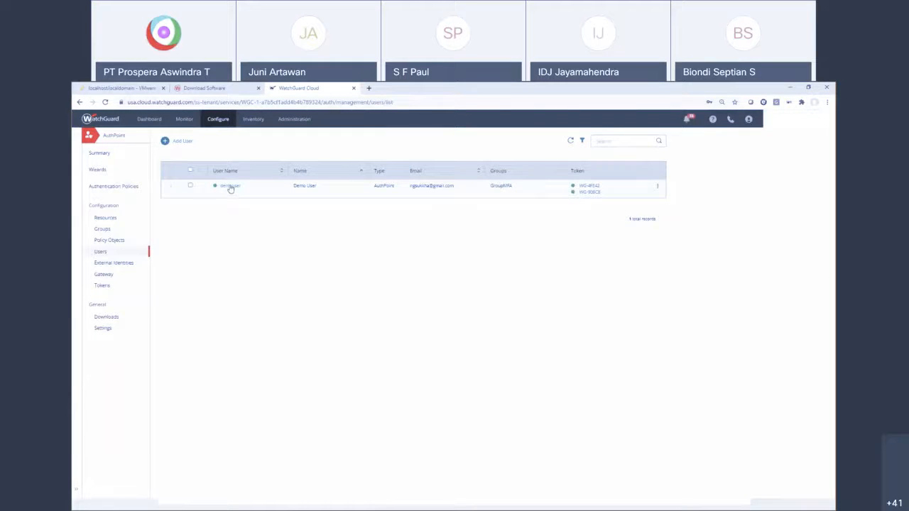
Step: Review the existing demo user's user name and group membership, and check the AuthPoint Gateway's connection status and IP address
click(229, 187)
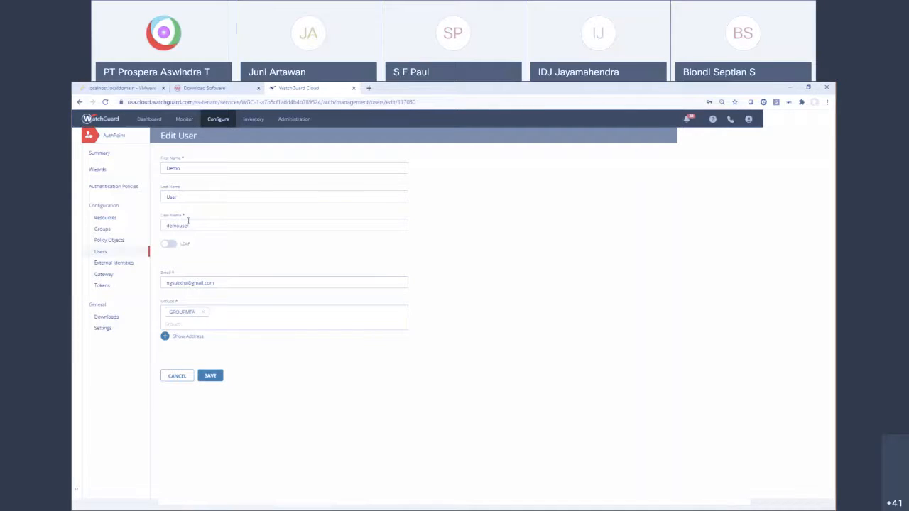
drag(166, 225, 212, 225)
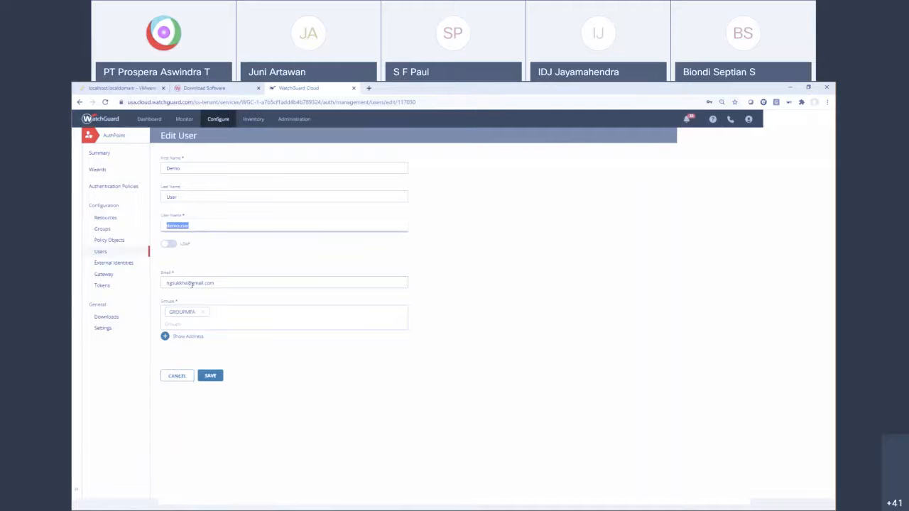
click(206, 376)
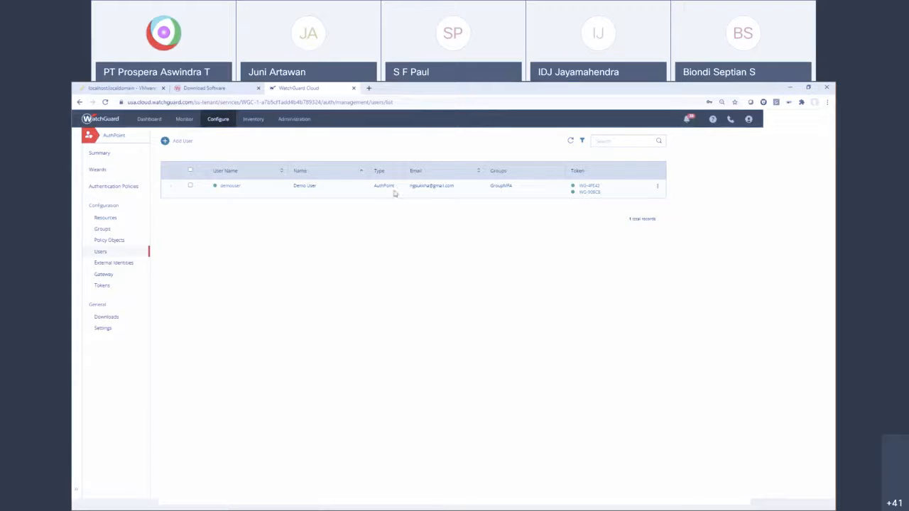
click(107, 277)
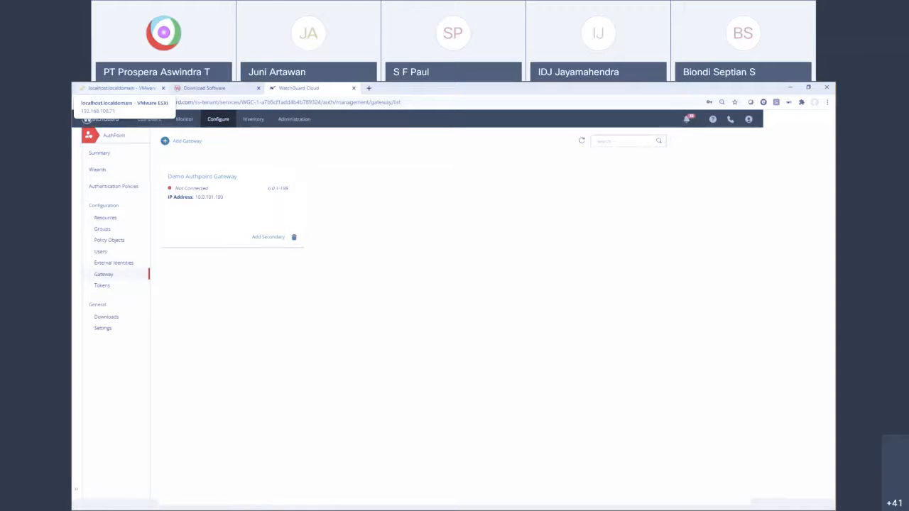
Step: Switch to VMware ESXi, identify the AuthPoint Gateway machine in the topology diagram, and open the Win10x64 virtual machine's console
click(119, 88)
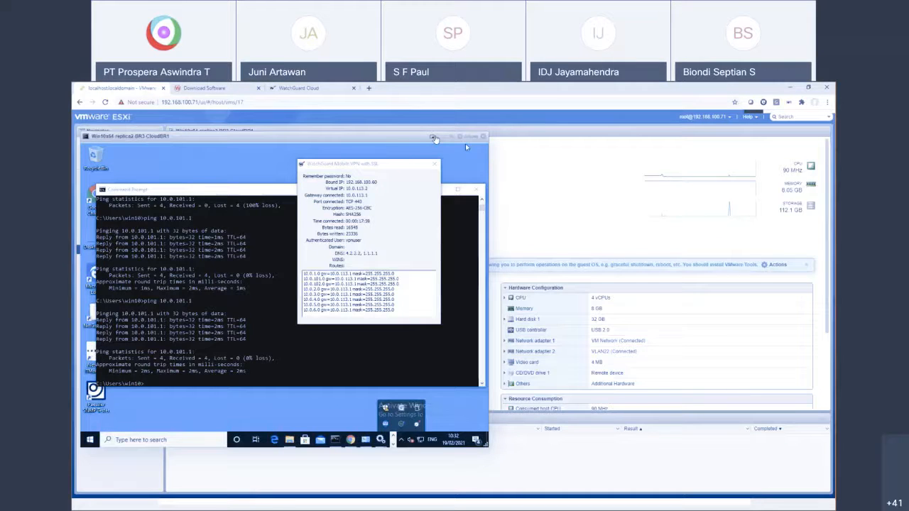
click(435, 137)
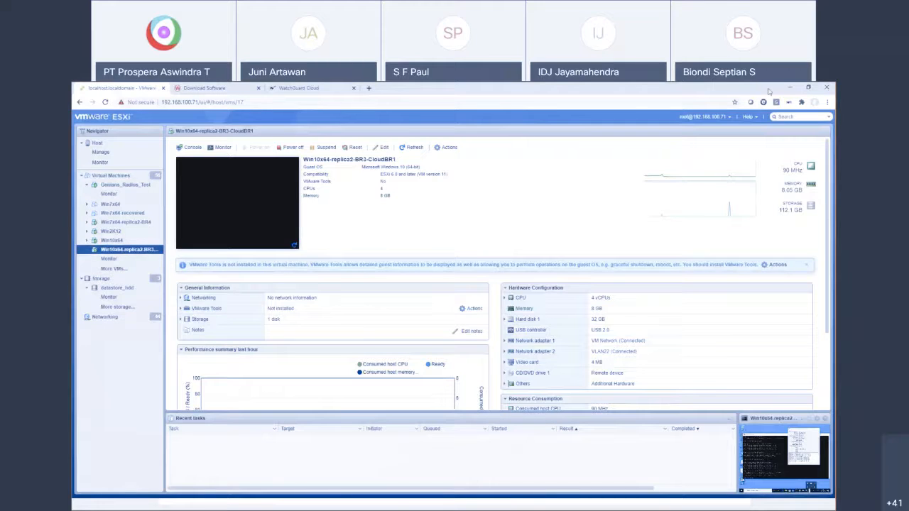
click(790, 88)
click(198, 197)
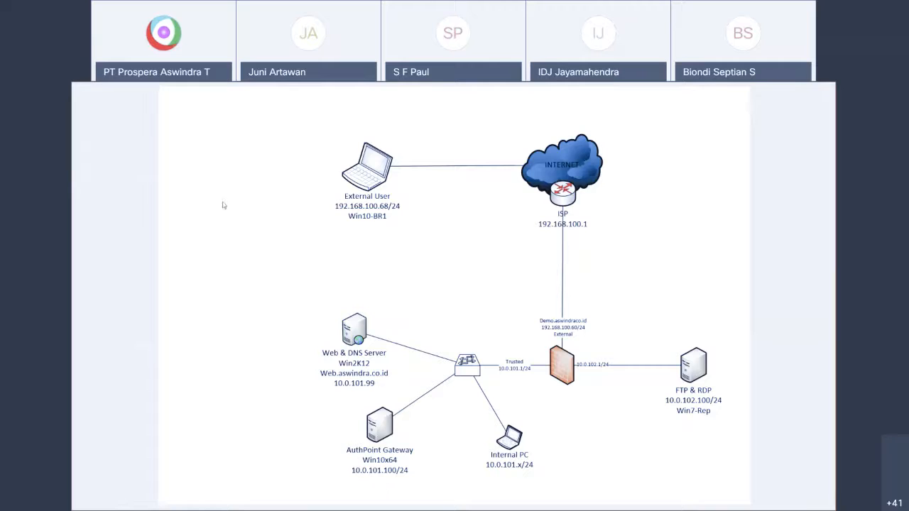
key(alt+Tab)
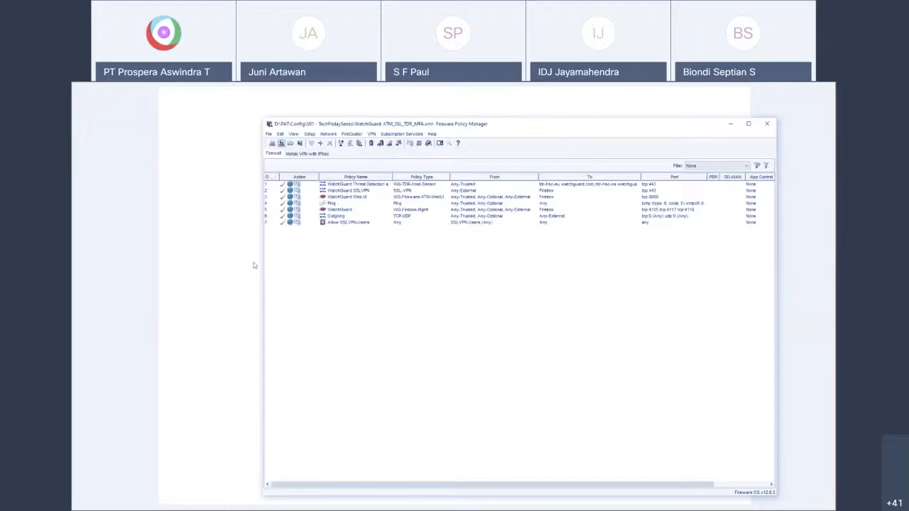
key(alt+Tab)
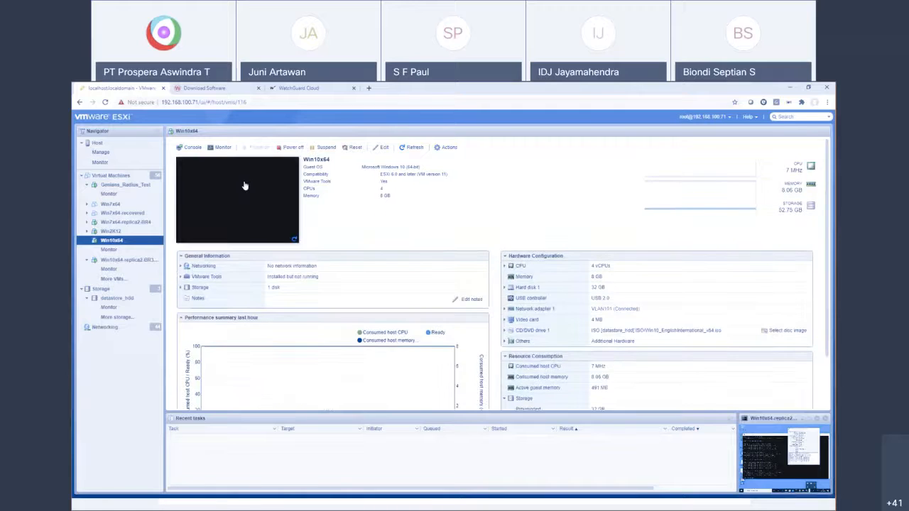
click(244, 186)
drag(334, 142, 234, 132)
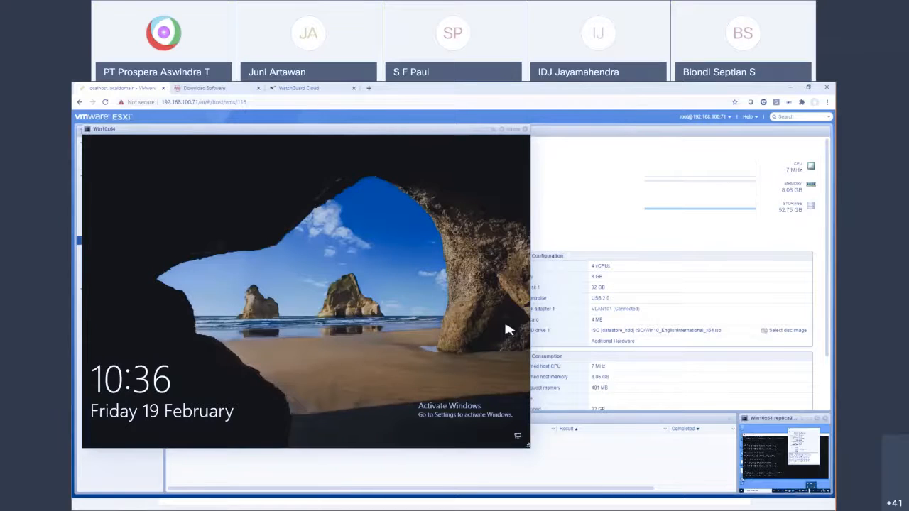
Step: Unlock the Win10x64 machine with the account password and minimize the open browser window
click(505, 329)
text(•••)
key(Return)
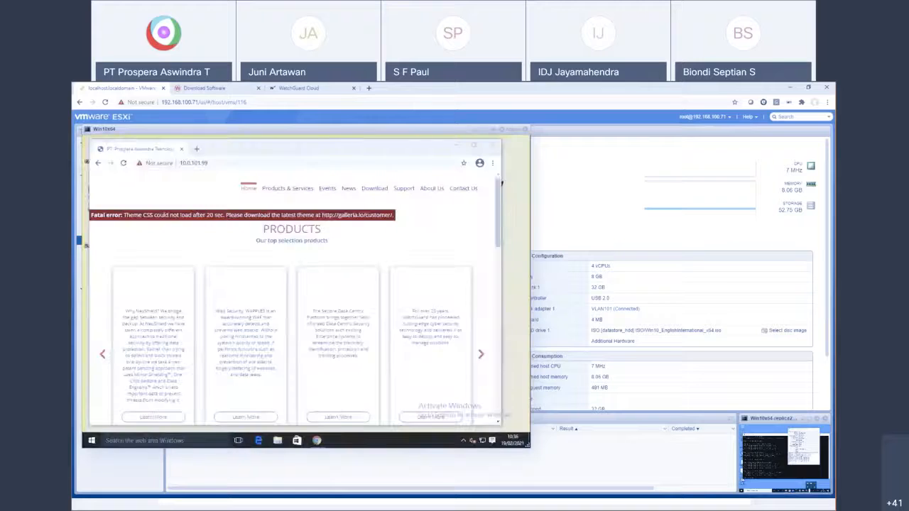
click(455, 144)
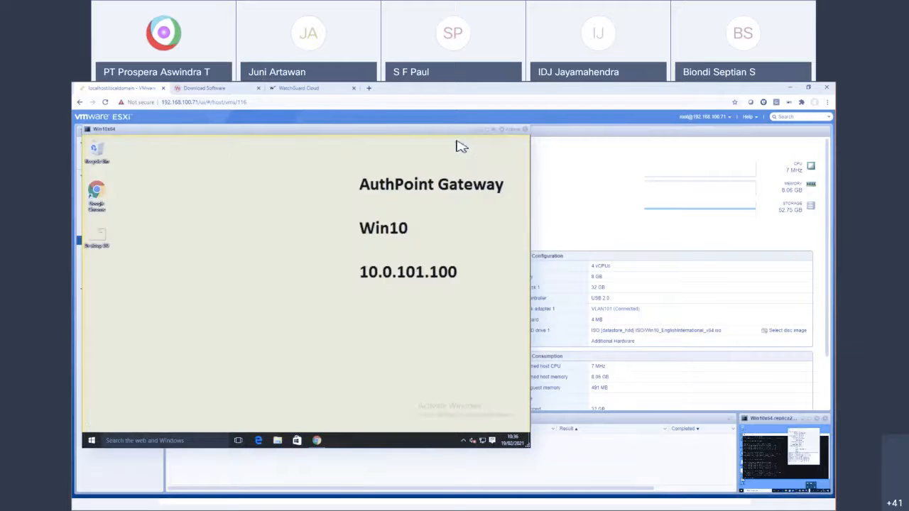
Step: Open Windows Services, examine the running status of the WatchGuard AuthPoint services, and close the window
click(99, 441)
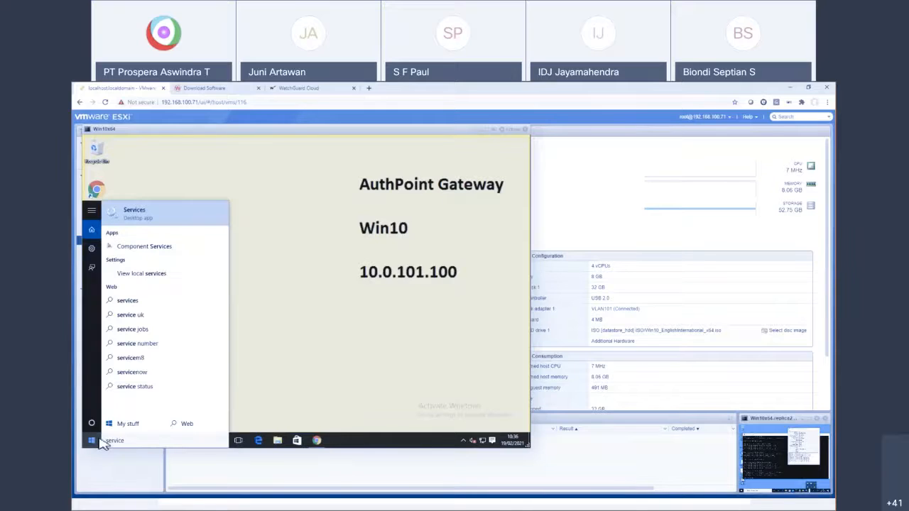
click(99, 441)
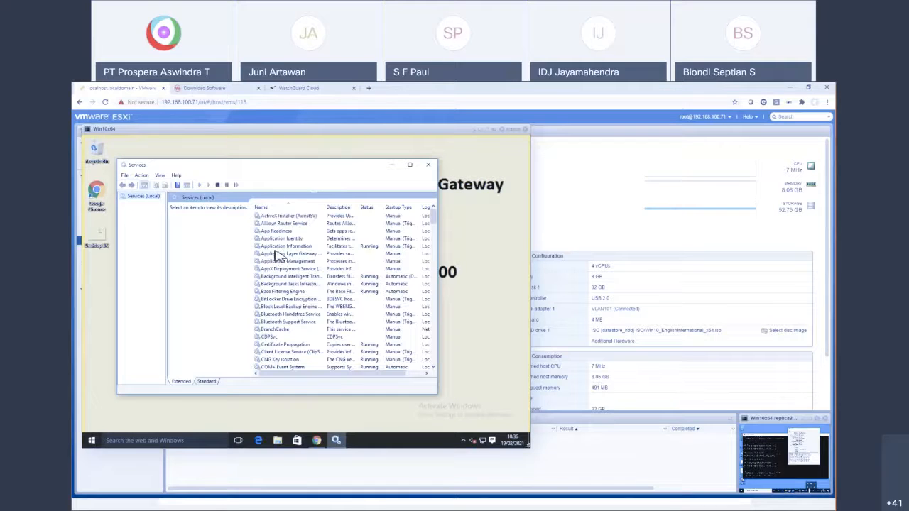
click(286, 246)
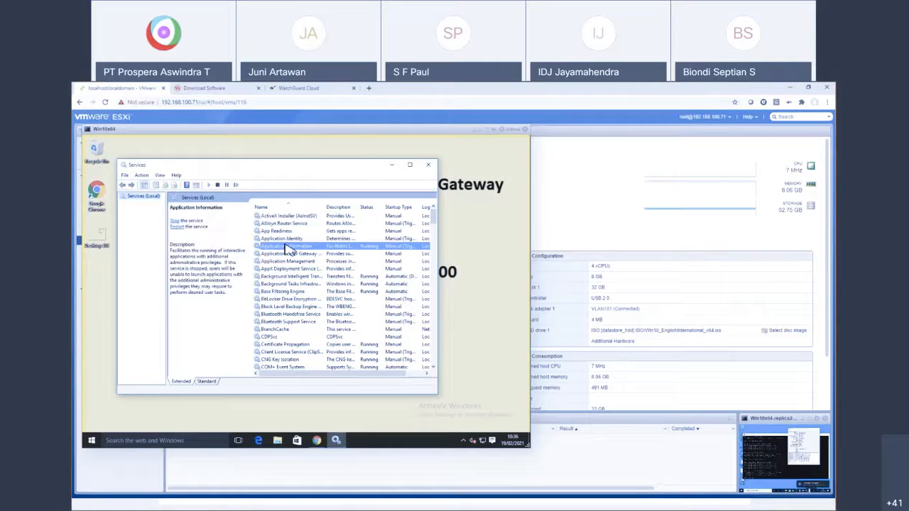
key(w)
click(296, 224)
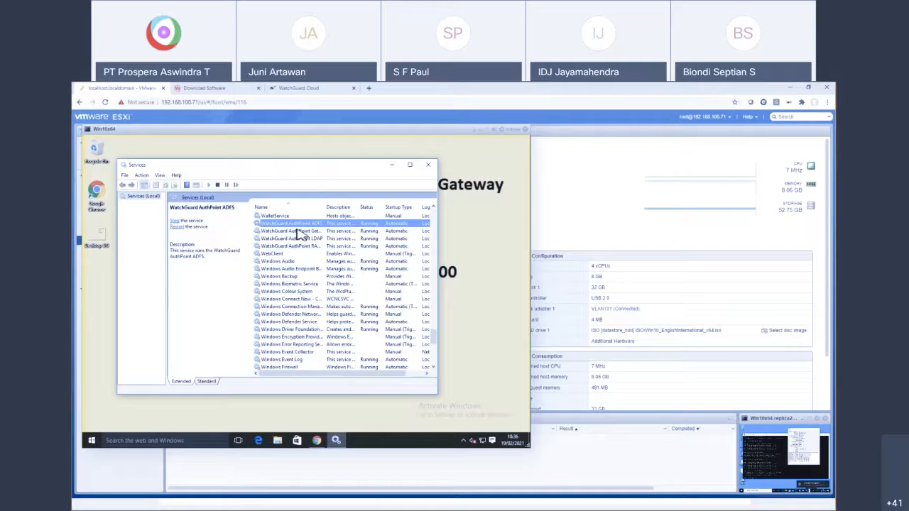
click(428, 165)
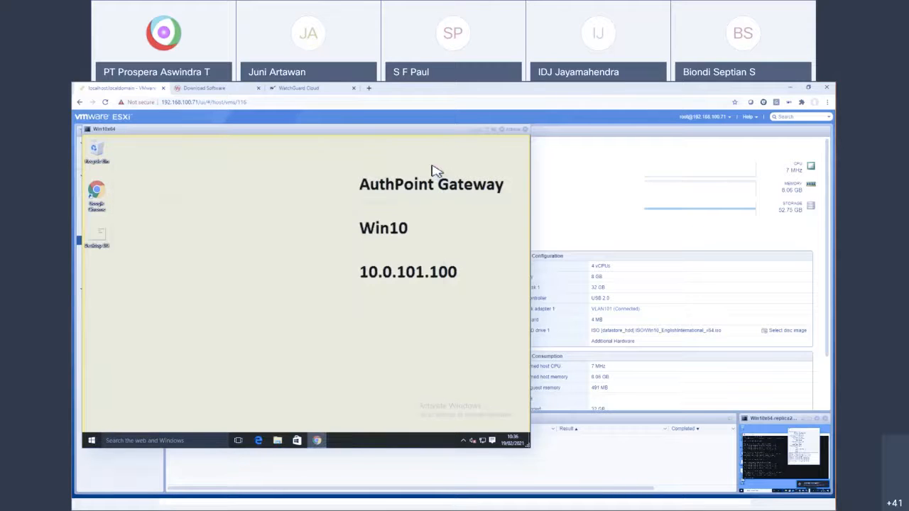
Step: Uninstall WatchGuard AuthPoint Gateway from the Win10x64 machine's installed programs, allowing the removal under User Account Control
click(92, 441)
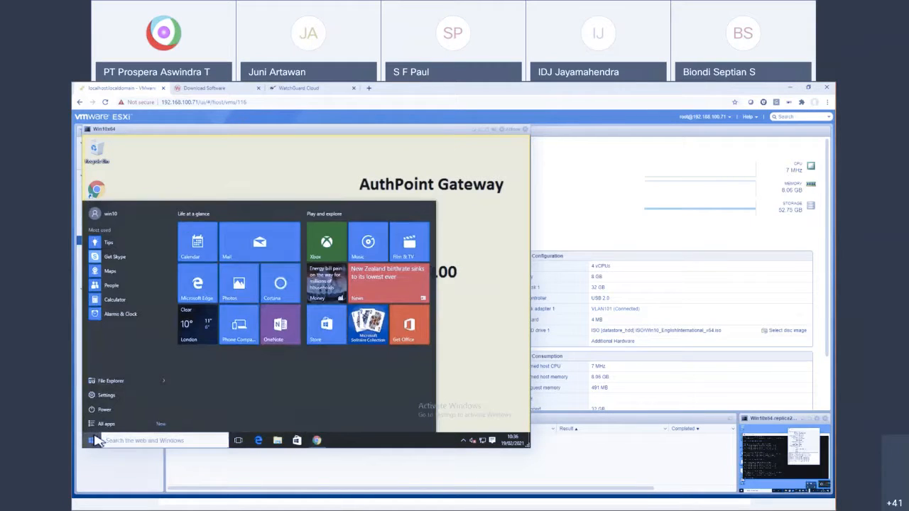
click(96, 439)
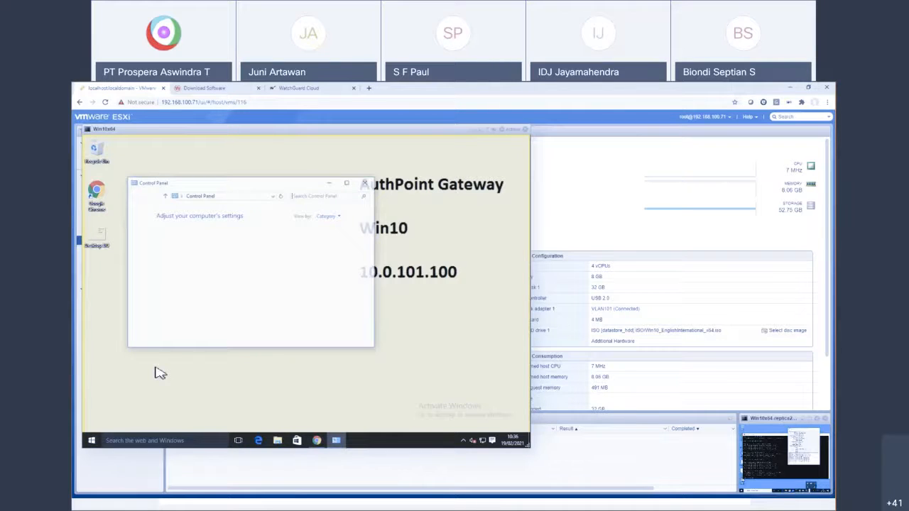
click(201, 345)
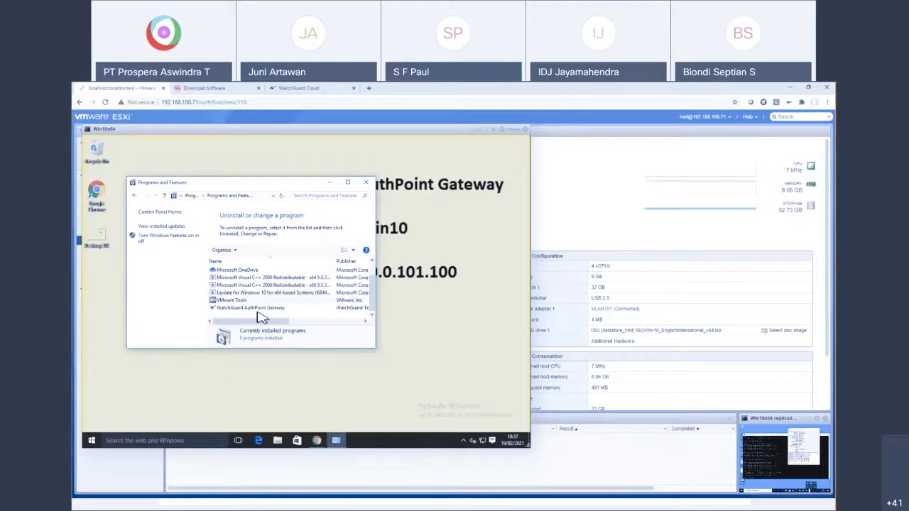
click(257, 310)
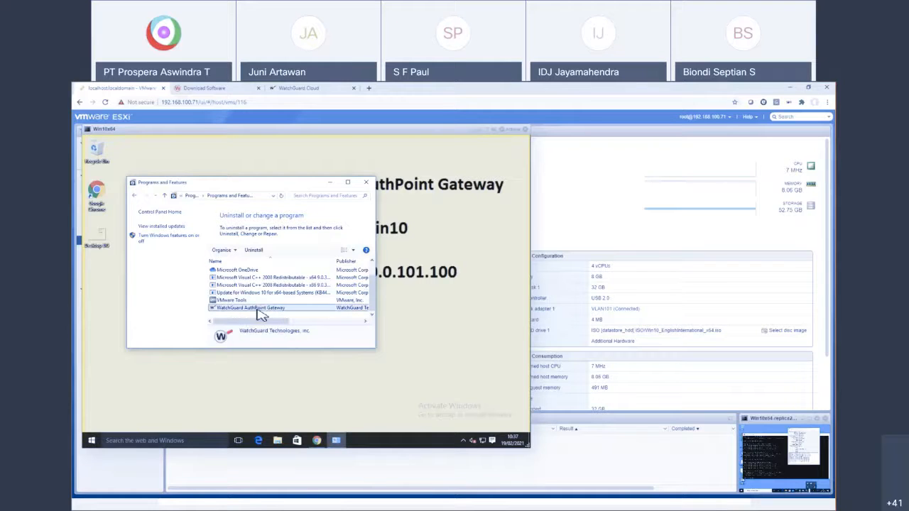
click(254, 251)
click(346, 287)
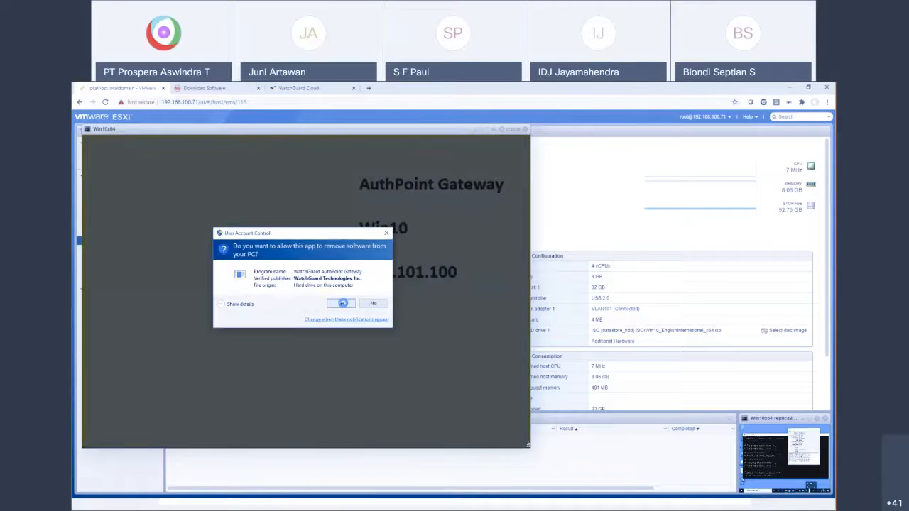
click(341, 304)
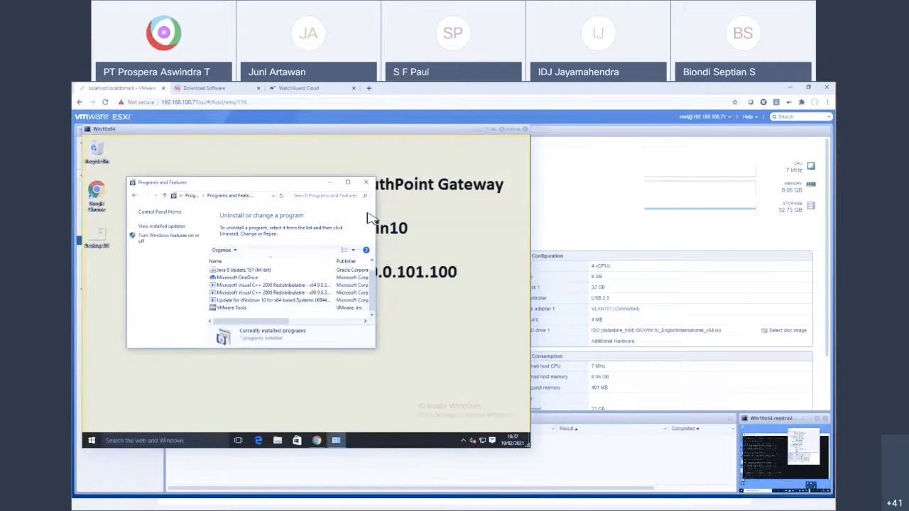
Step: Close the installed programs window and restart the Win10x64 virtual machine
click(366, 182)
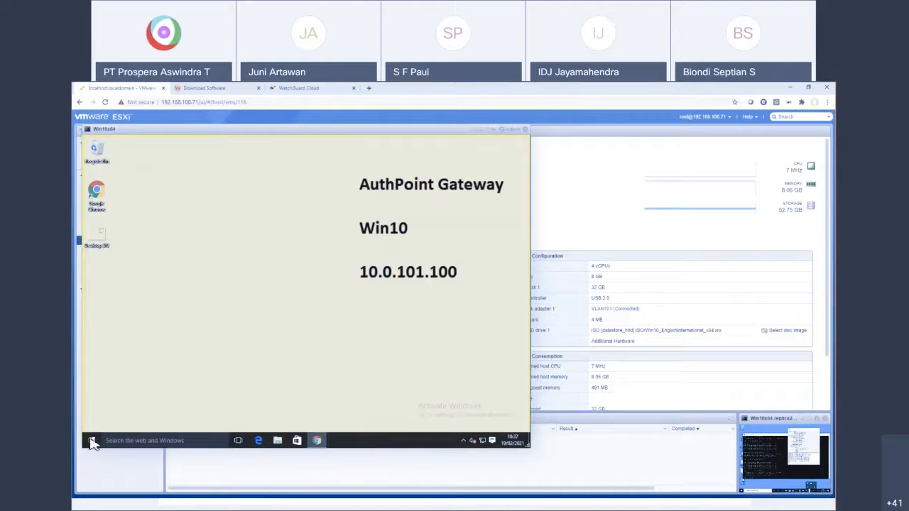
click(93, 438)
click(100, 410)
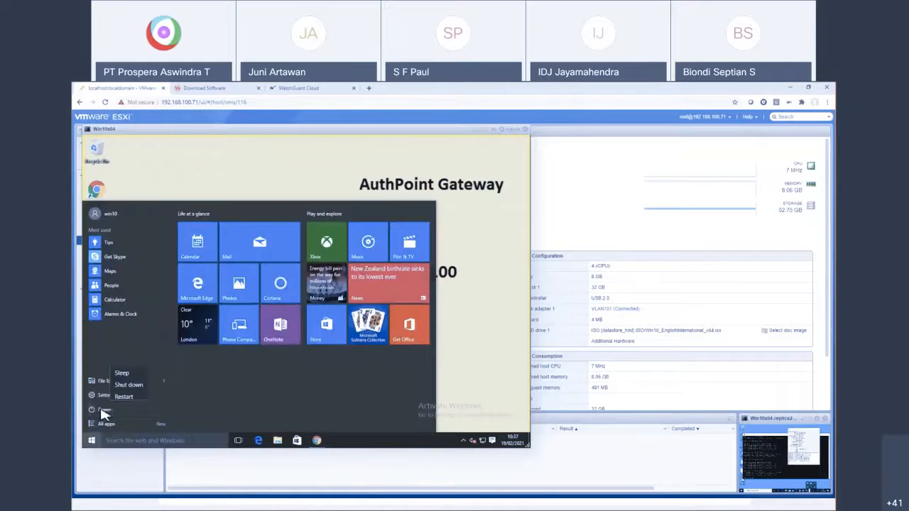
click(122, 395)
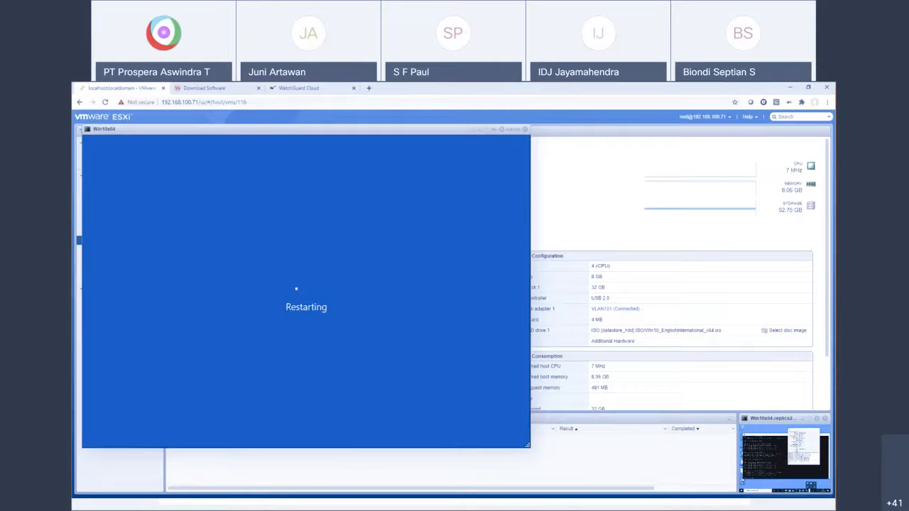
Step: Switch to WatchGuard Cloud and delete the Demo Authpoint Gateway from the AuthPoint gateways
click(299, 89)
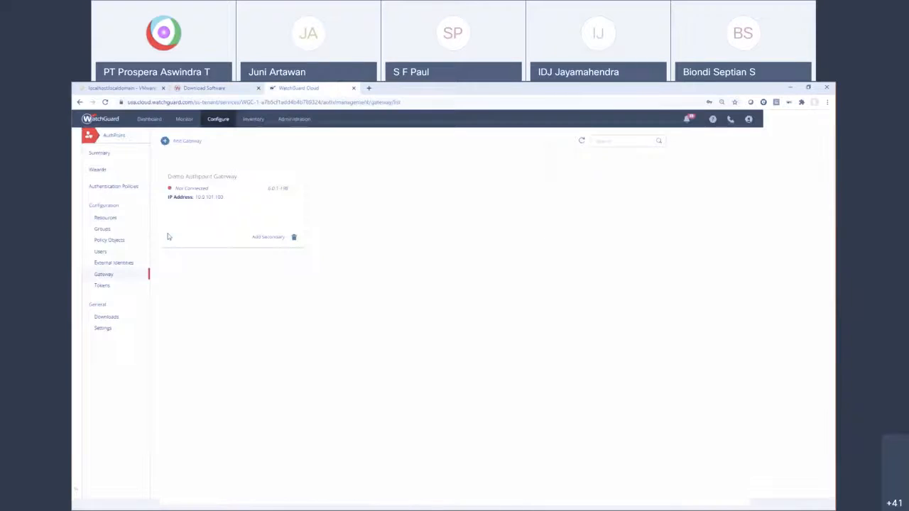
click(171, 143)
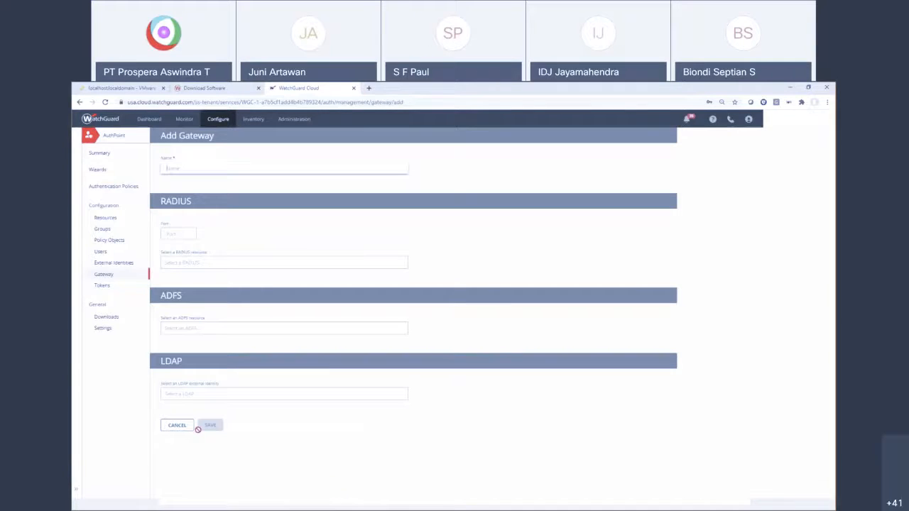
click(186, 426)
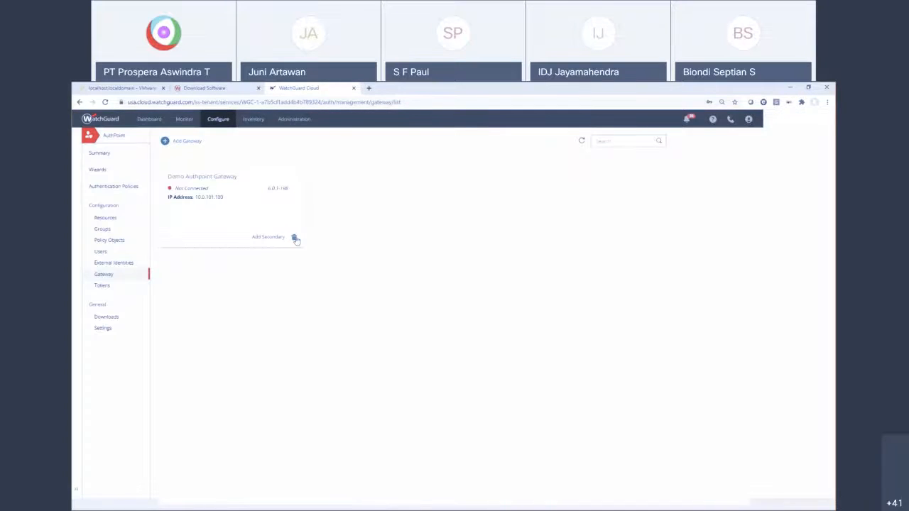
click(295, 238)
click(522, 325)
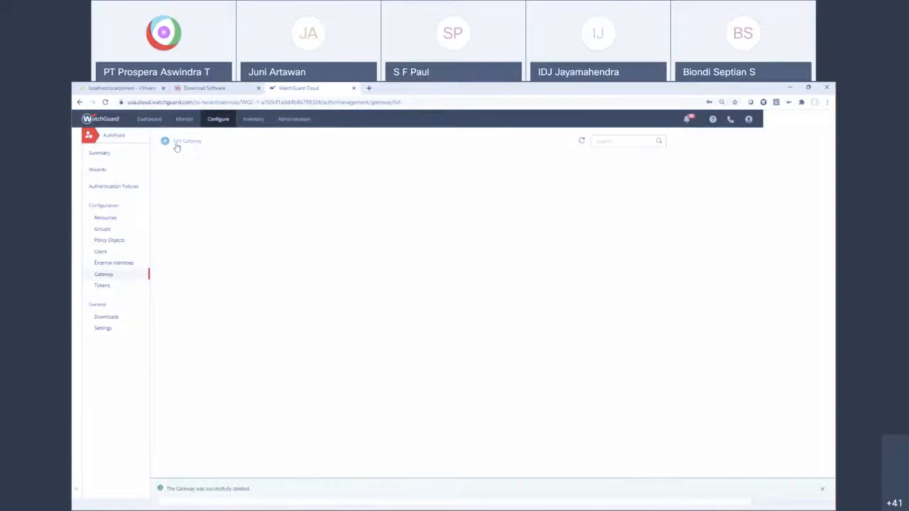
Step: Start a new AuthPoint gateway named WG Authpoint GW and set its RADIUS port to 1812
click(176, 146)
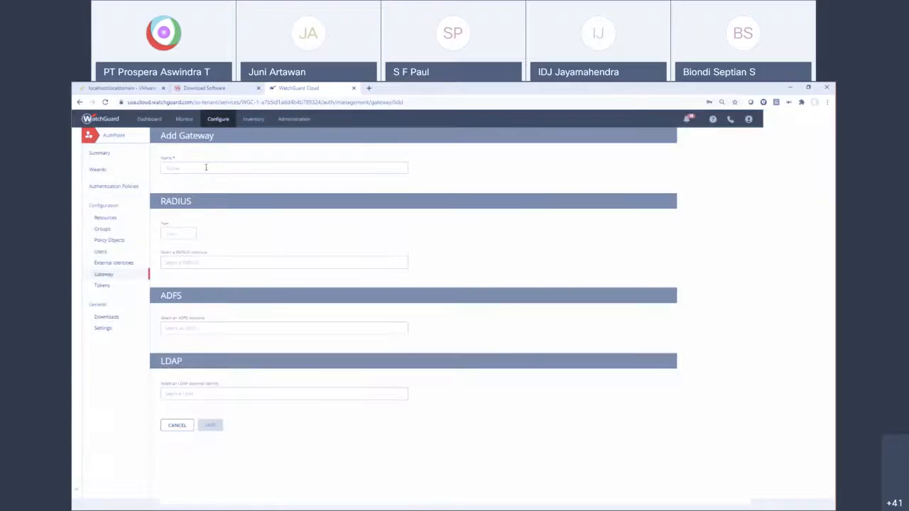
click(206, 167)
text(WG)
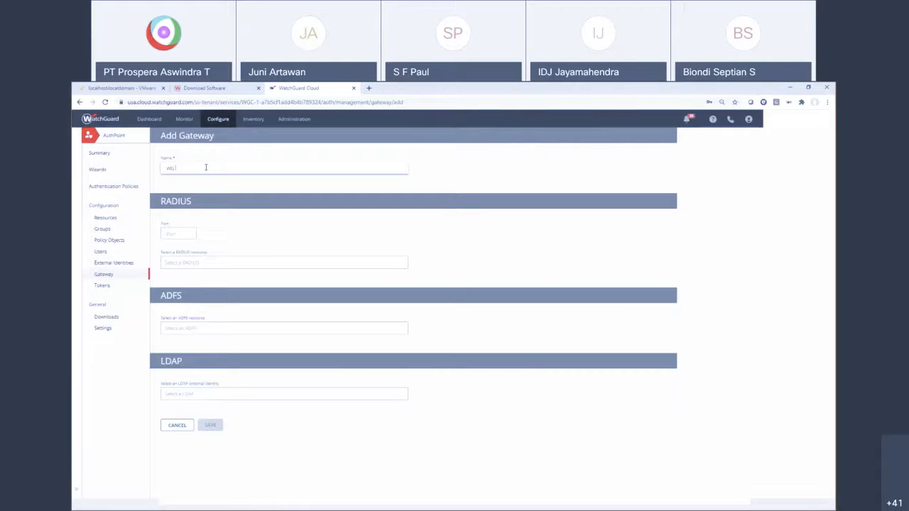
text( AuthPoint GW)
click(175, 234)
text(1812)
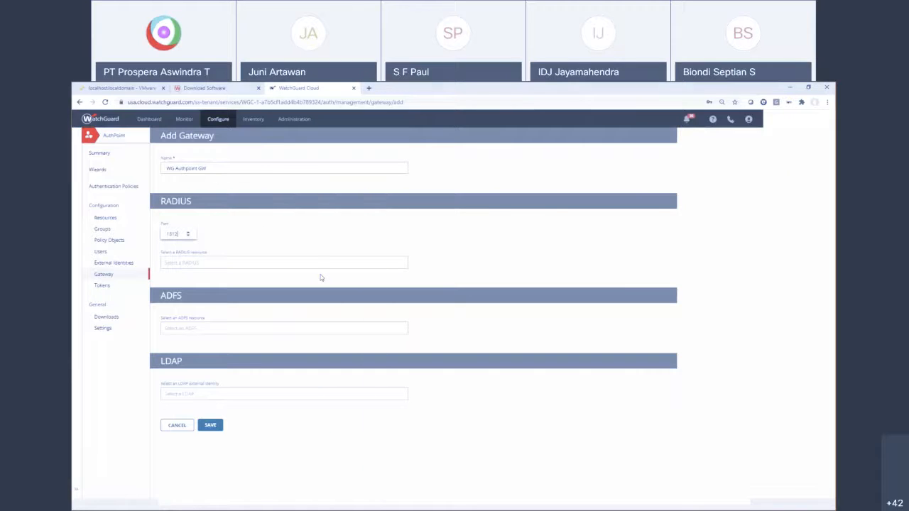
Step: Check the topology diagram and firewall policies, assign the Firebox RADIUS resource to the new gateway, and save it
key(alt+Tab)
key(alt+Tab)
key(alt+Tab)
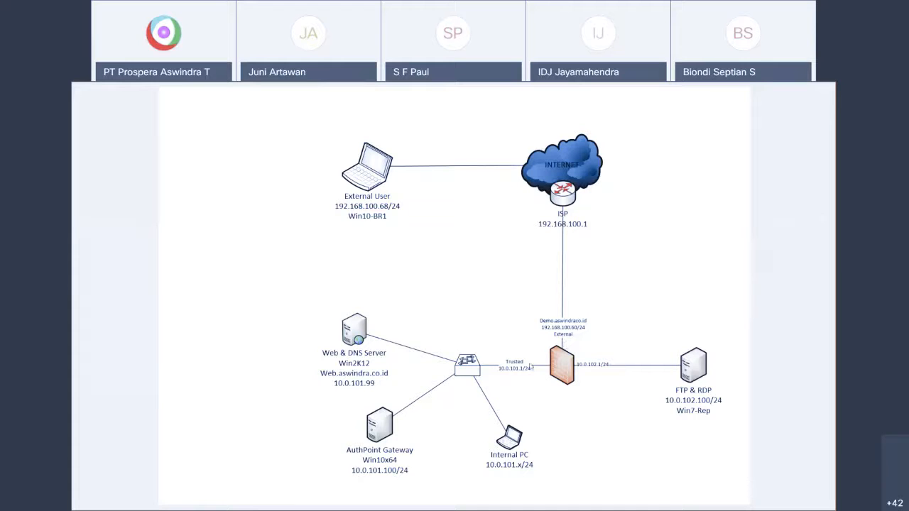
key(alt+Tab)
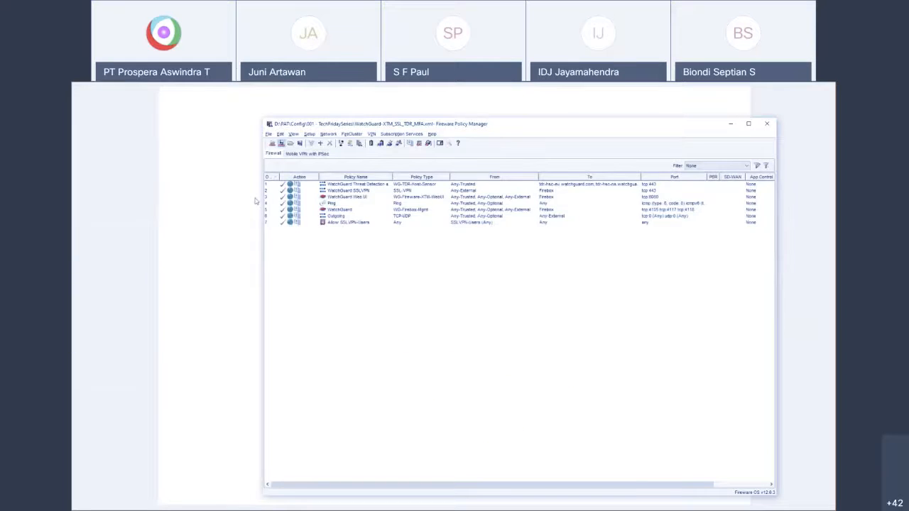
key(alt+Tab)
click(207, 260)
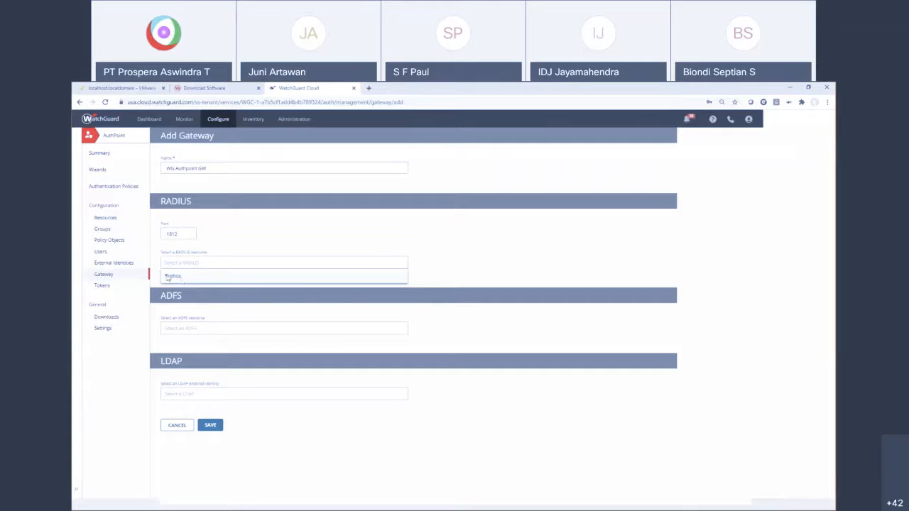
click(190, 277)
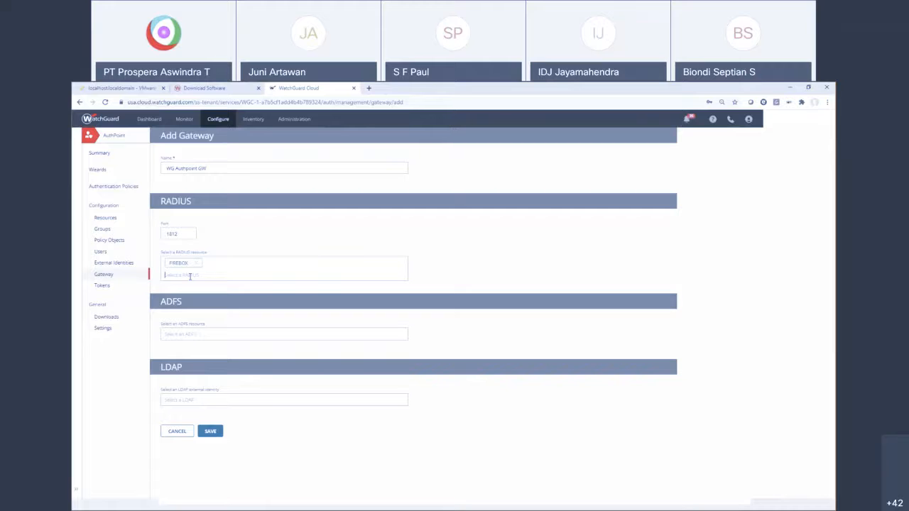
click(211, 435)
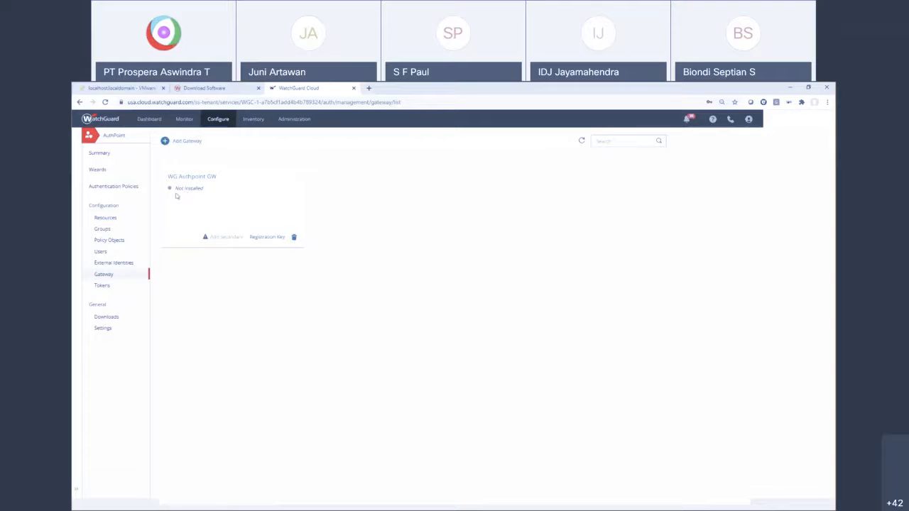
Step: Copy the WG Authpoint GW registration key into a new Notepad document and close the key dialog
triple_click(180, 188)
click(263, 239)
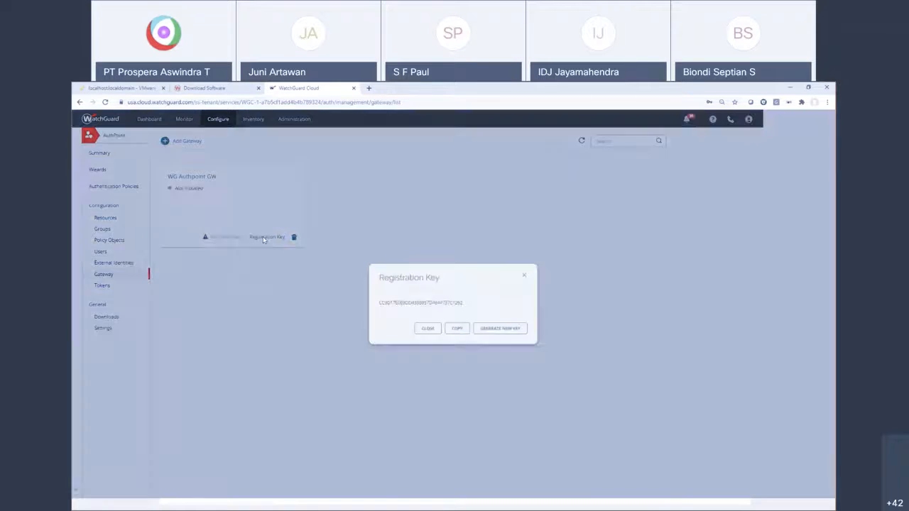
click(455, 331)
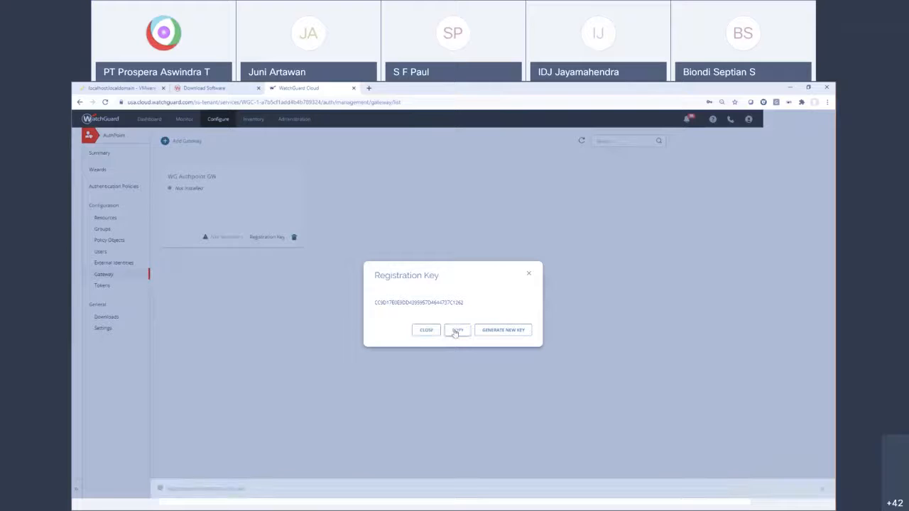
key(super+r)
text(notepad)
key(Return)
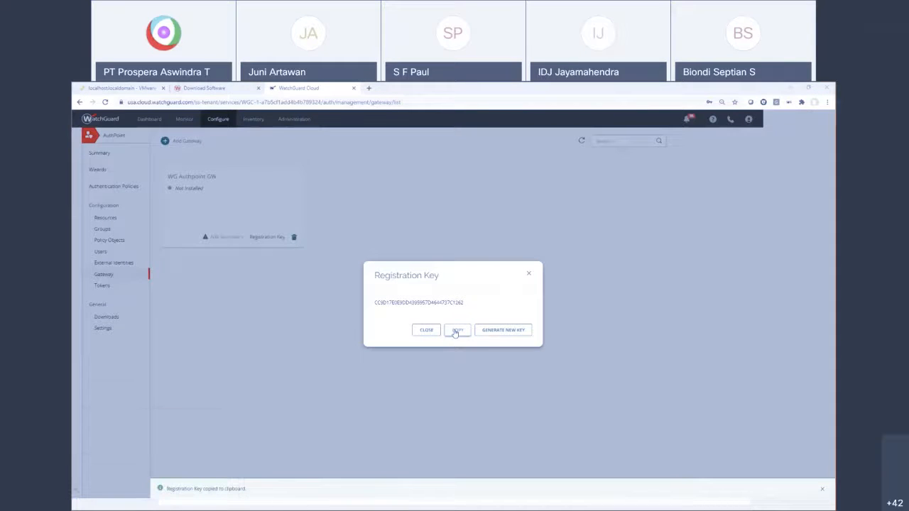
key(ctrl+v)
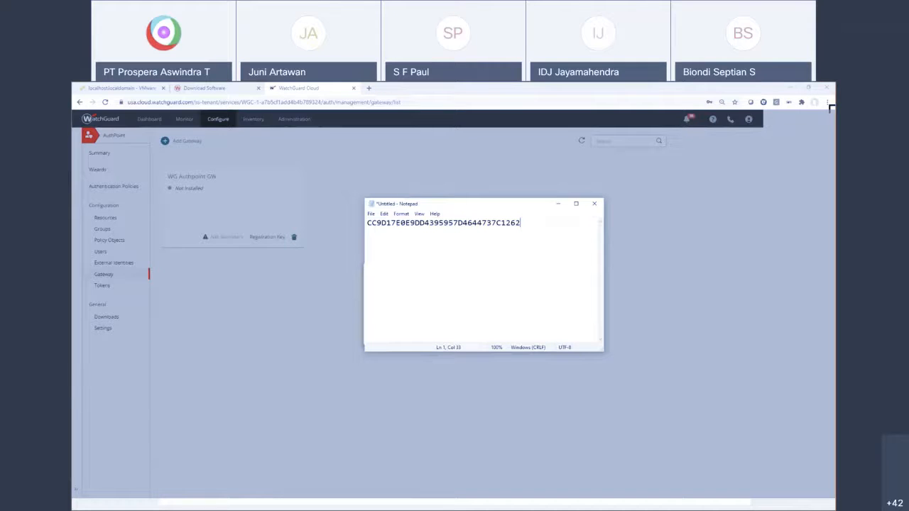
key(alt+Tab)
click(531, 275)
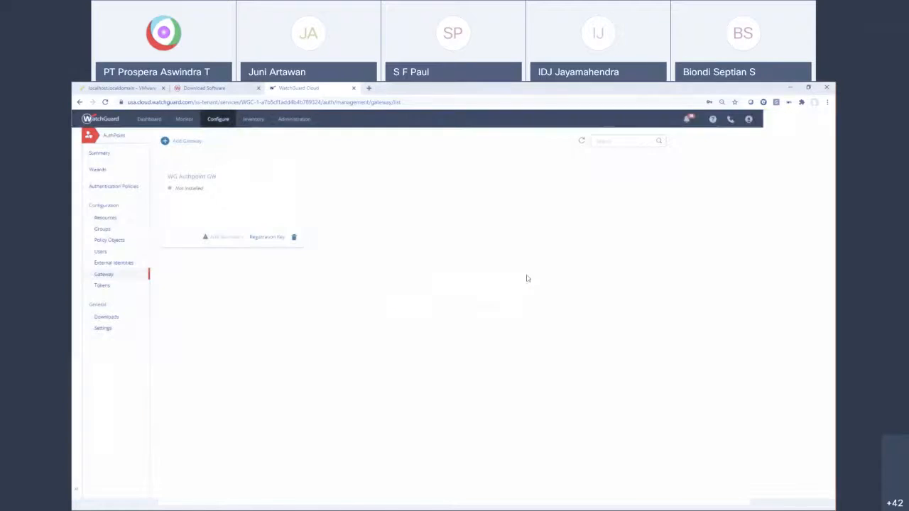
Step: Examine the Windows Gateway Installer's version and system requirements among the AuthPoint downloads
click(104, 317)
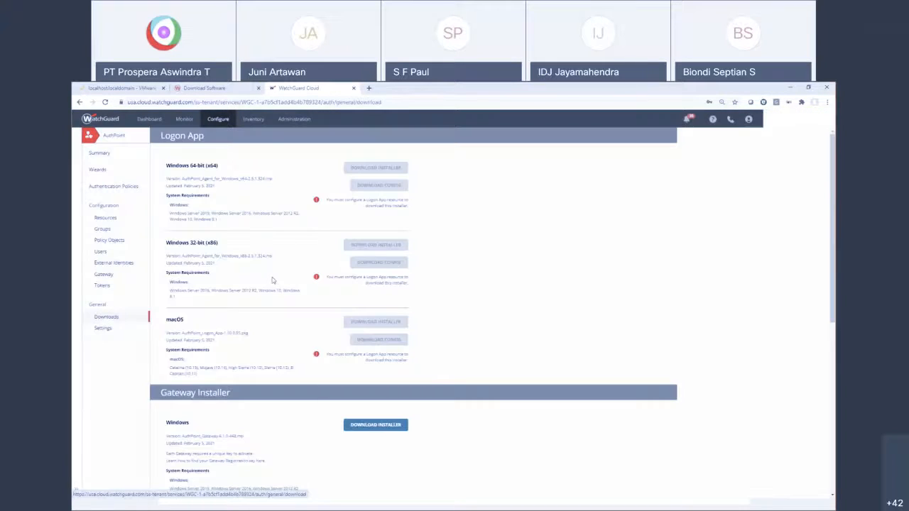
scroll(278, 290, down, 3)
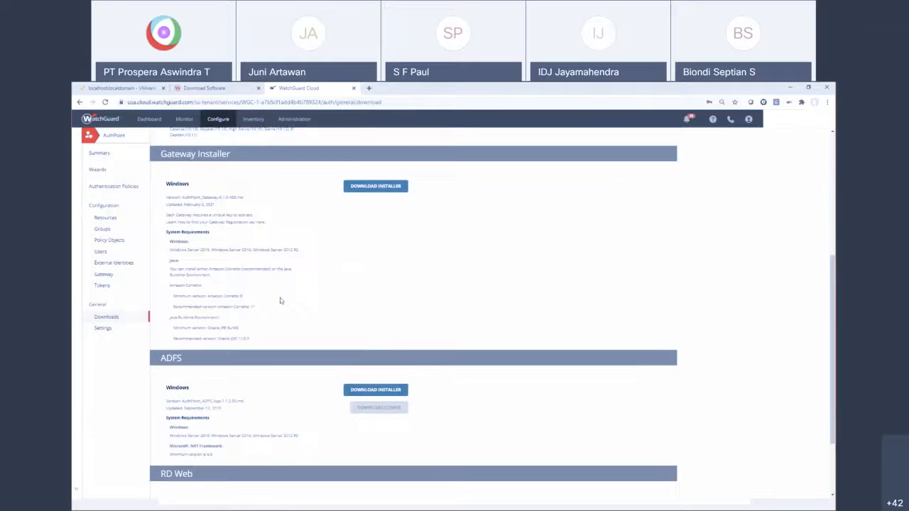
scroll(277, 291, up, 1)
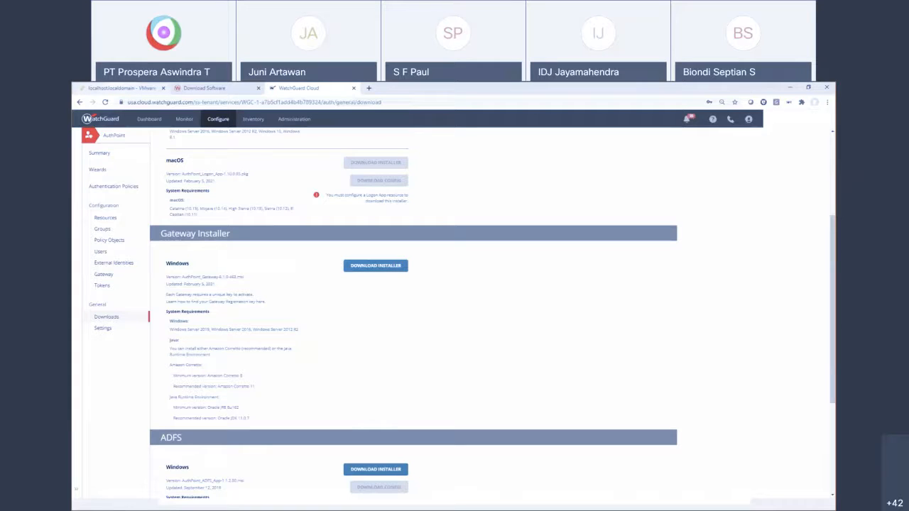
Step: Return to the Win10x64 console in VMware ESXi and sign in with the account password
click(121, 88)
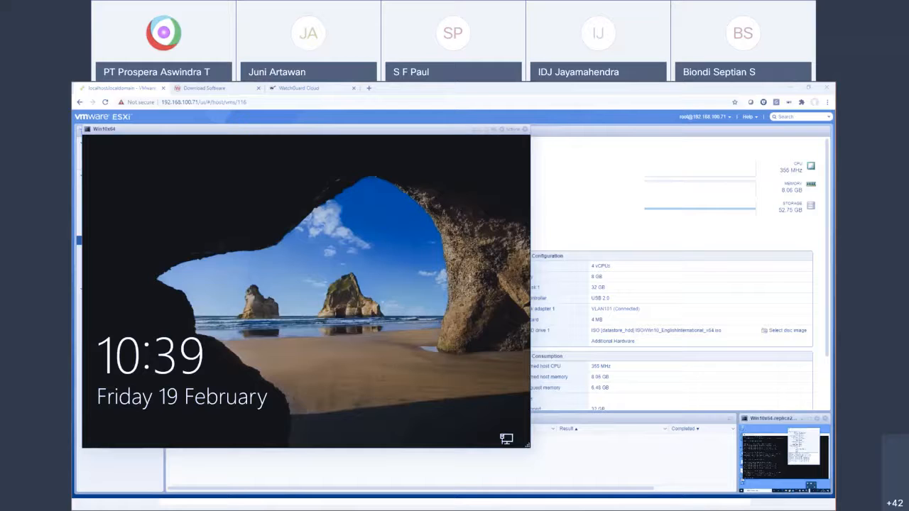
click(289, 296)
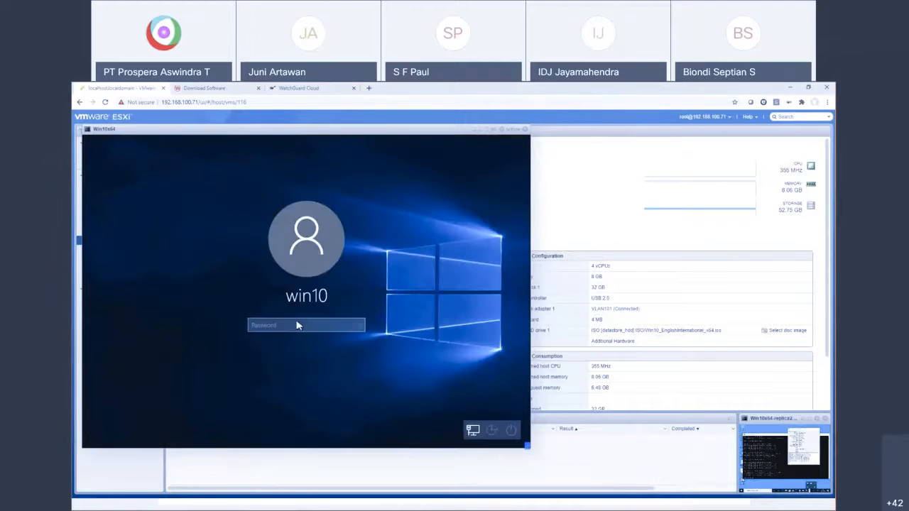
text(••)
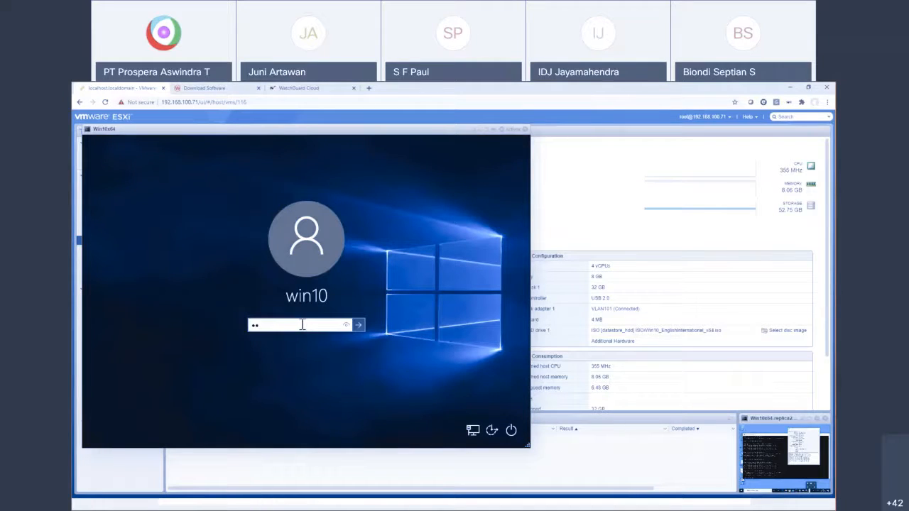
text(••••••)
key(Return)
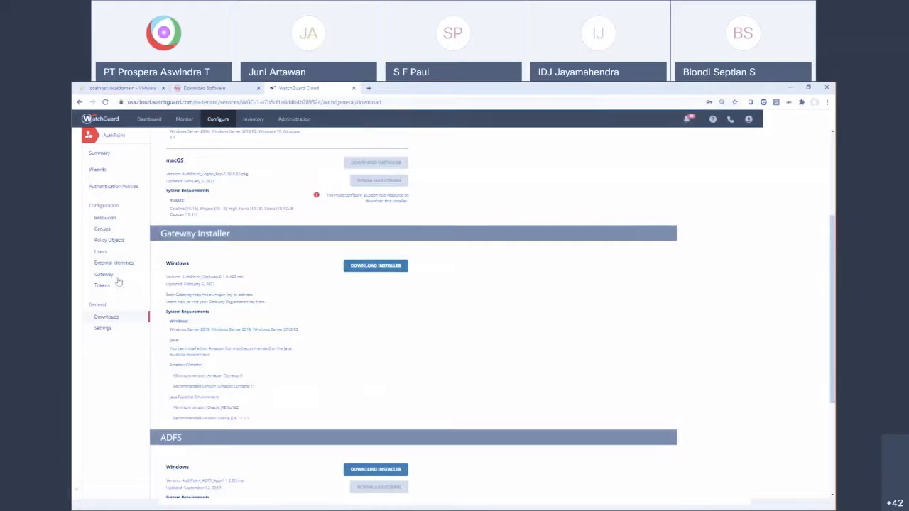
Step: View the registration key of WG Authpoint GW in WatchGuard Cloud again and close the dialog
click(109, 274)
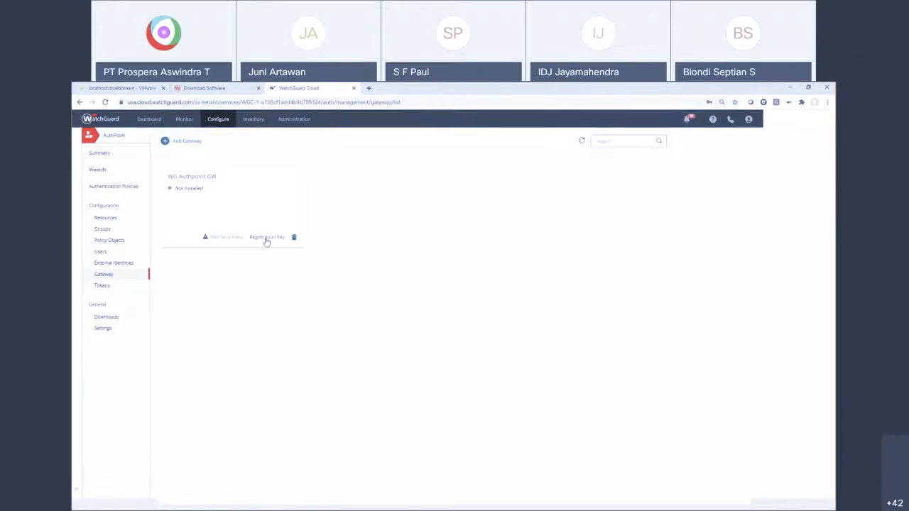
click(267, 237)
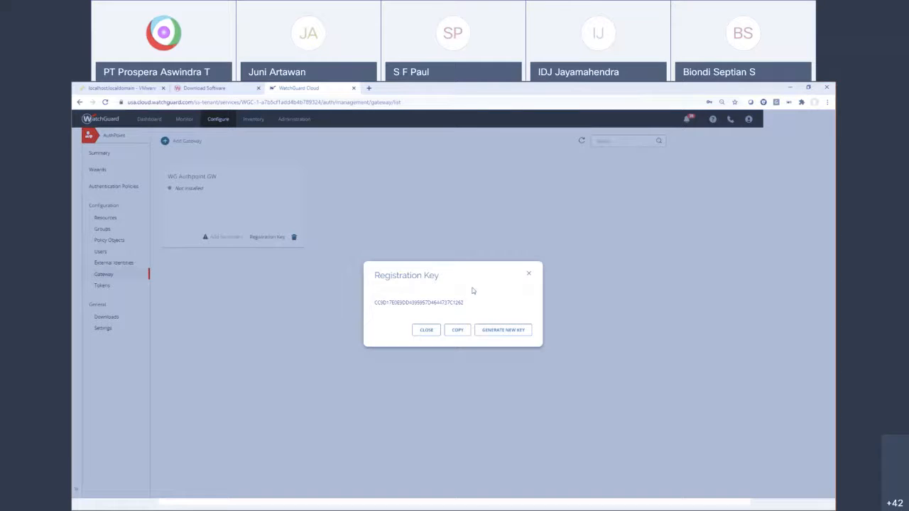
click(530, 276)
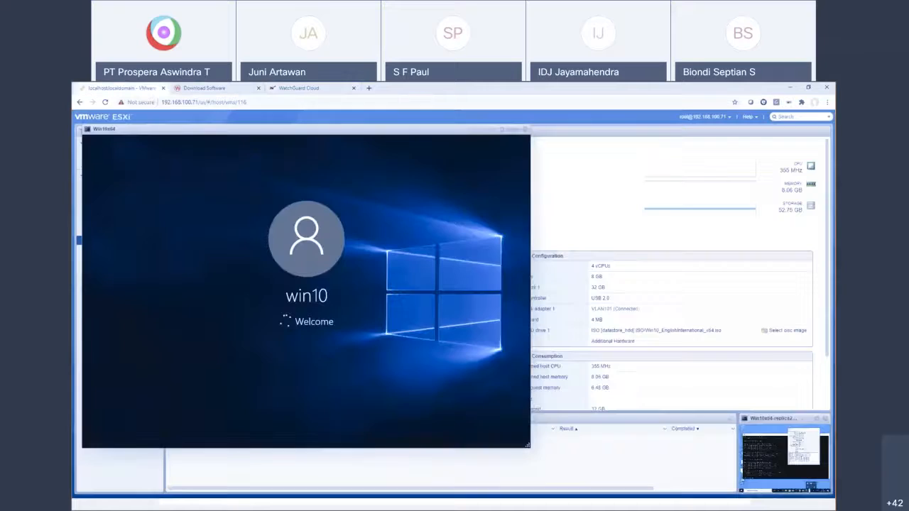
Step: Return to the Win10x64 console, launch the AuthPoint_Gateway-6.0.1.198 installer from its Downloads folder, and minimize the folder window
click(116, 88)
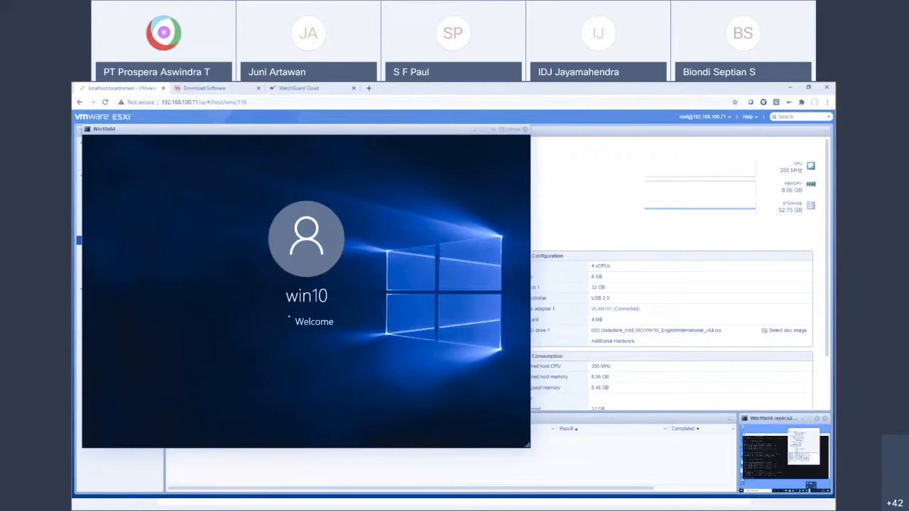
key(super+r)
key(Return)
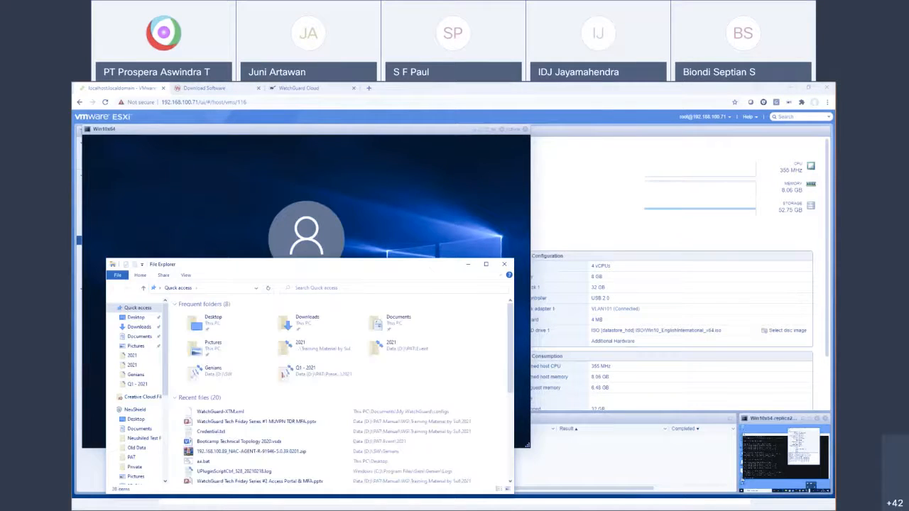
key(alt+F4)
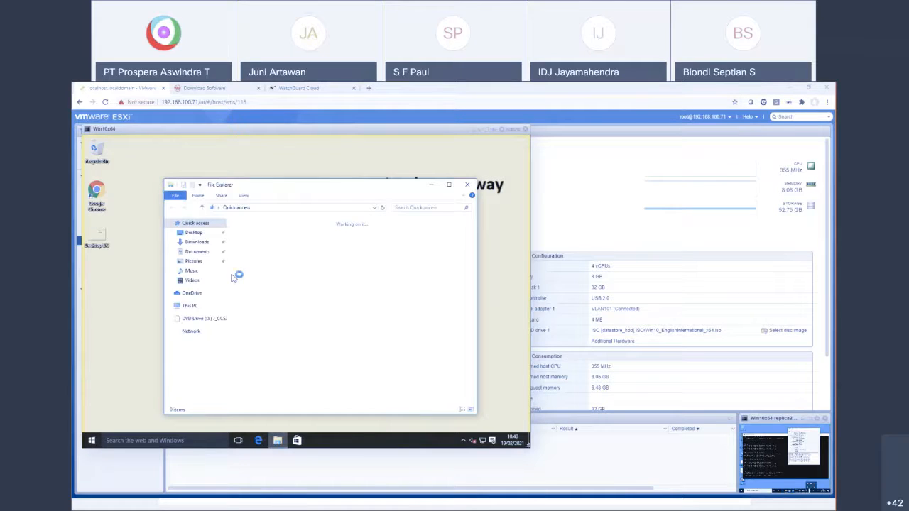
click(198, 242)
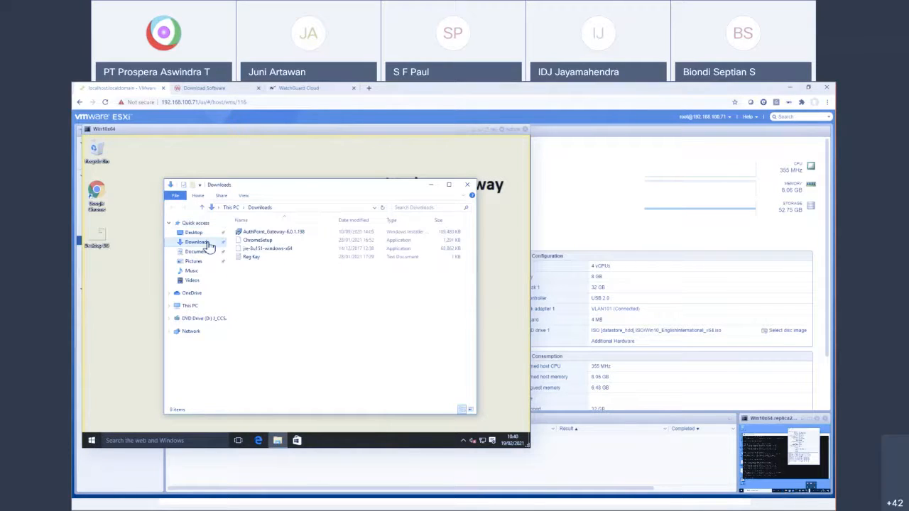
double_click(298, 235)
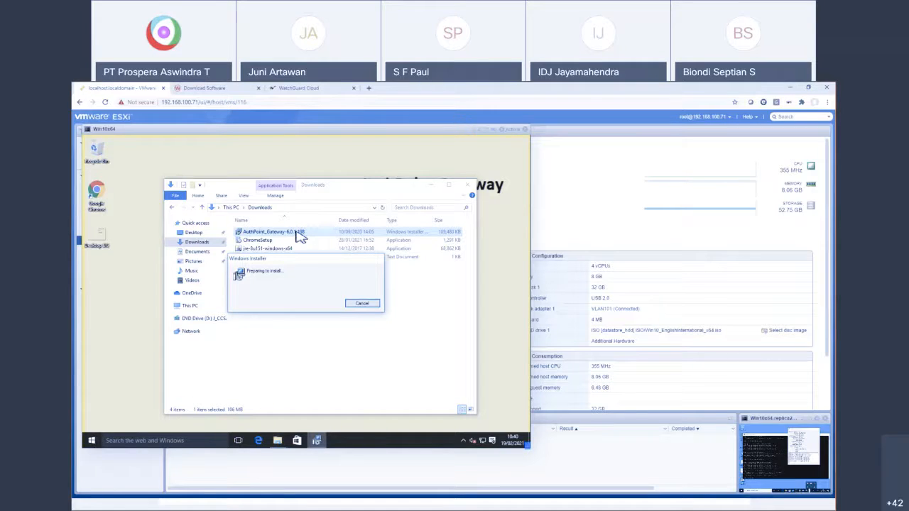
click(434, 186)
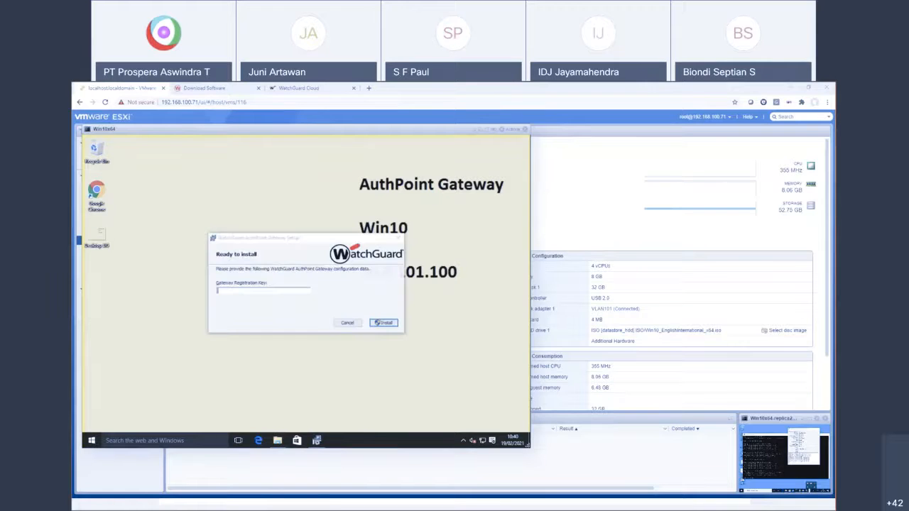
Step: Switch to Reg Key.txt in Notepad, paste the gateway registration key below the existing entries, save the file, and return to the Win10x64 console
key(alt+Tab)
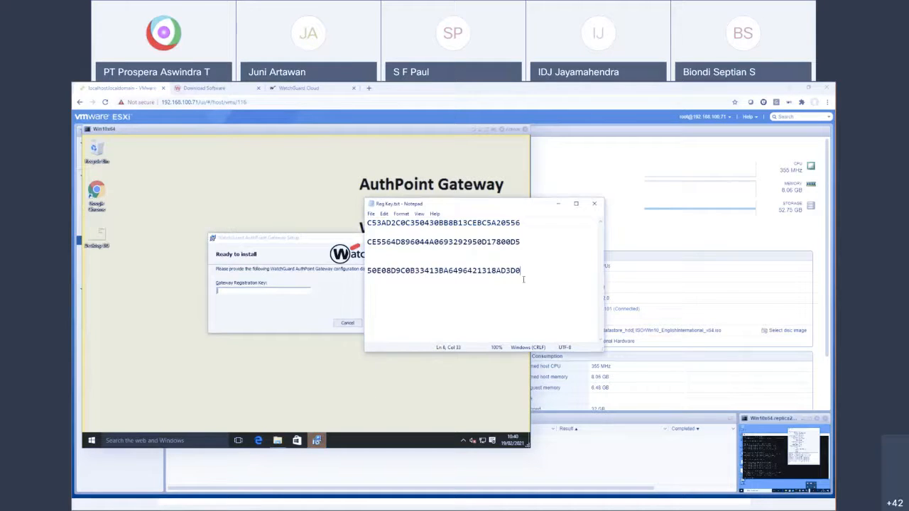
key(Return)
key(Return)
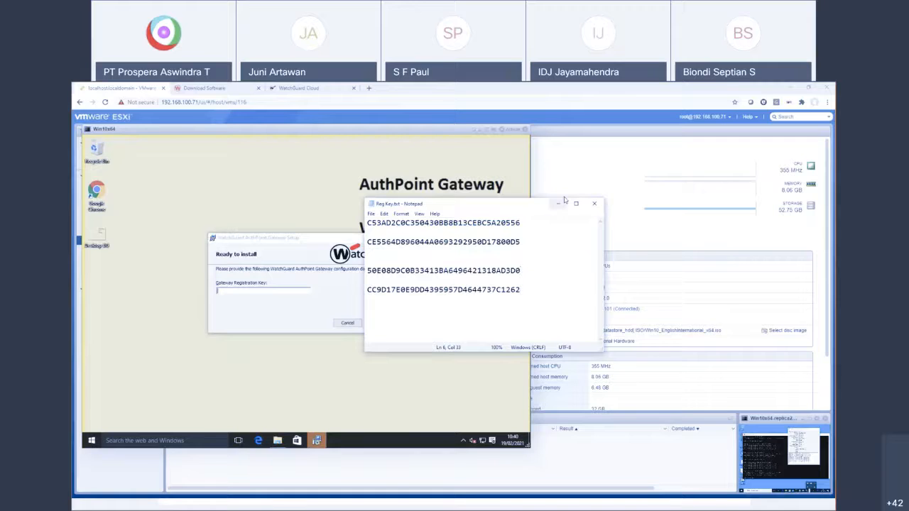
click(558, 204)
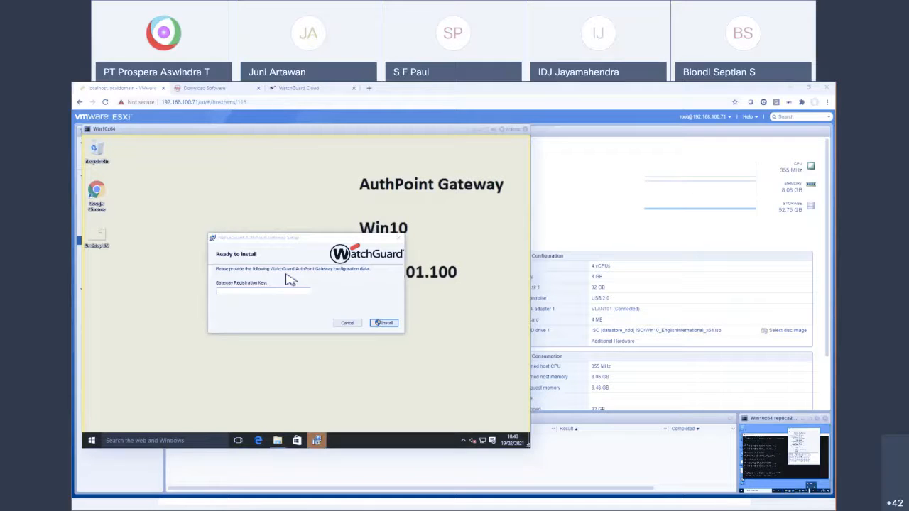
click(299, 88)
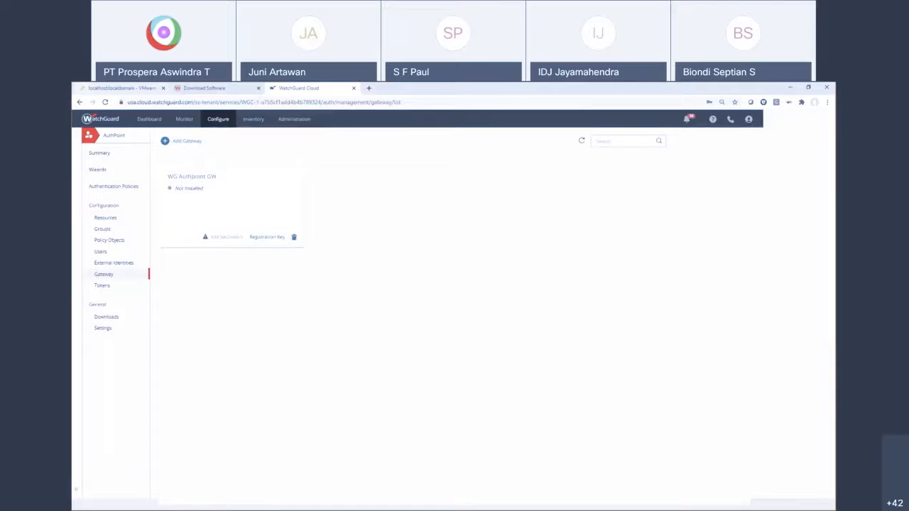
click(122, 88)
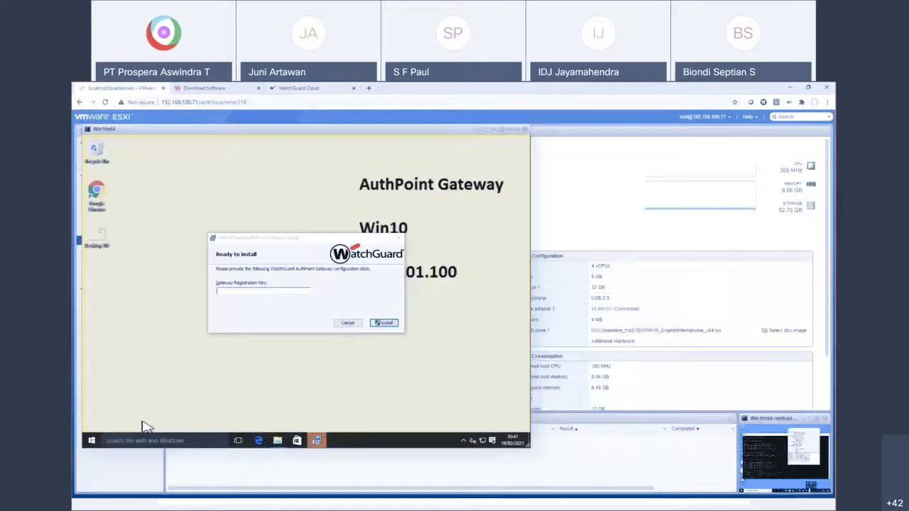
Step: Browse to the network share \\192.168.100.88 in File Explorer and open its Engineer folder by entering the network account password
click(277, 440)
click(300, 209)
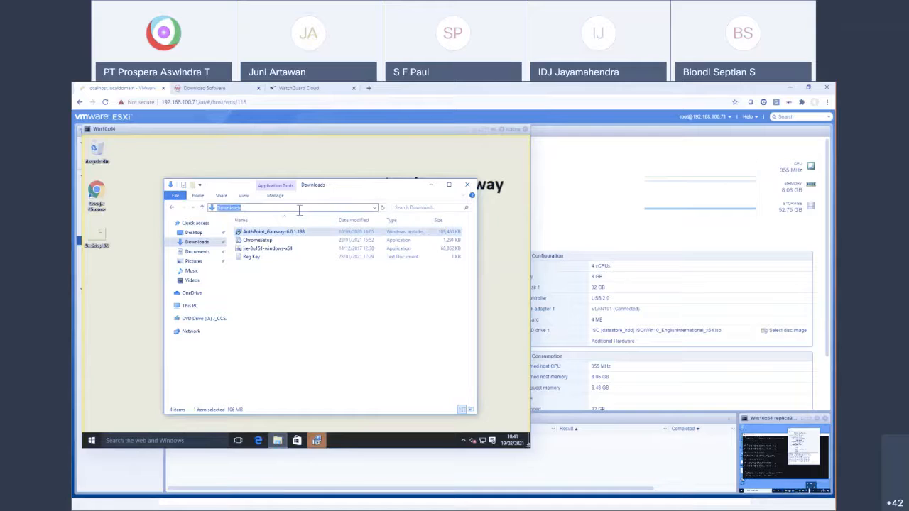
text(\\192.168.100.80)
key(Return)
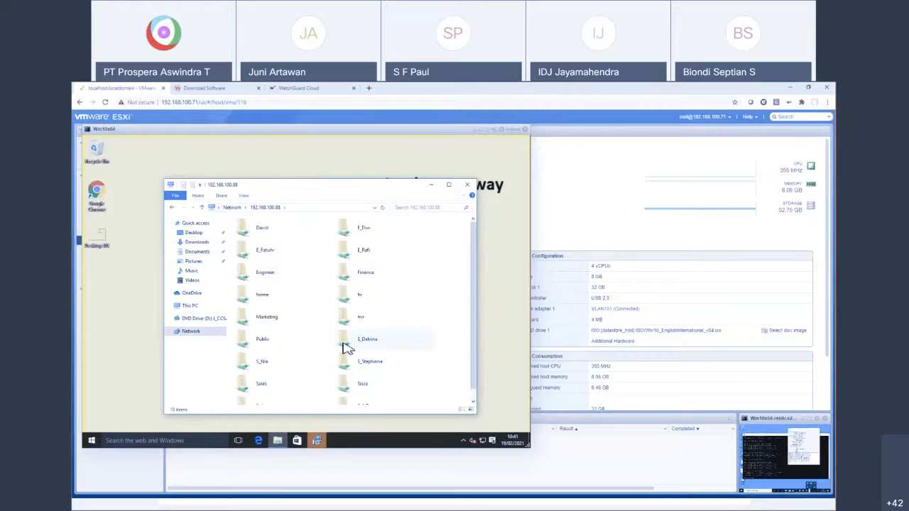
click(283, 280)
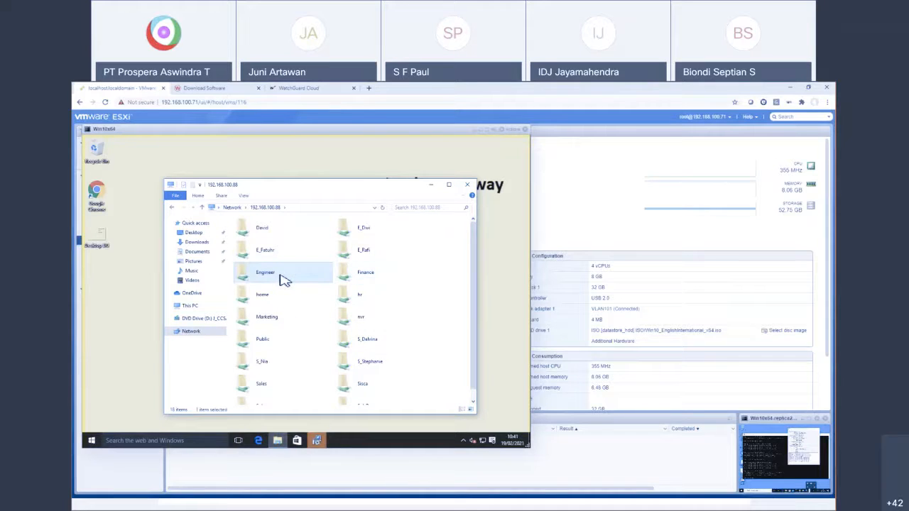
double_click(282, 280)
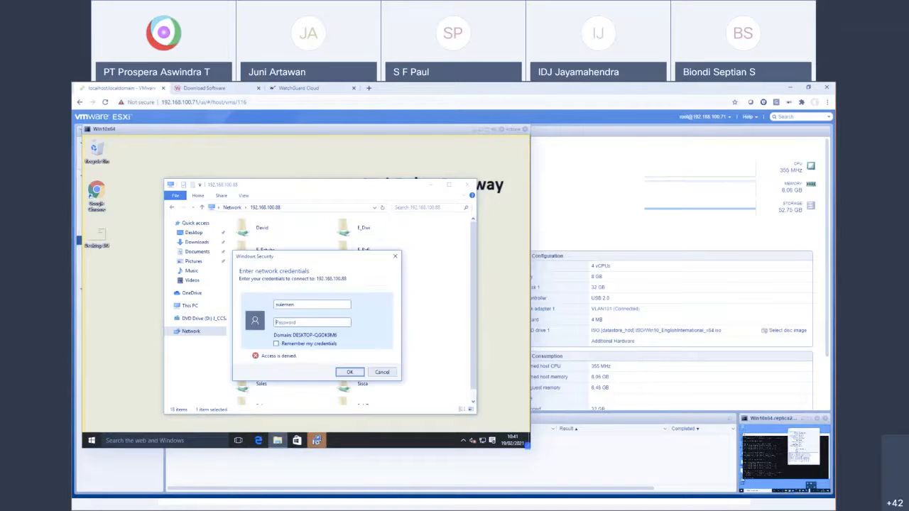
text(•••••••••)
key(Return)
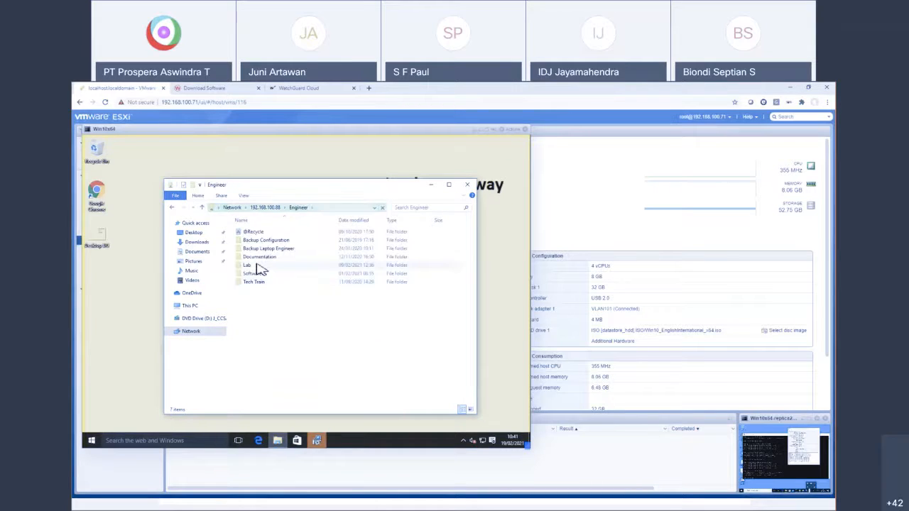
Step: Open the Reg Key text file in the Tech Train folder, copy the last registration key, and minimize the Notepad and folder windows
double_click(254, 282)
click(257, 274)
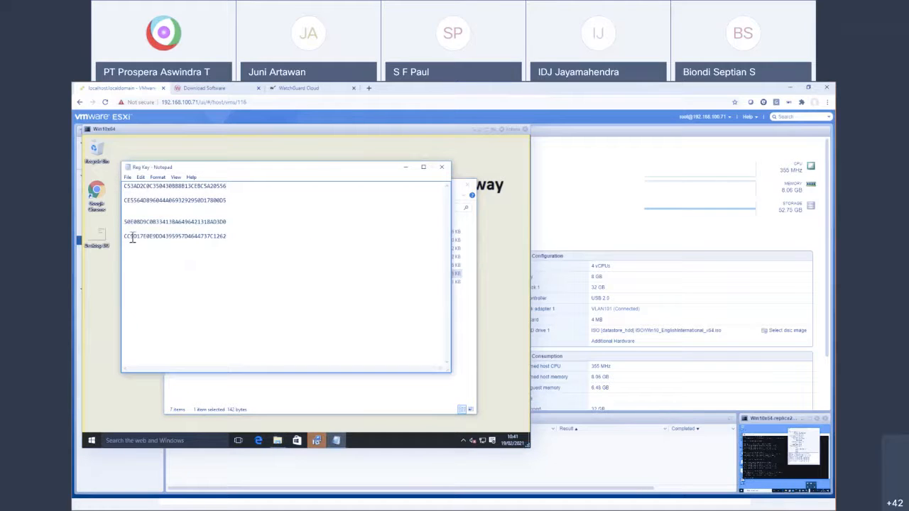
drag(125, 237, 234, 238)
click(407, 169)
click(442, 186)
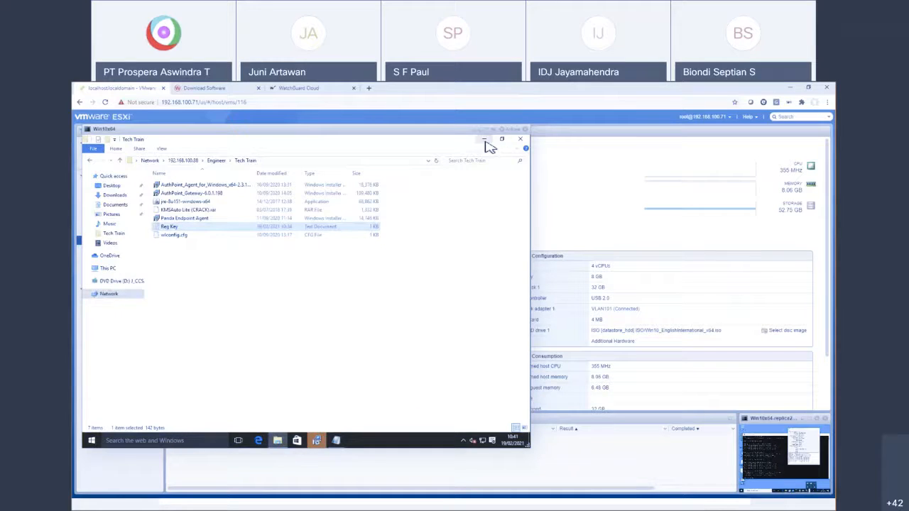
click(486, 142)
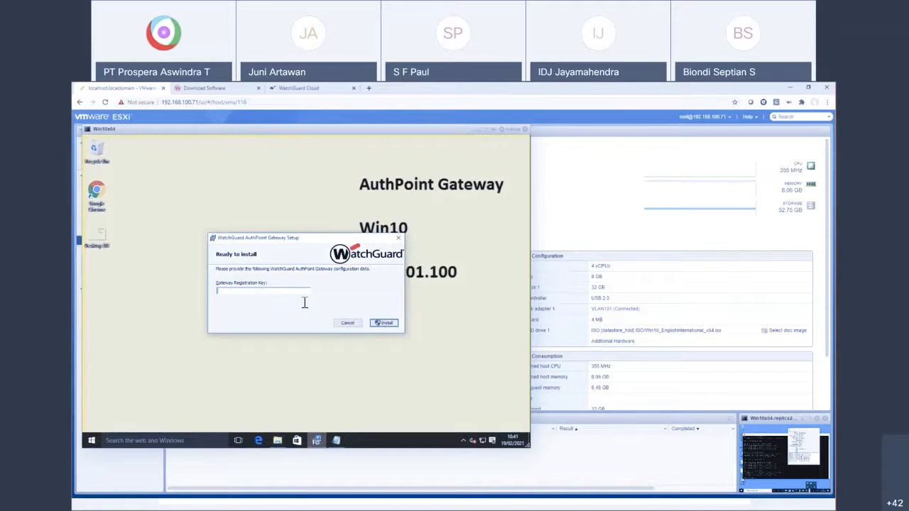
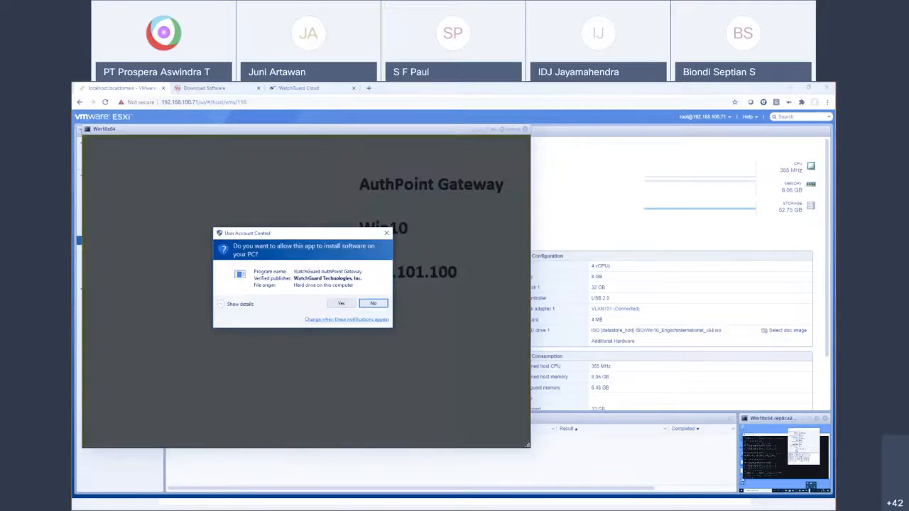
Step: Paste the gateway registration key into the WatchGuard AuthPoint Gateway Setup, allow the installation, and finish the setup
click(341, 303)
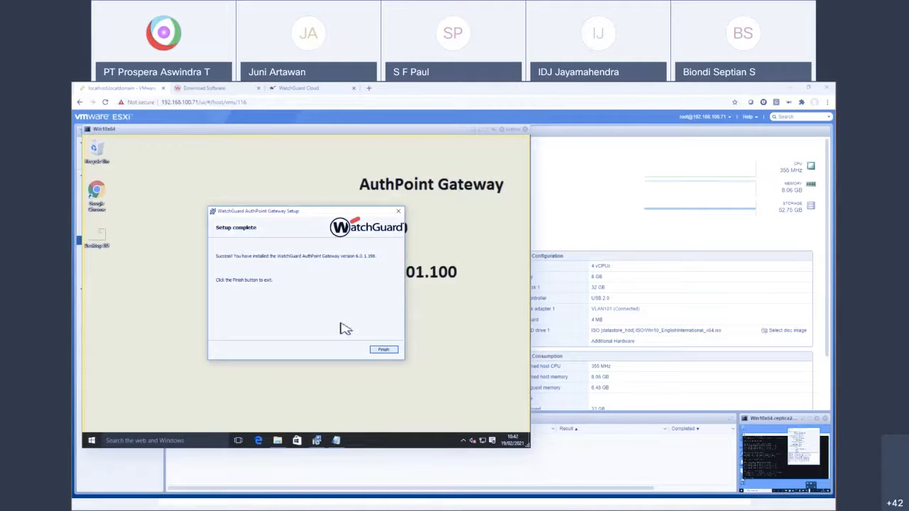
click(382, 349)
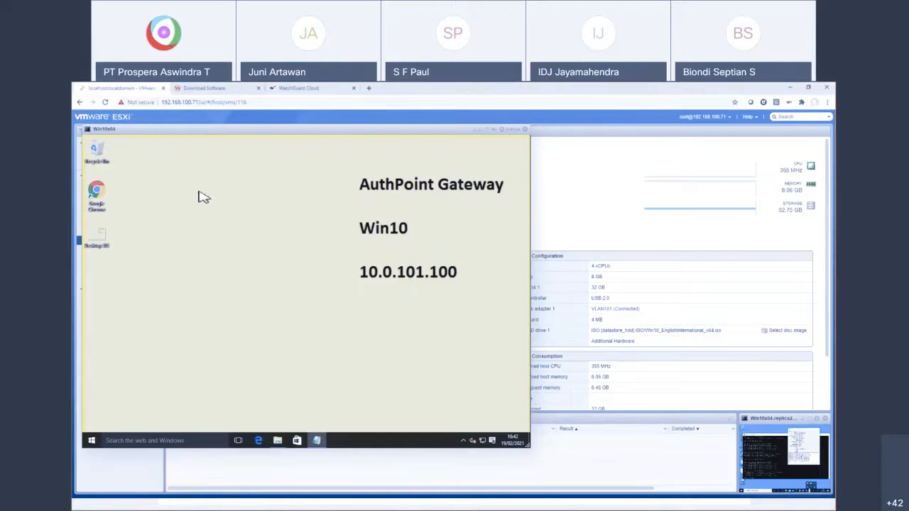
Step: Switch to WatchGuard Cloud and reload the AuthPoint gateway list repeatedly to check the status of WG Authpoint GW
click(287, 86)
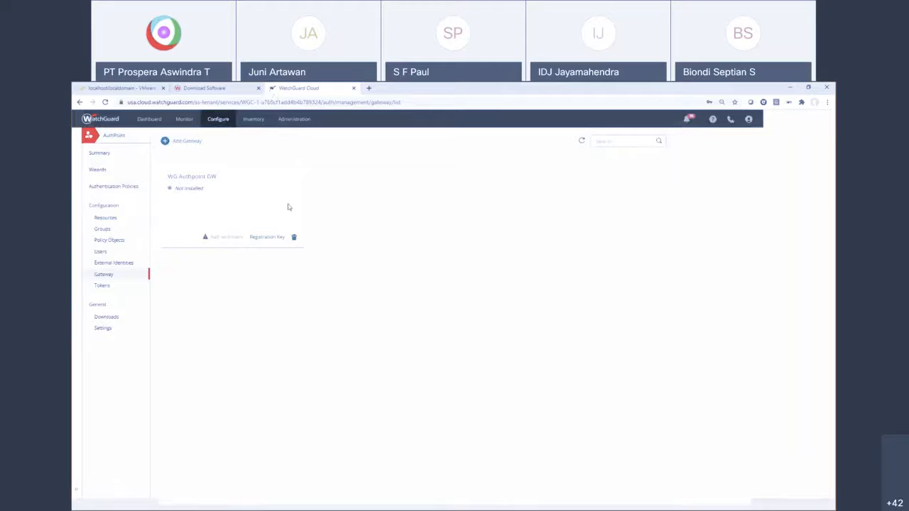
click(113, 263)
click(104, 274)
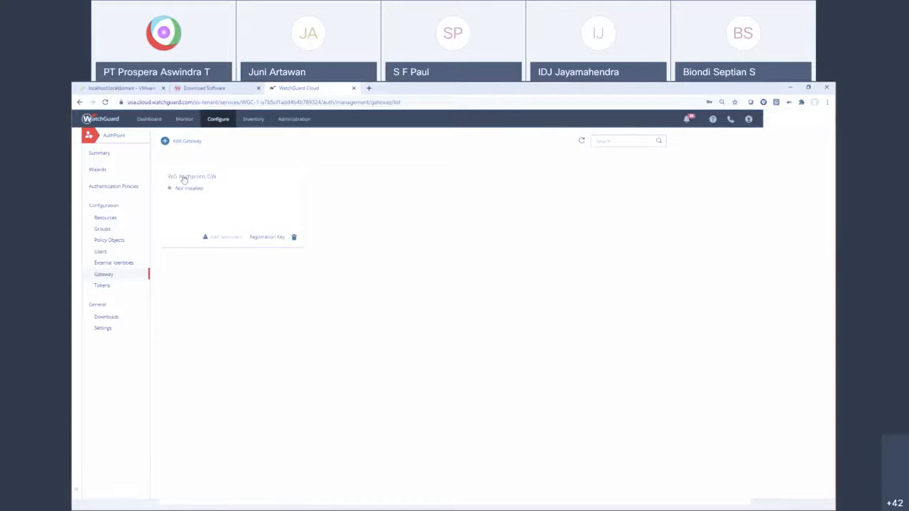
click(115, 264)
click(105, 274)
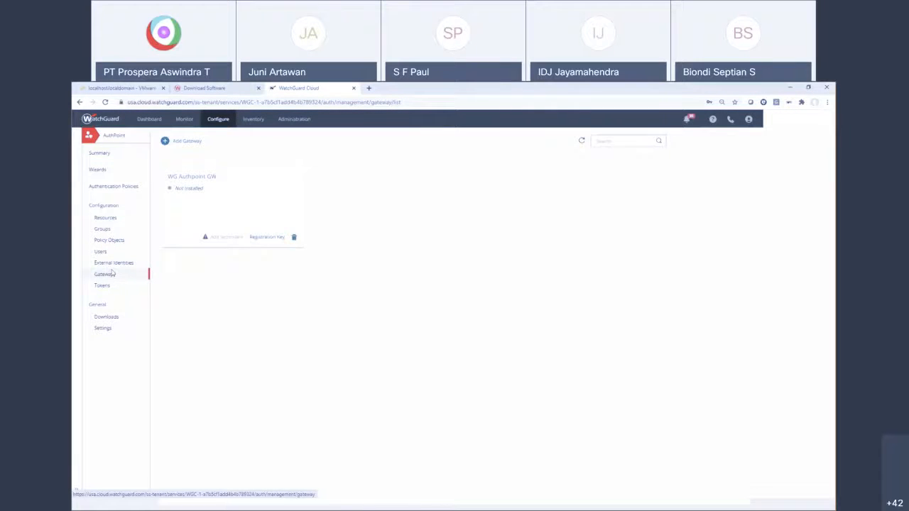
click(114, 263)
click(105, 274)
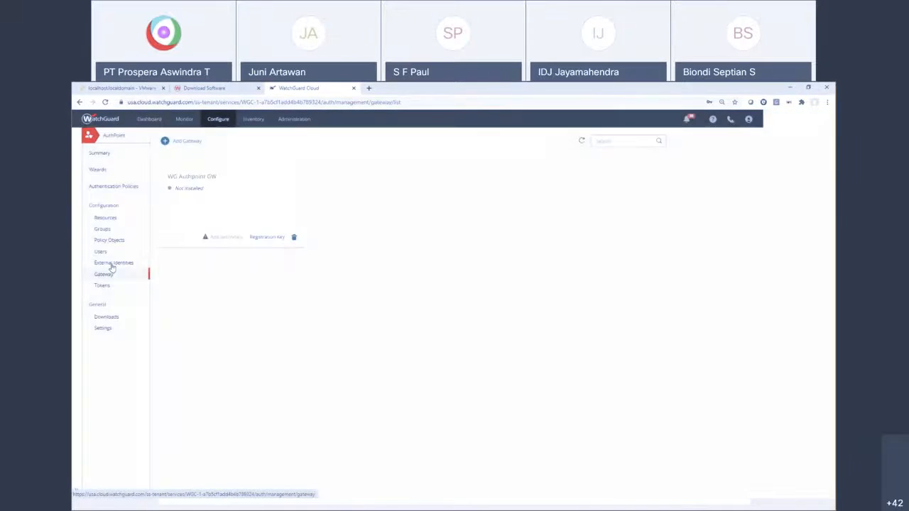
Step: Return to the Win10x64 console in VMware ESXi, search Windows for "services", and open the Services app
click(205, 88)
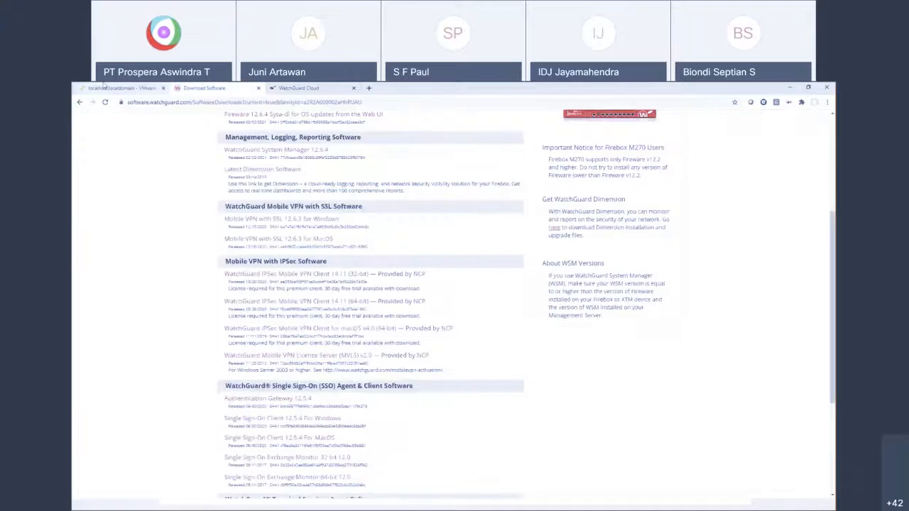
click(122, 88)
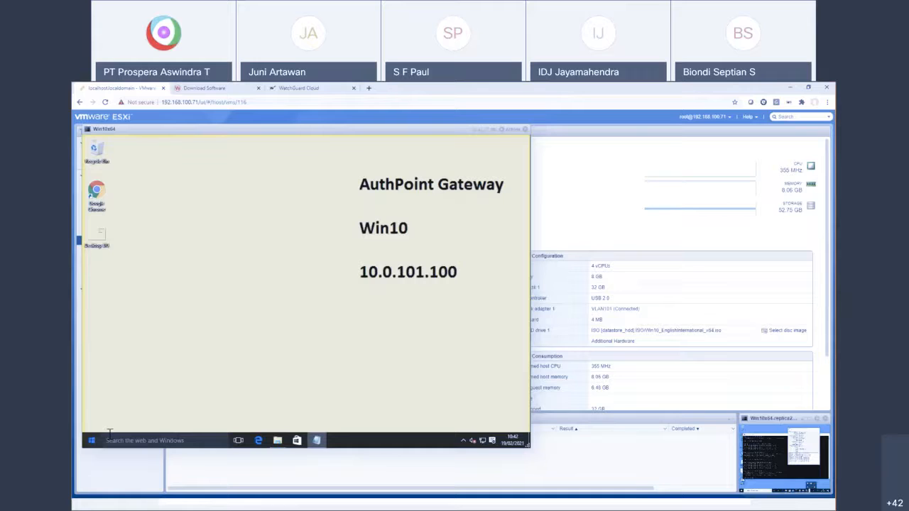
click(93, 441)
click(94, 441)
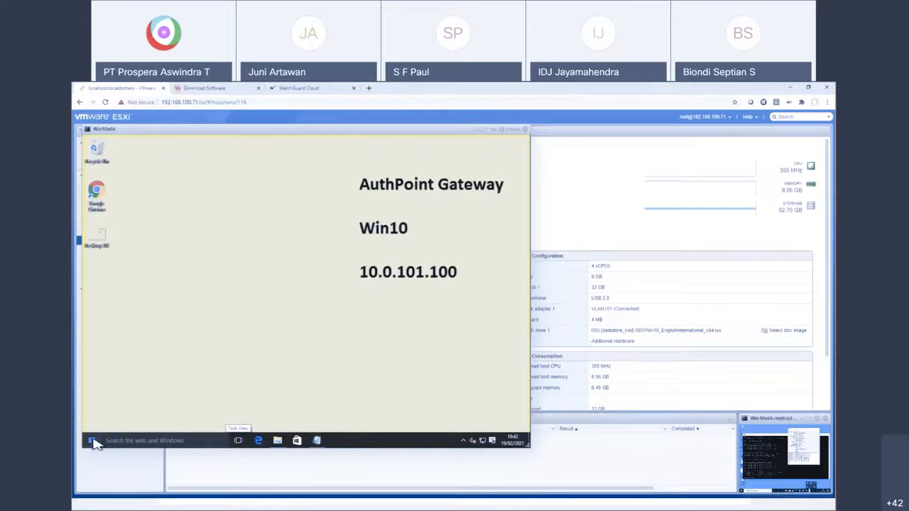
click(94, 441)
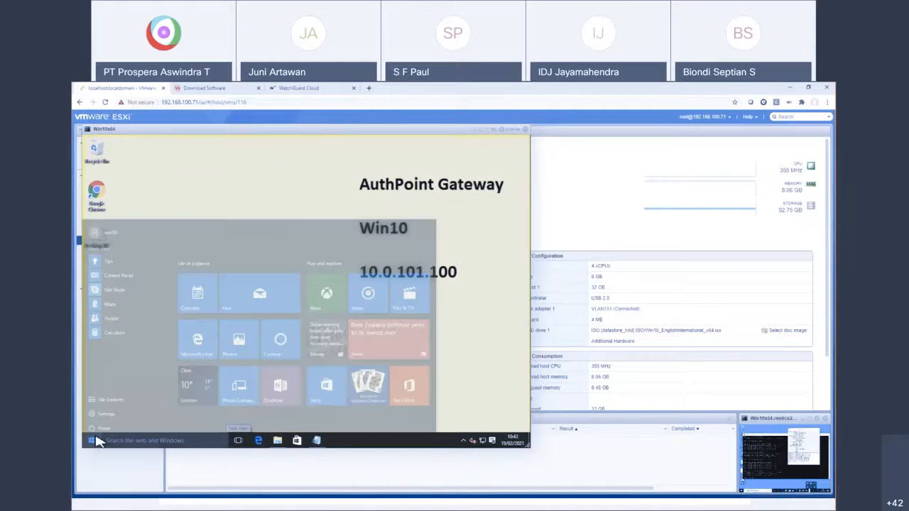
text(servi)
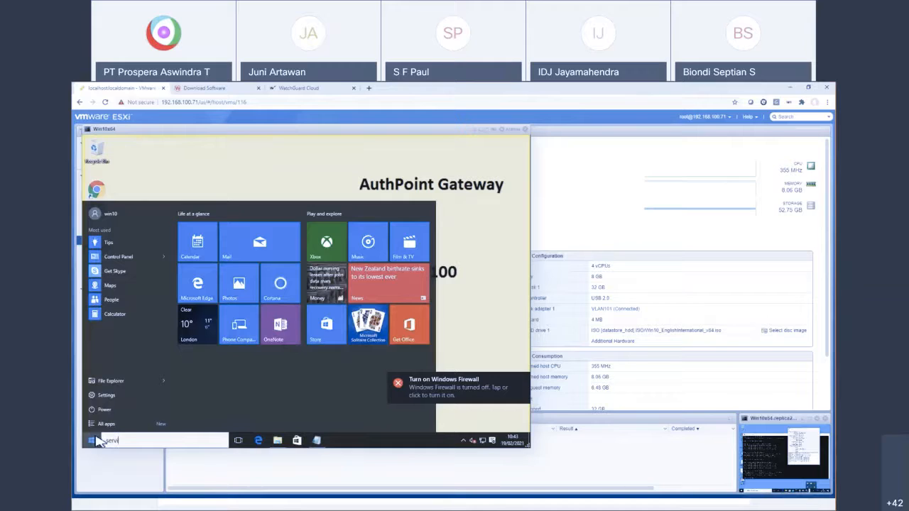
text(ces)
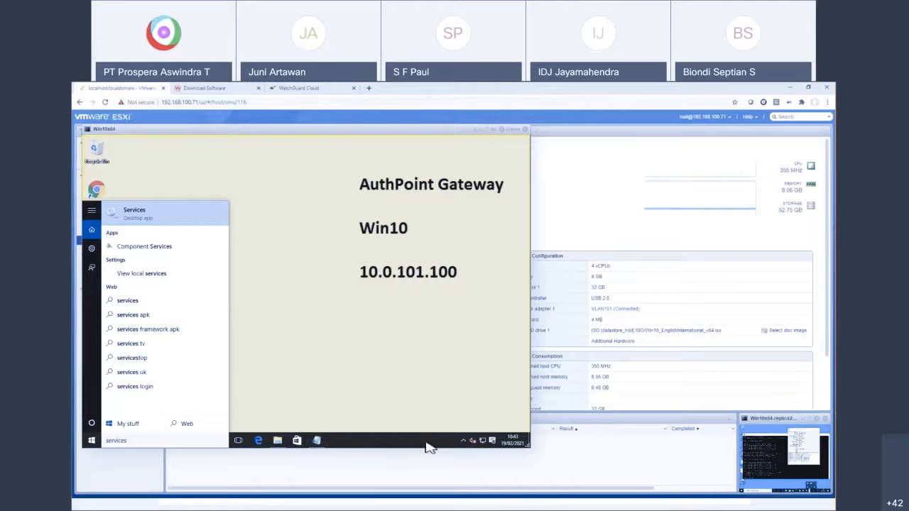
key(Return)
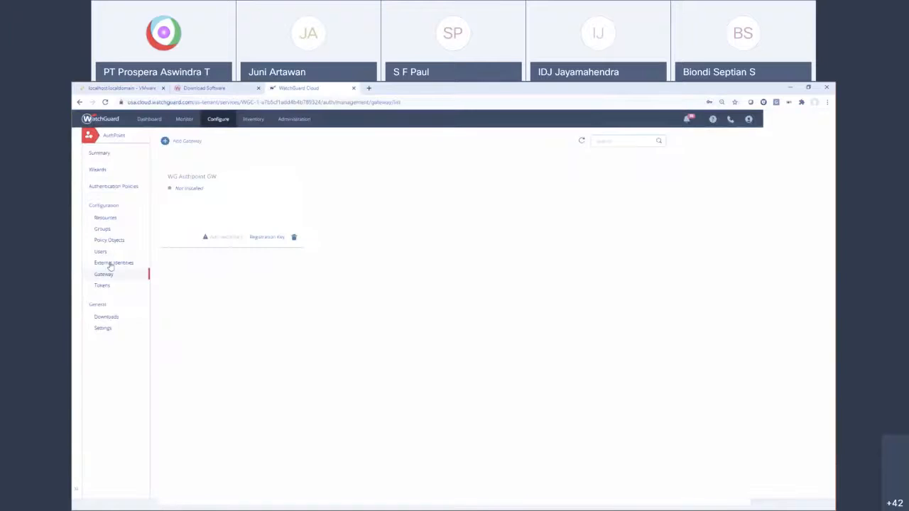
Step: Check the status of WG Authpoint GW in WatchGuard Cloud again and return to the Services window on Win10x64
click(110, 265)
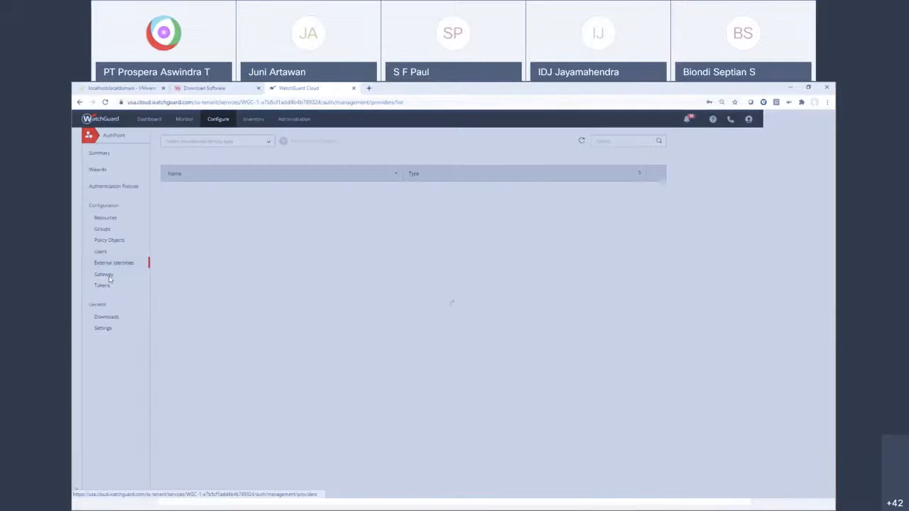
click(108, 276)
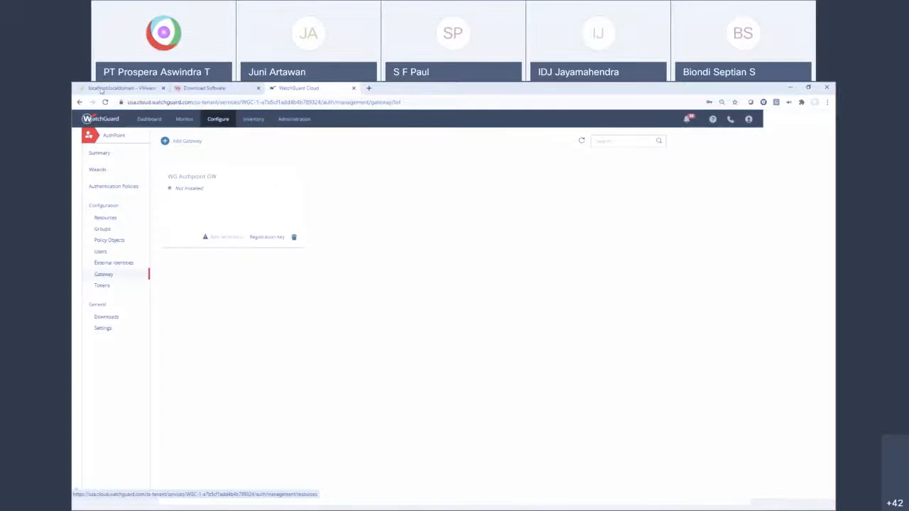
click(103, 88)
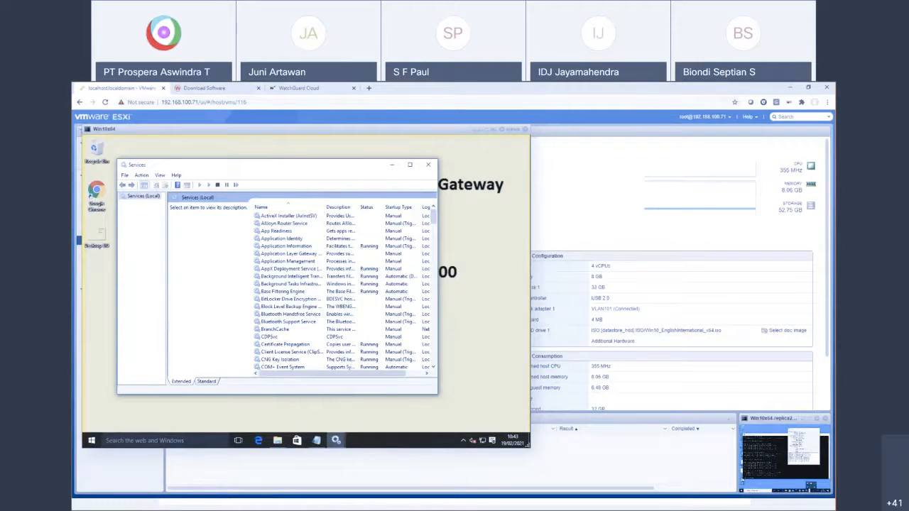
click(298, 89)
click(102, 89)
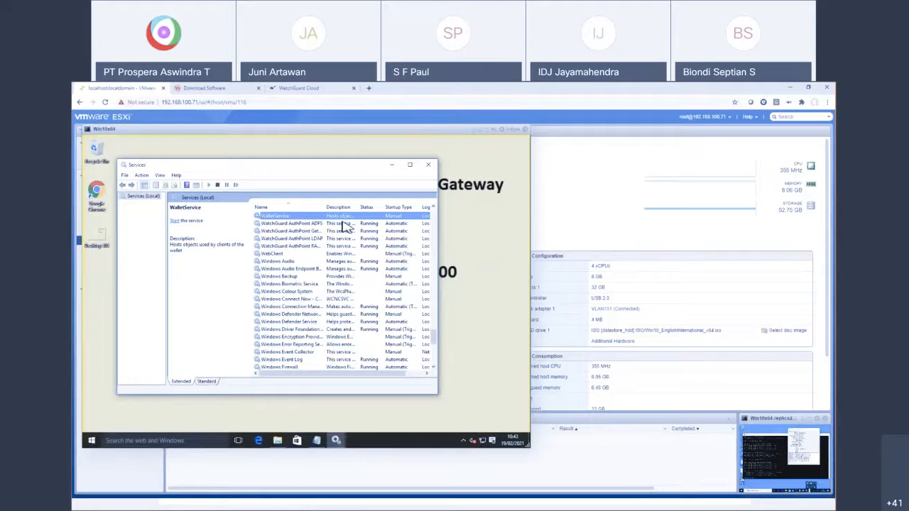
Step: Examine the WatchGuard AuthPoint RADIUS and Gateway services and the control options available for the Gateway service
click(302, 246)
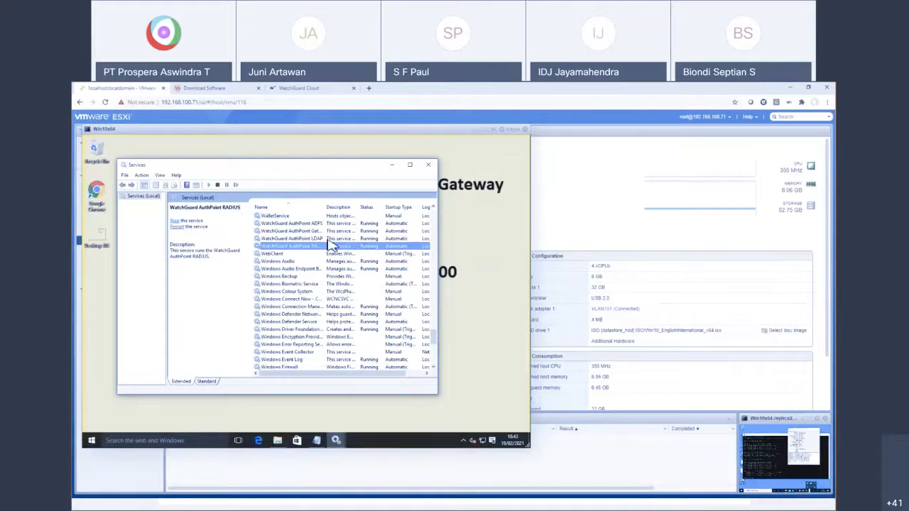
click(331, 231)
right_click(334, 237)
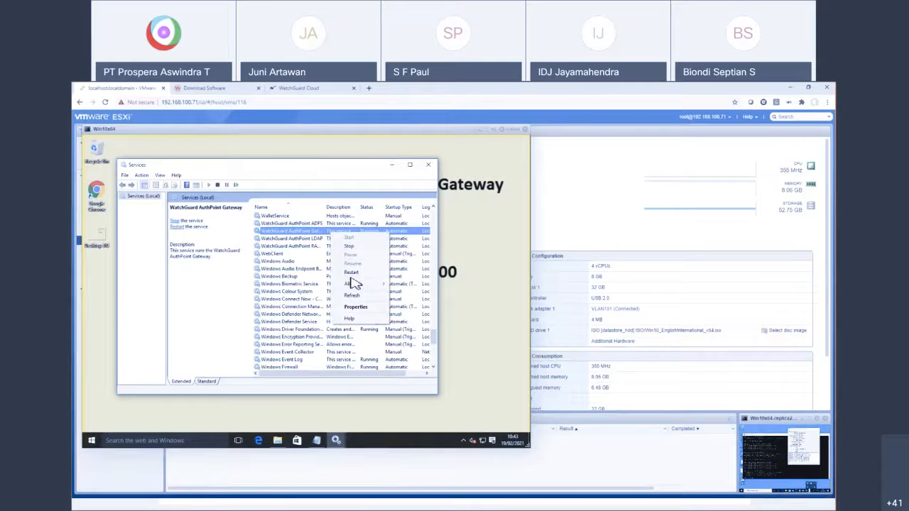
click(219, 329)
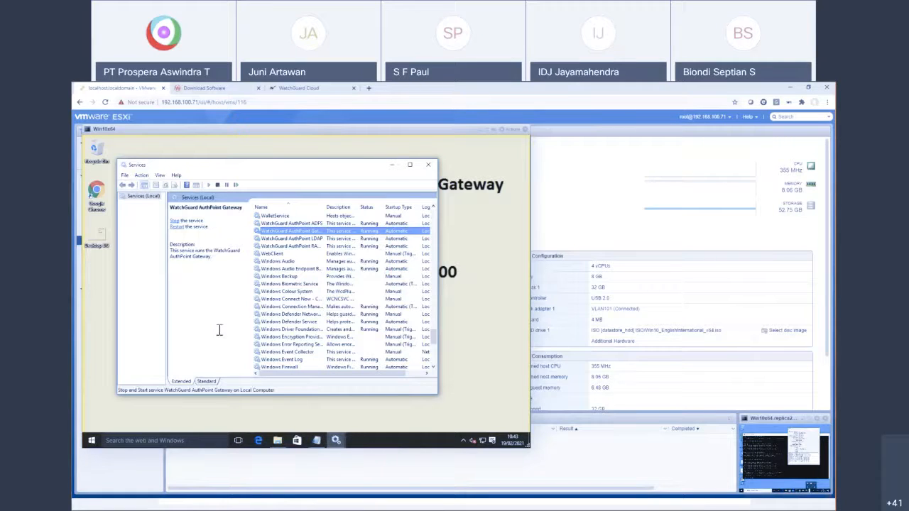
Step: Return to WatchGuard Cloud and check the connection status and IP address of WG Authpoint GW
click(299, 88)
drag(187, 188, 205, 196)
click(221, 197)
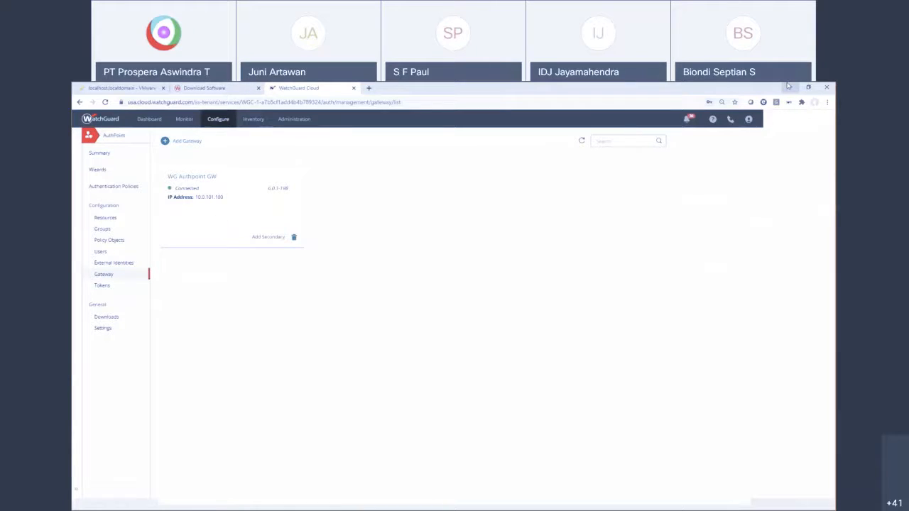
Step: Resend the set-password email to the demo user in AuthPoint and create a new token for that user
click(101, 252)
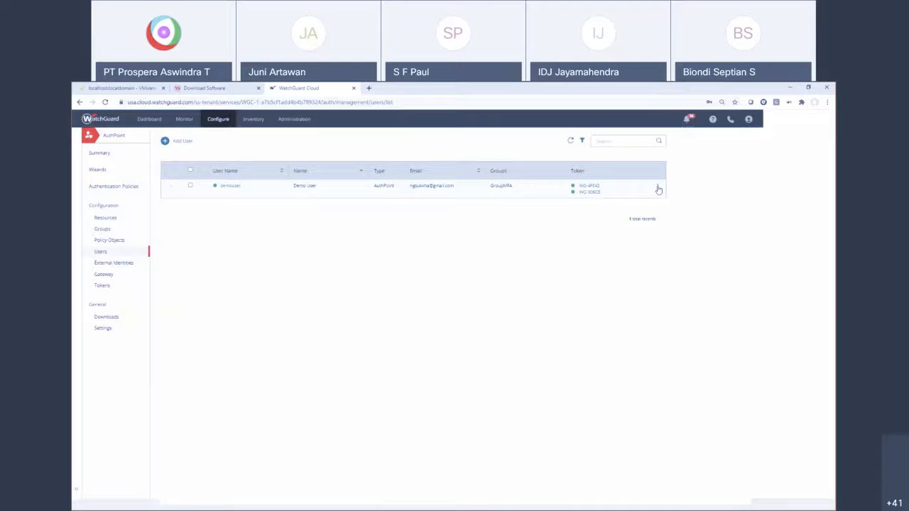
click(658, 189)
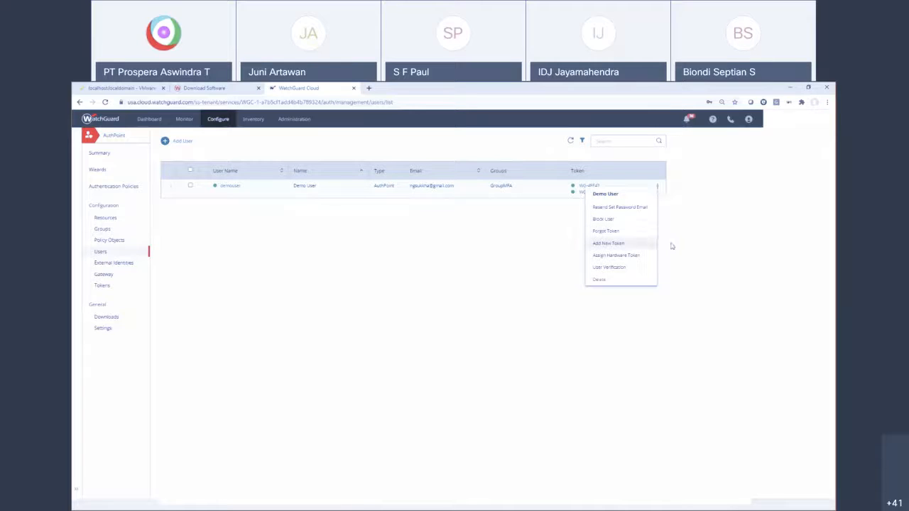
click(618, 207)
click(522, 327)
click(629, 244)
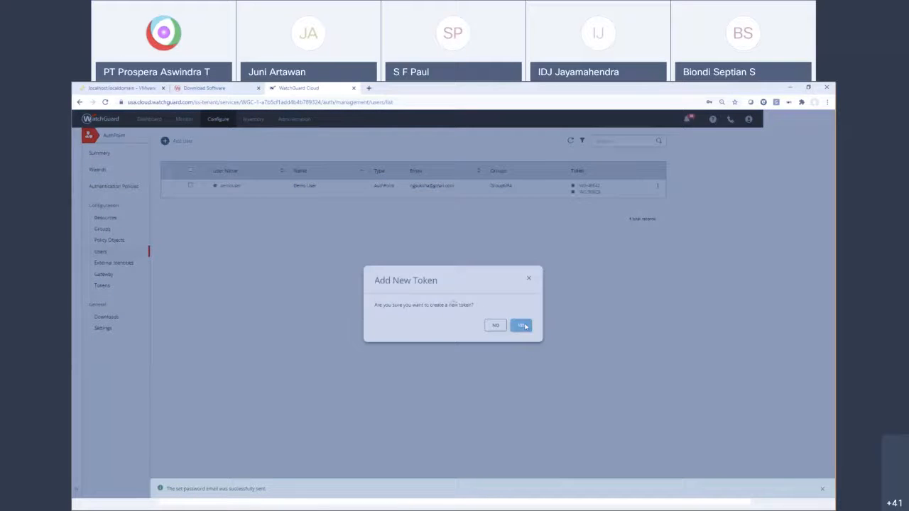
click(523, 326)
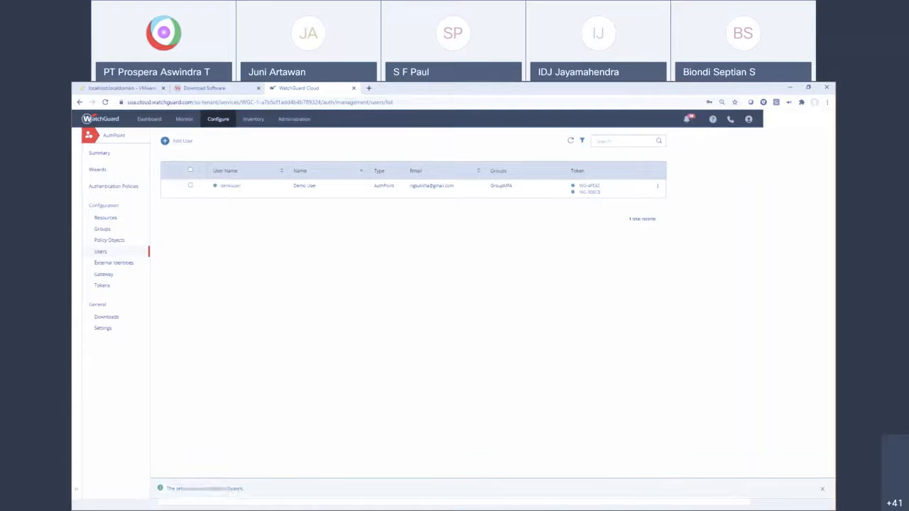
Step: Switch to BlueStacks and open the Google Play Store from its home screen
click(787, 86)
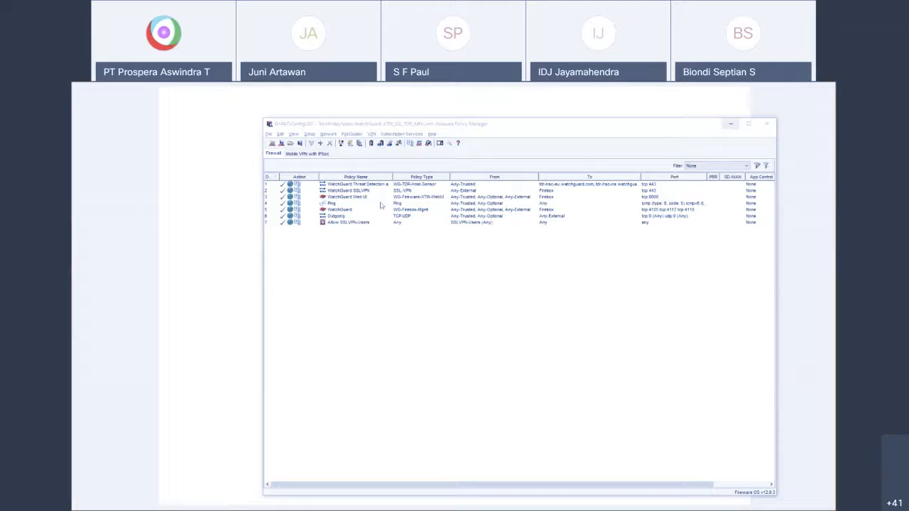
key(super+d)
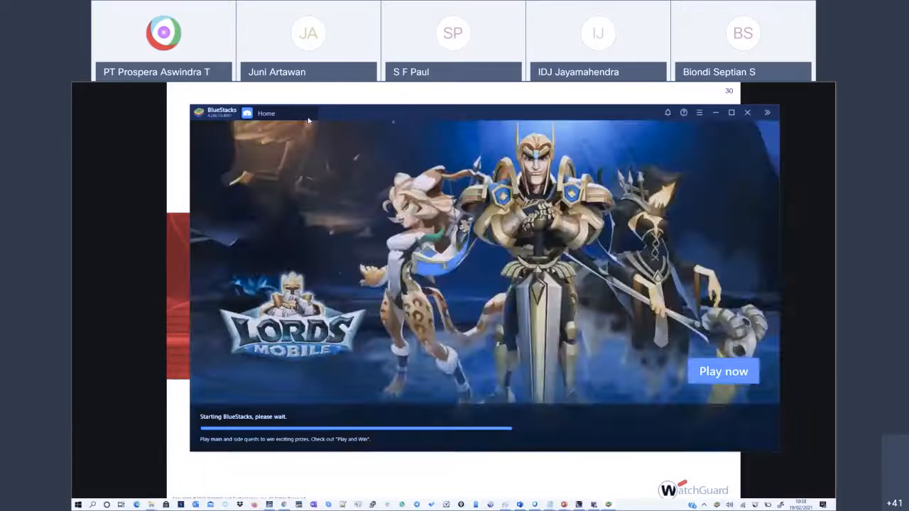
drag(353, 114, 301, 116)
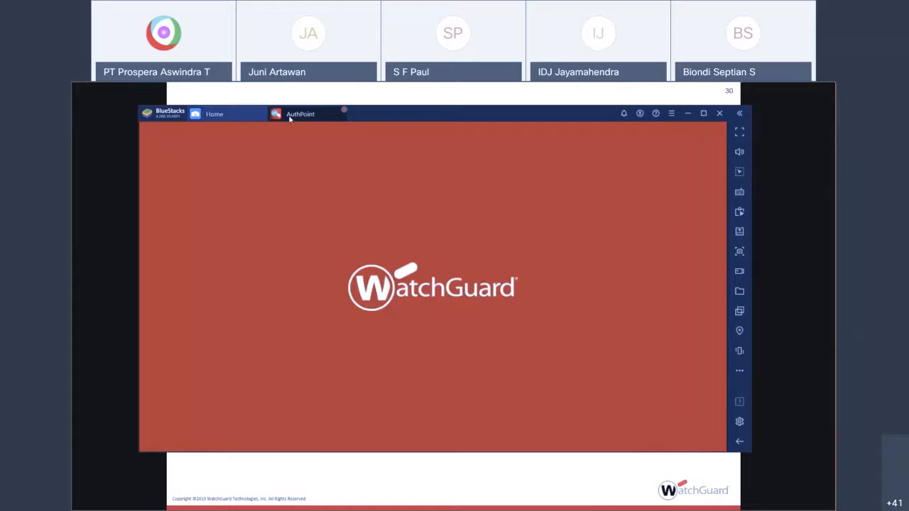
click(226, 115)
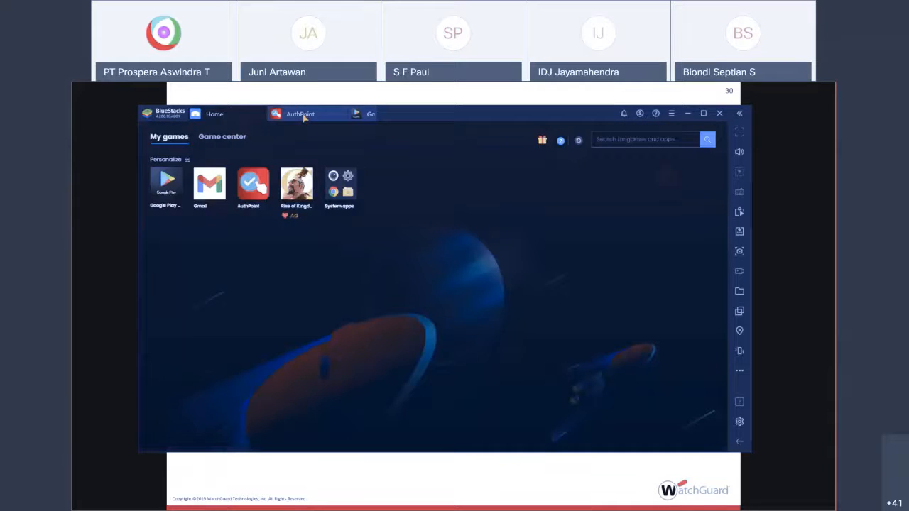
click(162, 185)
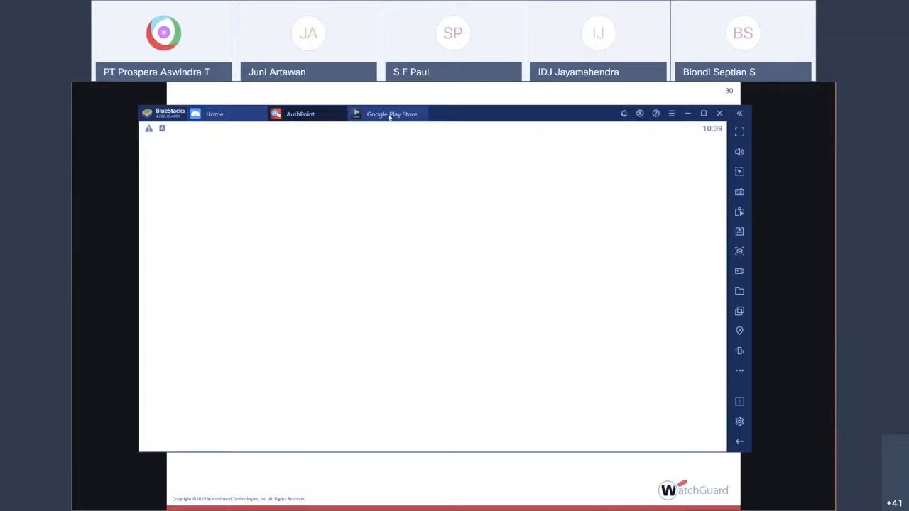
click(424, 112)
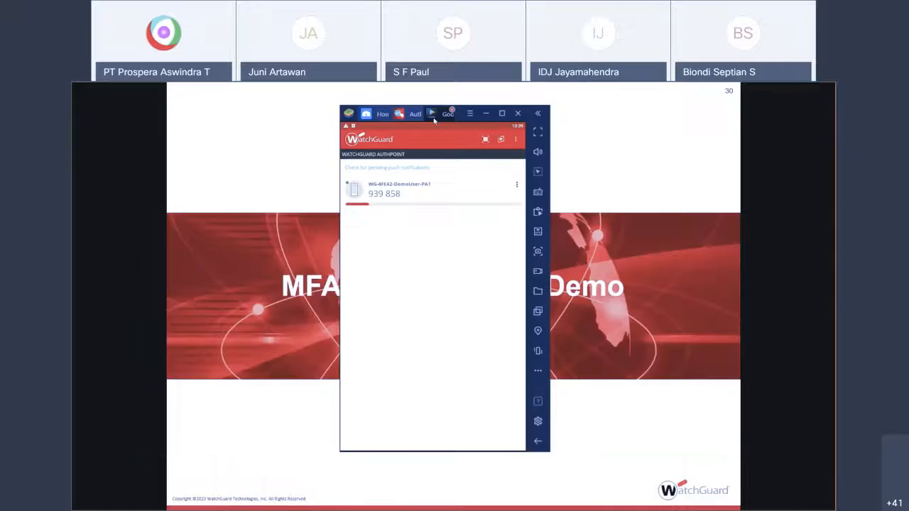
click(432, 115)
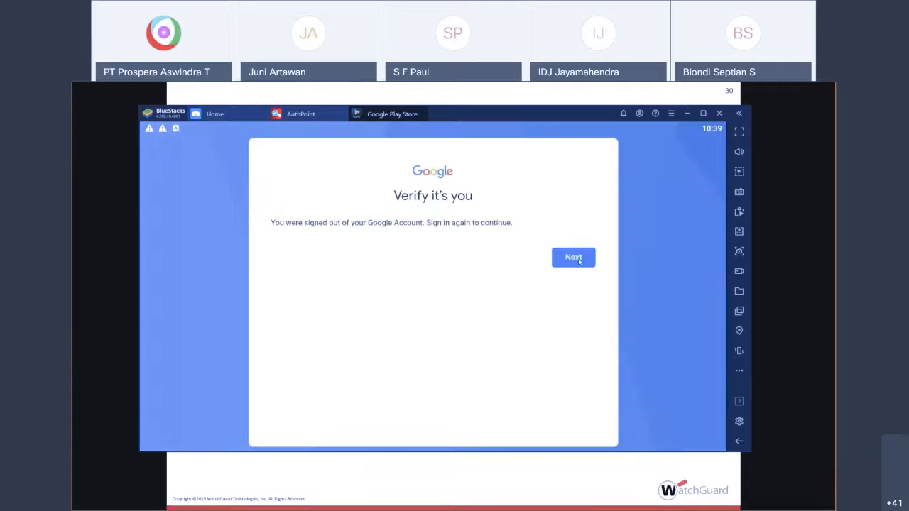
Step: Start signing in to the Google account again and enter the account password
click(578, 260)
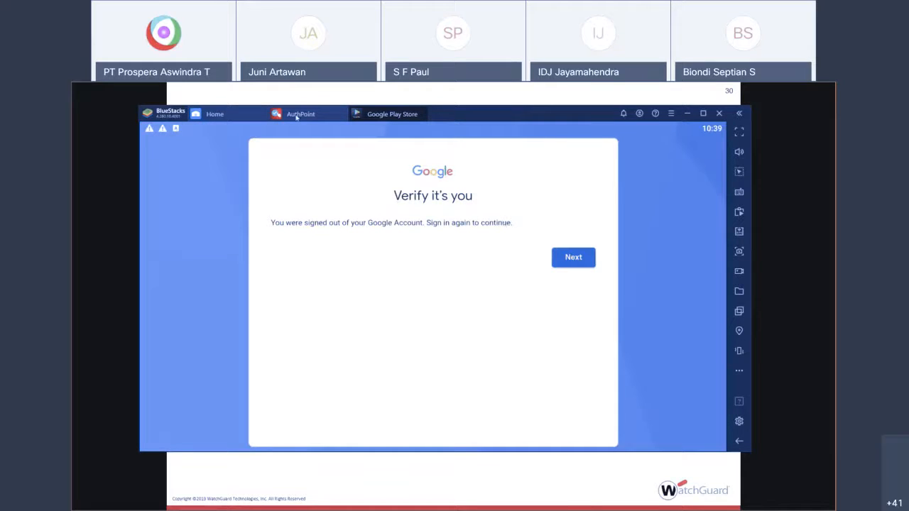
click(558, 256)
click(369, 266)
text(A•i)
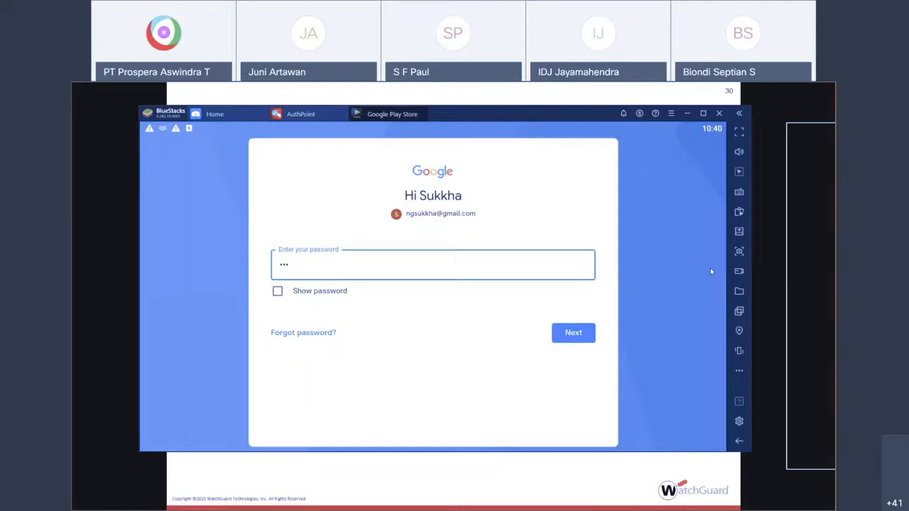
key(alt+Tab)
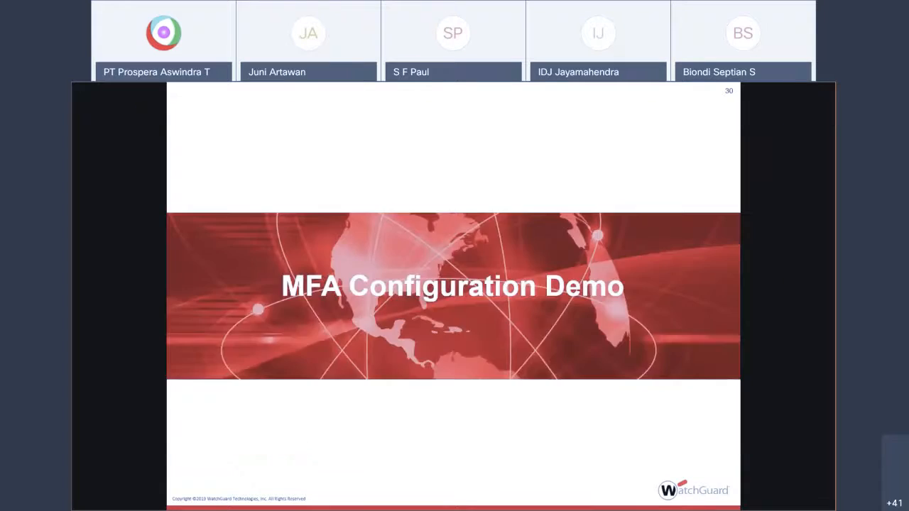
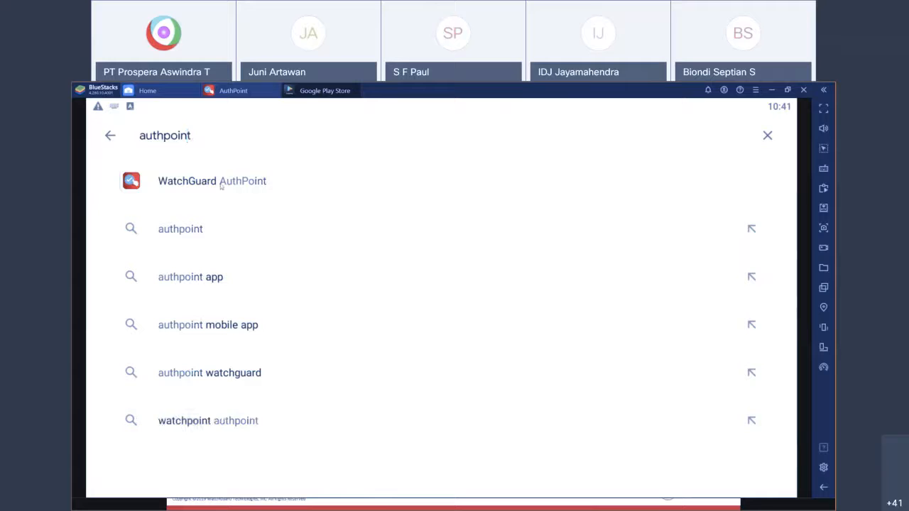
Step: View the WatchGuard AuthPoint app's store listing and its installed copy, and open Gmail from the BlueStacks home screen
click(218, 181)
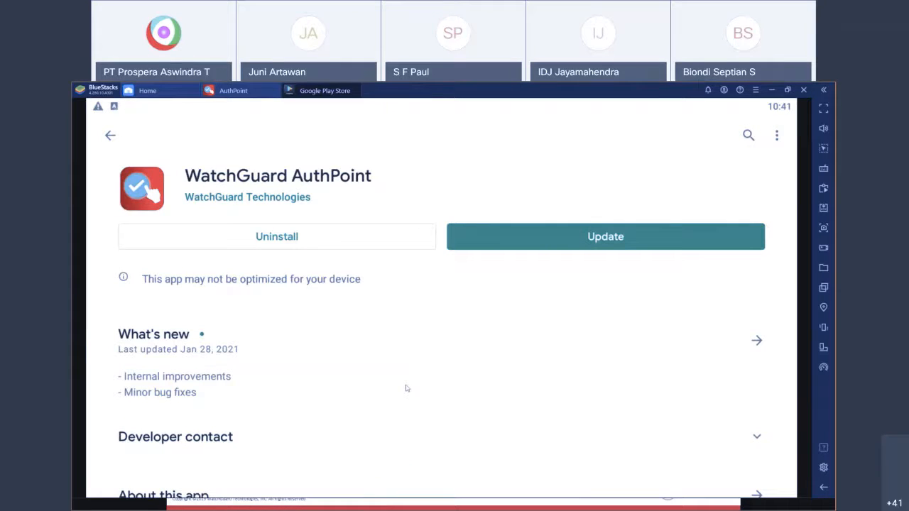
click(233, 92)
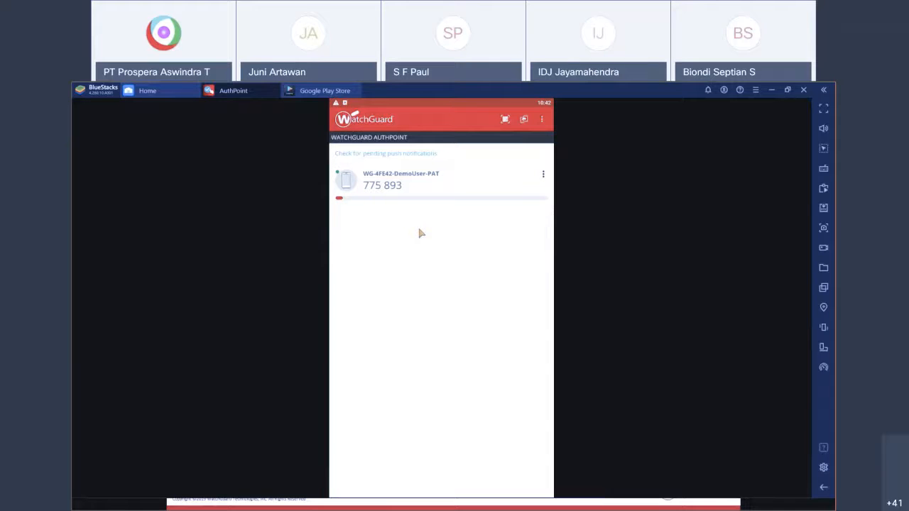
click(148, 91)
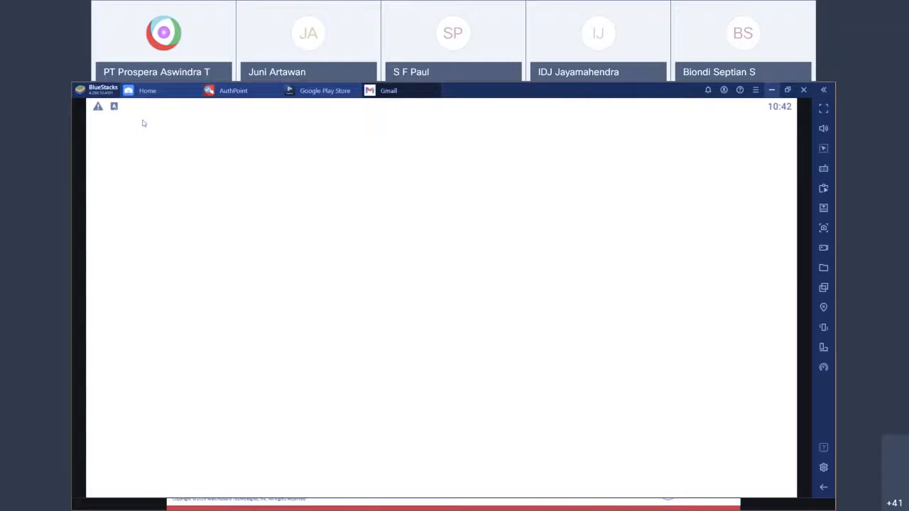
Step: Switch to WatchGuard Cloud and highlight the demo user's email address in the AuthPoint user list
click(772, 90)
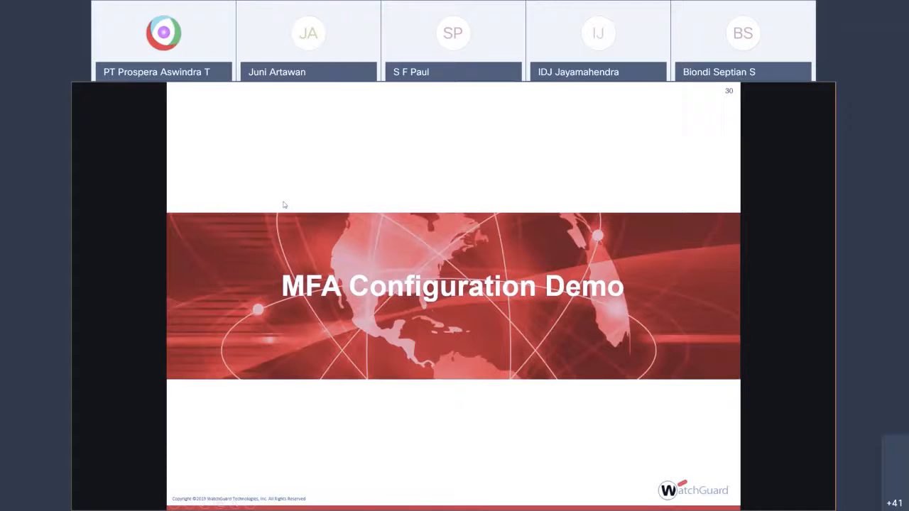
key(alt+Tab)
drag(419, 186, 452, 185)
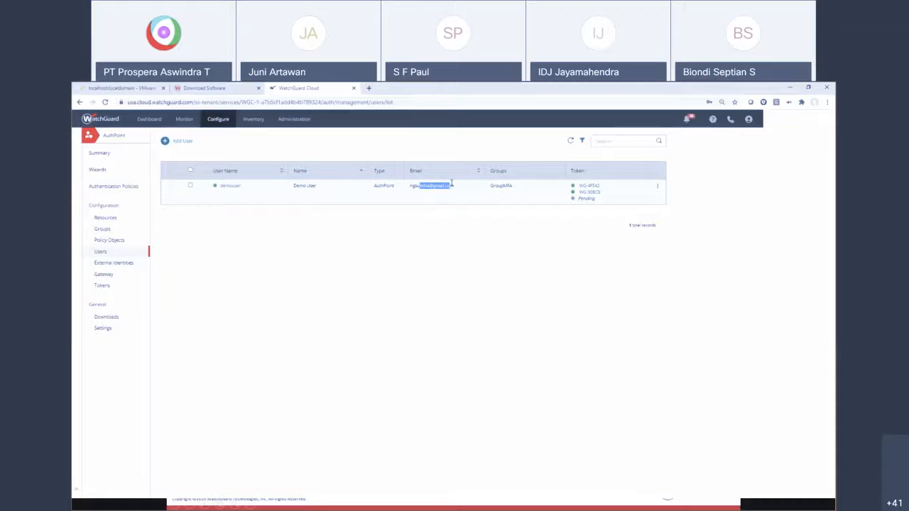
click(411, 188)
drag(411, 187, 465, 188)
key(alt+Tab)
key(alt+Tab)
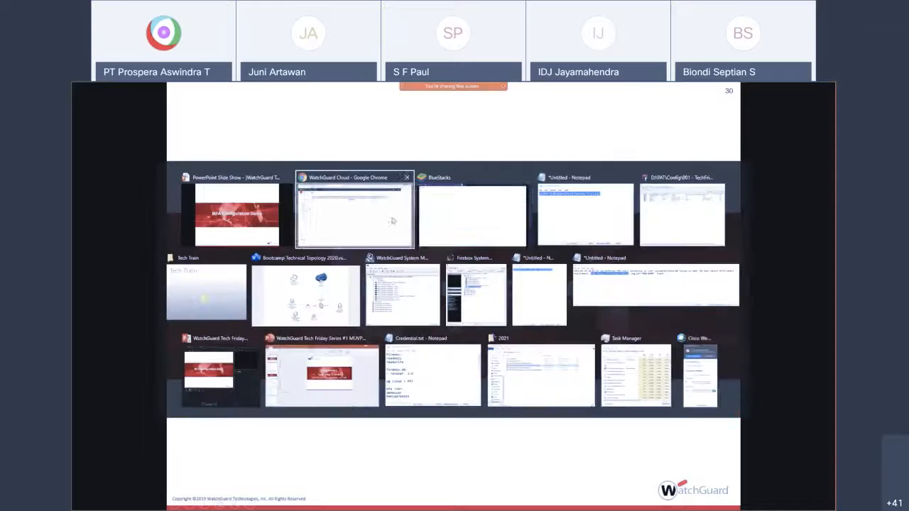
Step: Return to Gmail in BlueStacks, view the Set Password email, and start the activation from the Activation email
click(483, 207)
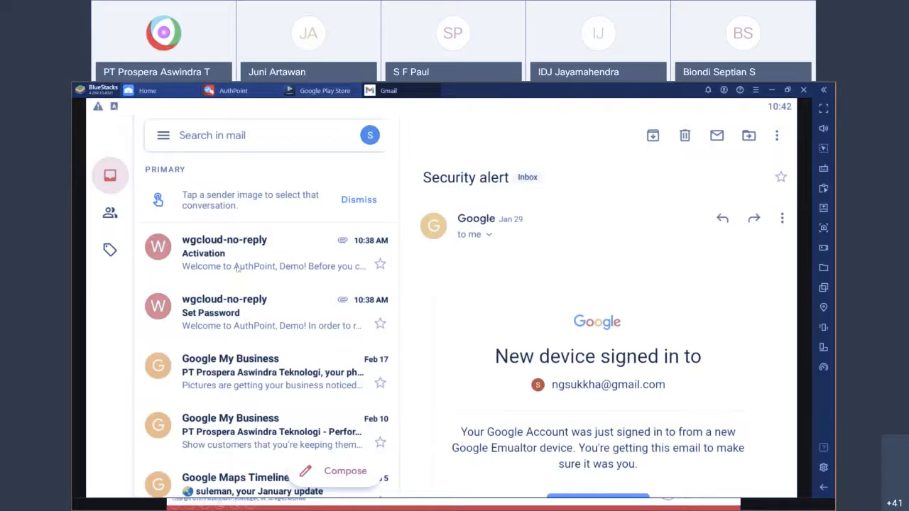
click(253, 319)
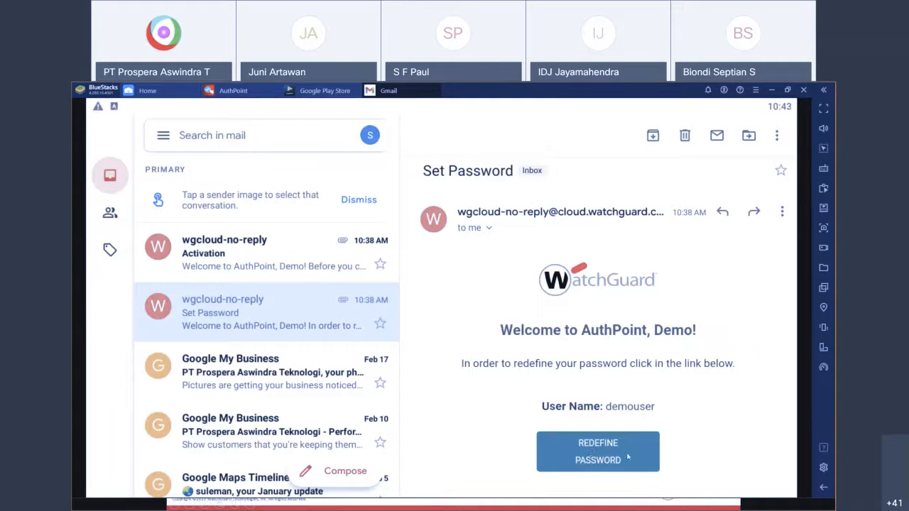
click(264, 259)
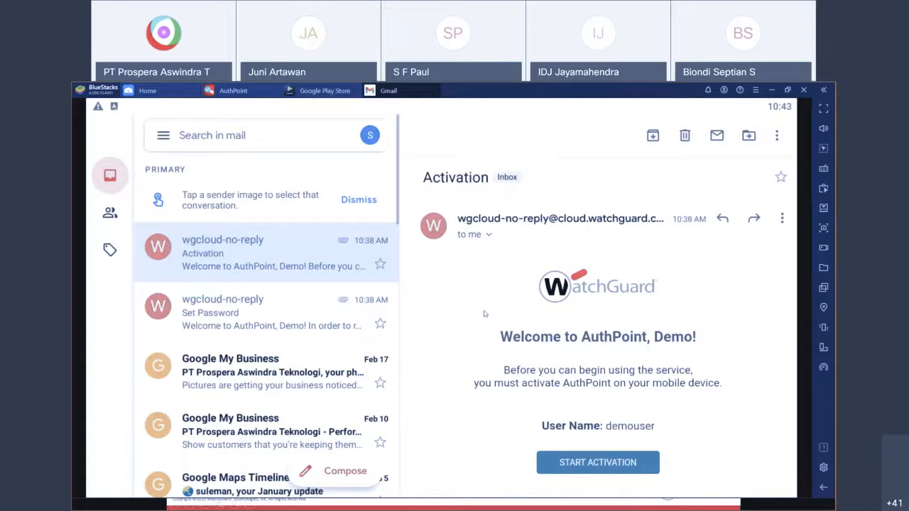
scroll(484, 313, down, 2)
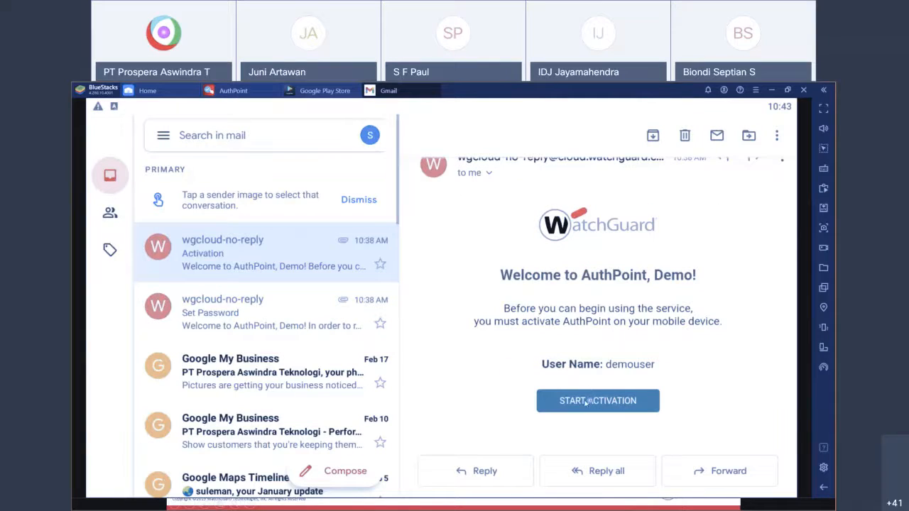
click(585, 402)
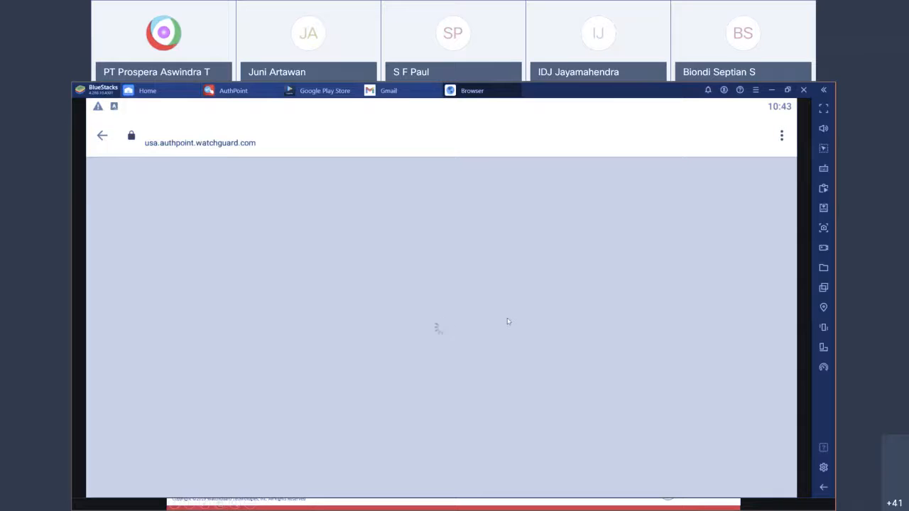
Step: Review the activation page and compare the AuthPoint app's token with the demo user's tokens in WatchGuard Cloud
scroll(508, 322, down, 5)
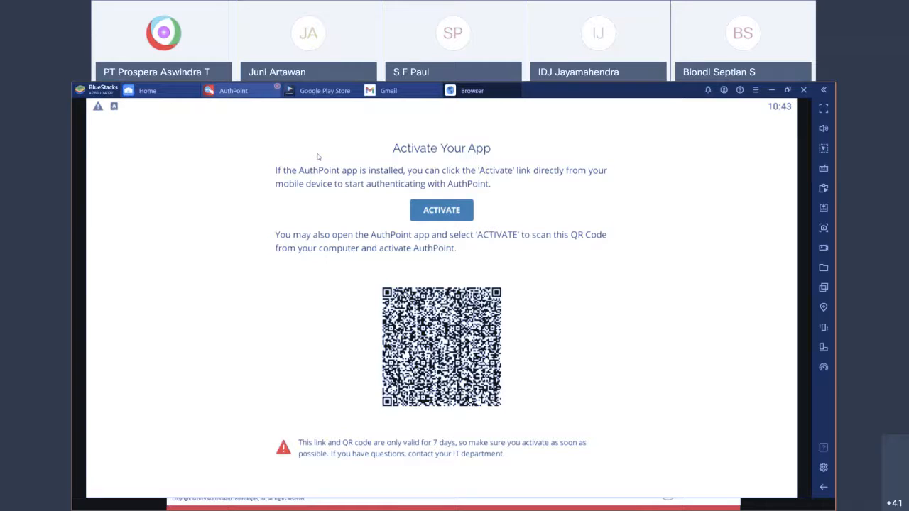
click(226, 91)
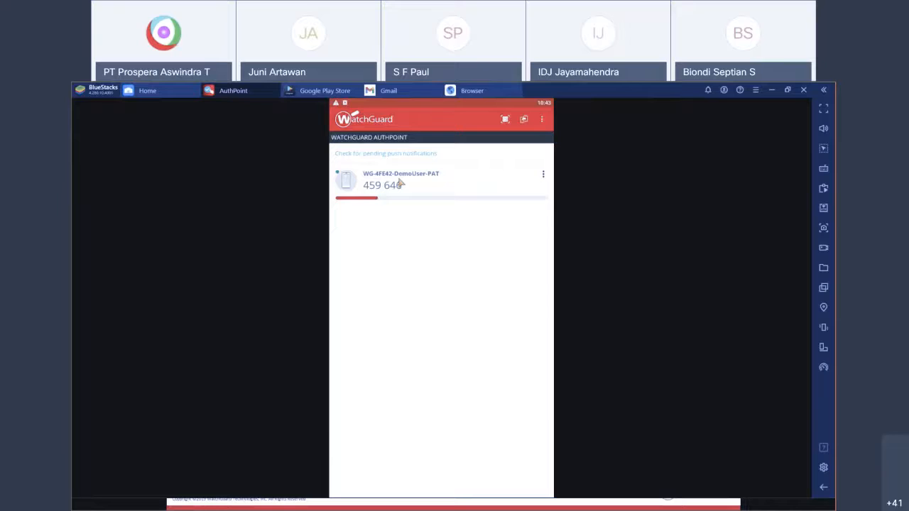
key(alt+Tab)
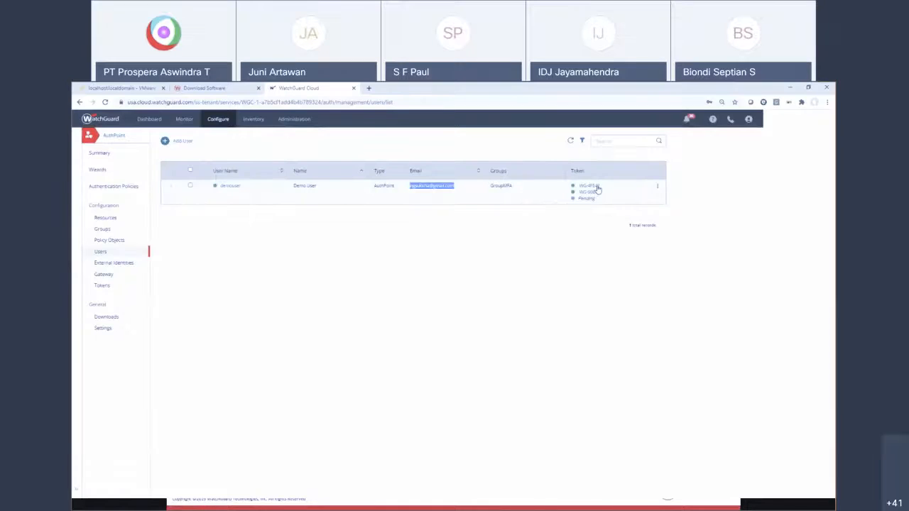
drag(583, 199, 595, 199)
click(792, 88)
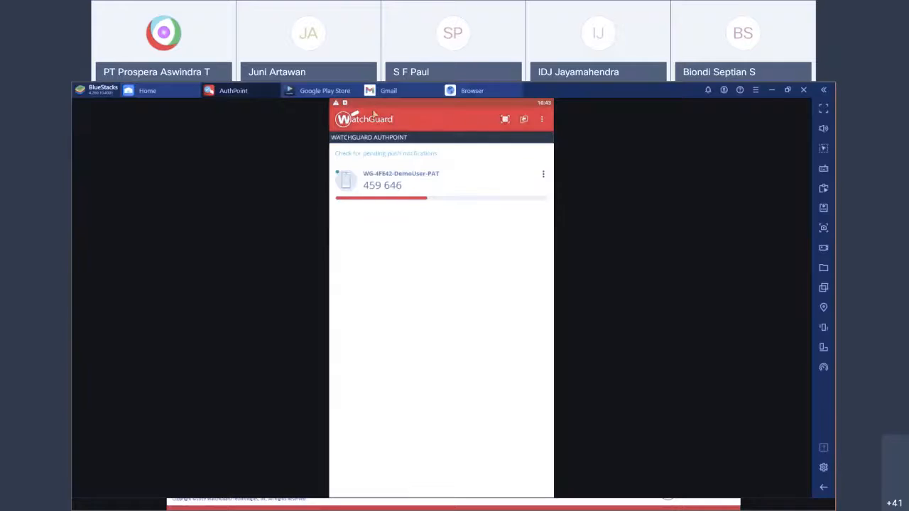
Step: Activate the new token from the activation page, append "-Token3" to its name, and save it in the AuthPoint app
click(469, 90)
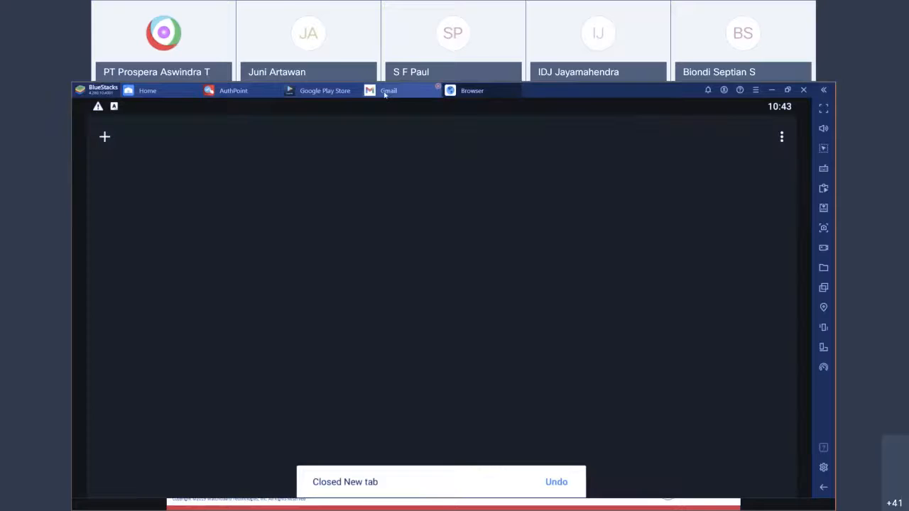
click(384, 94)
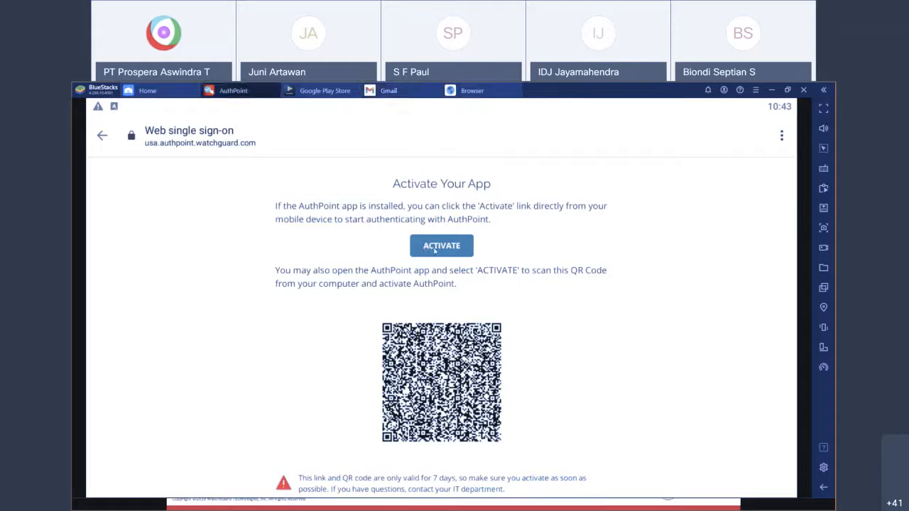
click(441, 245)
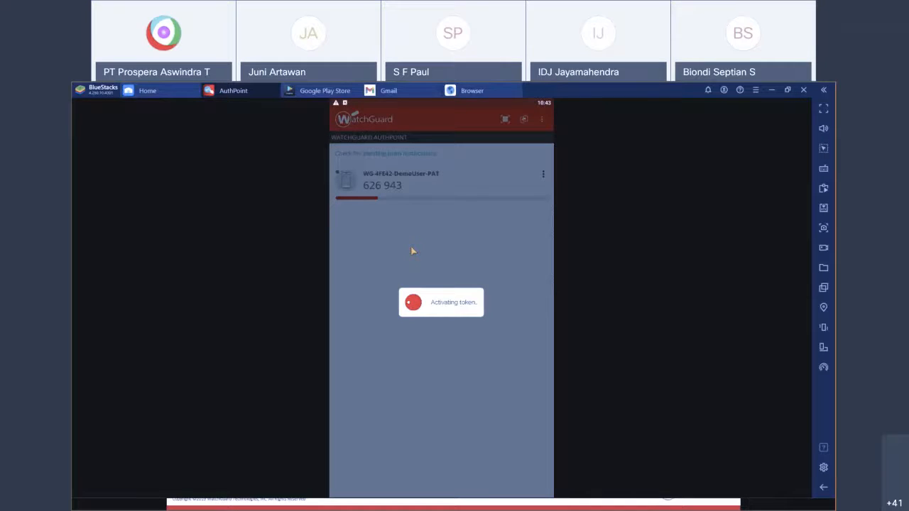
click(390, 260)
text(-Token3)
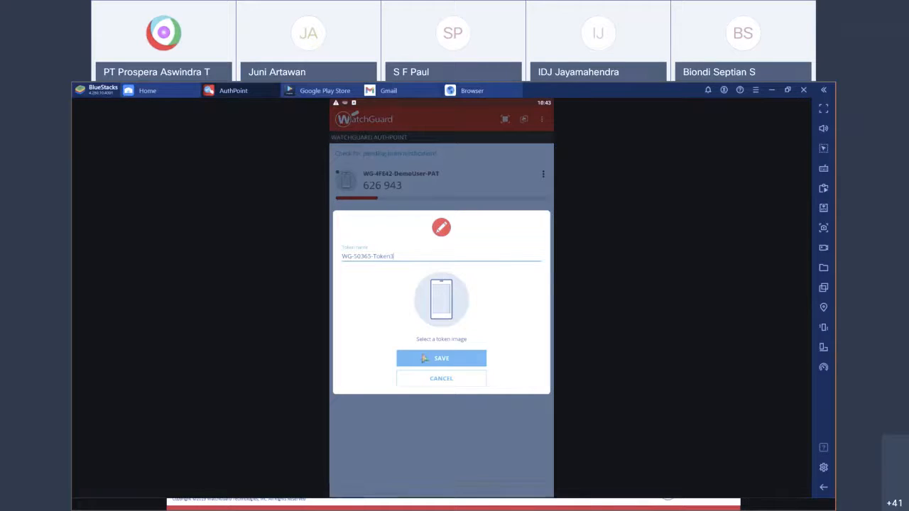
click(428, 359)
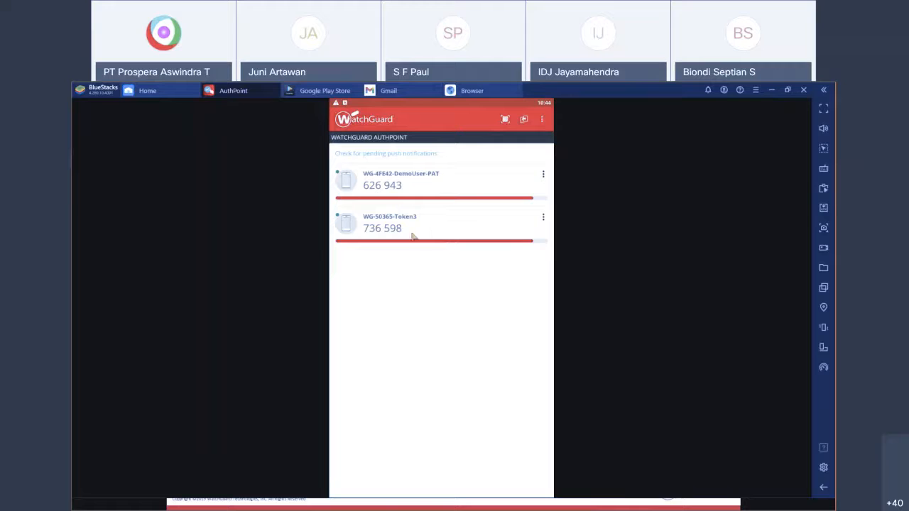
Step: Shrink the BlueStacks window, place it beside the slide's title, and switch to WatchGuard Cloud in Chrome
click(787, 90)
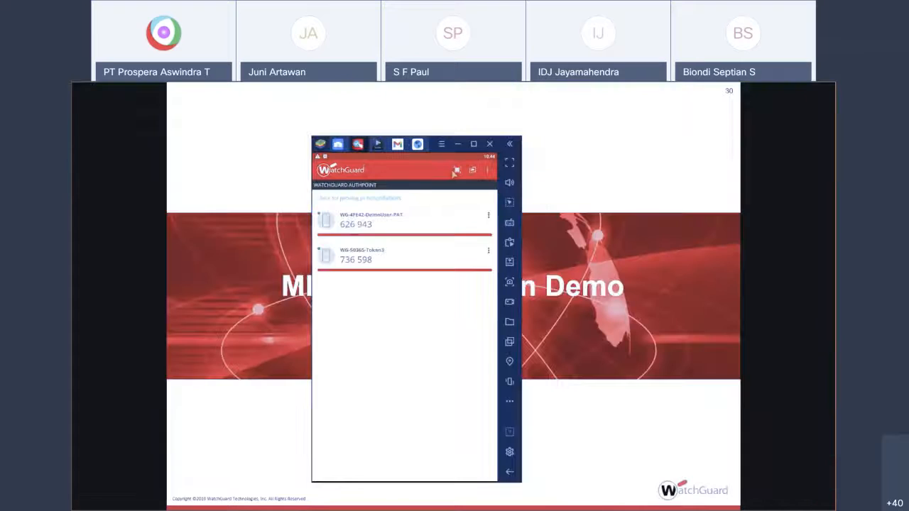
drag(432, 149, 692, 134)
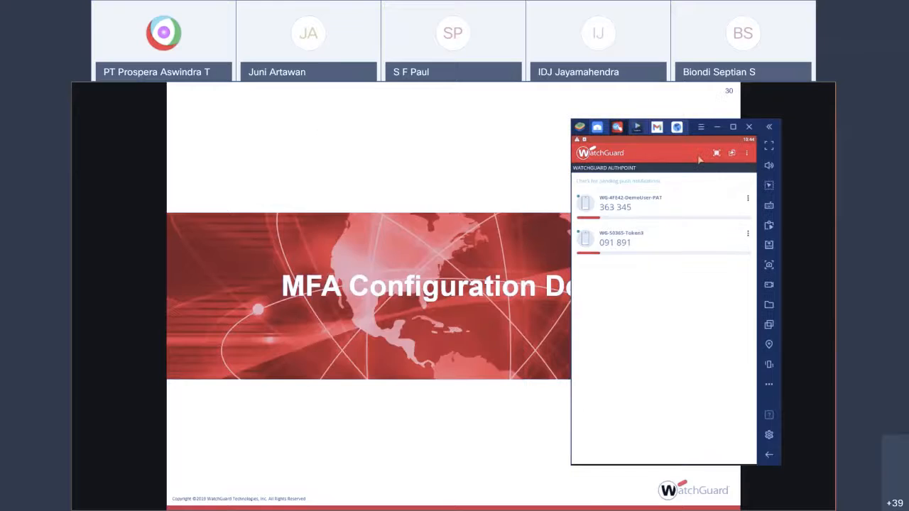
key(alt+Tab)
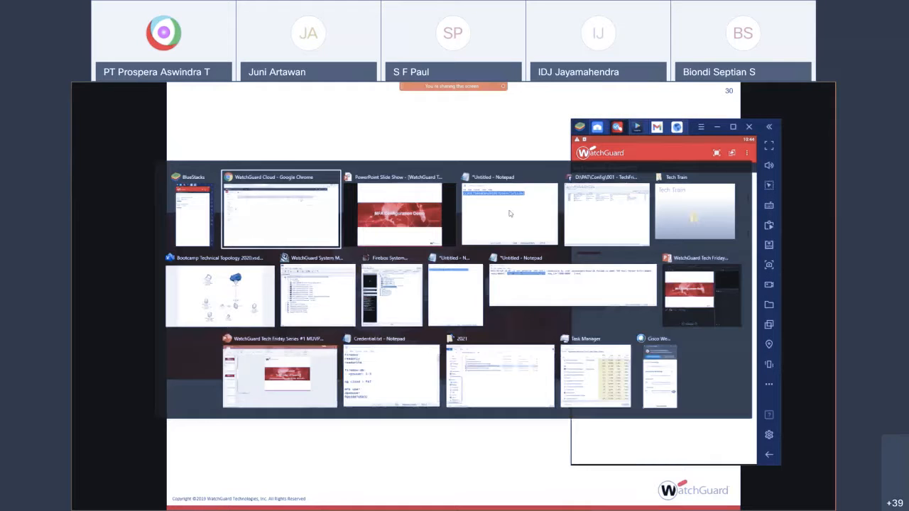
click(279, 214)
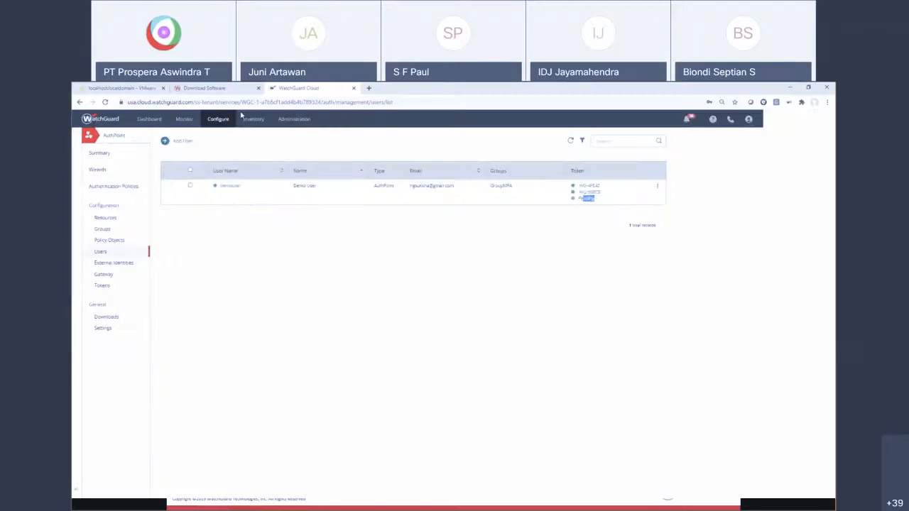
Step: Open the Win10x64-replica2 virtual machine's console in VMware ESXi and disconnect its WatchGuard Mobile VPN with SSL connection
click(131, 89)
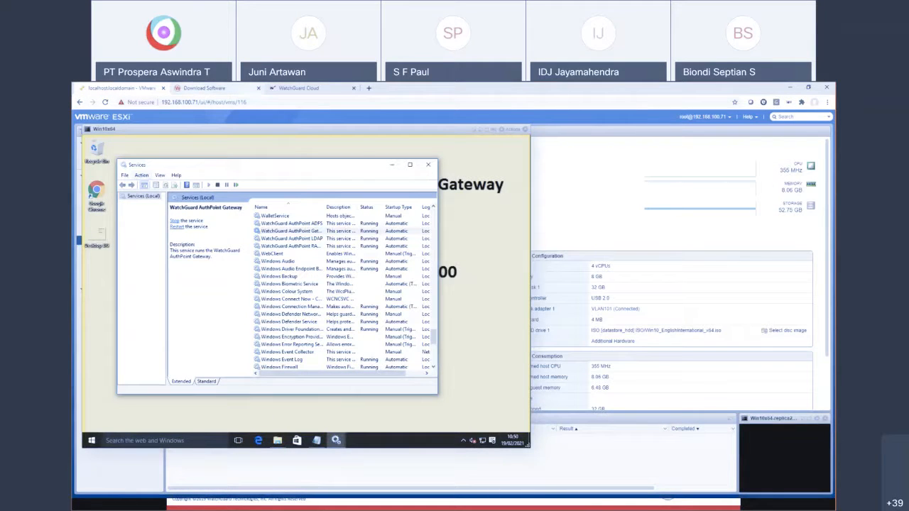
click(810, 422)
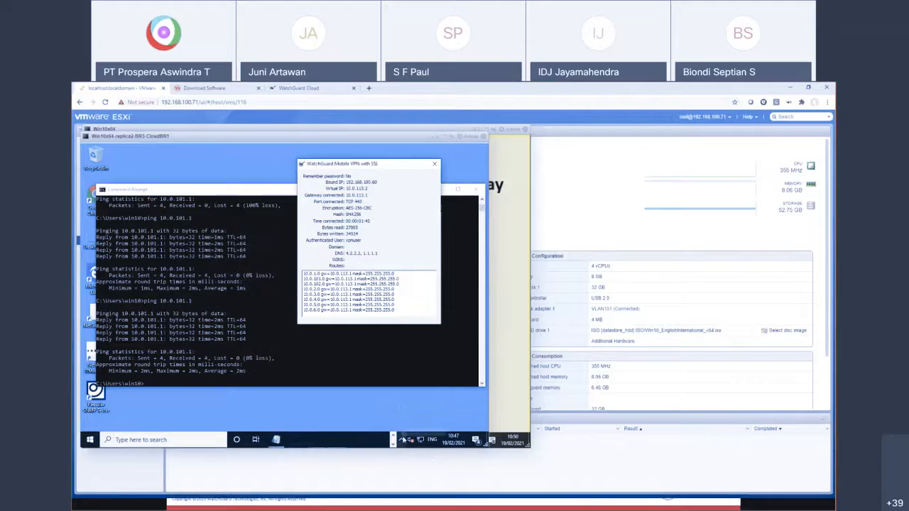
click(400, 440)
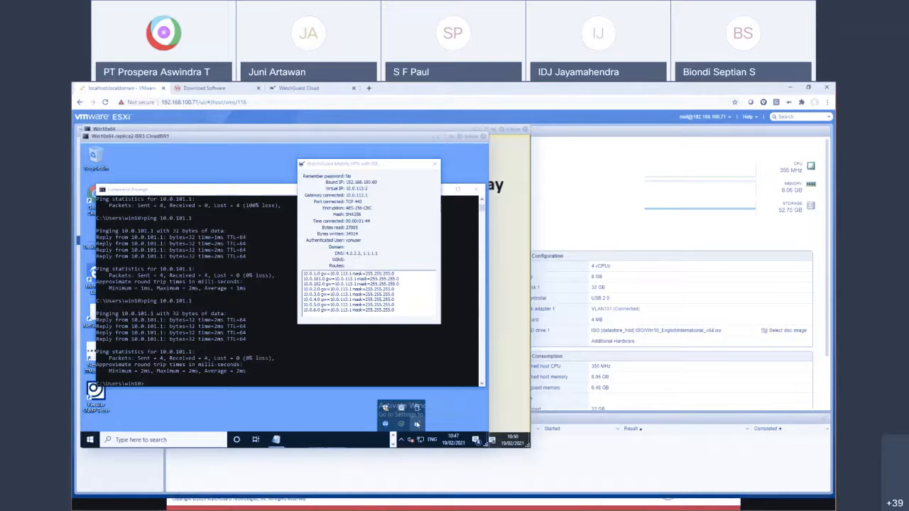
right_click(417, 424)
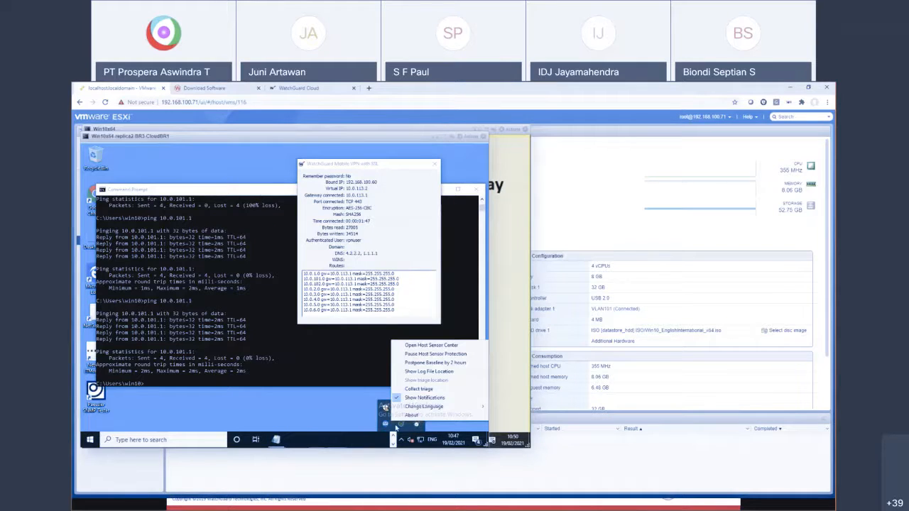
right_click(401, 425)
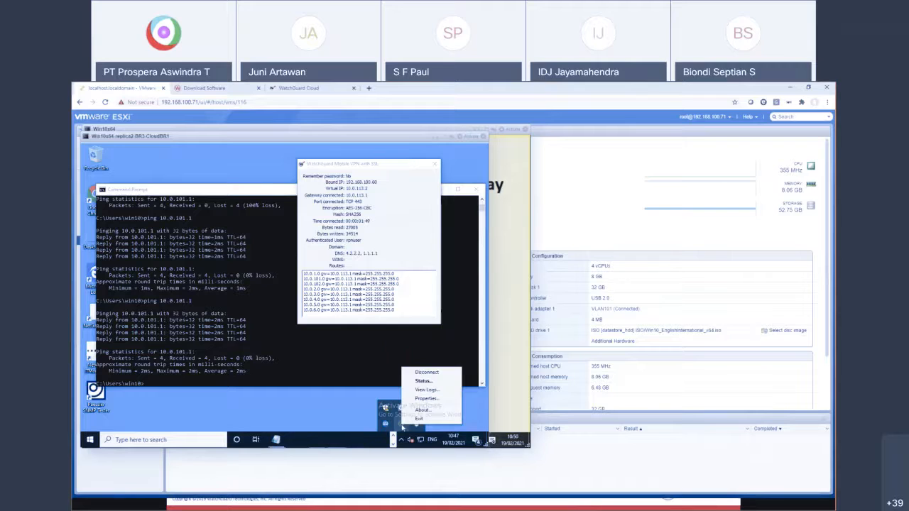
click(434, 373)
Step: Move the replica's console aside and launch Google Chrome on the Win10x64 virtual machine
drag(238, 135, 522, 181)
click(97, 202)
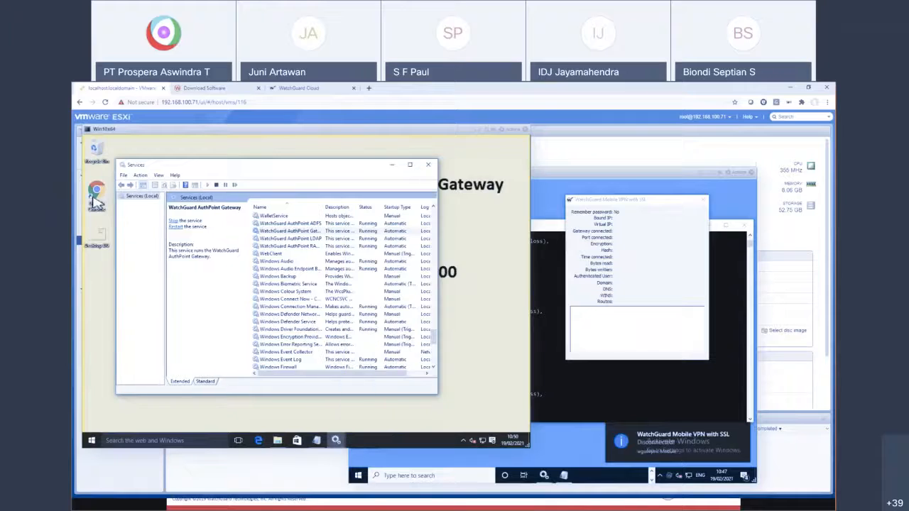
click(95, 202)
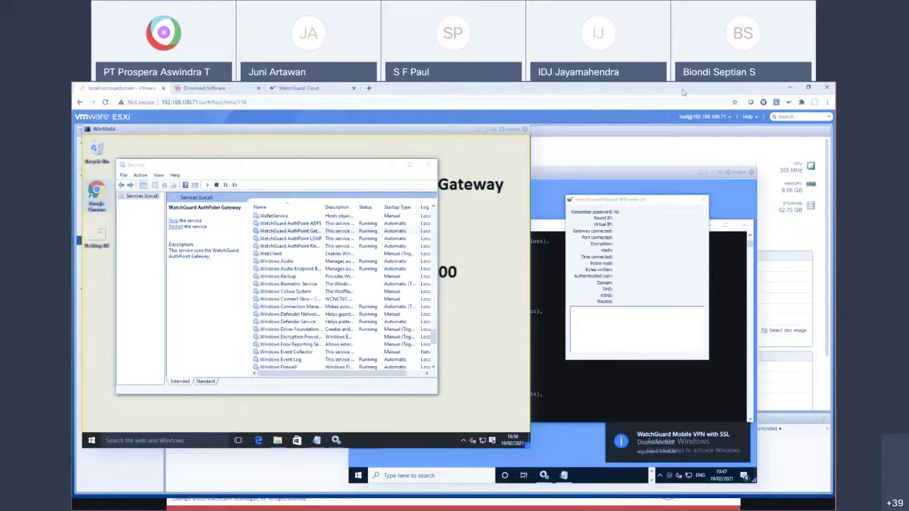
Step: Check the Firebox and AuthPoint Gateway in the Bootcamp Technical Topology diagram, and return to the VMware ESXi consoles
click(790, 87)
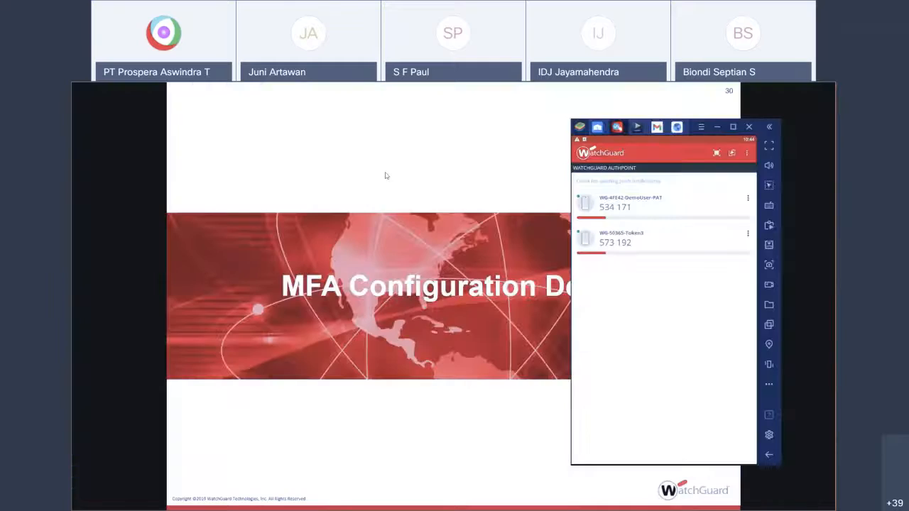
key(alt+Tab)
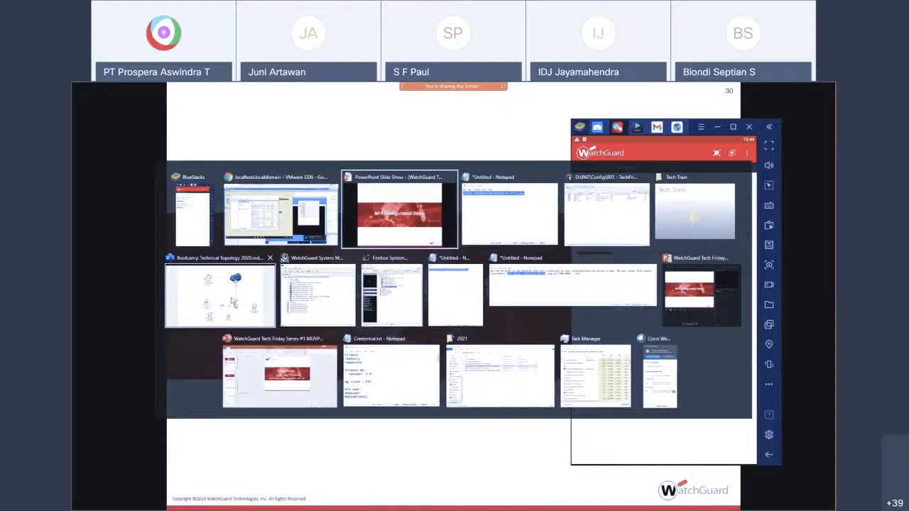
click(232, 302)
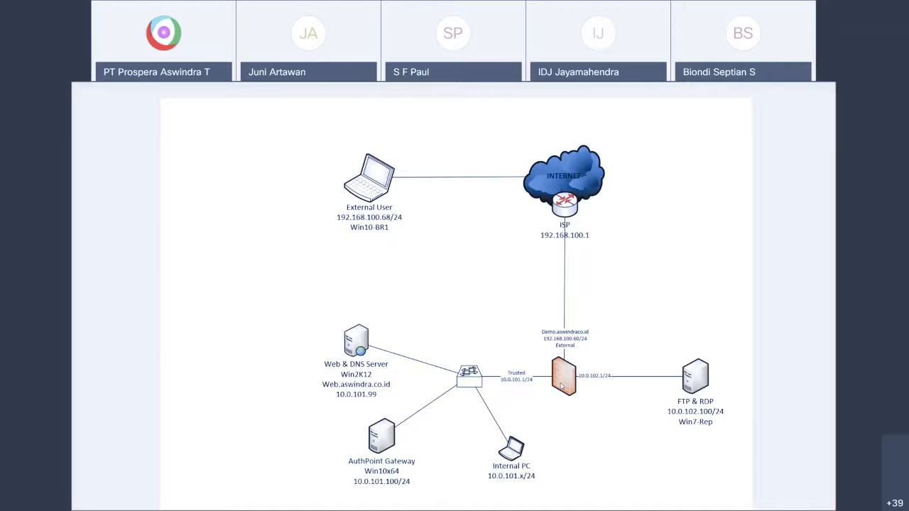
key(alt+Tab)
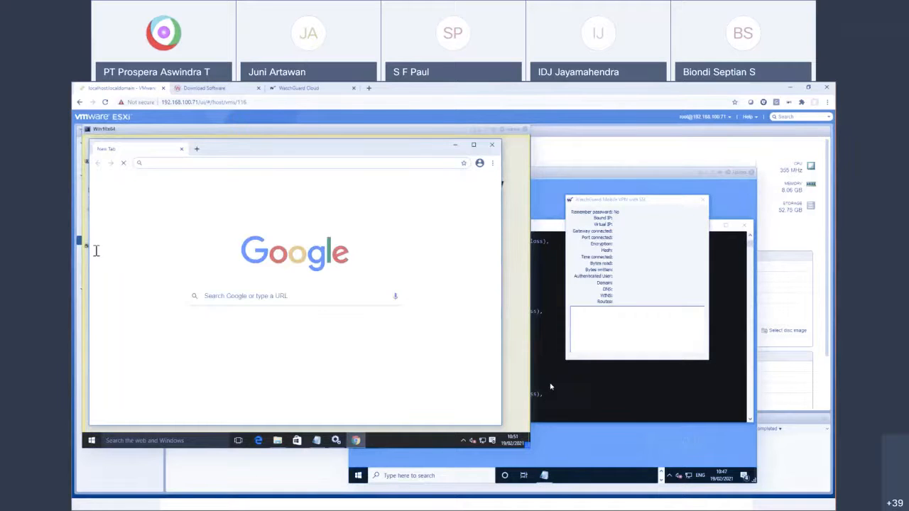
text(http)
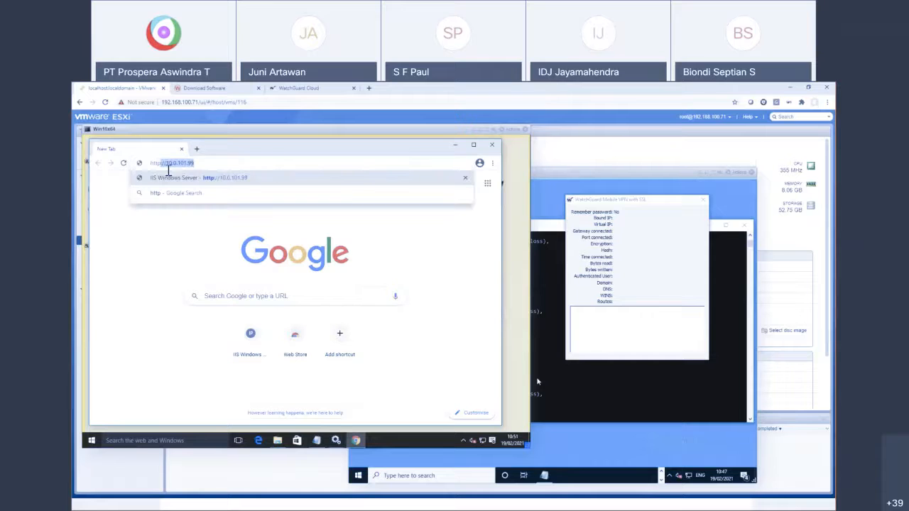
text(s://10.0.)
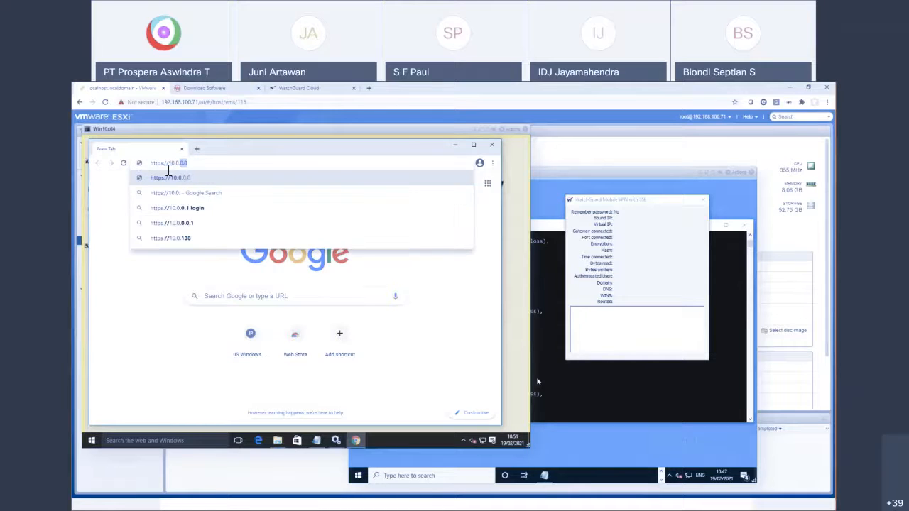
text(101.1:4100)
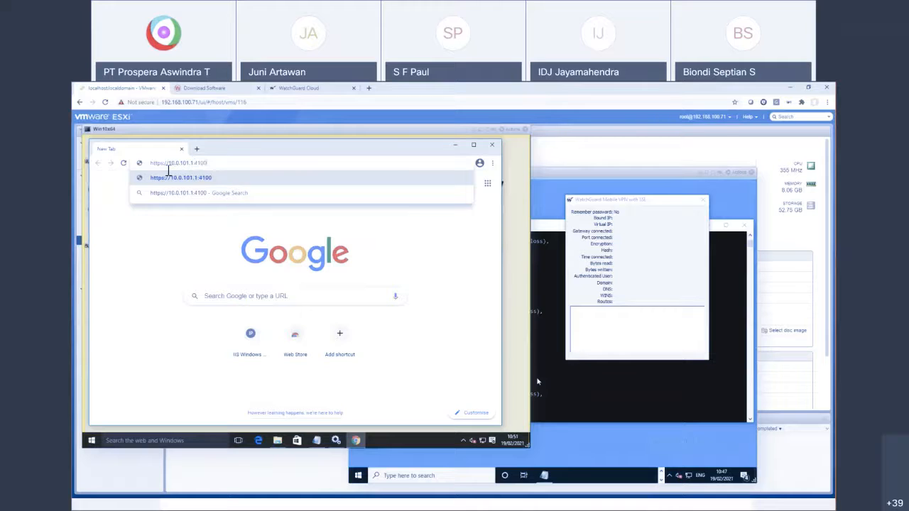
key(Return)
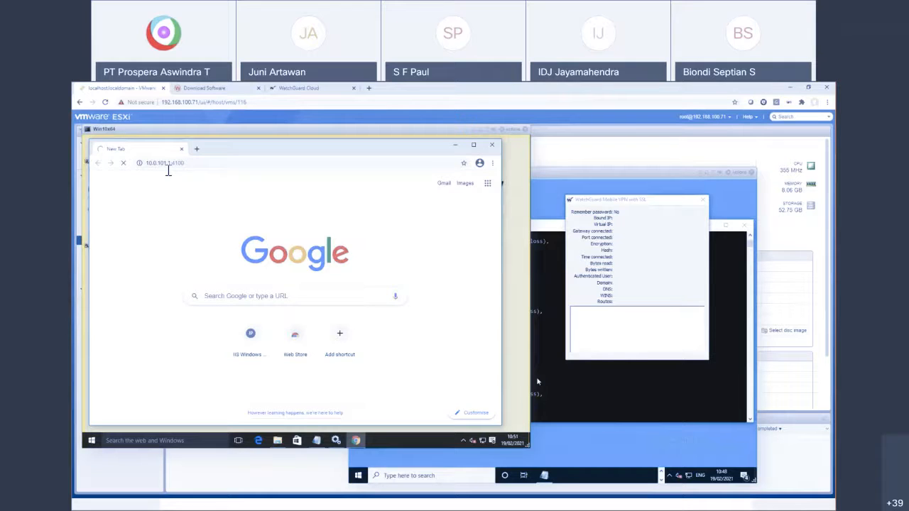
double_click(169, 169)
click(242, 167)
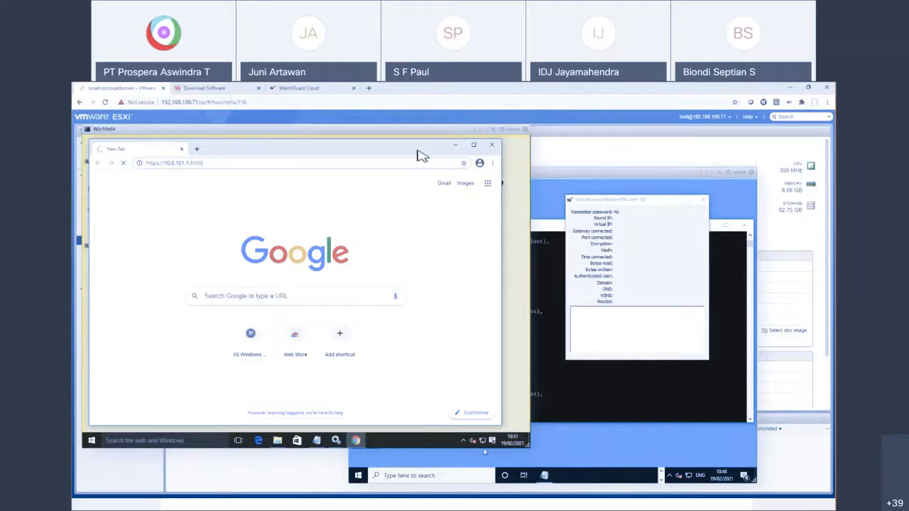
drag(417, 151, 291, 149)
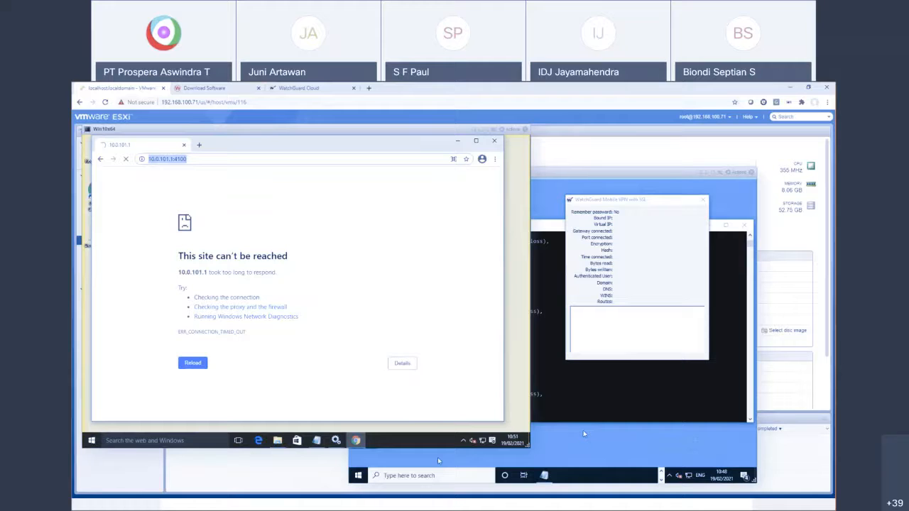
Step: Switch to Fireware Policy Manager and start a new policy from the WG-Auth packet filter template
key(alt+Tab)
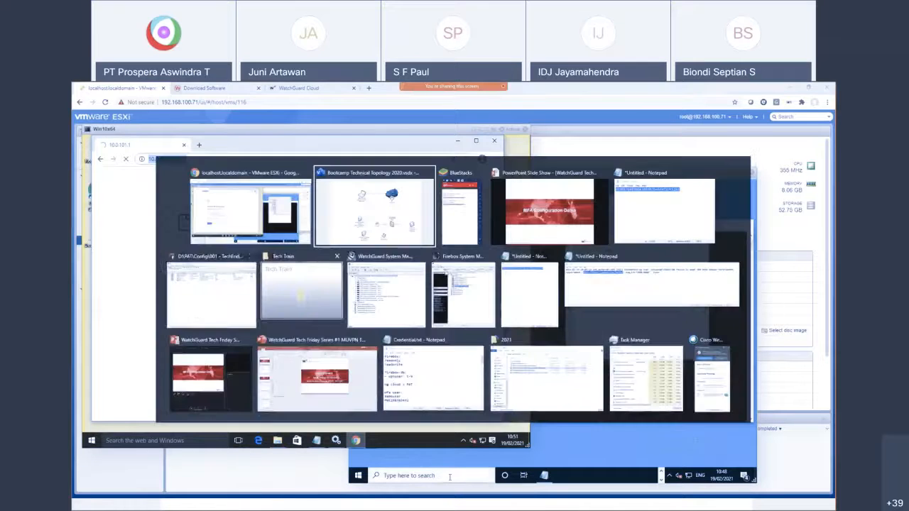
click(211, 295)
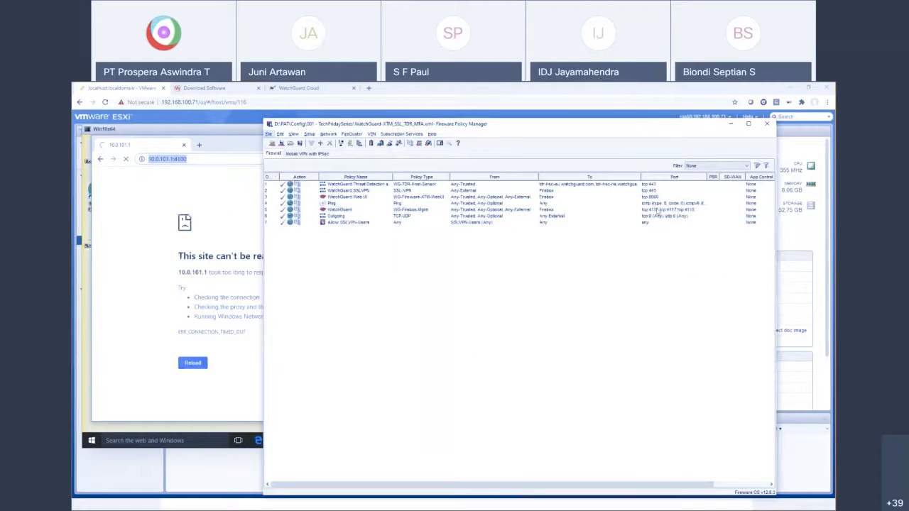
right_click(372, 261)
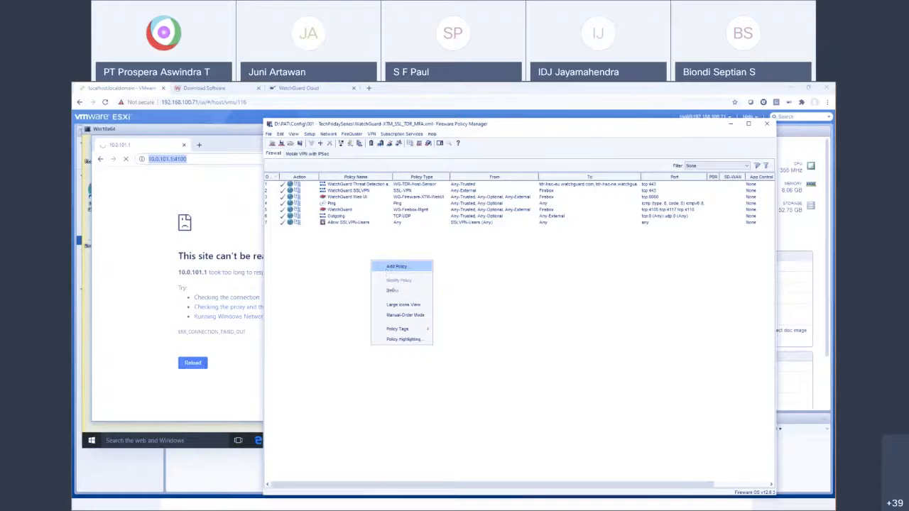
click(396, 267)
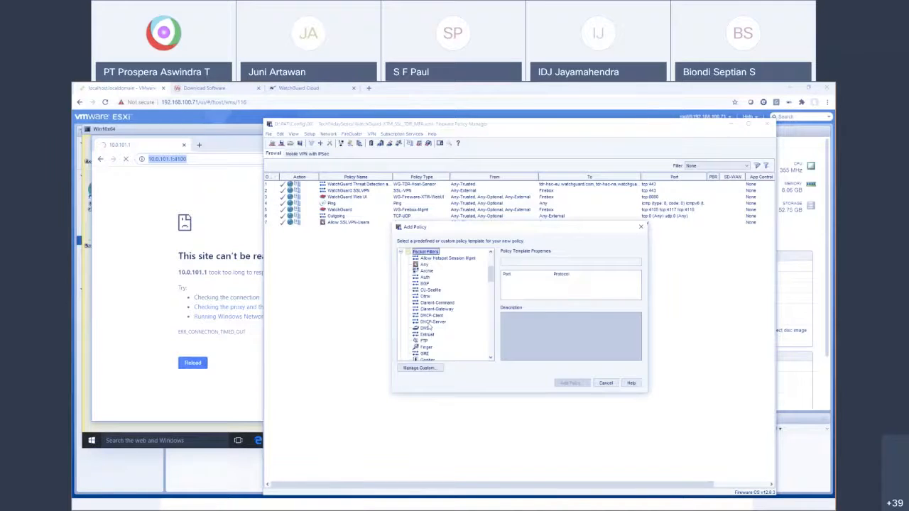
text(wg)
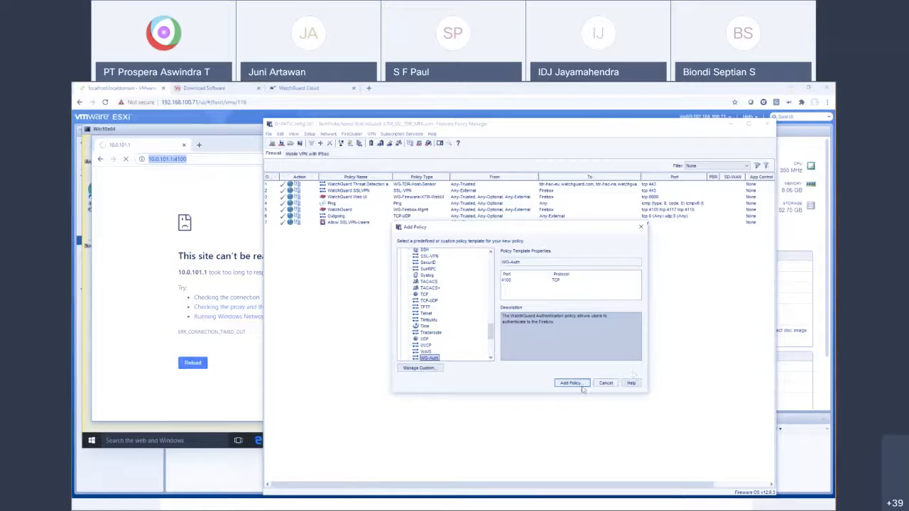
click(581, 385)
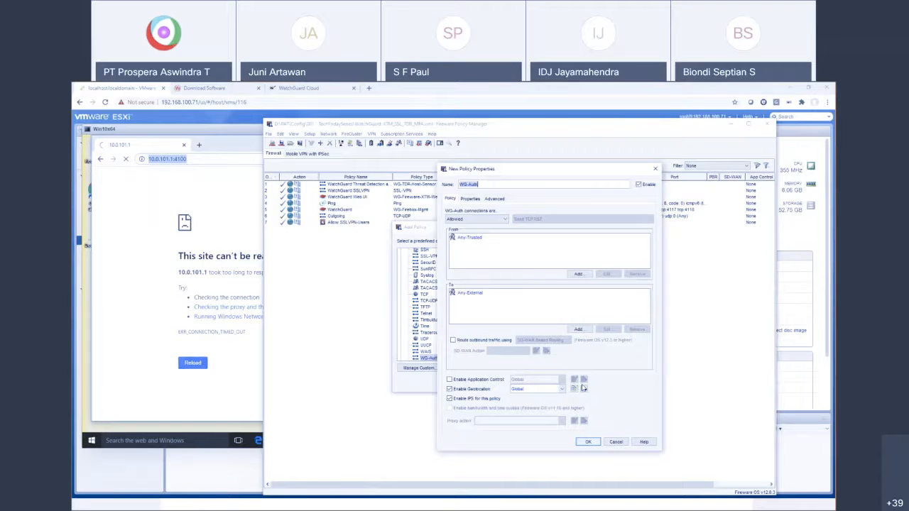
Step: Replace the Any-External destination of the WG-Auth policy with Firebox
click(509, 304)
click(571, 333)
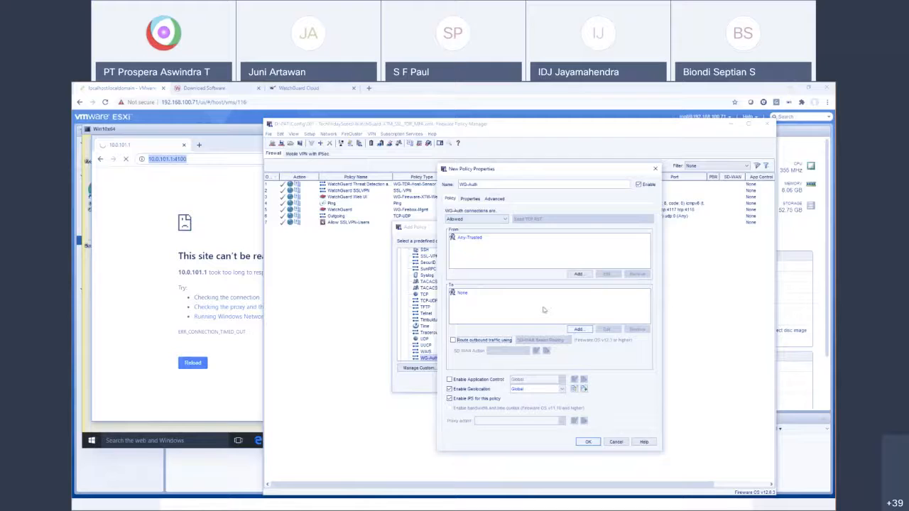
click(520, 267)
double_click(521, 270)
click(586, 374)
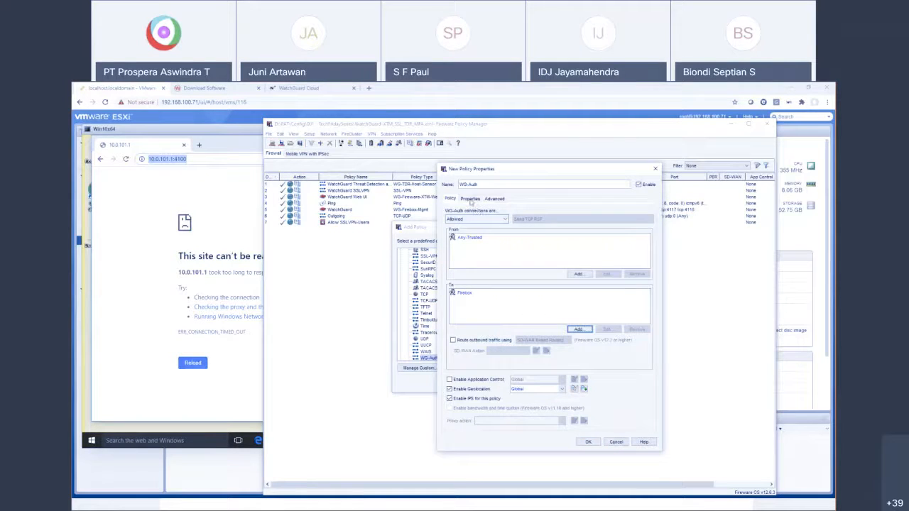
Step: Adjust the WG-Auth policy's logging settings and add the policy to the configuration
click(471, 202)
click(463, 308)
click(524, 261)
click(586, 372)
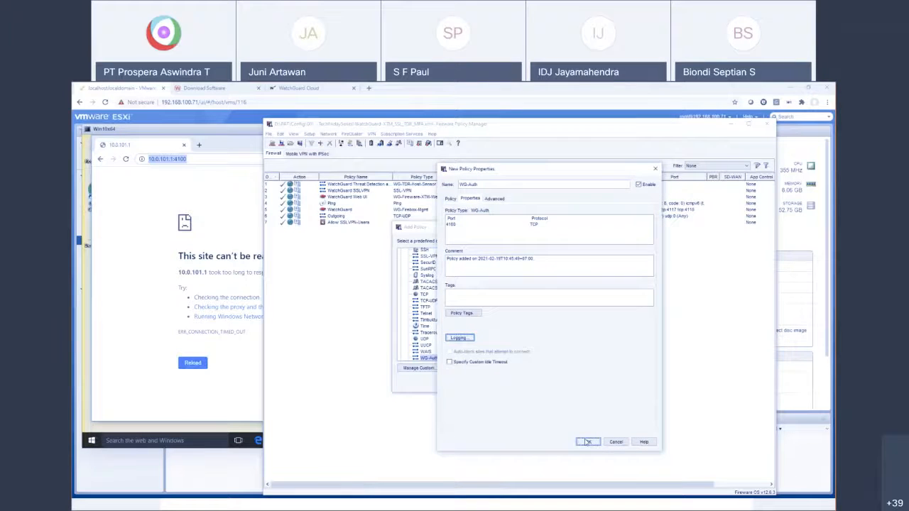
click(588, 441)
Step: Save the configuration to the Firebox with the administrator passphrase, replacing the existing WatchGuard-XTM_SSL_TDR_MFA.xml file
click(281, 144)
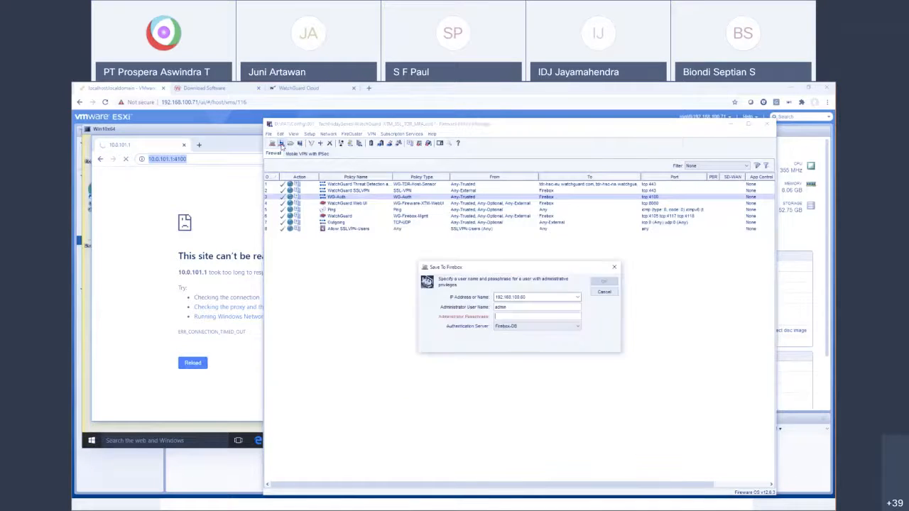
text(****)
key(Return)
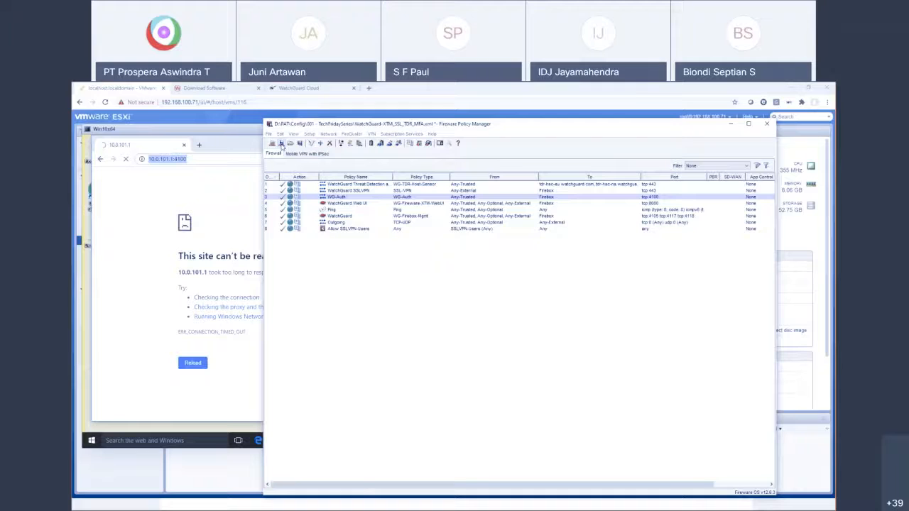
key(Return)
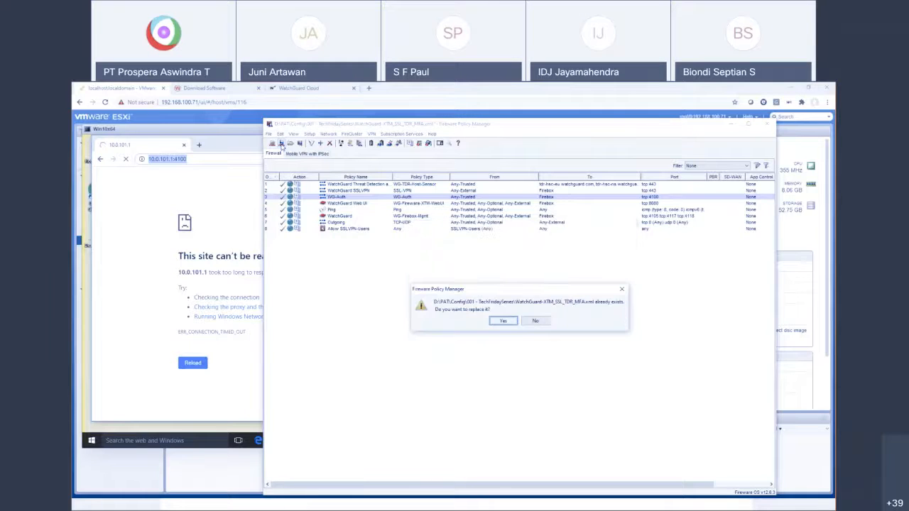
key(Return)
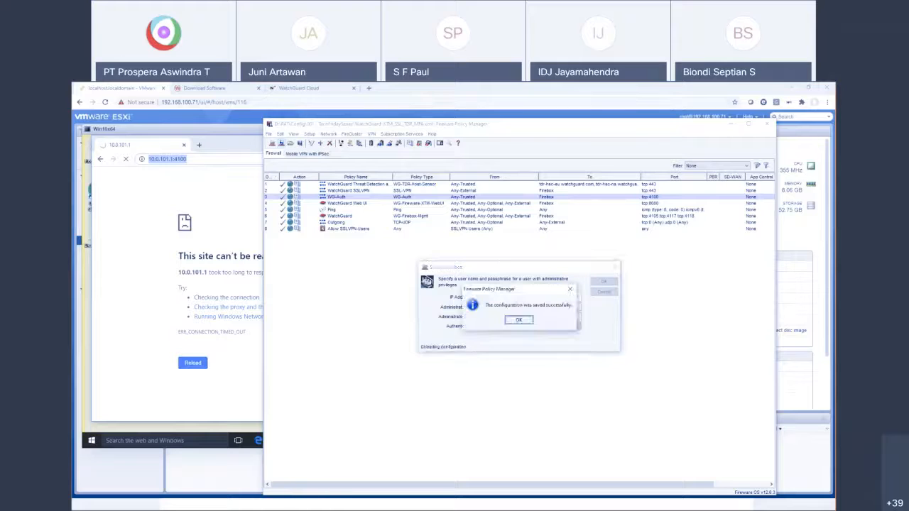
Step: Reopen the port 4100 portal address in a new tab on Win10x64, close the old tab, and proceed past the certificate warning
click(224, 159)
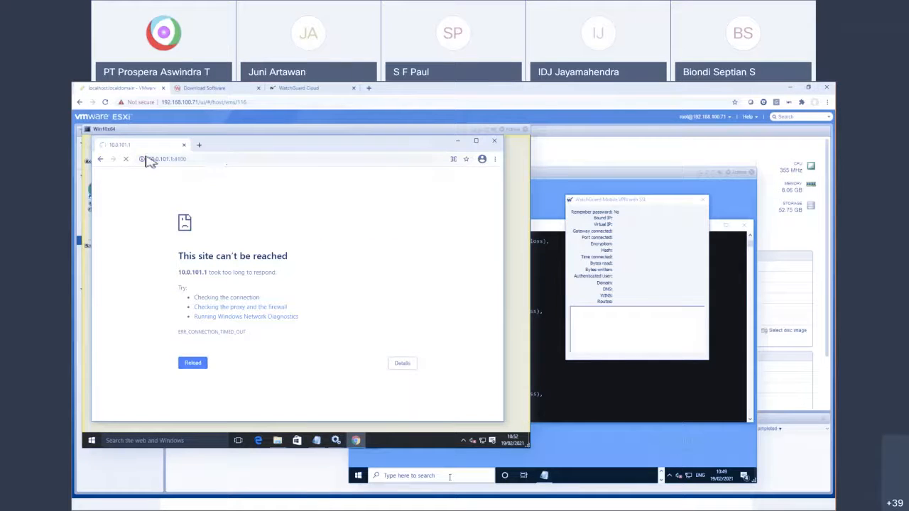
click(183, 159)
key(ctrl+c)
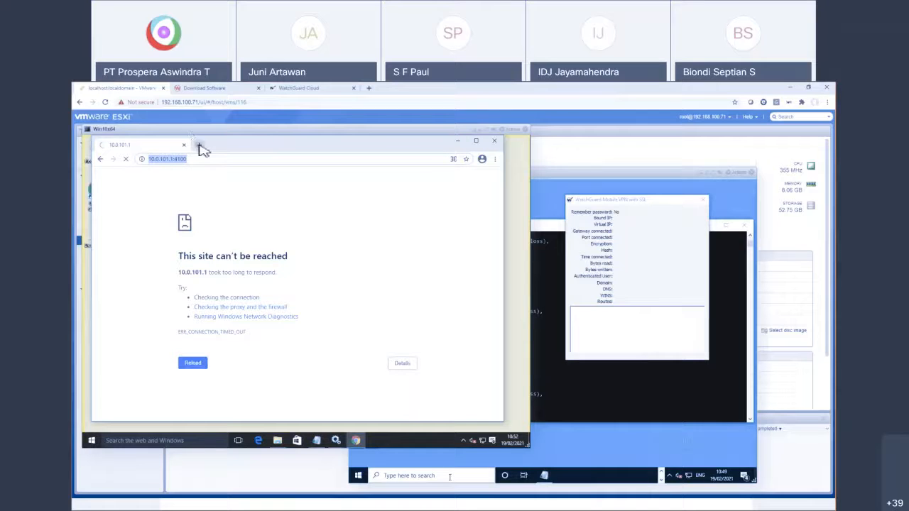
click(200, 146)
key(ctrl+v)
key(Return)
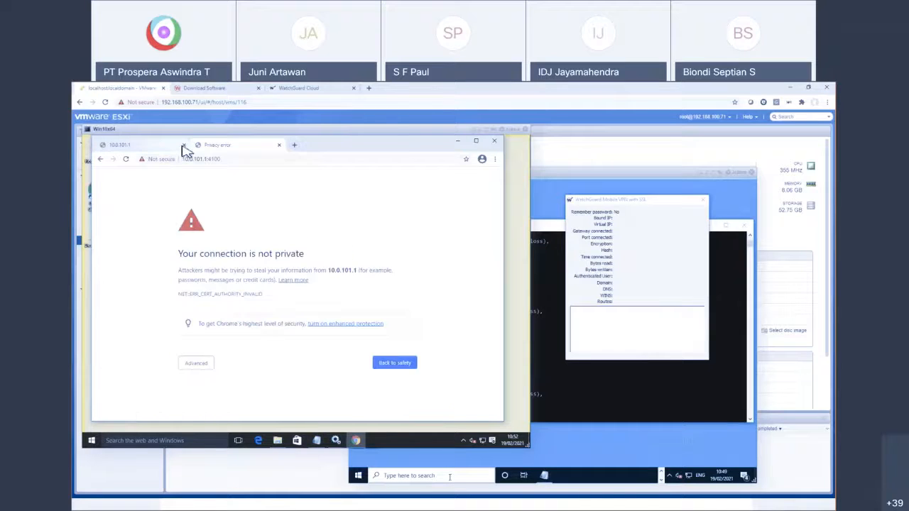
click(183, 146)
click(194, 364)
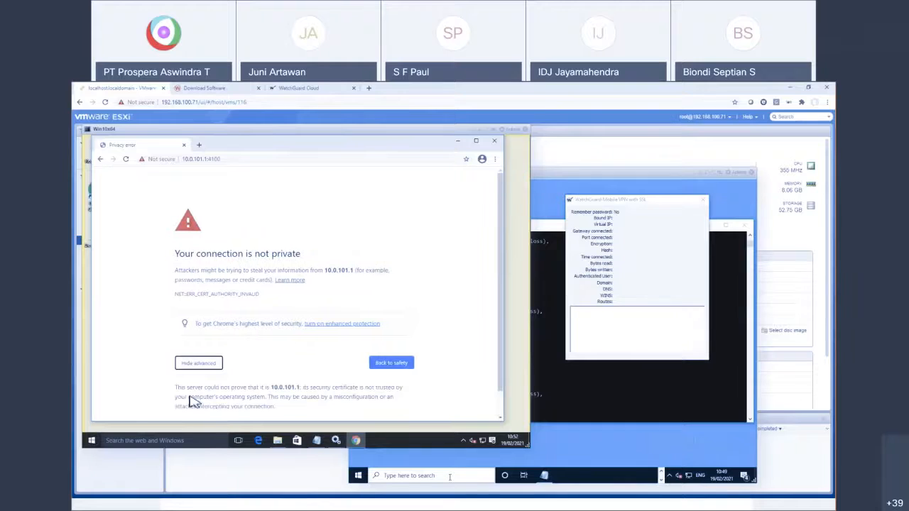
scroll(193, 401, down, 1)
click(207, 397)
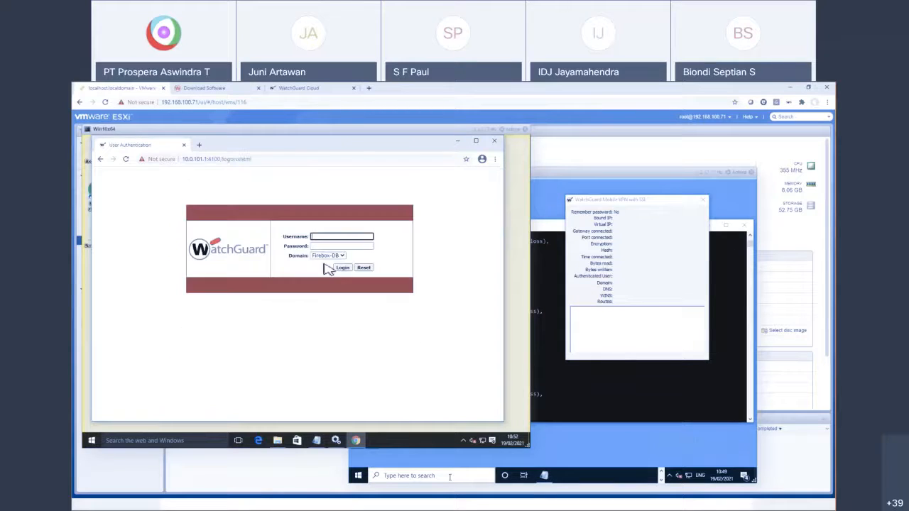
Step: Fill in the portal login with the authpoint domain, the username demouser, and the account password
click(329, 255)
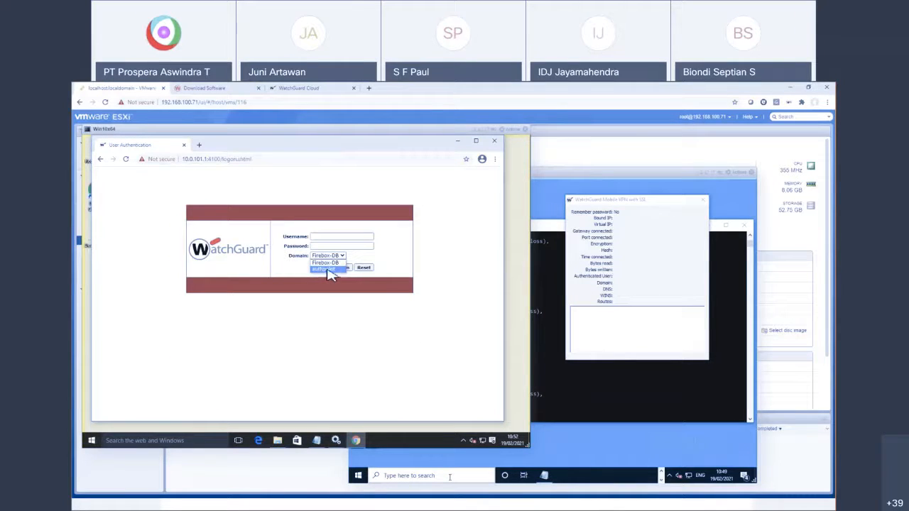
click(328, 271)
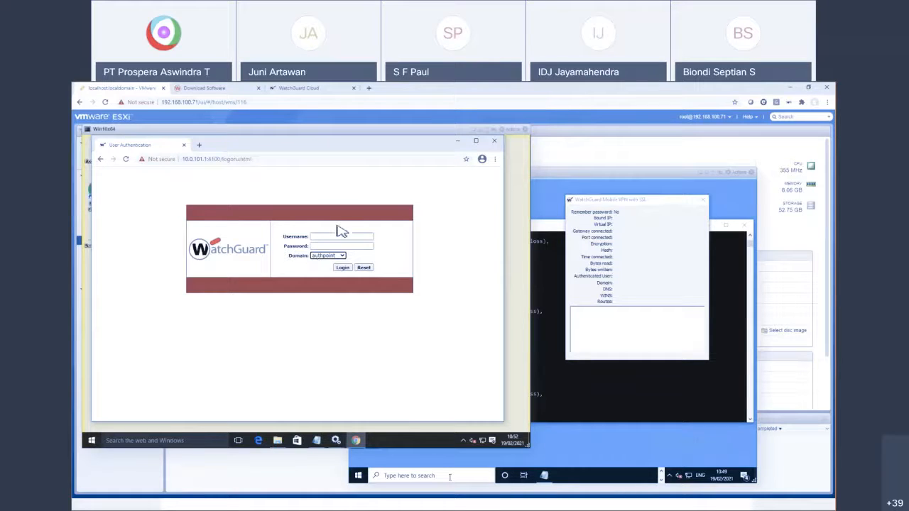
click(343, 240)
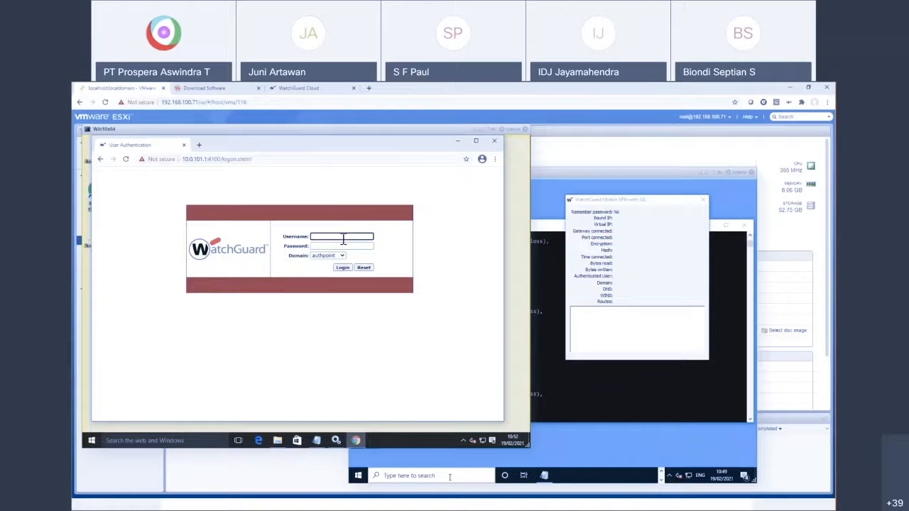
click(270, 89)
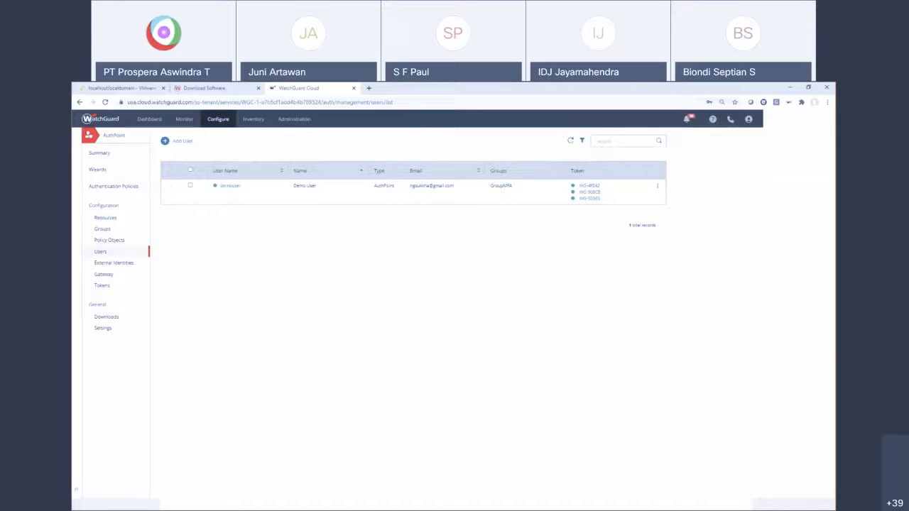
click(120, 88)
text(demouser)
key(Tab)
text(••••••••••••••)
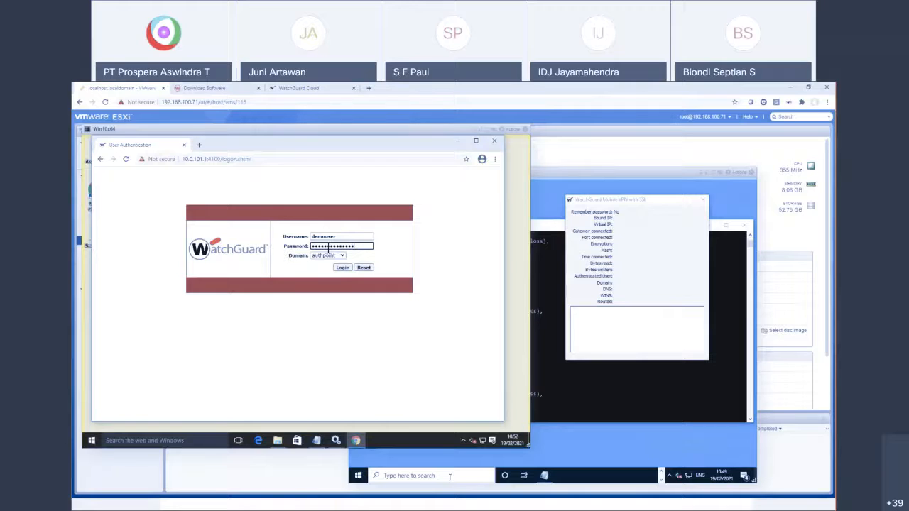
Step: Narrow the ESXi browser window, place the BlueStacks AuthPoint app beside it, and return to the portal's login page
click(808, 87)
mouse_move(713, 94)
mouse_down()
mouse_move(680, 95)
mouse_move(710, 97)
mouse_up()
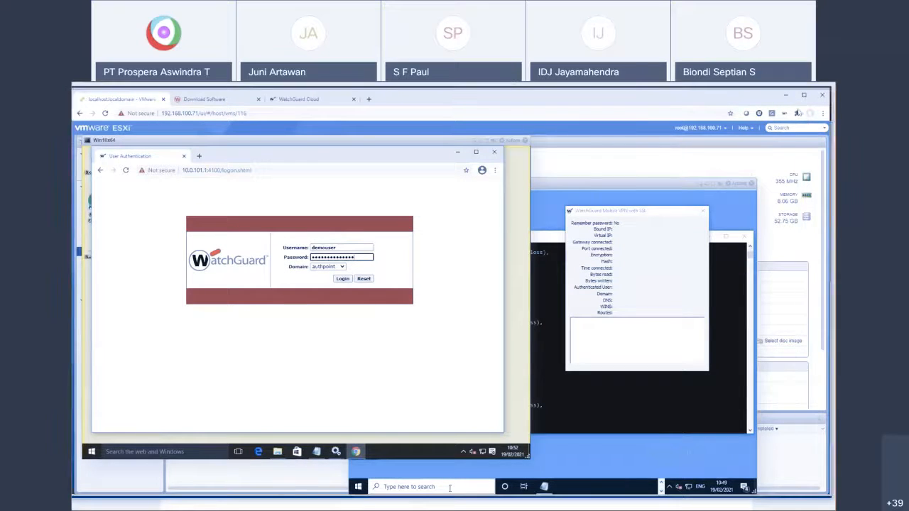
drag(831, 107, 607, 109)
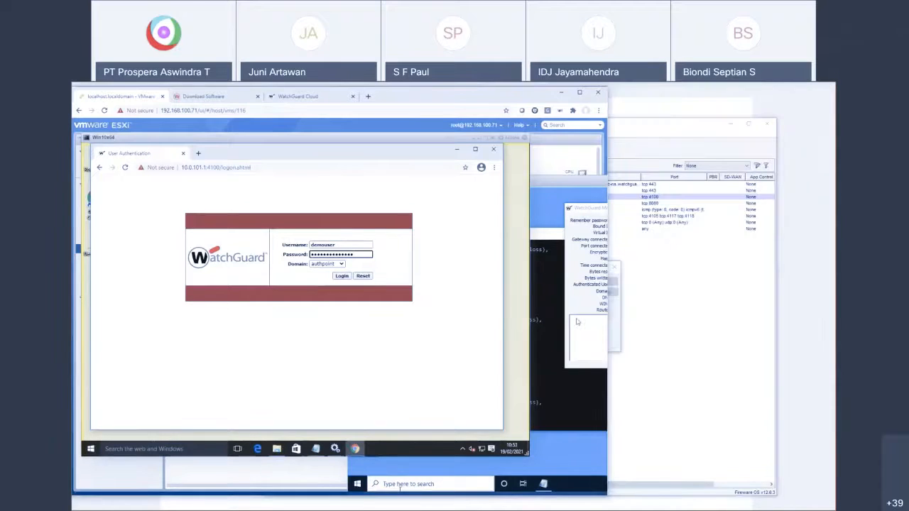
key(super)
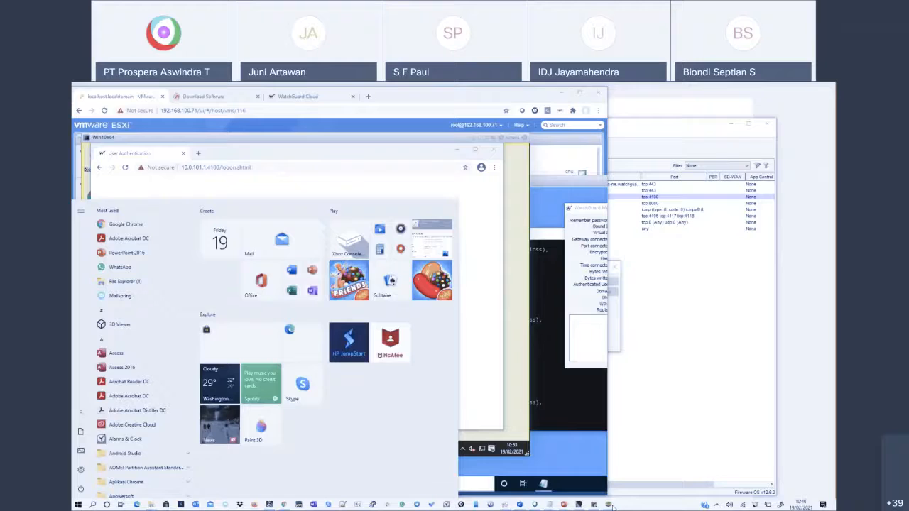
click(609, 505)
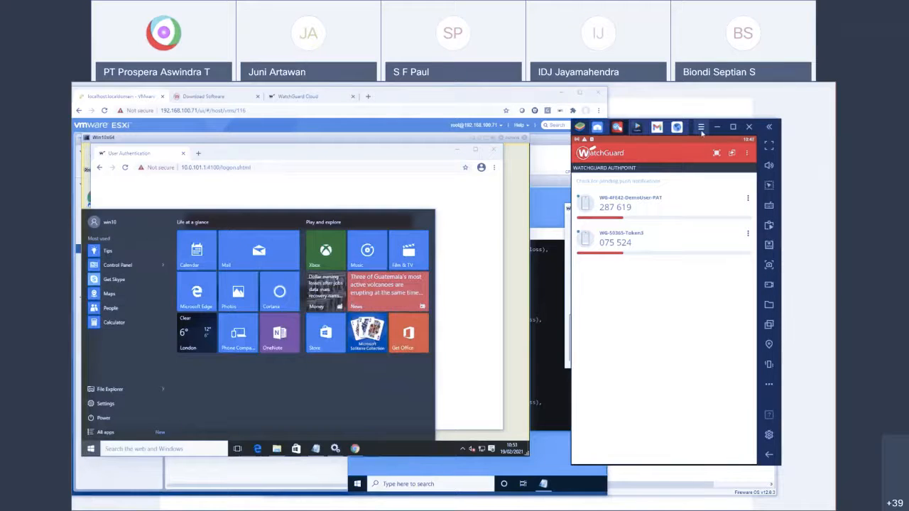
drag(692, 132, 733, 109)
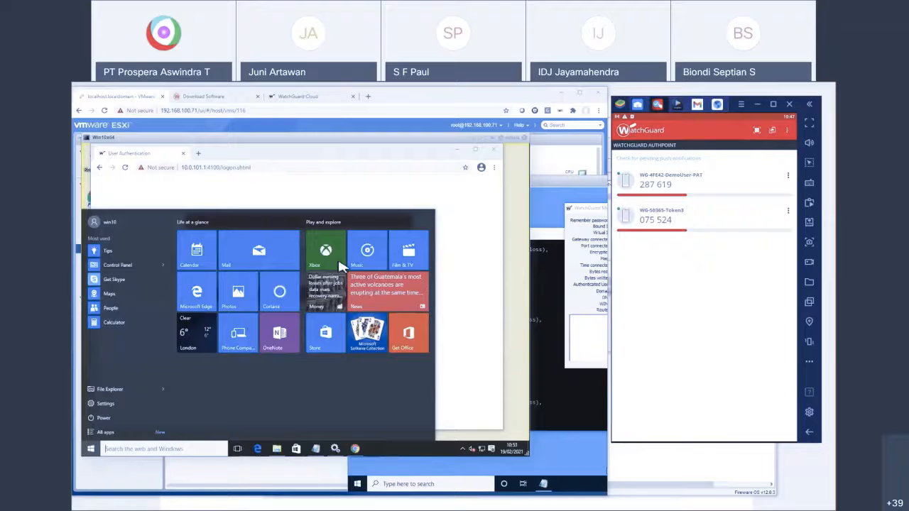
click(270, 168)
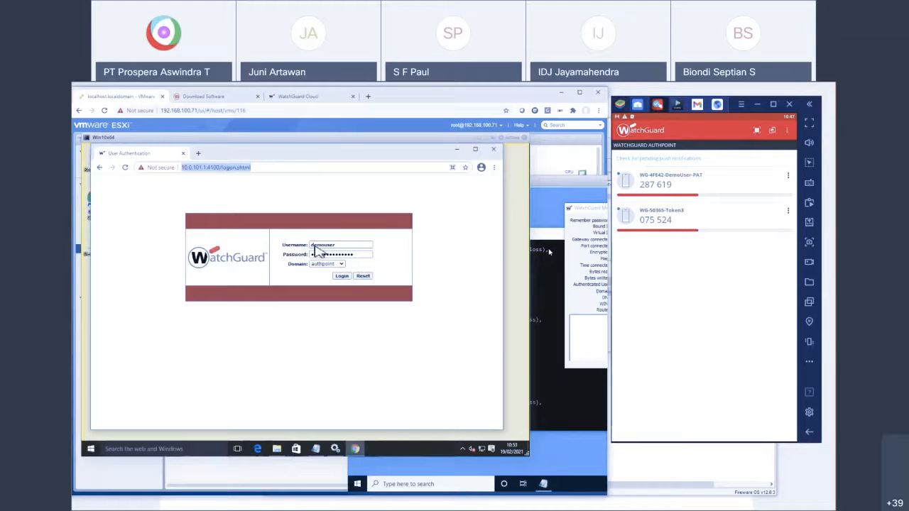
Step: Submit the demouser login on the Firebox portal and reselect the authpoint domain
click(347, 276)
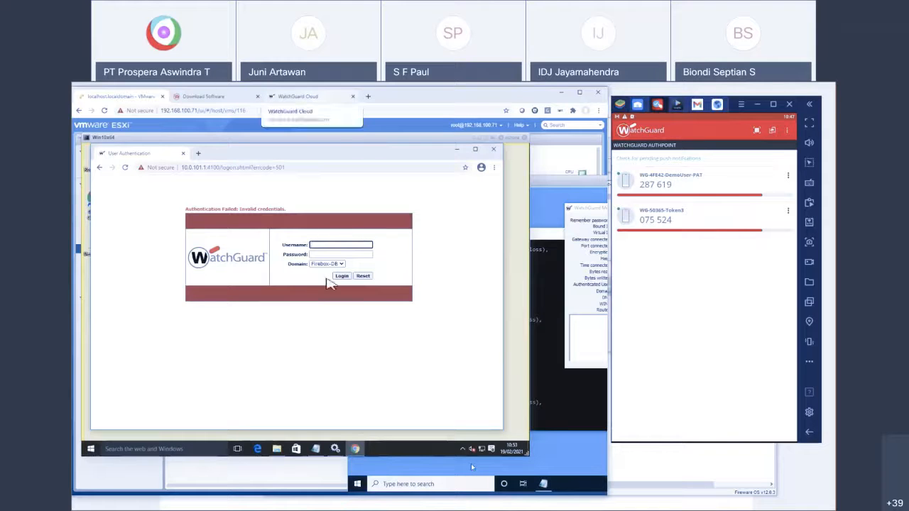
click(326, 263)
click(324, 279)
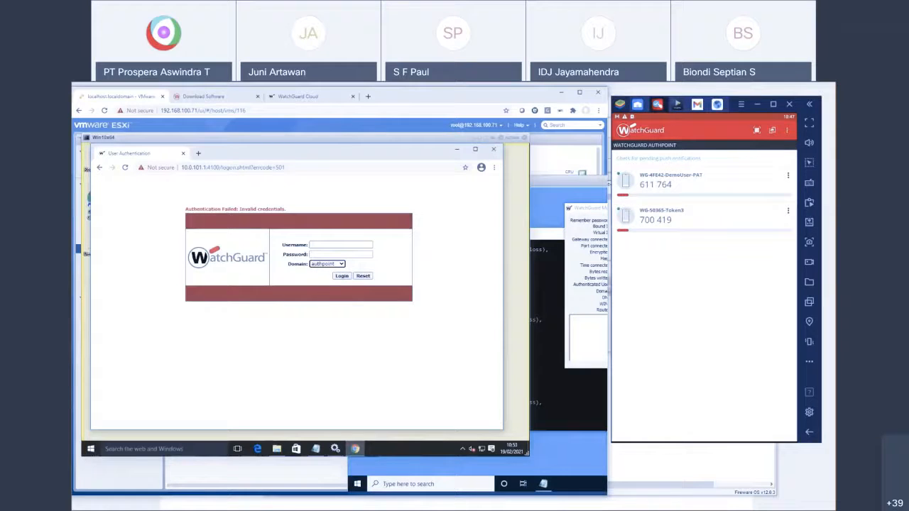
click(543, 484)
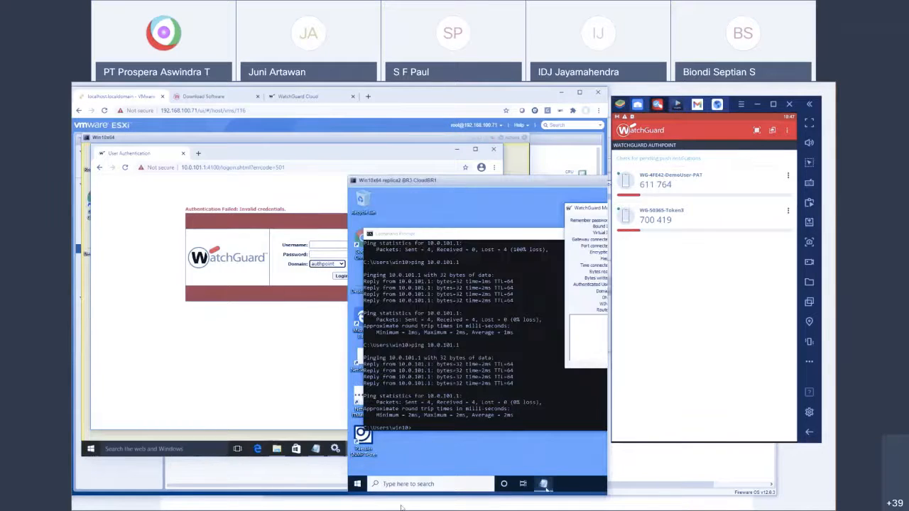
key(super)
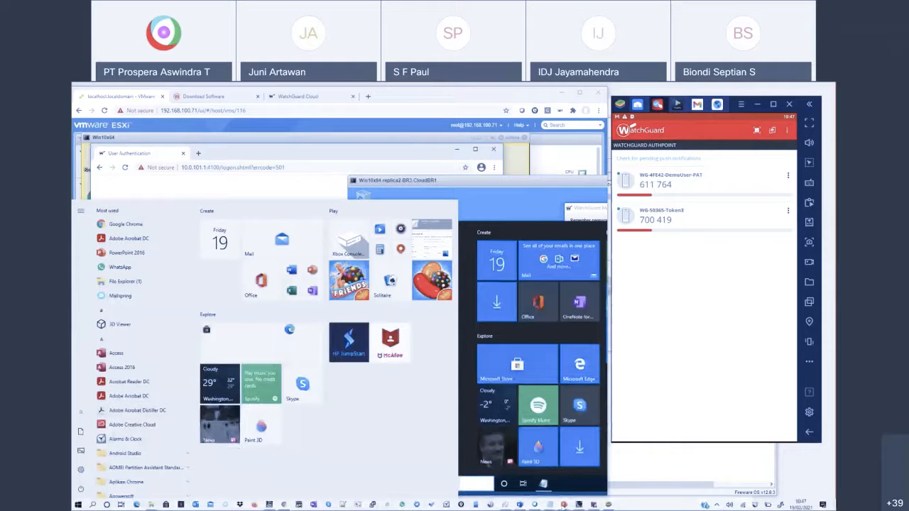
mouse_move(550, 505)
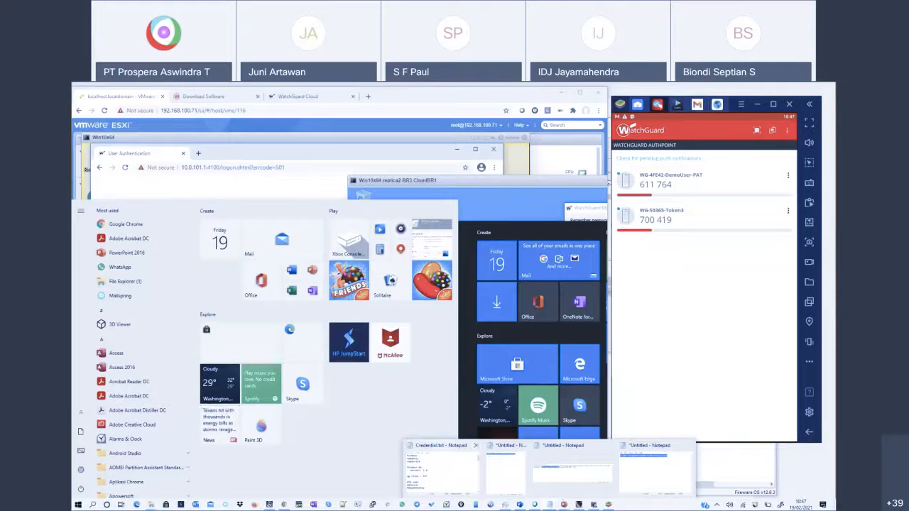
click(570, 396)
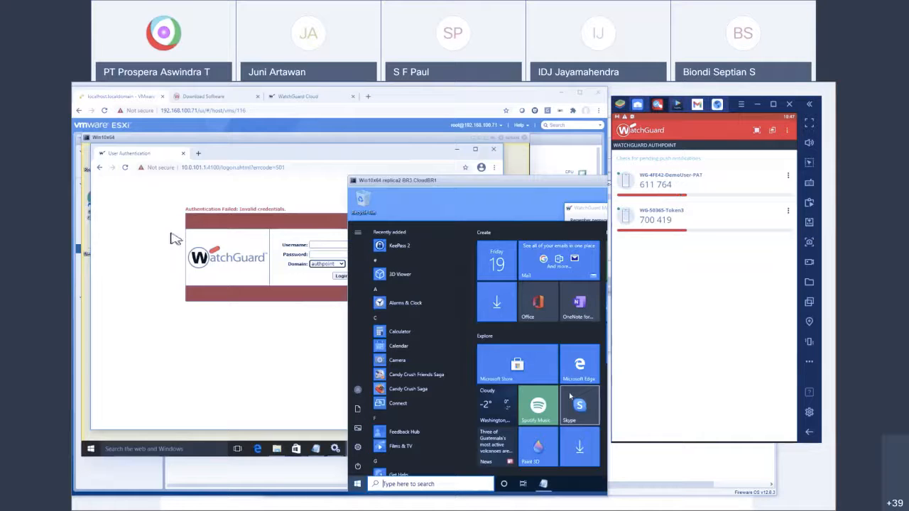
Step: Try to log in to the portal again as demouser in the authpoint domain with the account password
click(324, 245)
text(demouser)
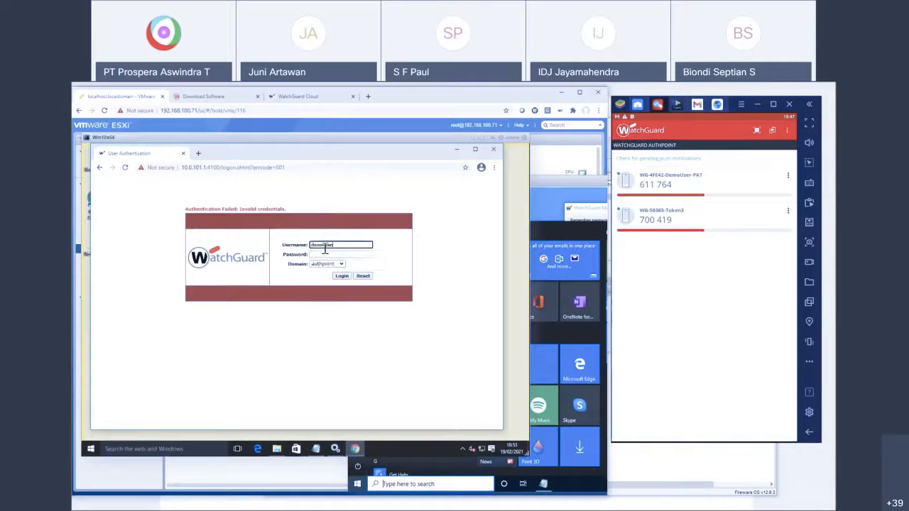
key(Tab)
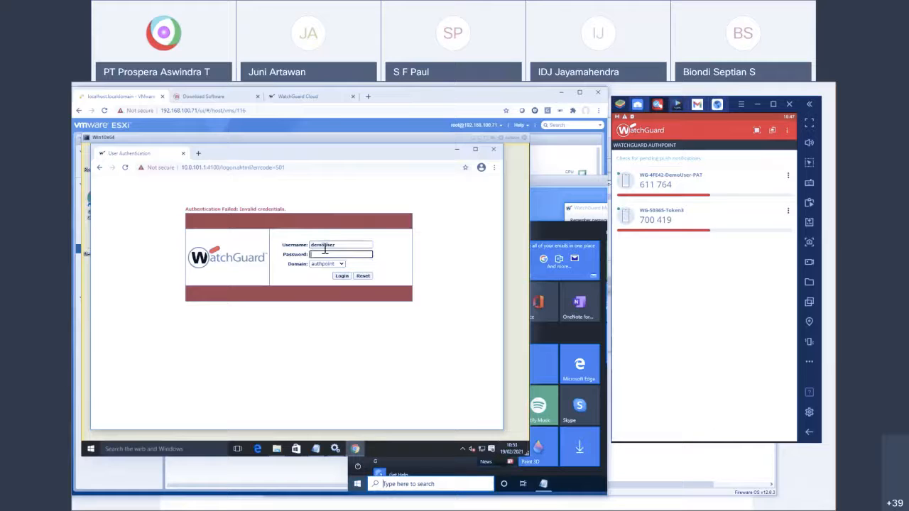
text(••••••••••••)
click(341, 276)
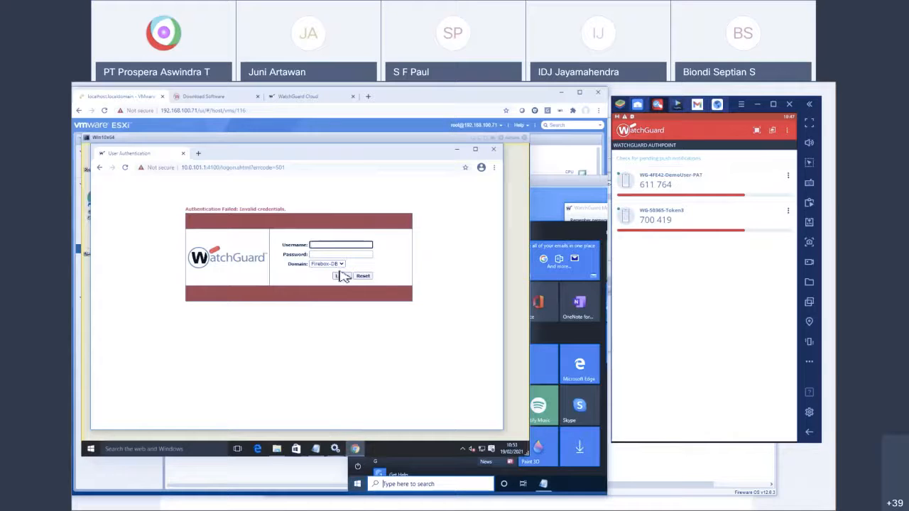
Step: Refill the portal login with demouser and the authpoint domain, correct the mistyped account password, and submit it
click(340, 245)
text(demouser)
key(Tab)
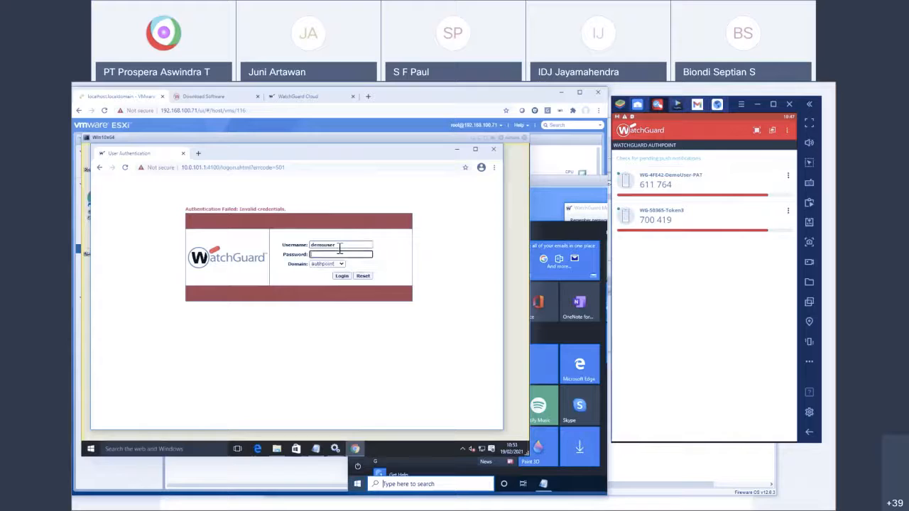
text(•••)
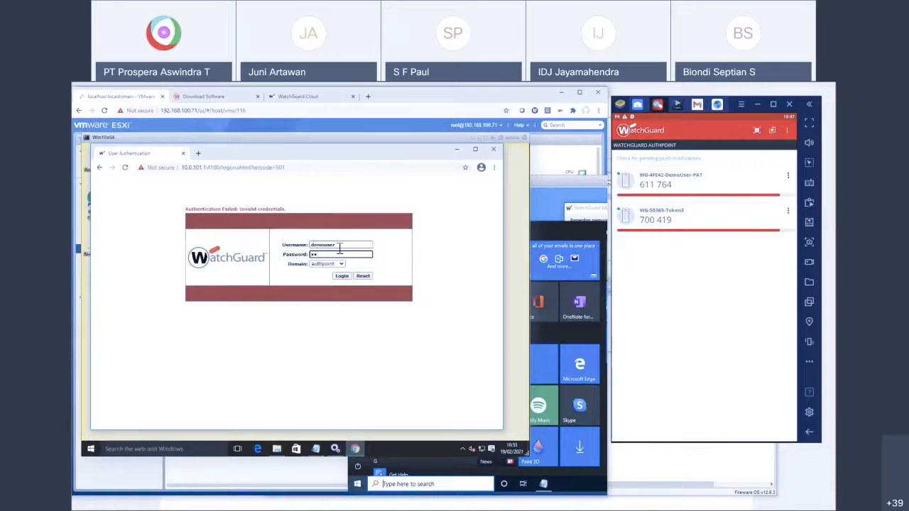
key(BackSpace)
key(BackSpace)
key(BackSpace)
text(••••)
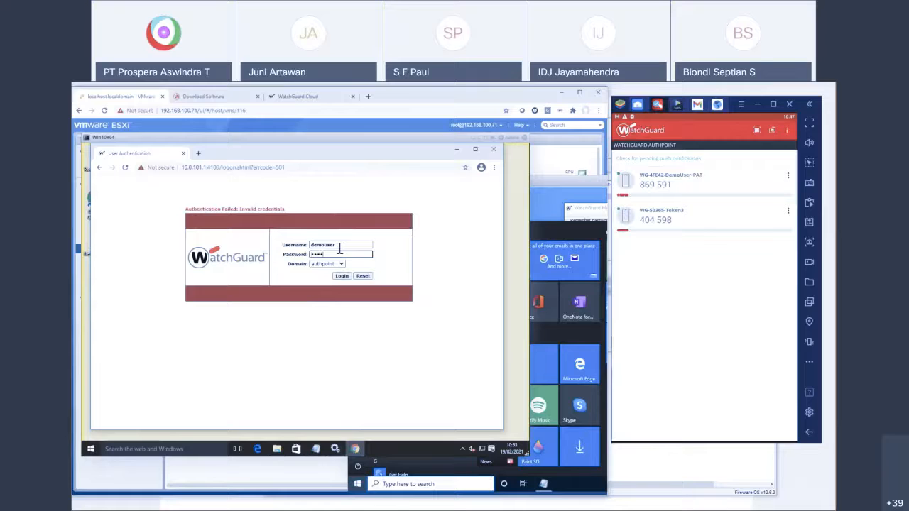
text(•••••••)
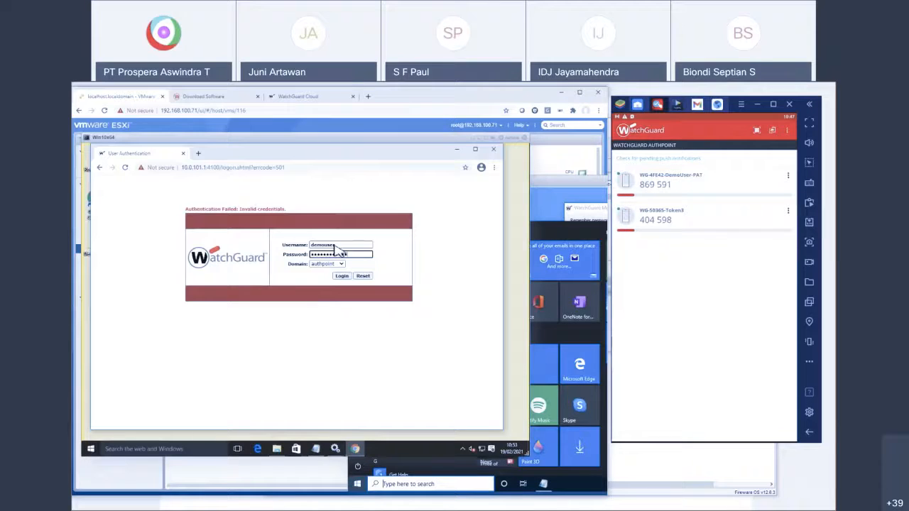
key(Return)
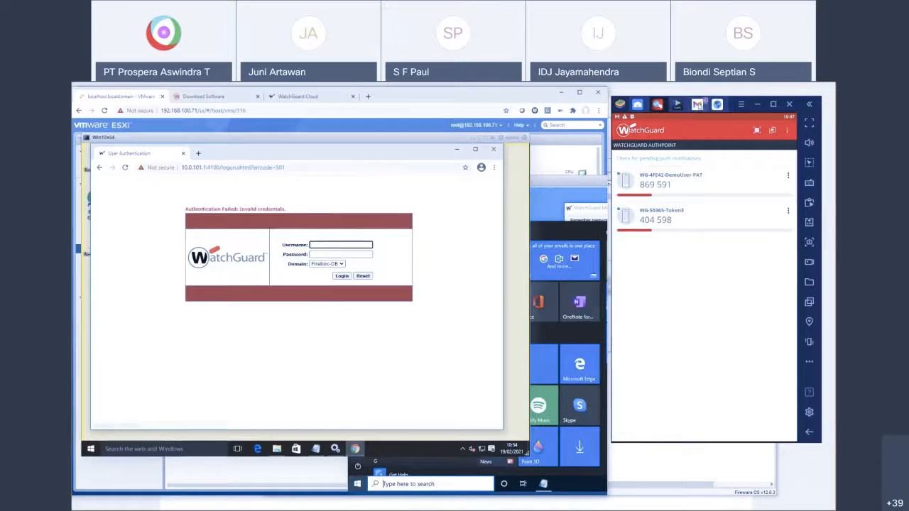
Step: Switch to Gmail in BlueStacks, return to the AuthPoint Set Password message, and open its password redefinition link
click(698, 104)
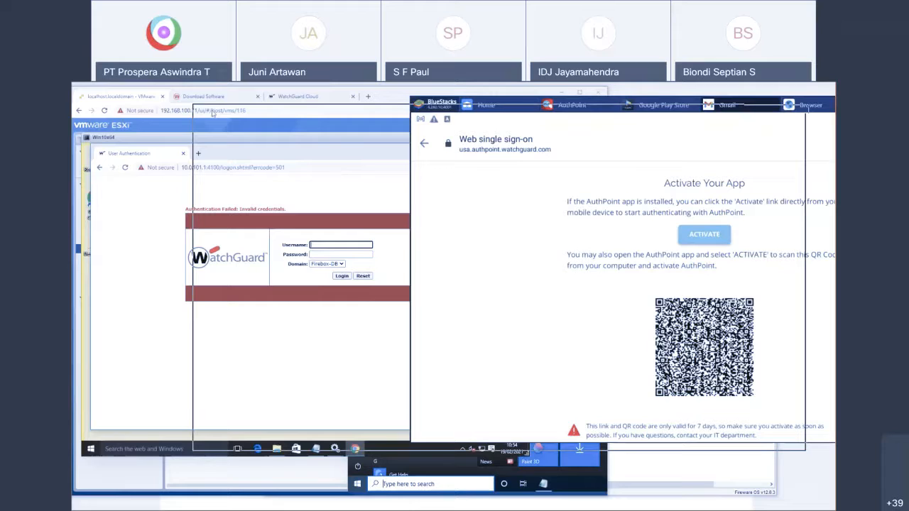
click(631, 108)
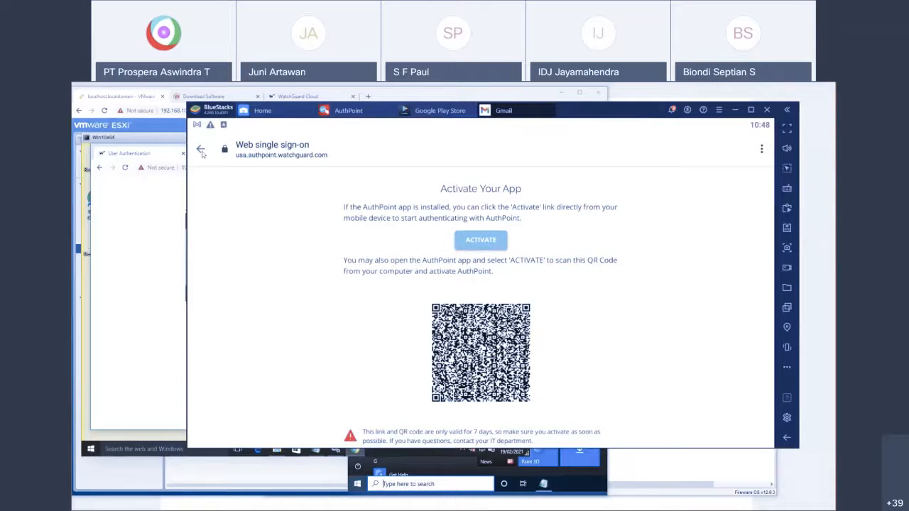
click(201, 150)
click(201, 151)
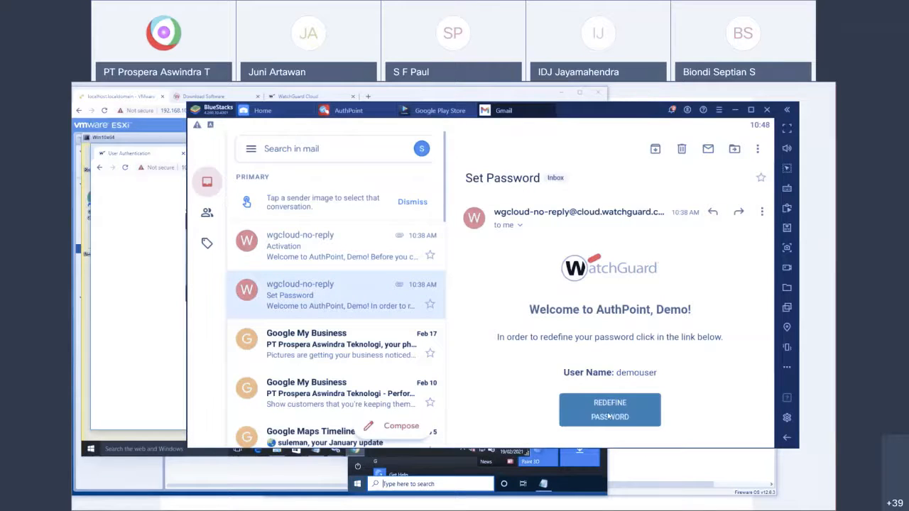
click(609, 416)
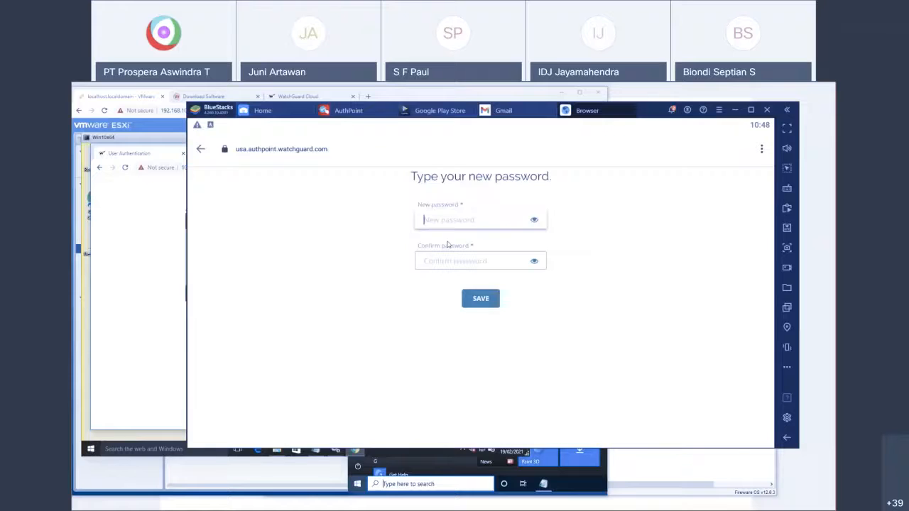
Step: Enter and confirm a new AuthPoint password for demouser, save it, and dismiss the browser's password update prompt
click(459, 222)
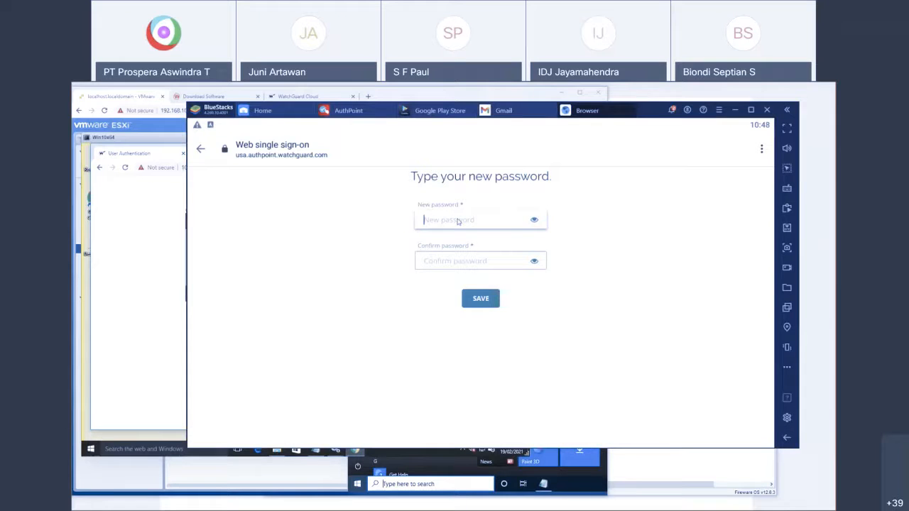
text(P@)
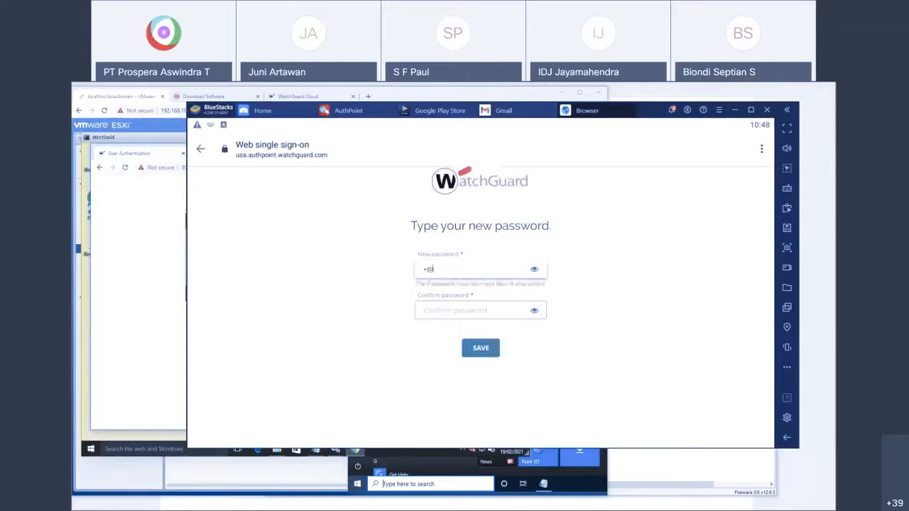
key(BackSpace)
key(BackSpace)
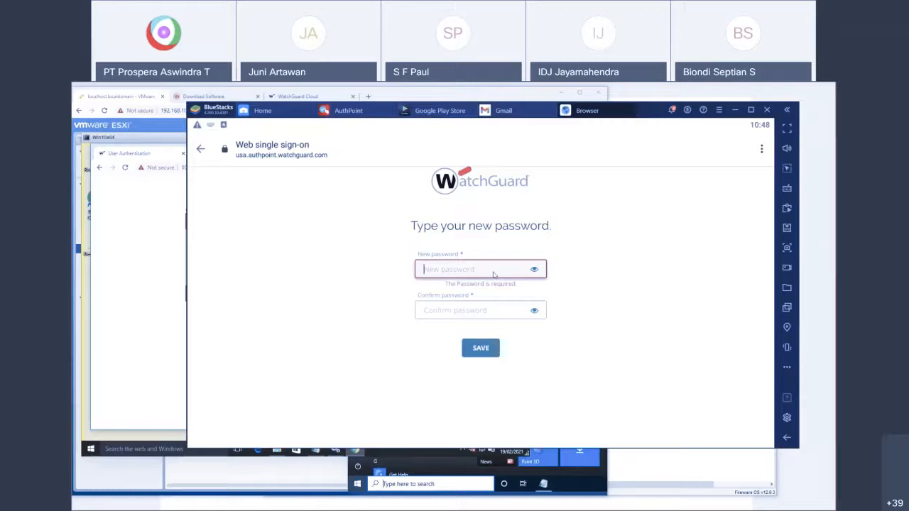
text(••••••••9)
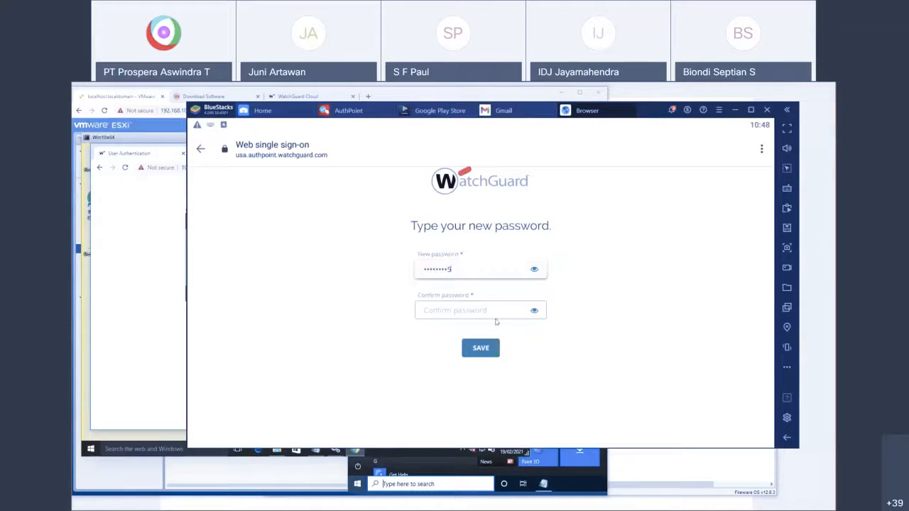
click(492, 310)
text(•••4)
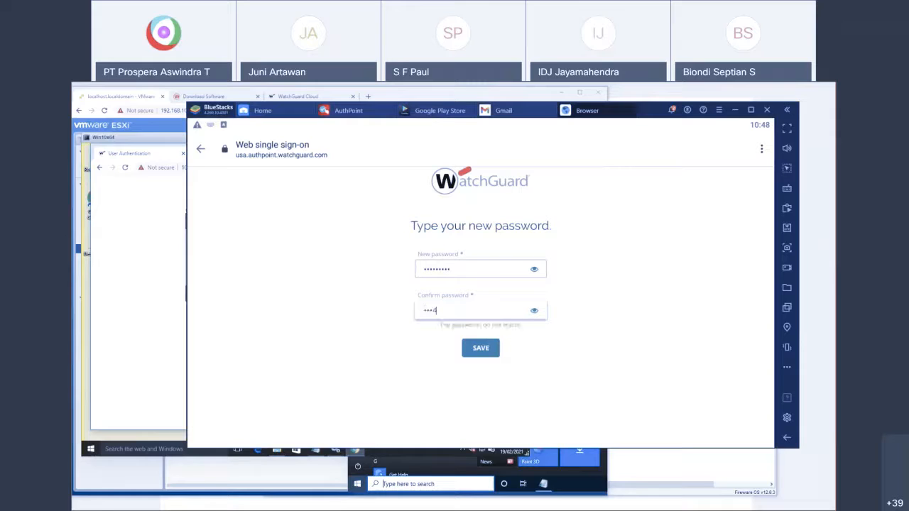
text(••••9)
click(476, 354)
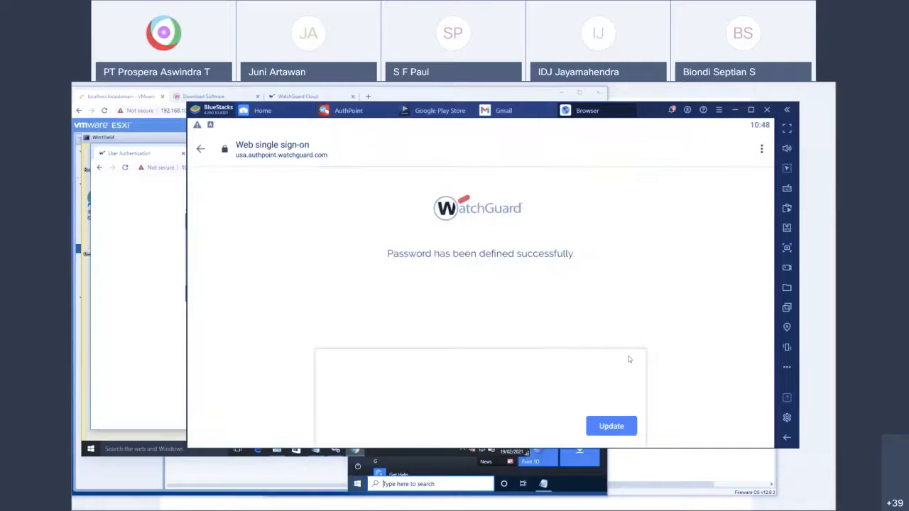
click(630, 362)
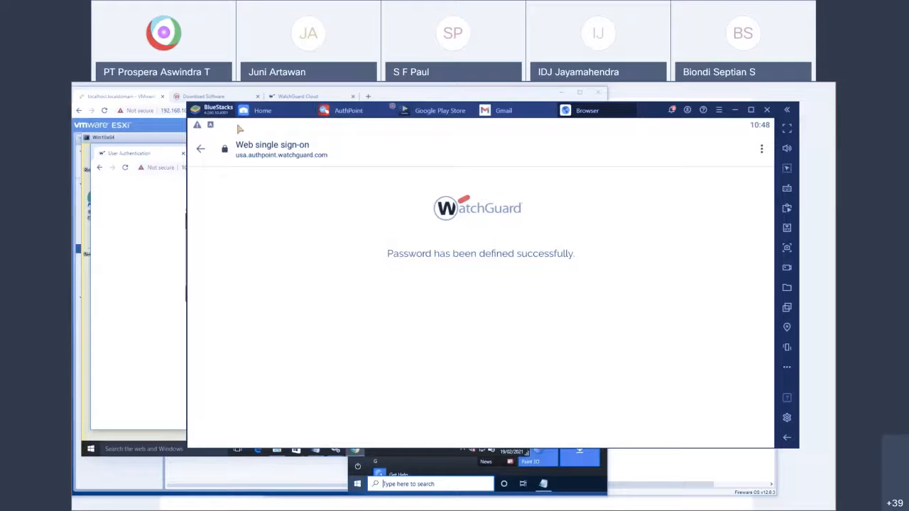
Step: Return to the AuthPoint app's token list and place the BlueStacks window beside the ESXi browser
click(343, 110)
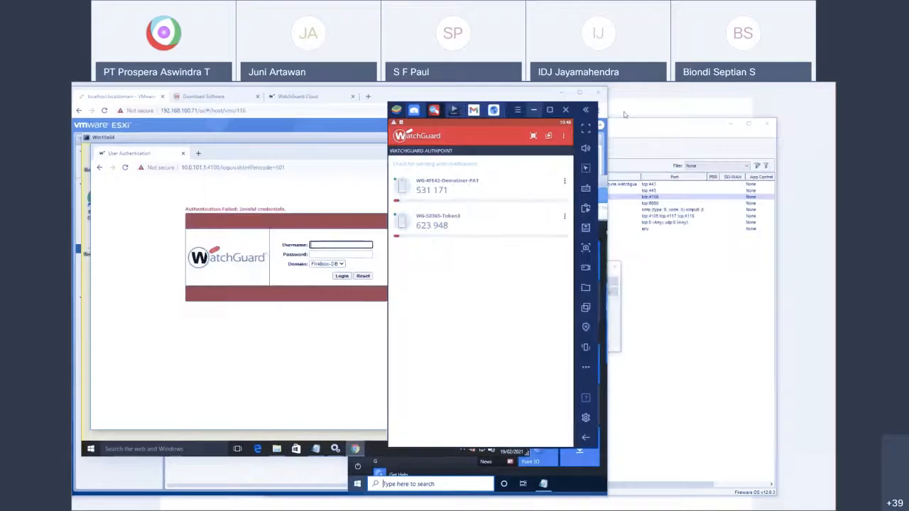
click(547, 98)
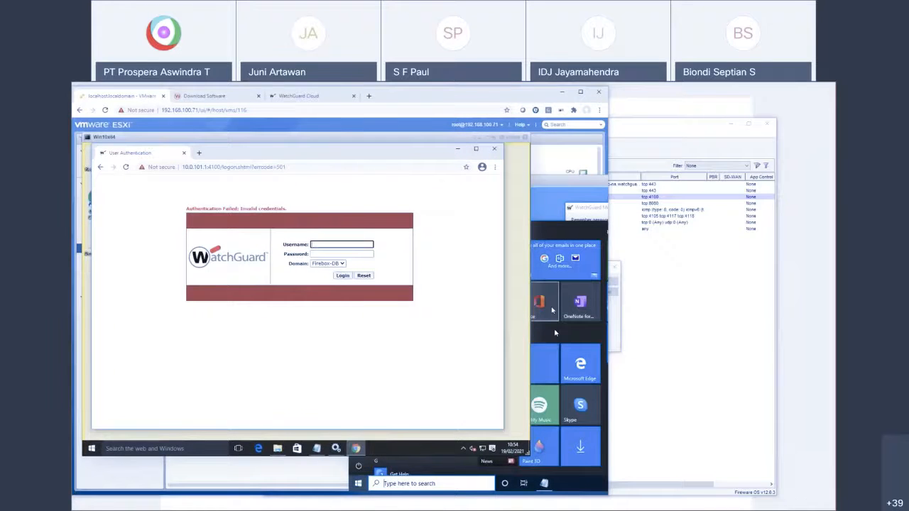
key(super)
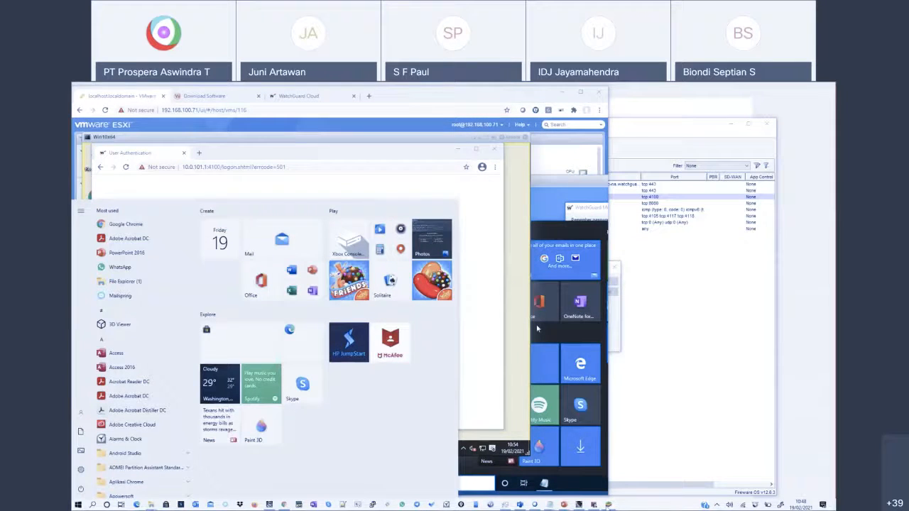
click(609, 505)
drag(512, 112, 734, 116)
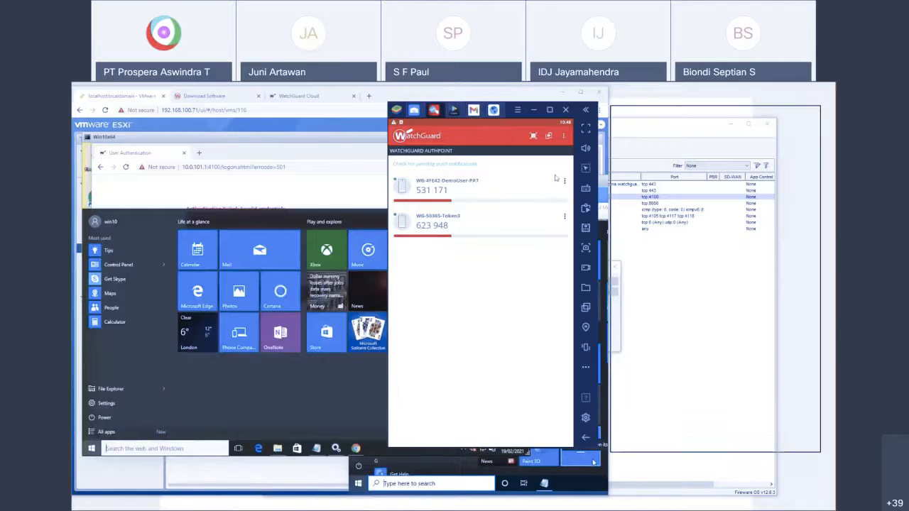
Step: Try the portal login as demouser in the authpoint domain with the newly defined account password
click(254, 169)
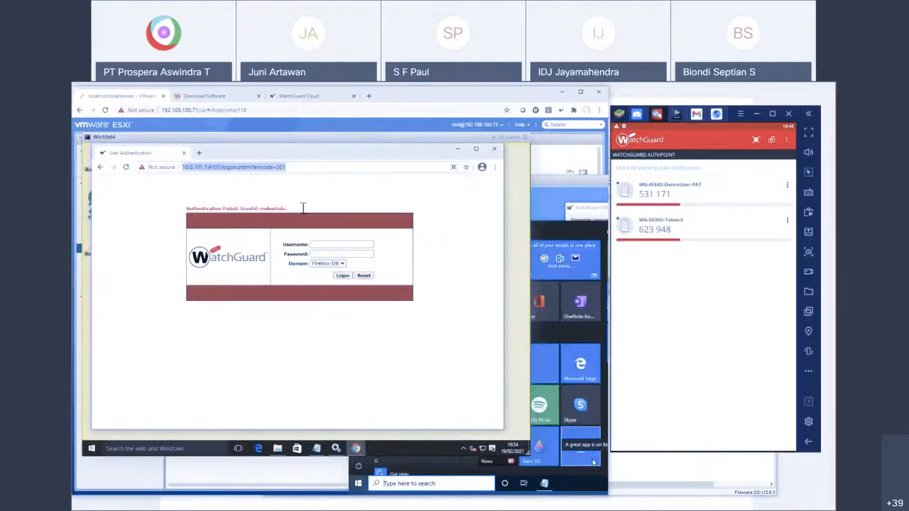
click(327, 263)
click(326, 278)
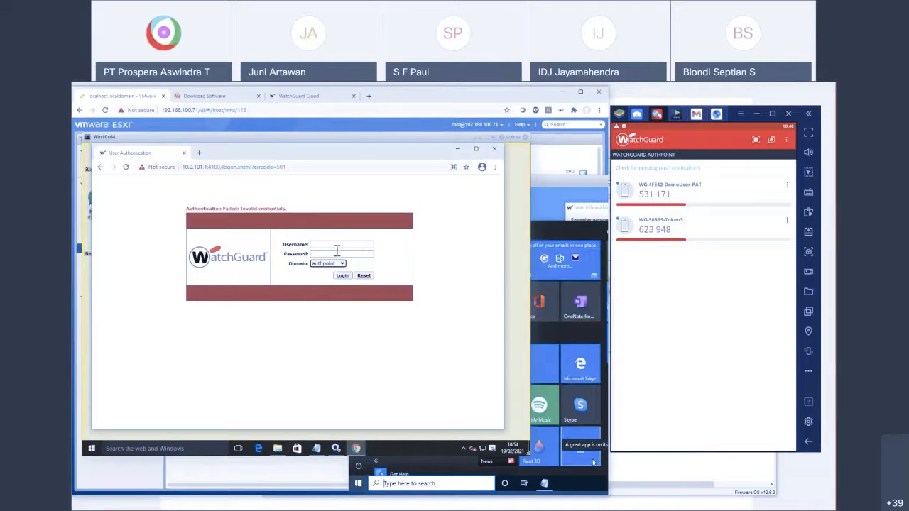
click(336, 248)
text(demouser)
key(Tab)
text(••••••••••)
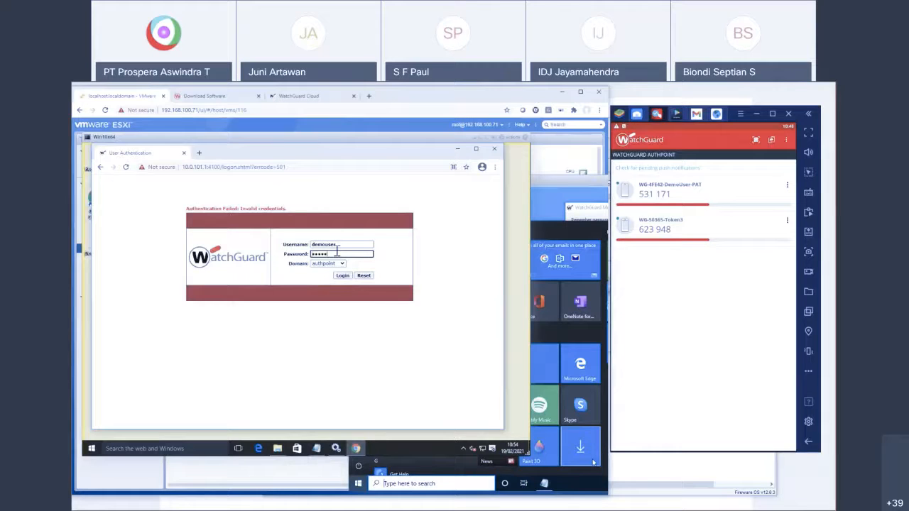
key(Return)
text(•••)
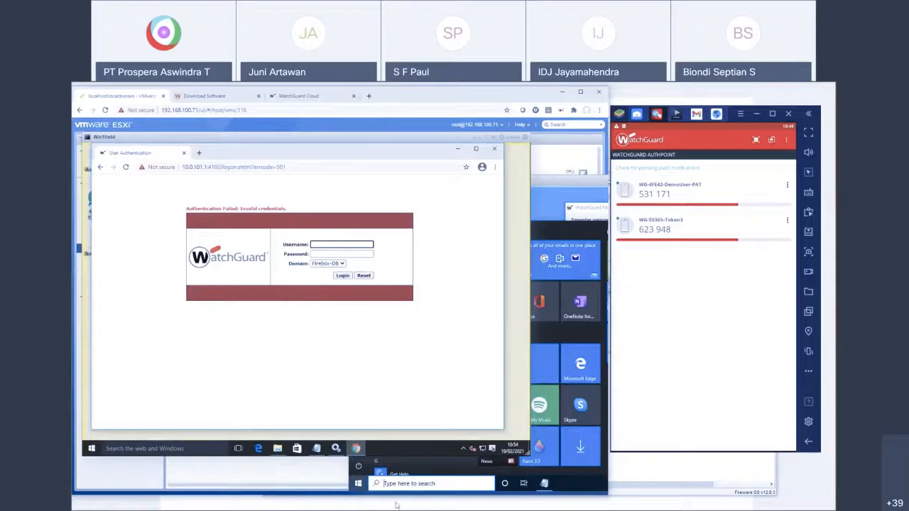
Step: Switch to Firebox System Manager, widen its window, and examine Traffic Monitor for log entries about demouser's rejected RADIUS authentication
key(super)
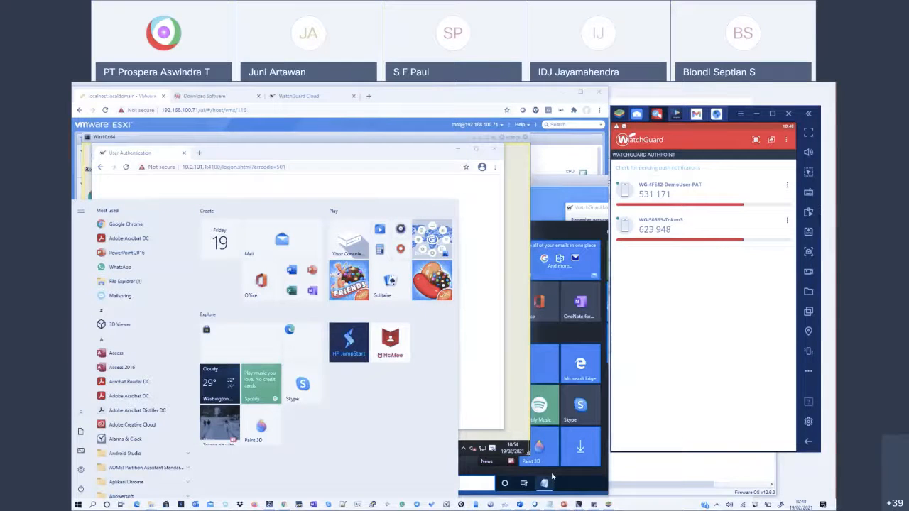
click(564, 505)
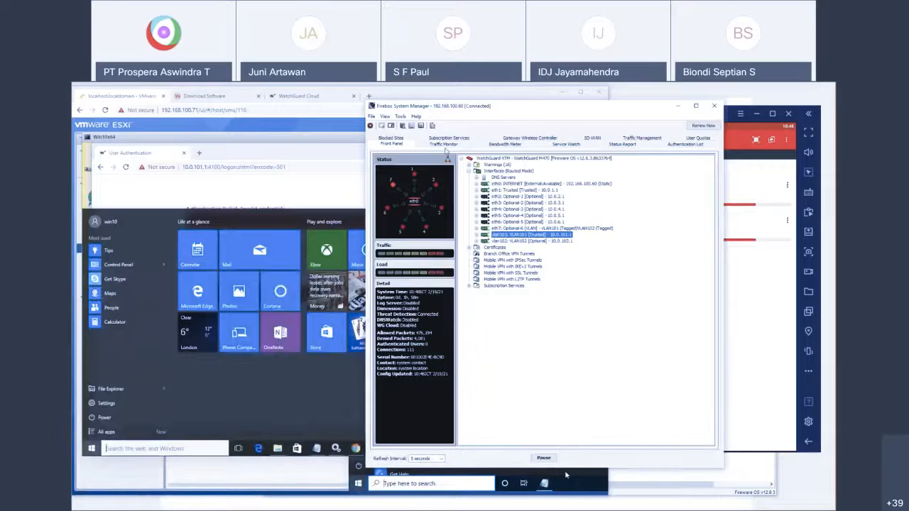
click(445, 145)
click(514, 381)
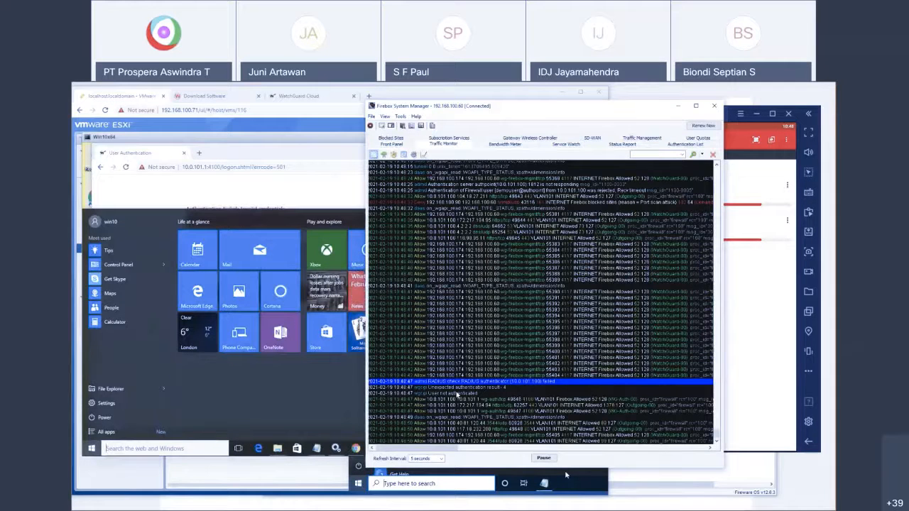
click(457, 394)
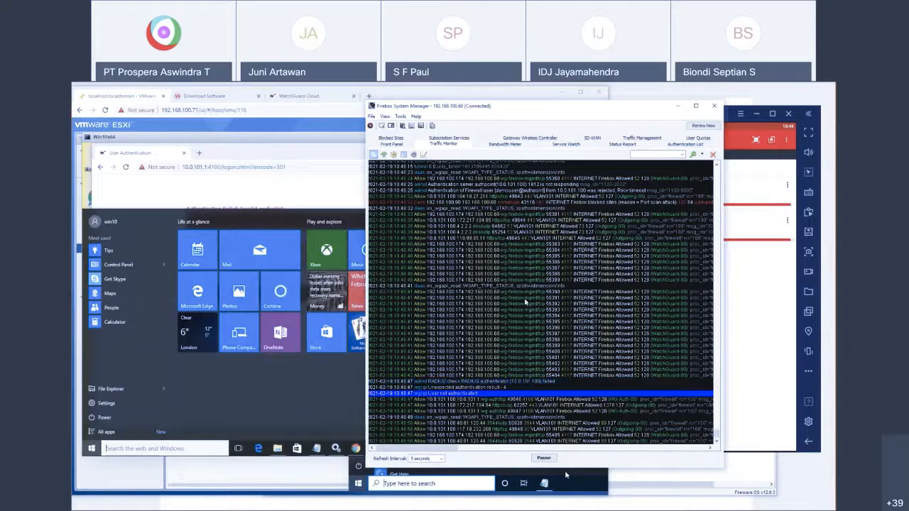
click(450, 287)
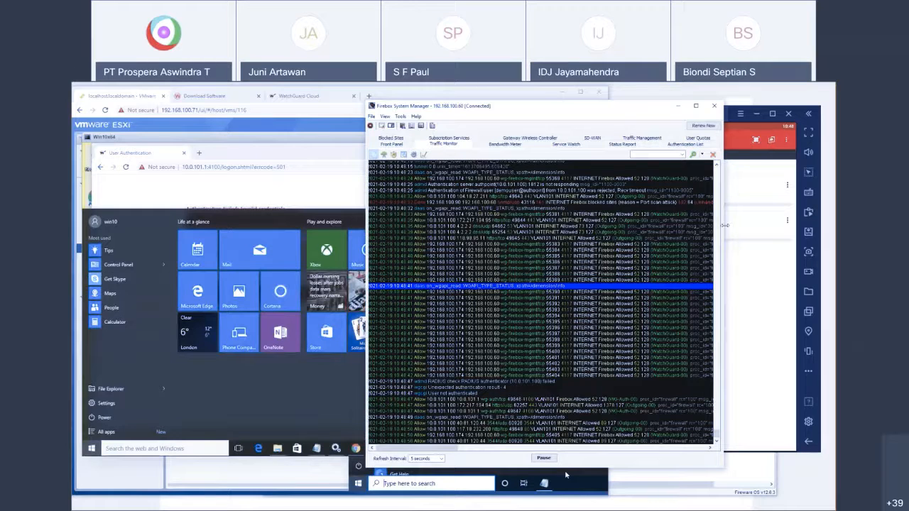
click(630, 192)
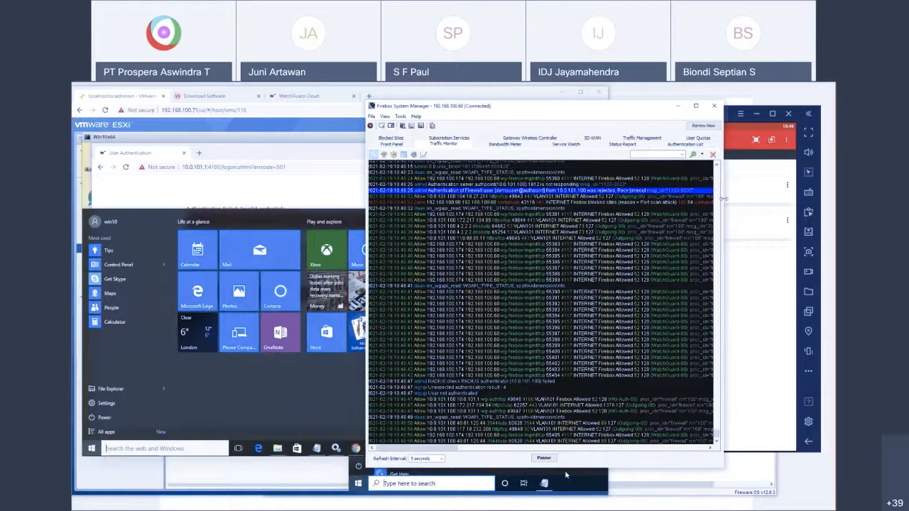
drag(723, 207, 767, 223)
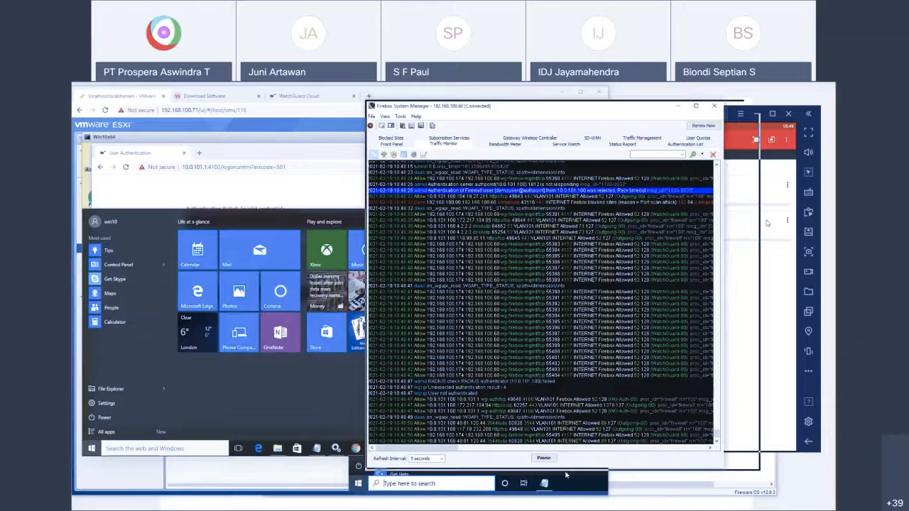
drag(767, 223, 833, 224)
Step: Find Windows Firewall with Advanced Security on the Win10x64 VM, check its profile states, and close it
click(116, 449)
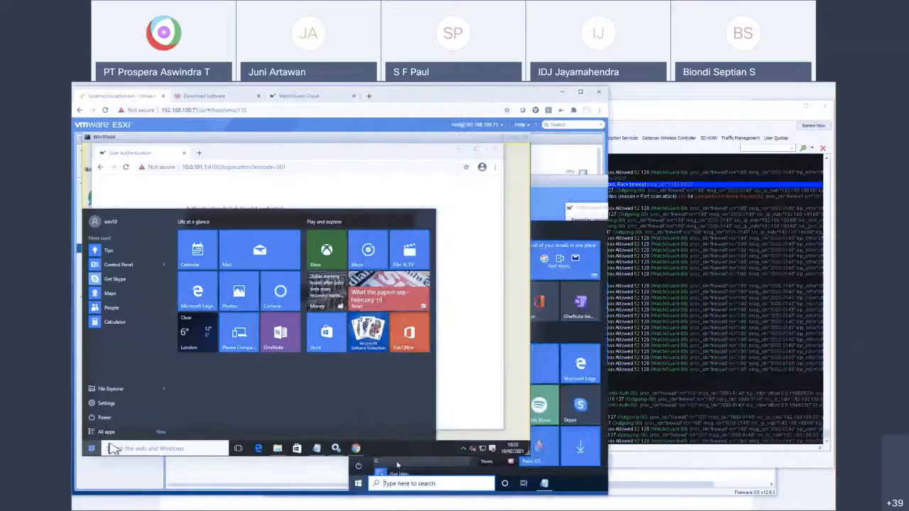
text(firewa)
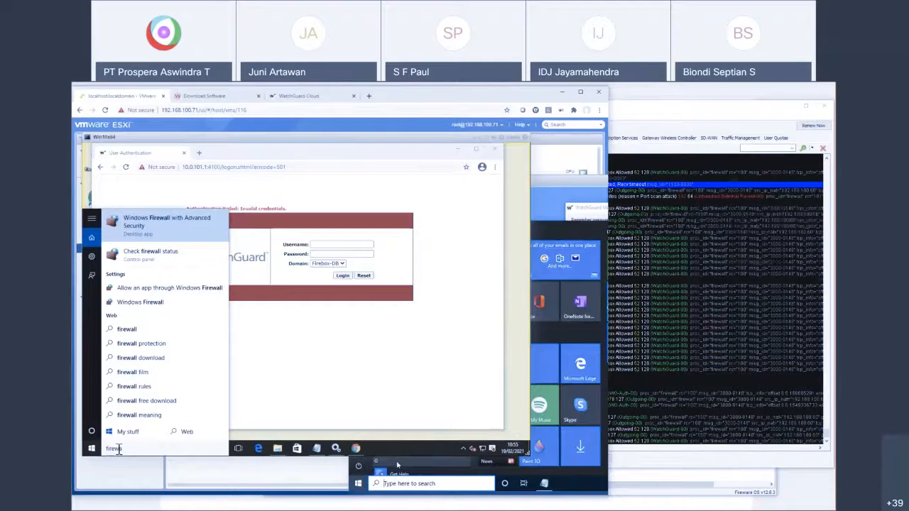
text(l)
click(92, 449)
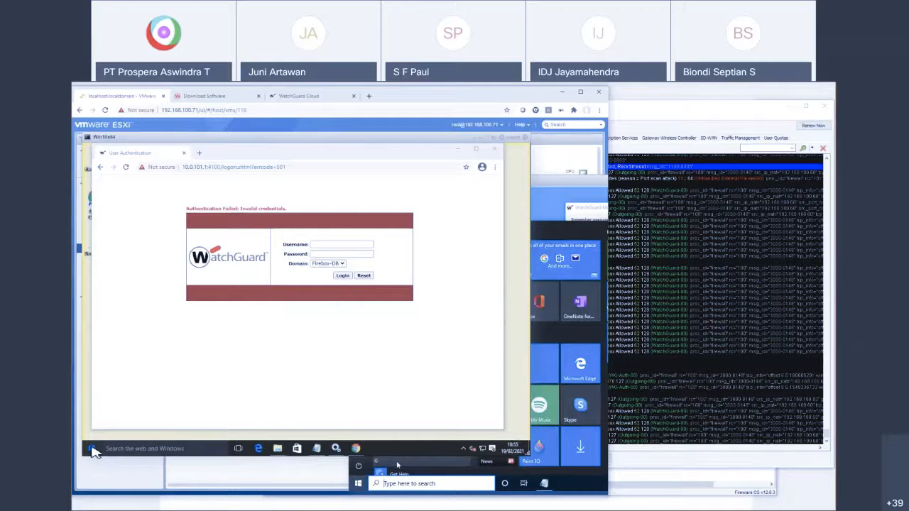
click(92, 450)
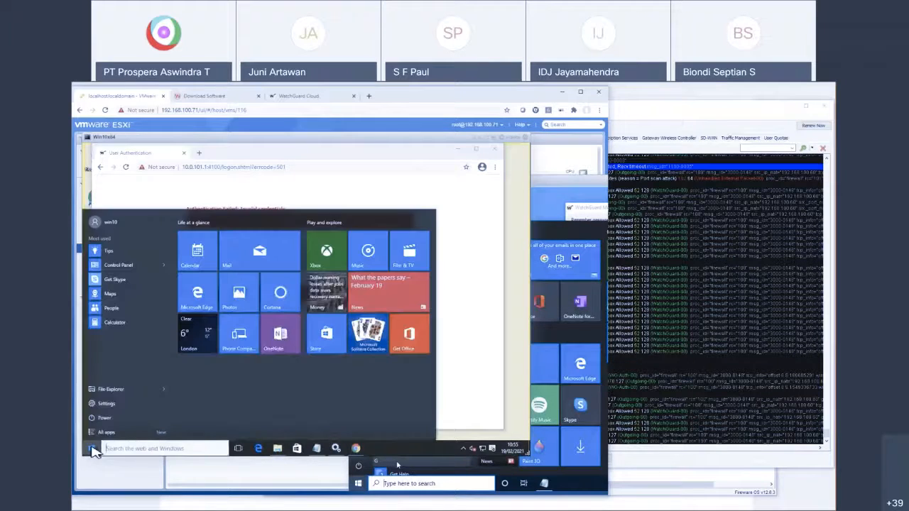
text(fire)
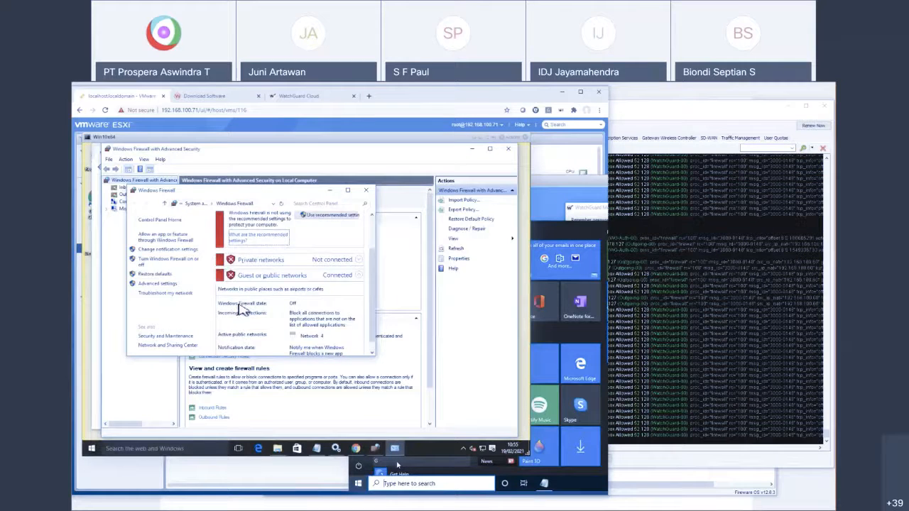
scroll(244, 311, down, 1)
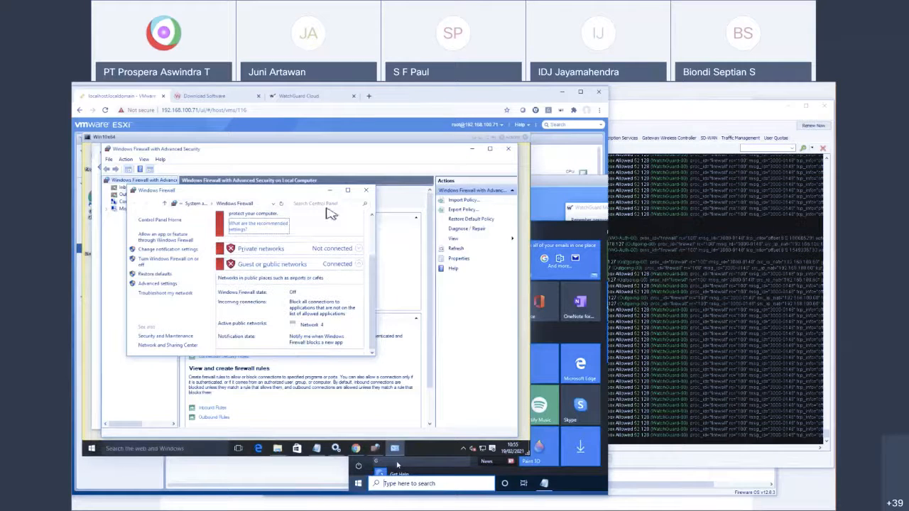
click(508, 149)
Step: Retry the portal login as demouser in the authpoint domain with the account password
click(339, 264)
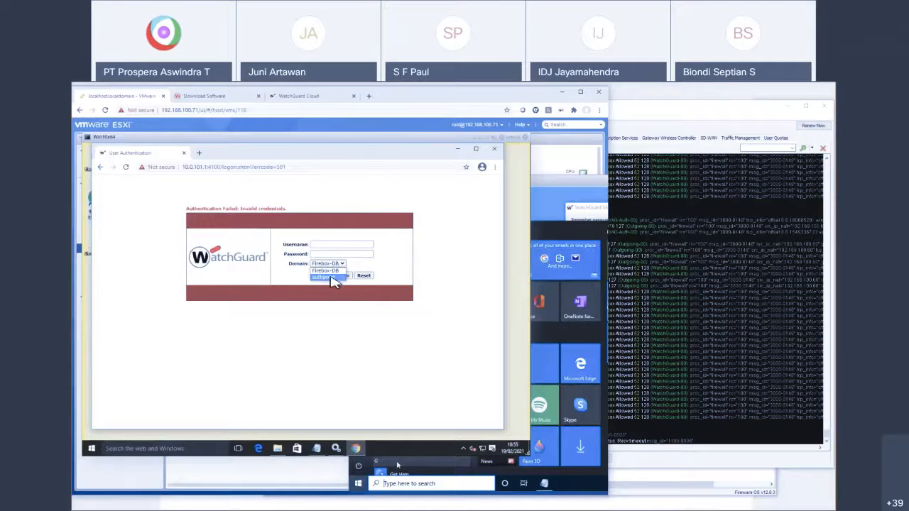
click(332, 278)
double_click(341, 245)
click(342, 261)
click(343, 257)
text(•••••••••)
click(341, 278)
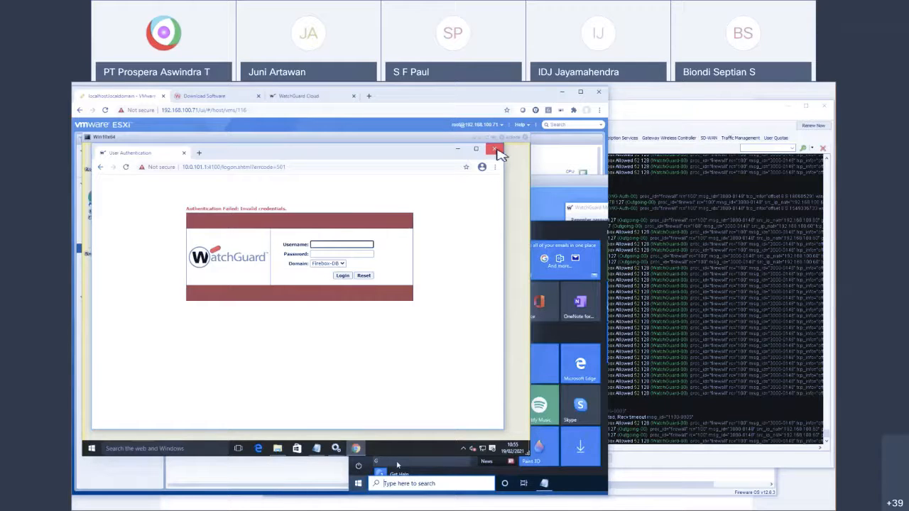
Step: Switch to WatchGuard Cloud and review the RADIUS port and resource settings of the WG Authpoint GW gateway
click(280, 97)
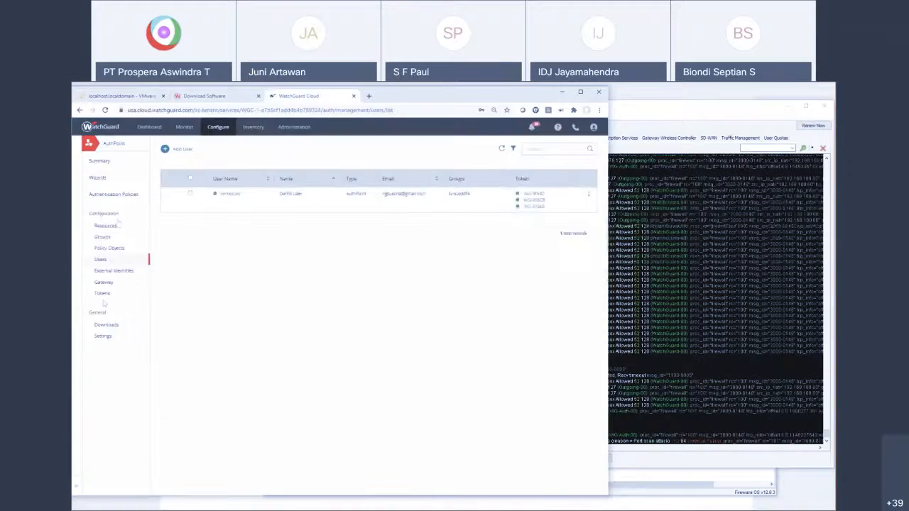
click(106, 283)
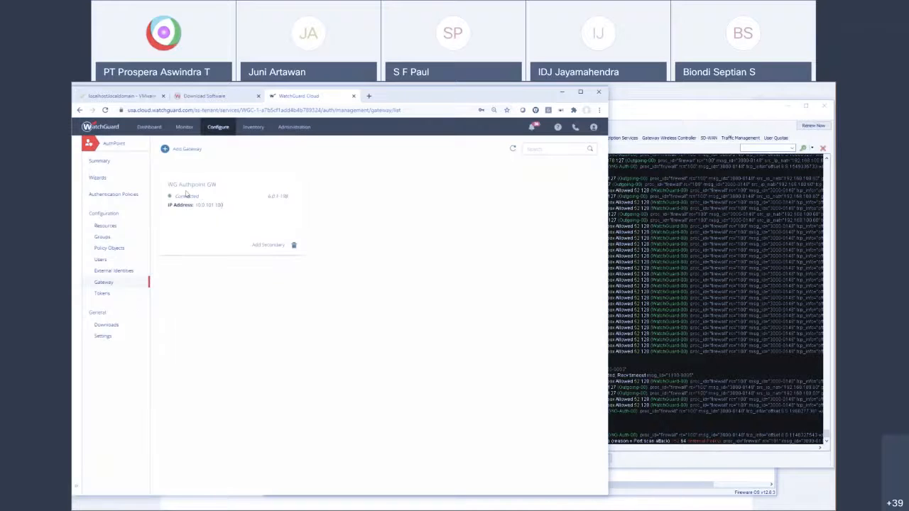
click(192, 186)
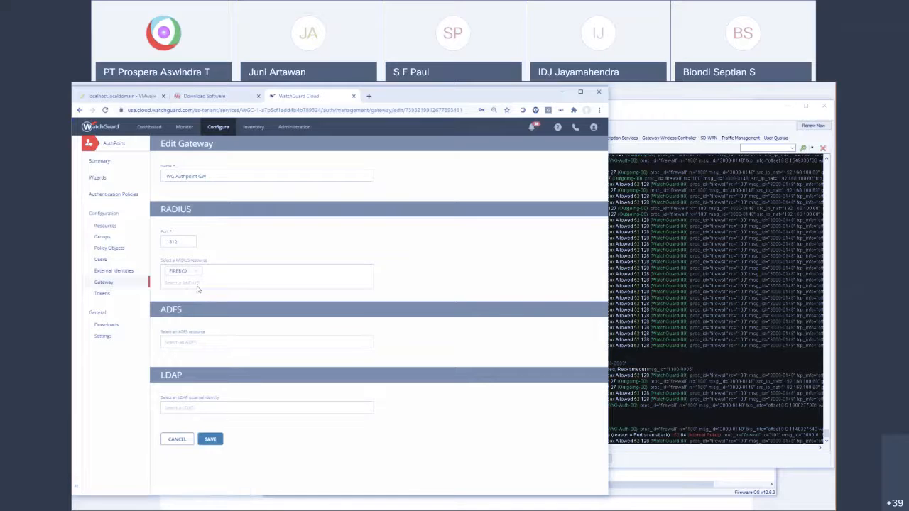
click(102, 237)
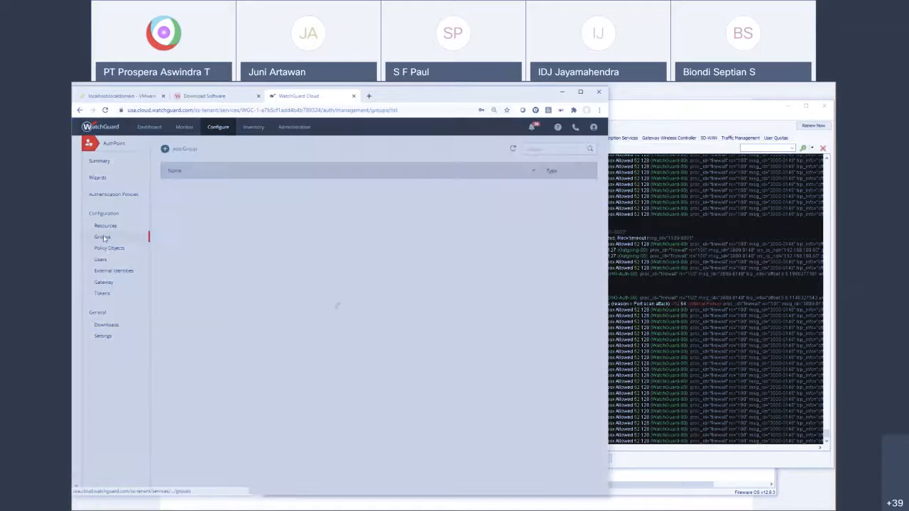
Step: Enter the shared secret again in the Firebox RADIUS client resource and save the resource
click(104, 226)
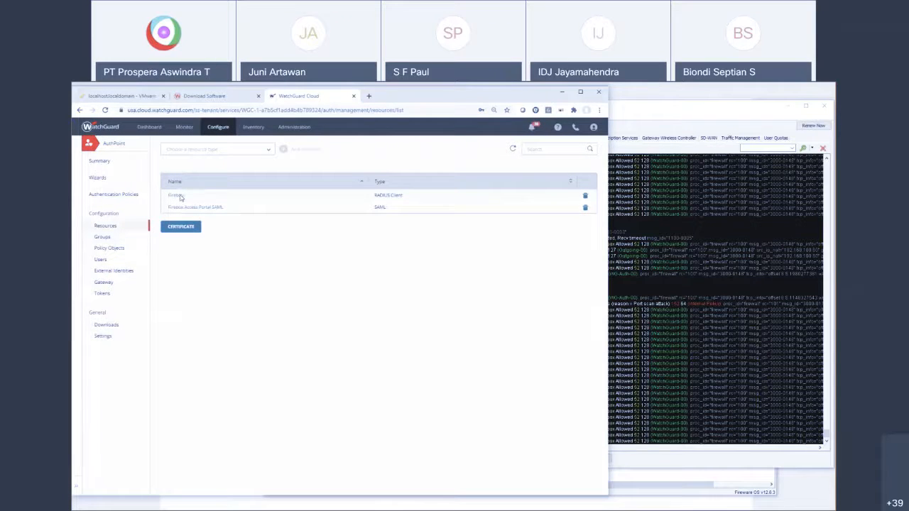
click(177, 196)
click(201, 271)
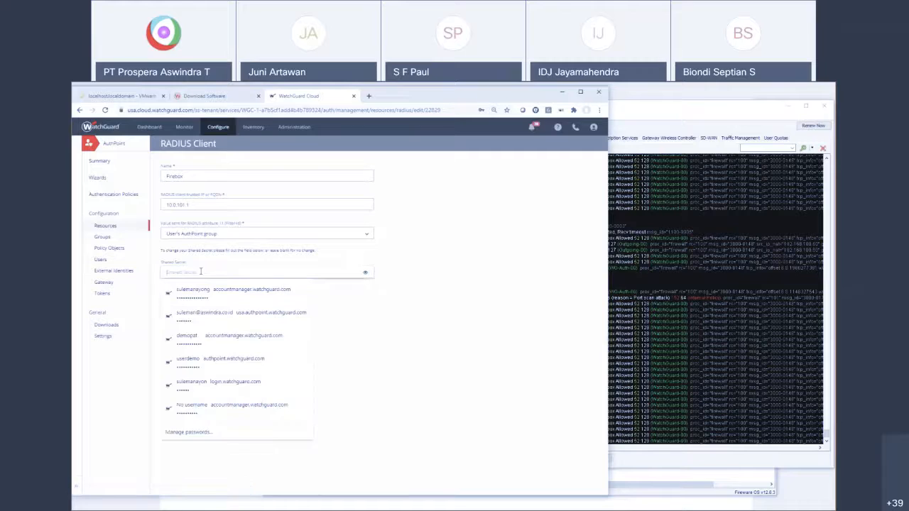
click(202, 308)
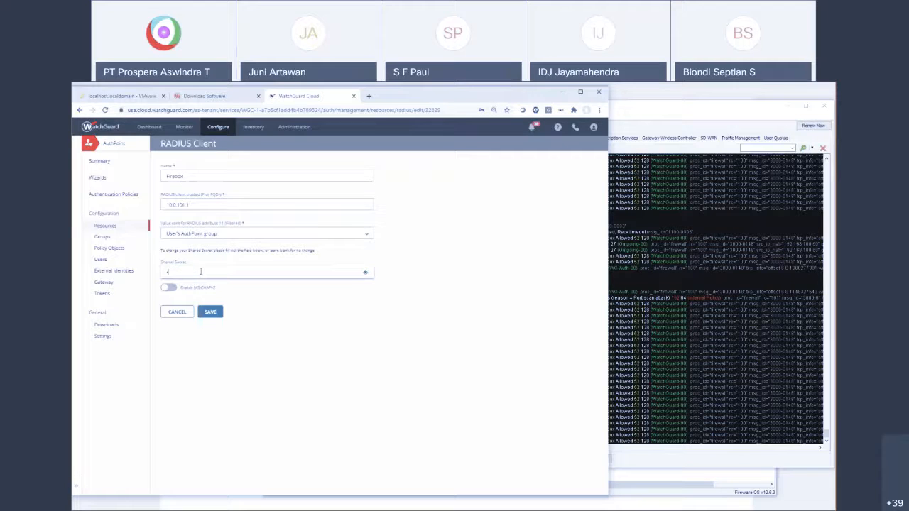
click(210, 315)
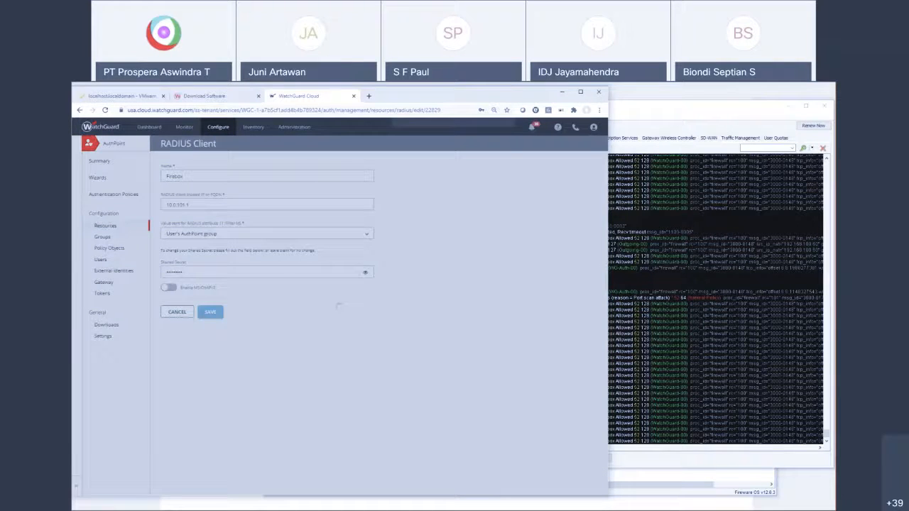
Step: Switch to Fireware Policy Manager, dismiss the save message, and open the authpoint RADIUS authentication server for editing
key(alt+Tab)
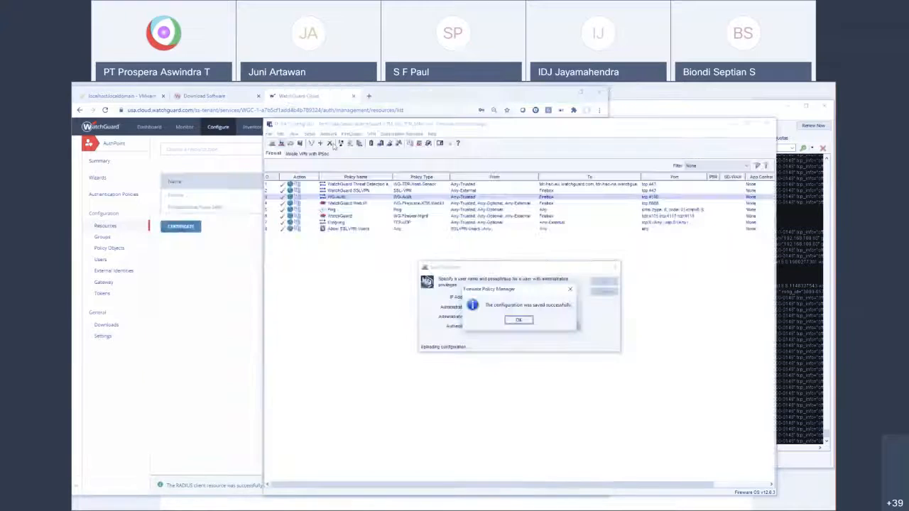
key(Return)
click(310, 133)
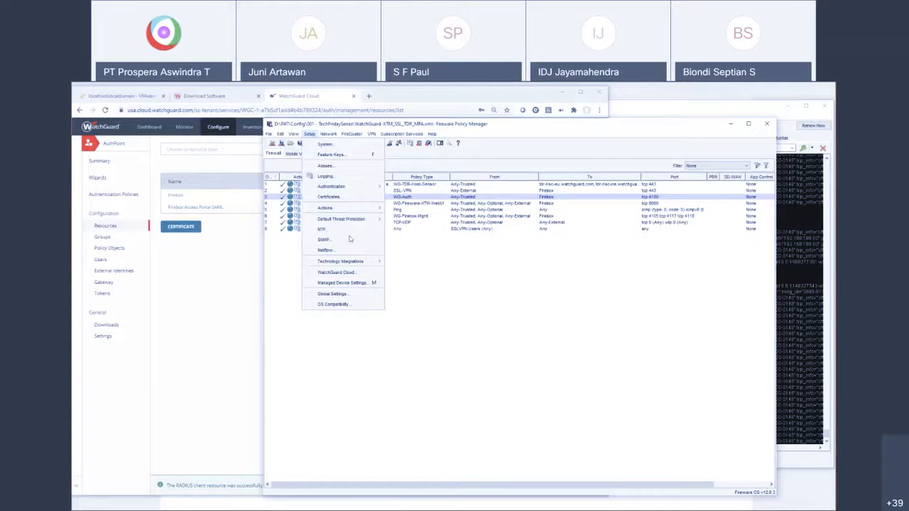
mouse_move(375, 189)
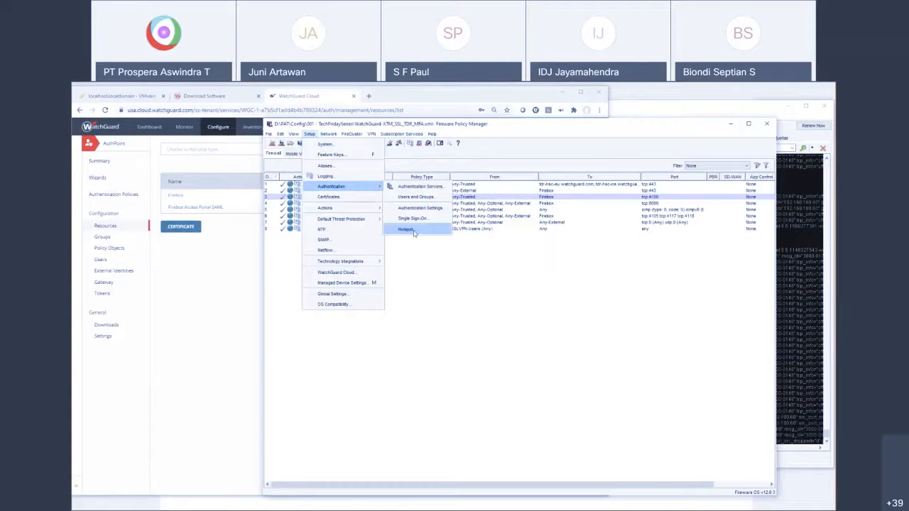
click(421, 186)
click(470, 216)
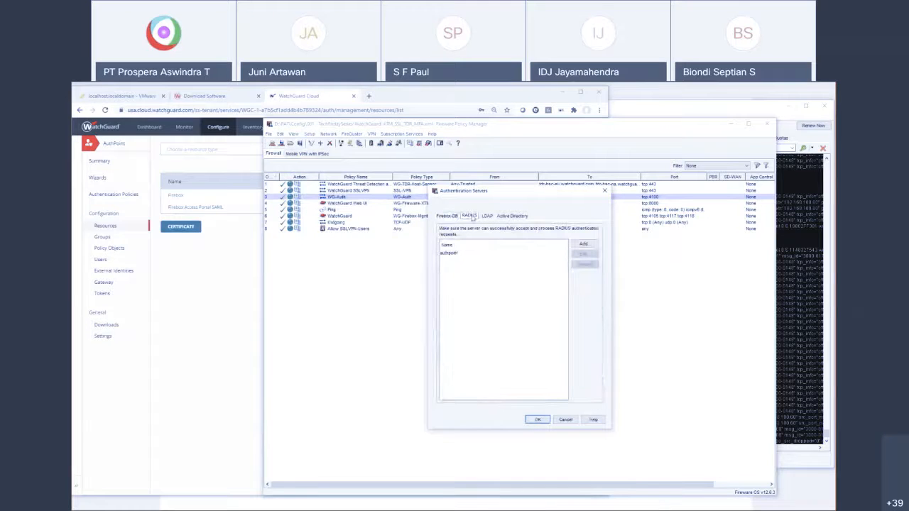
double_click(473, 253)
Step: Enter and confirm the shared secret for the authpoint RADIUS server and accept the authentication server settings
double_click(520, 291)
text(**********)
double_click(524, 299)
text(**********)
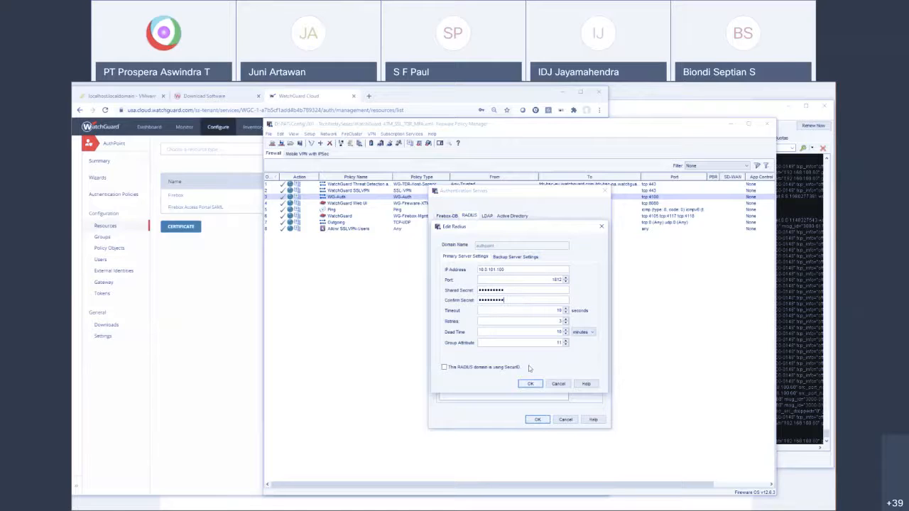
click(531, 384)
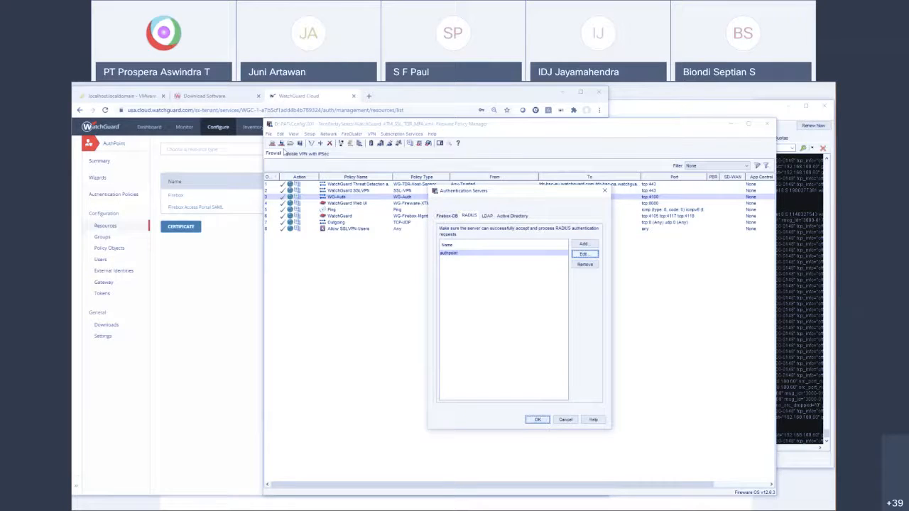
key(Return)
Step: Save the configuration to the Firebox with the administrator passphrase, replacing WatchGuard-XTM_SSL_TDR_MFA.xml, and minimize Policy Manager
click(281, 144)
text(*********)
key(Return)
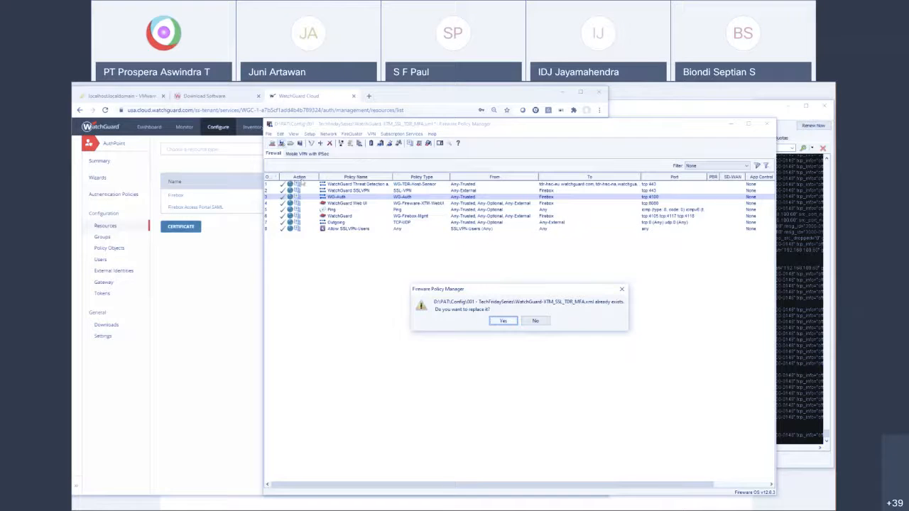
key(Return)
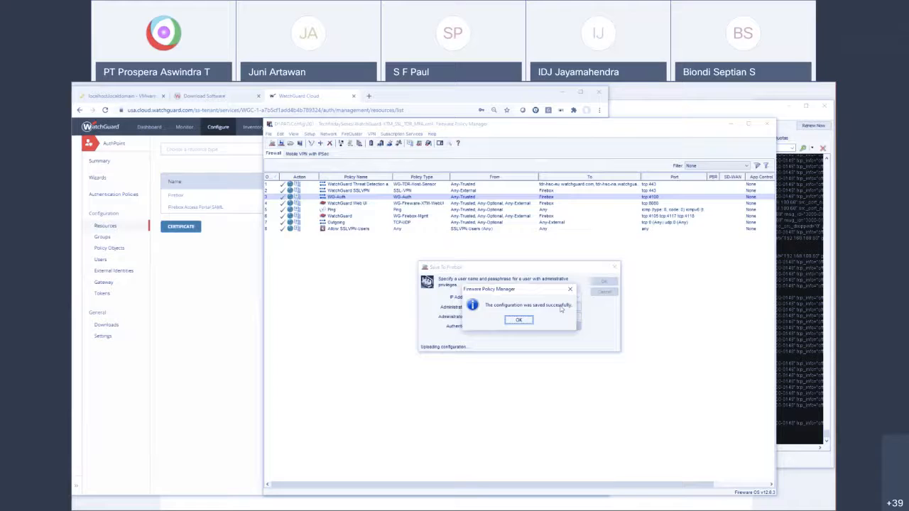
key(Return)
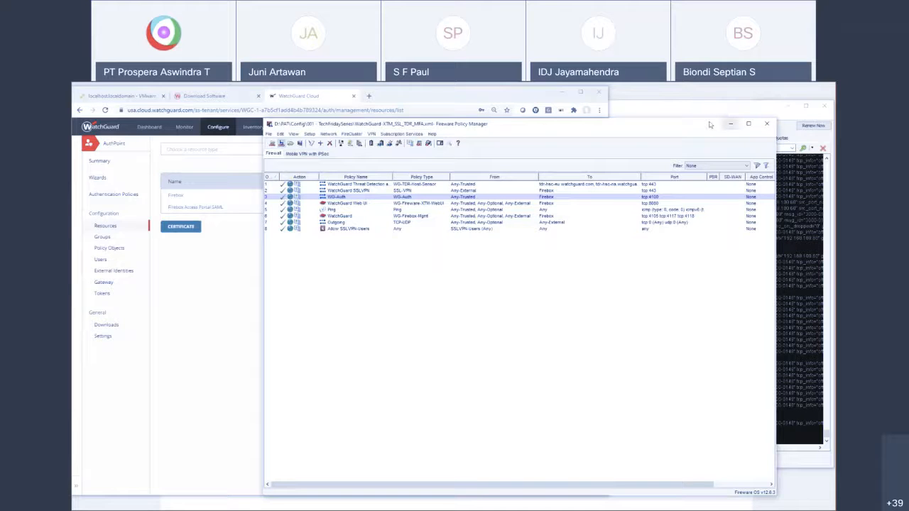
click(731, 125)
Step: Switch to the browser in the Win10x64 virtual machine, open the Firebox authentication portal at 10.0.101.1:4100, and choose the authpoint domain
click(122, 96)
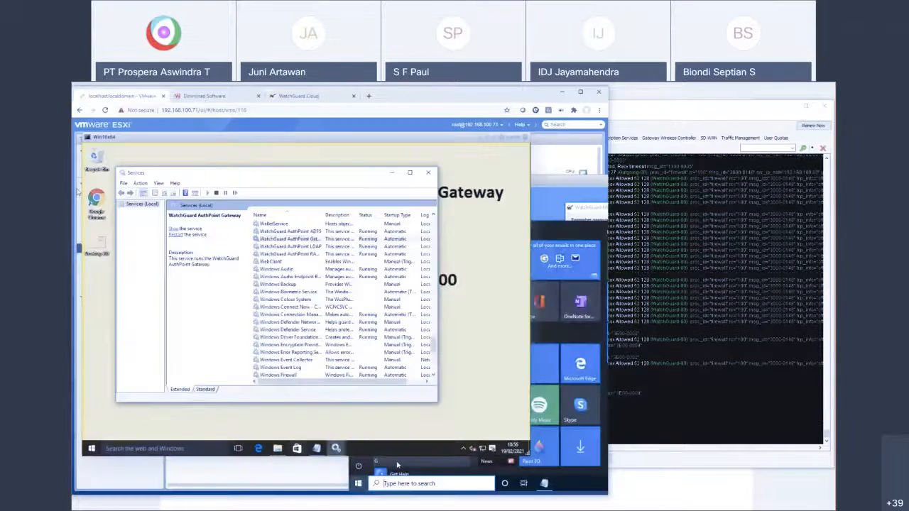
click(99, 201)
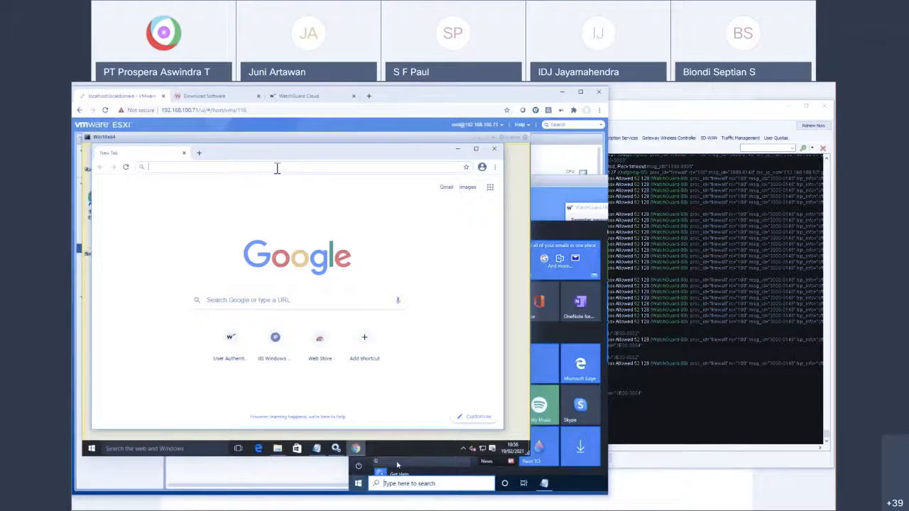
text(https:)
key(Return)
click(334, 264)
click(330, 277)
click(347, 246)
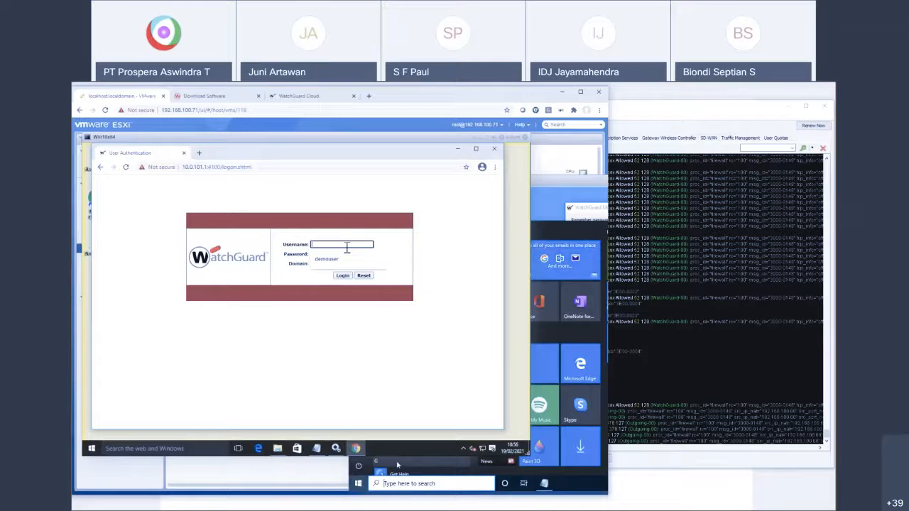
Step: Submit the portal login for demouser with the account password
text(demouser)
key(Tab)
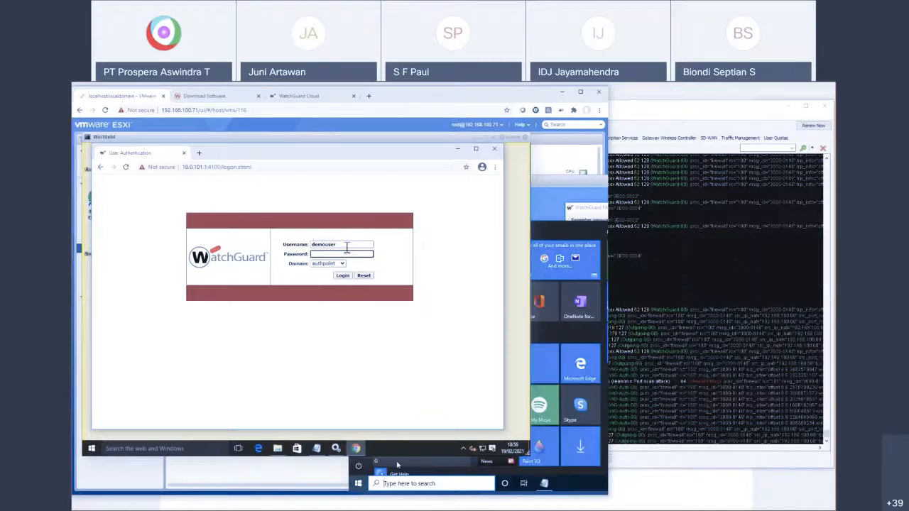
text(•••••••••)
key(Return)
Step: Approve the sign-in push request in the AuthPoint mobile app and log out of the Firebox portal
key(alt+Tab)
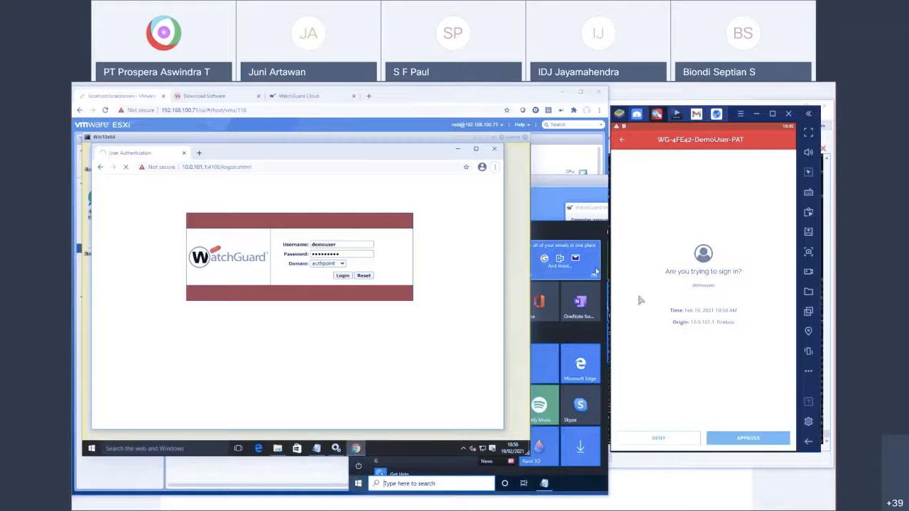
click(751, 433)
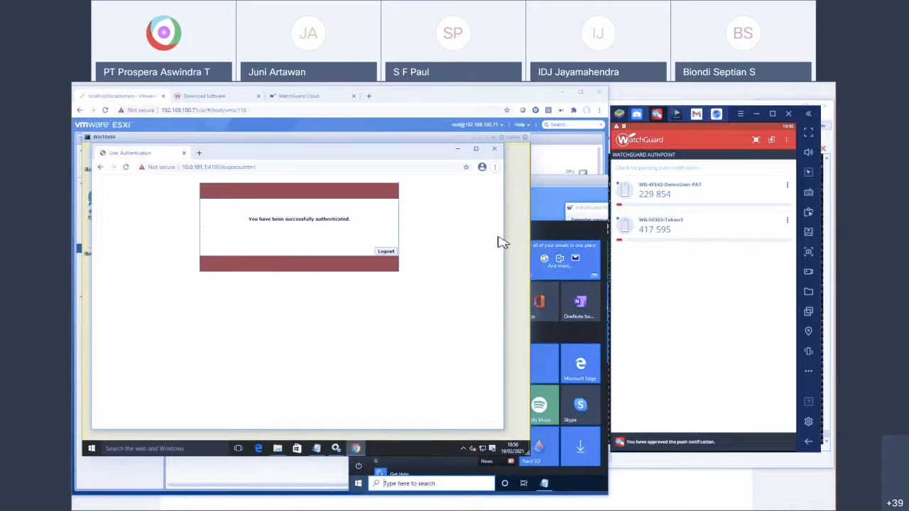
click(385, 252)
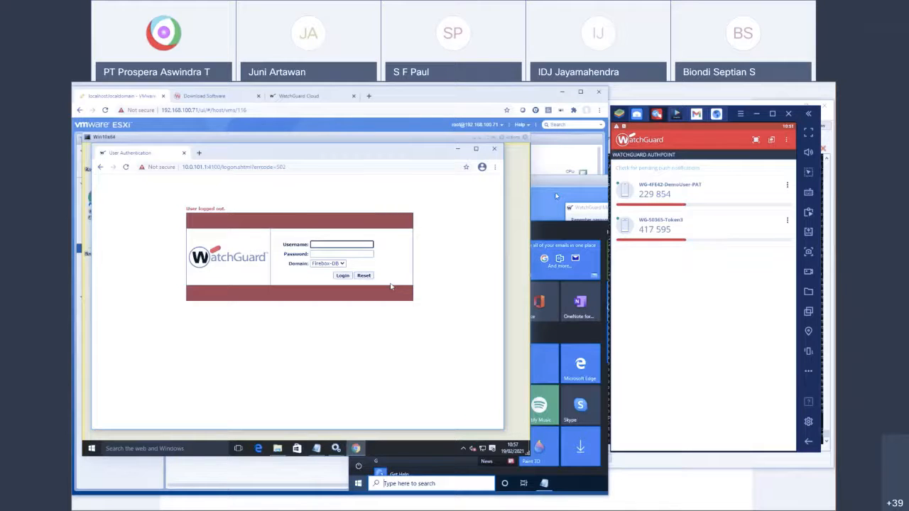
Step: Switch to Fireware Policy Manager, examine the authentication servers in the Mobile VPN with SSL configuration, and close it
key(alt+Tab)
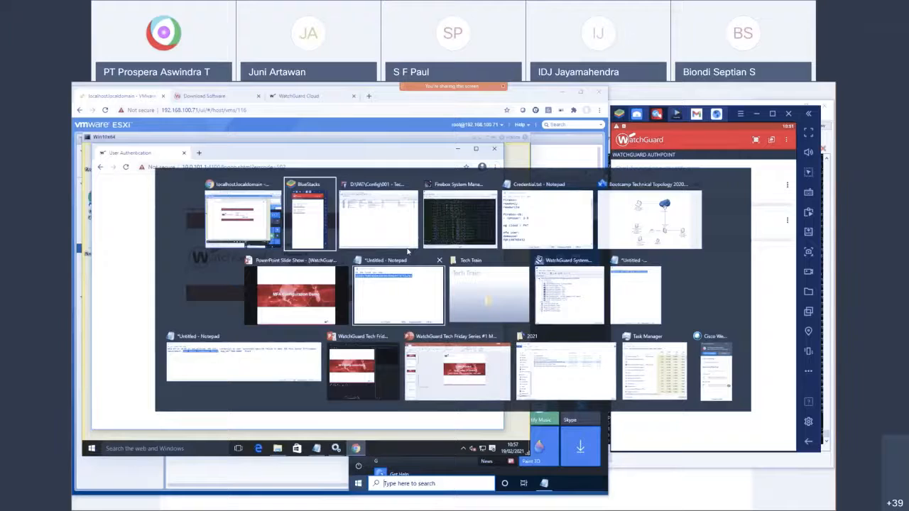
click(408, 247)
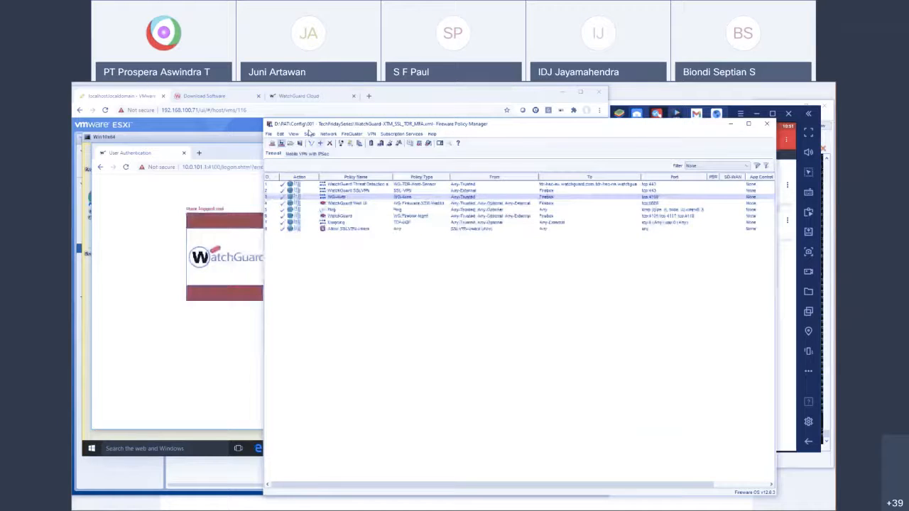
click(310, 133)
click(467, 219)
key(Escape)
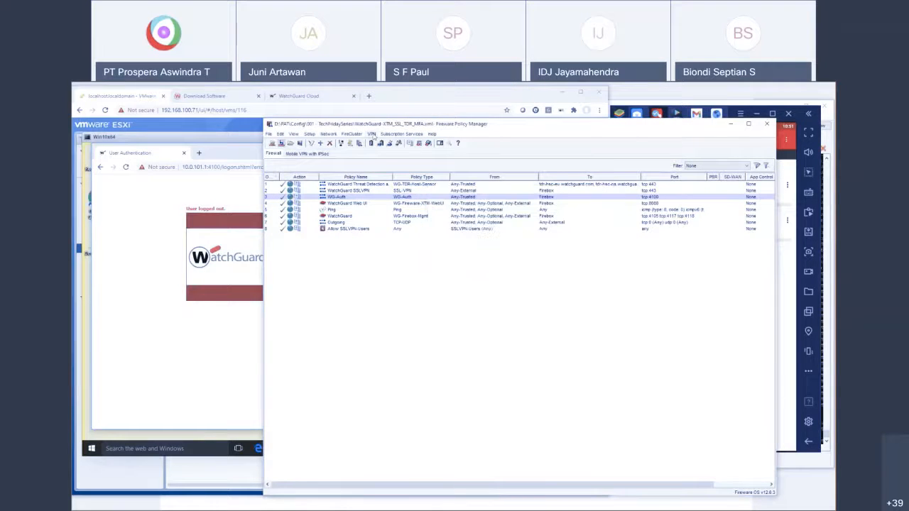
click(370, 134)
mouse_move(398, 218)
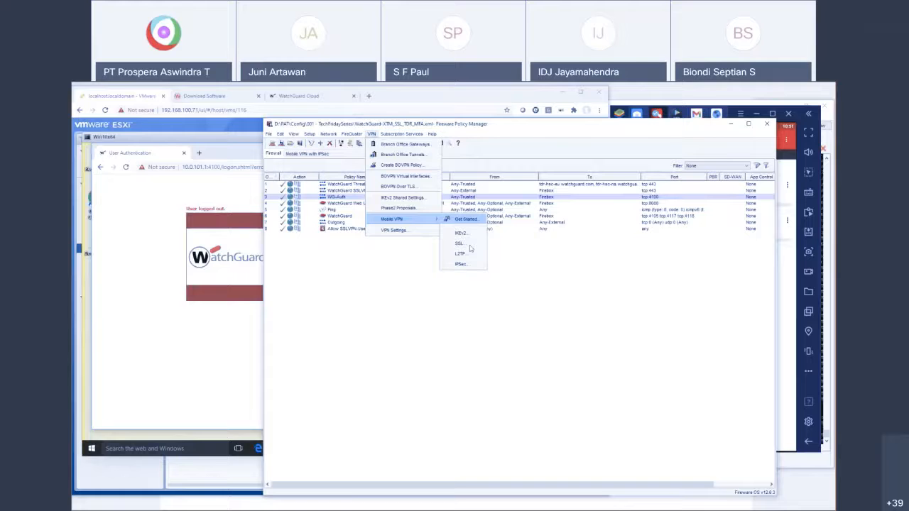
click(460, 243)
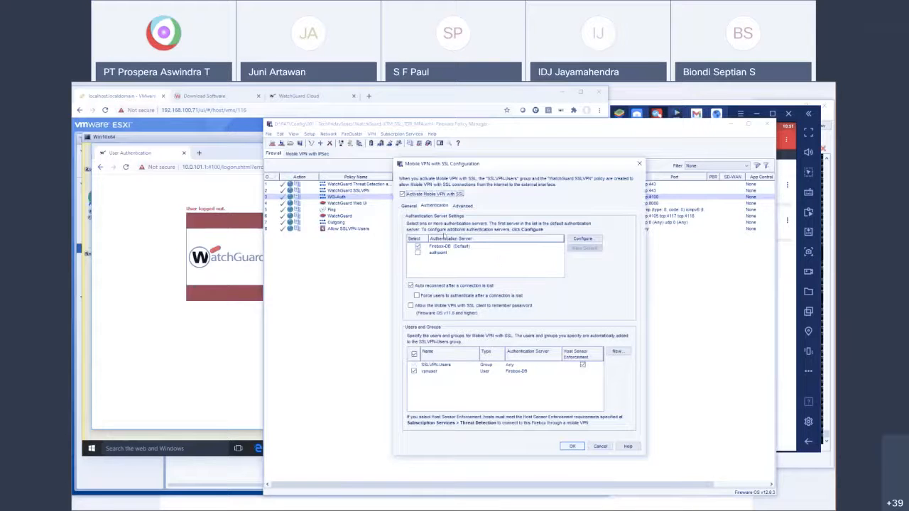
click(438, 254)
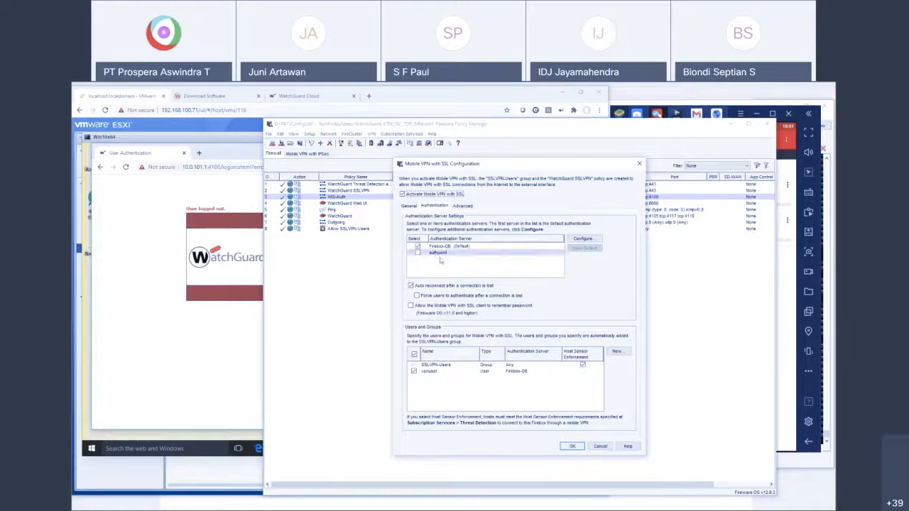
click(639, 163)
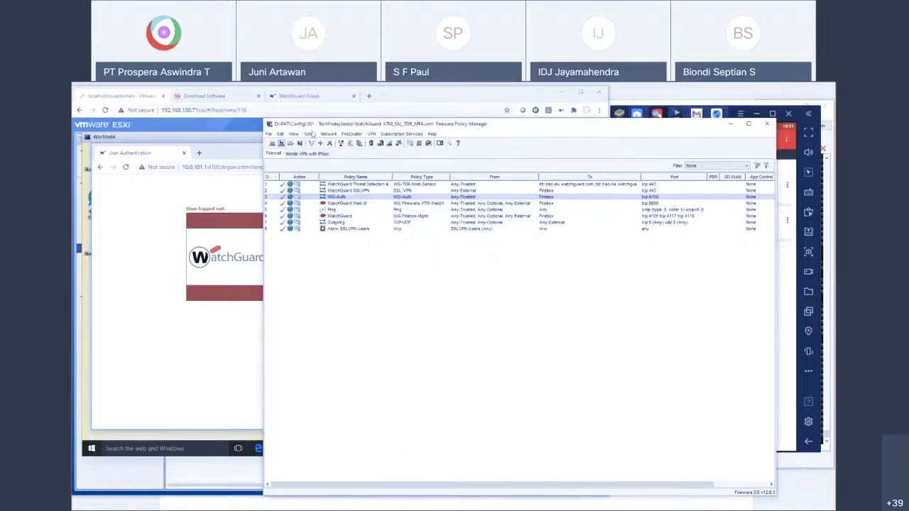
Step: Review the RADIUS server list in the Firebox authentication servers settings and close the dialog without changes
click(309, 134)
mouse_move(340, 208)
mouse_move(348, 187)
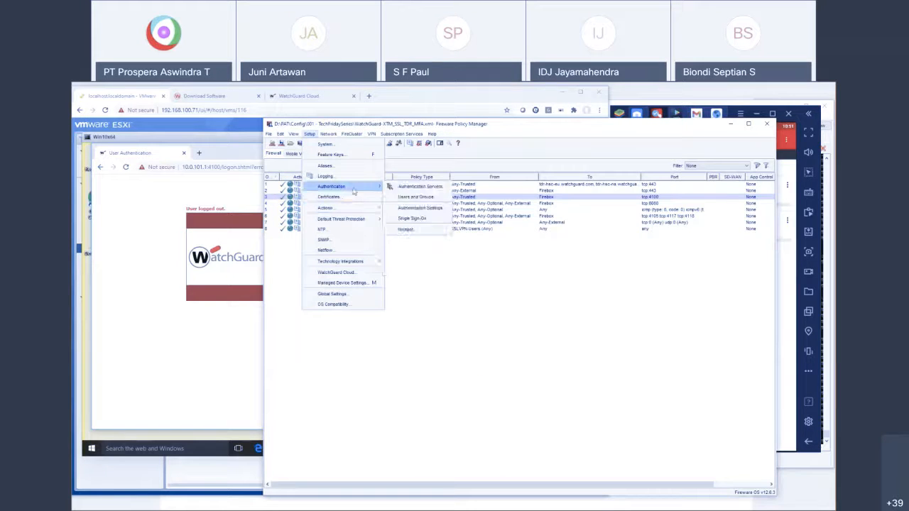
click(420, 187)
click(470, 215)
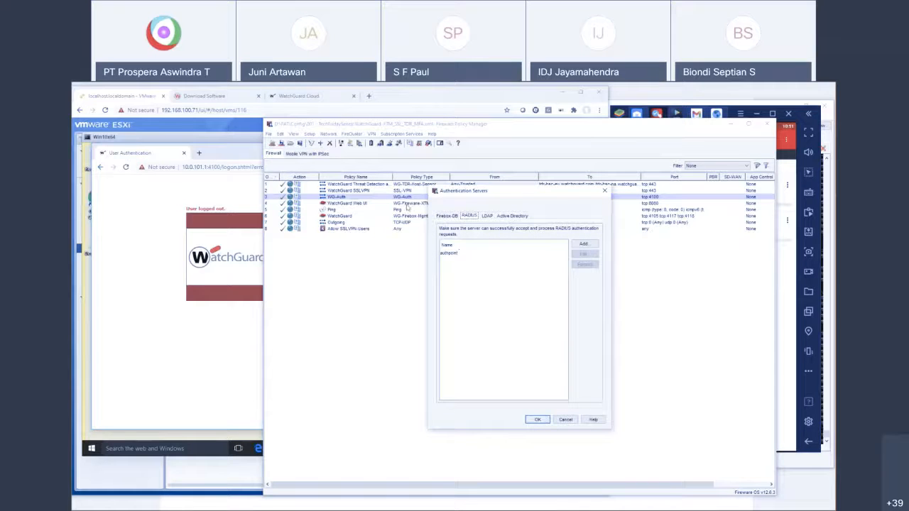
key(Escape)
Step: Enable authpoint as an additional authentication server for Mobile VPN with SSL and accept the configuration
click(372, 135)
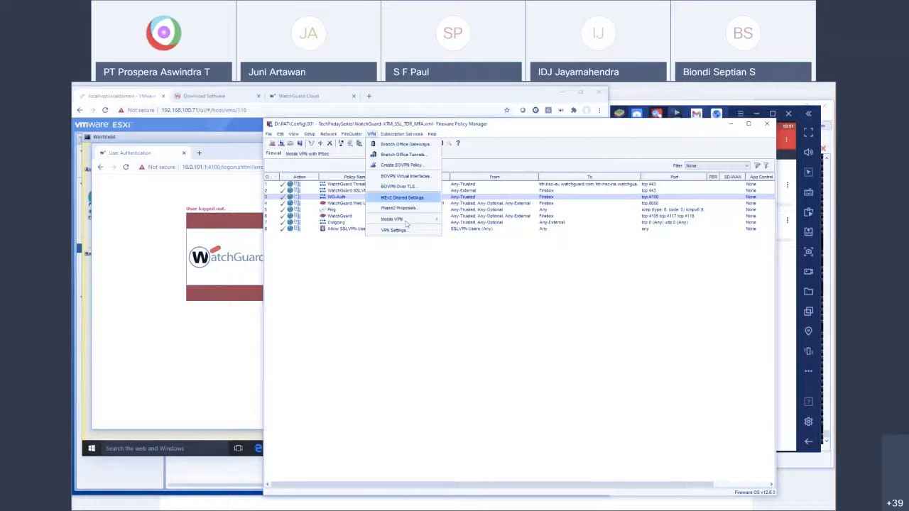
mouse_move(419, 219)
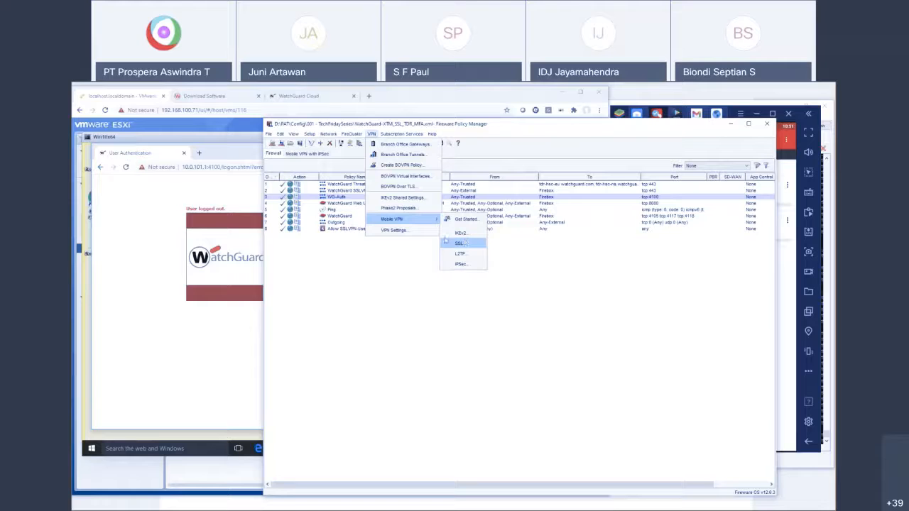
click(458, 243)
click(441, 208)
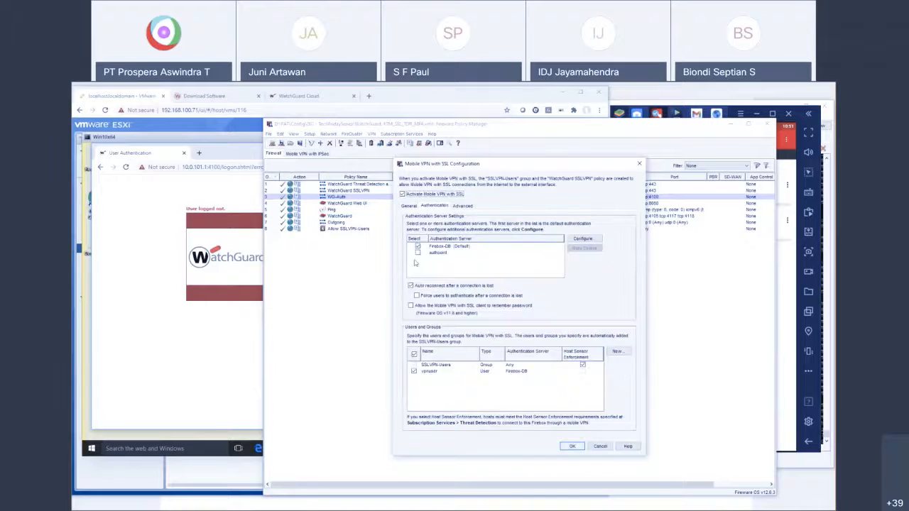
click(417, 254)
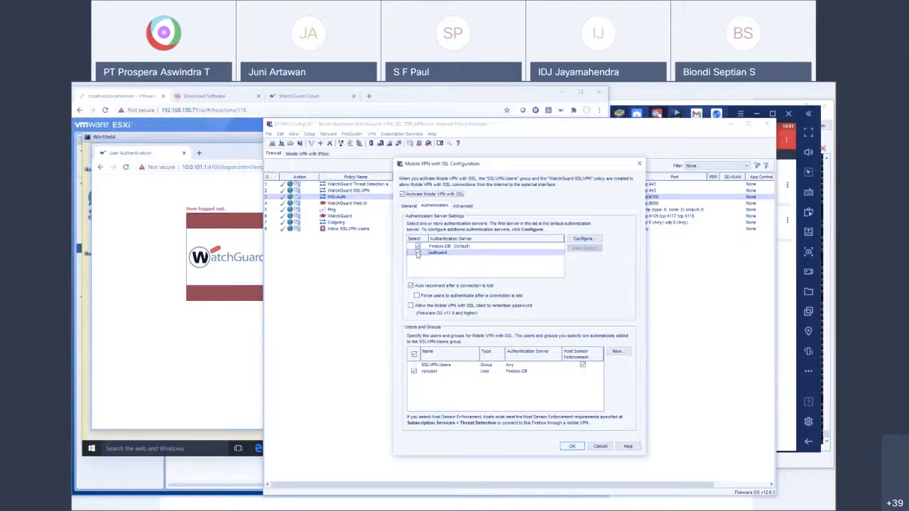
click(417, 253)
click(572, 447)
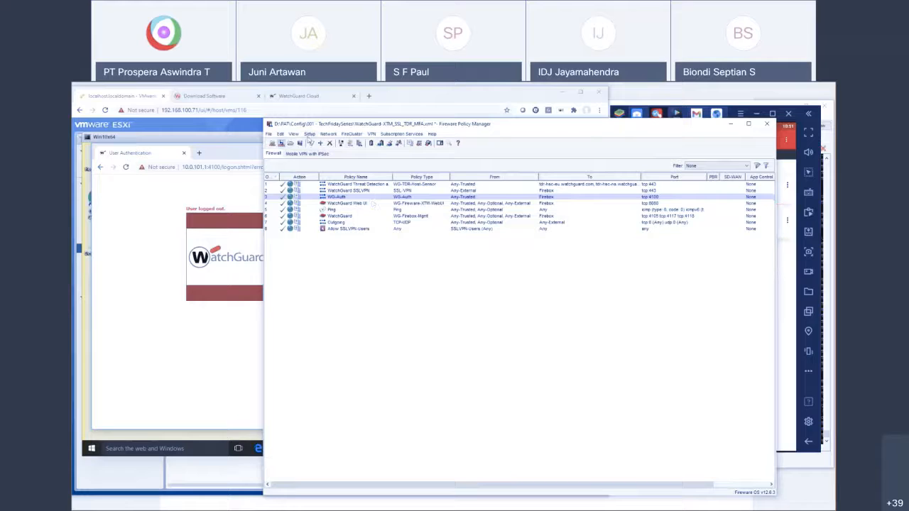
Step: Start a new entry in the Firebox Users and Groups with type User and the name demouser
click(310, 134)
mouse_move(341, 186)
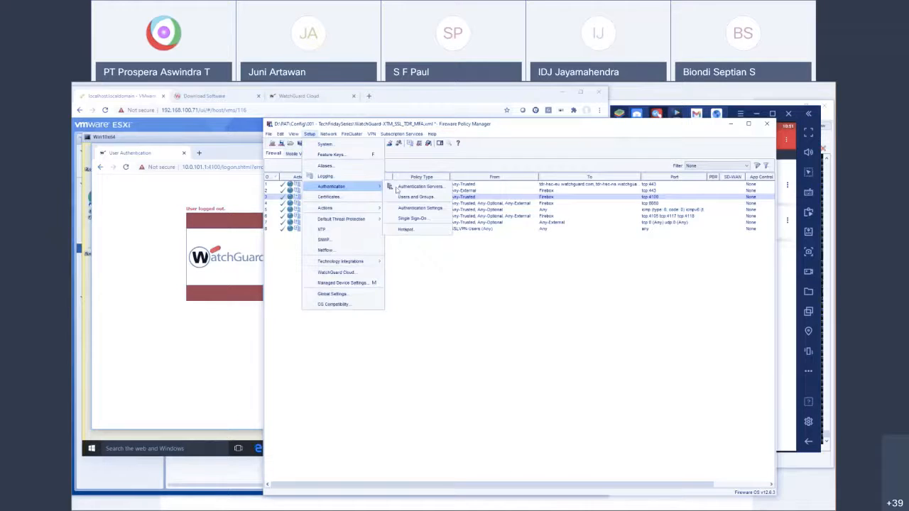
click(440, 201)
click(605, 274)
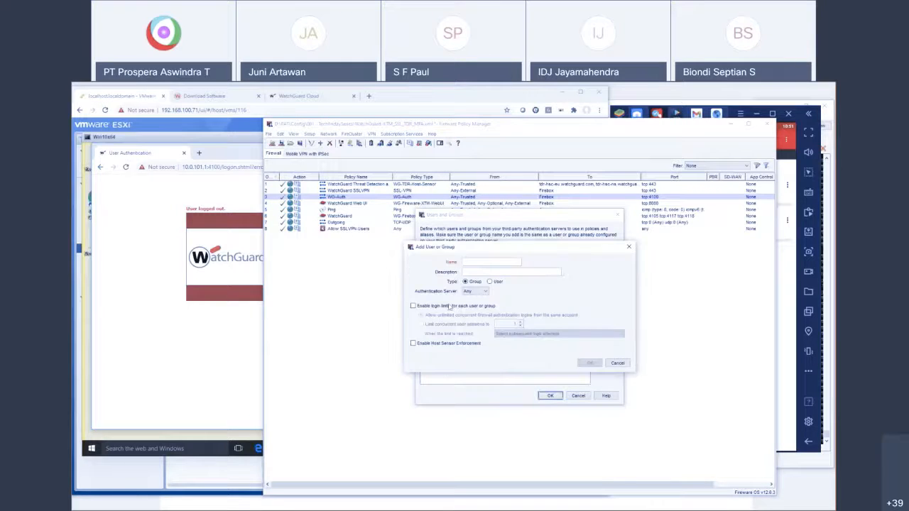
click(489, 282)
click(467, 262)
text(semouser)
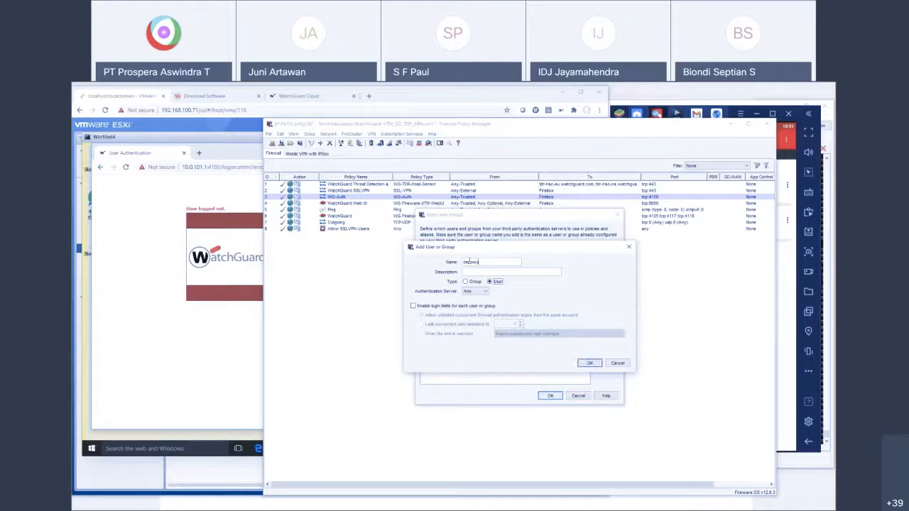
key(BackSpace)
key(BackSpace)
key(BackSpace)
key(BackSpace)
text(n)
key(BackSpace)
text(user)
Step: Set the new user's authentication server to authpoint and accept both the user and the Users and Groups list
click(482, 292)
click(472, 304)
click(590, 363)
click(551, 396)
Step: Try to include demouser from authpoint in the Mobile VPN with SSL users and groups, and cancel the configuration dialog
click(371, 133)
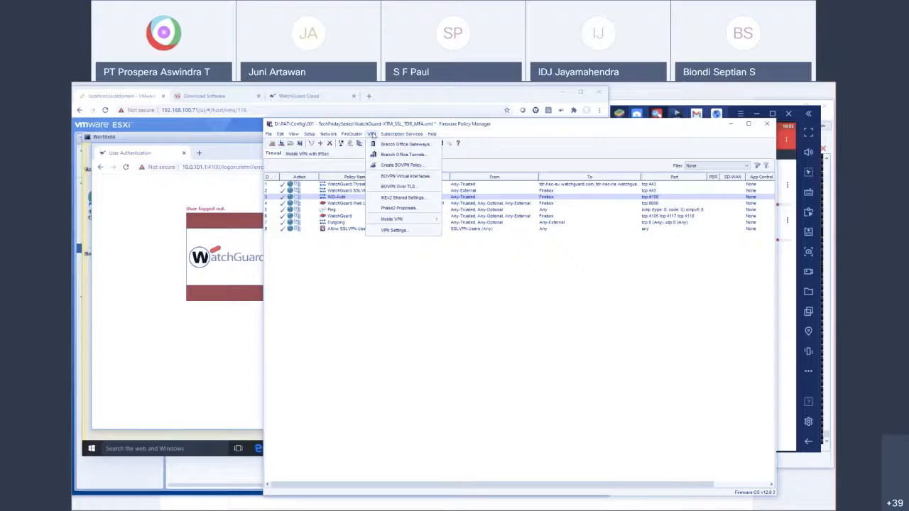
mouse_move(401, 218)
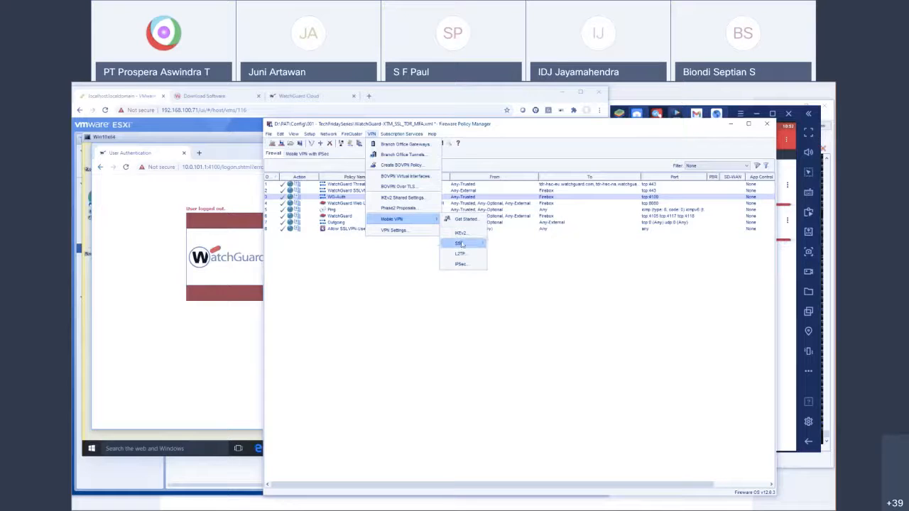
click(461, 245)
click(434, 205)
click(414, 377)
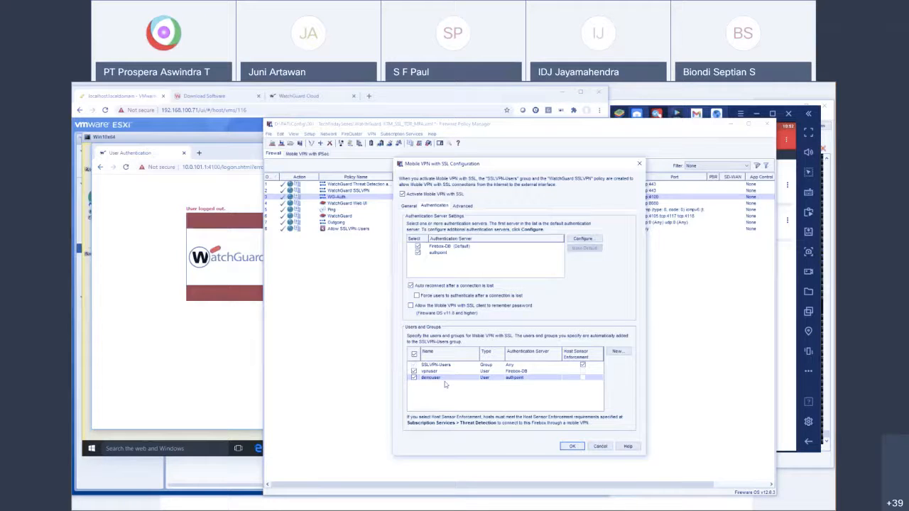
click(601, 447)
Step: Save the configuration to the Firebox with the administrator passphrase, replacing WatchGuard-XTM_SSL_TDR_MFA.xml, and bring up the network topology diagram
click(282, 143)
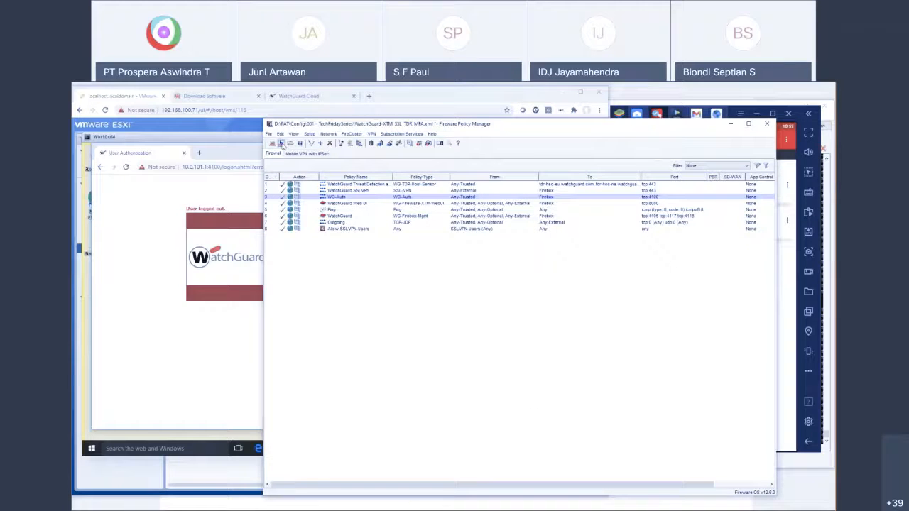
text(••••••)
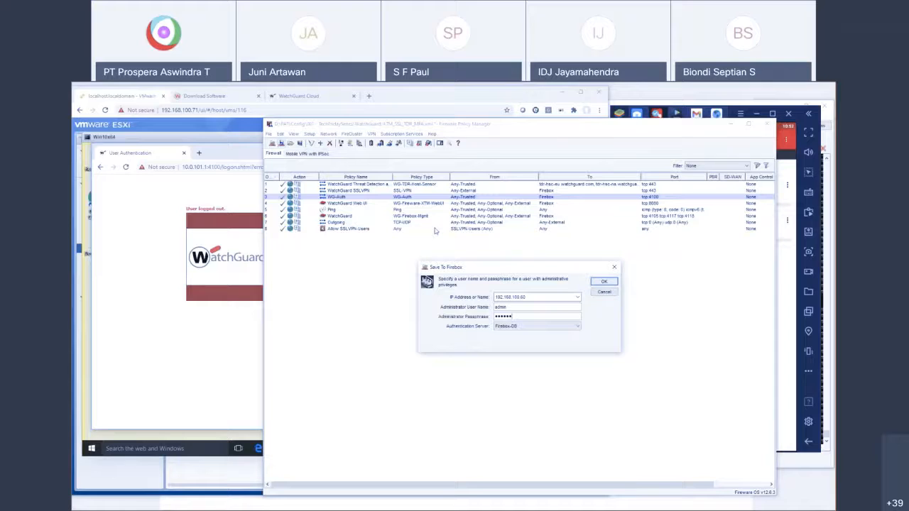
key(Return)
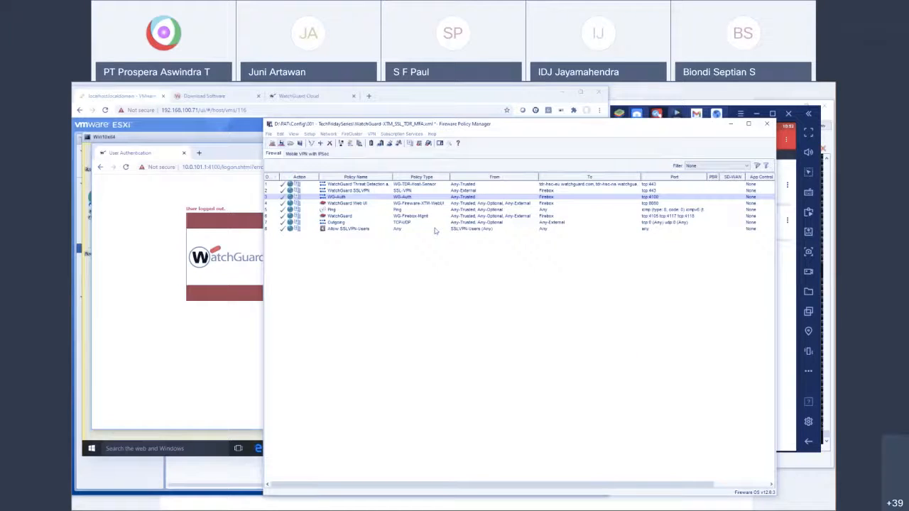
key(Return)
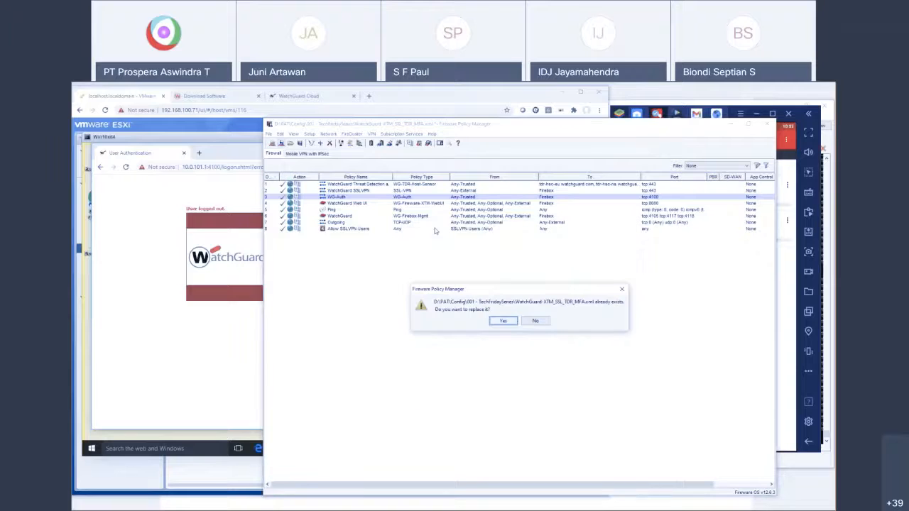
key(Return)
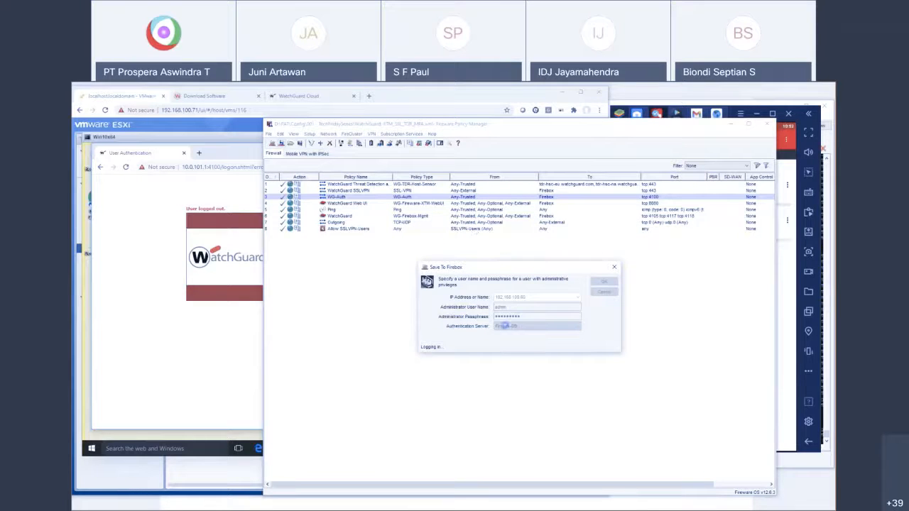
click(517, 319)
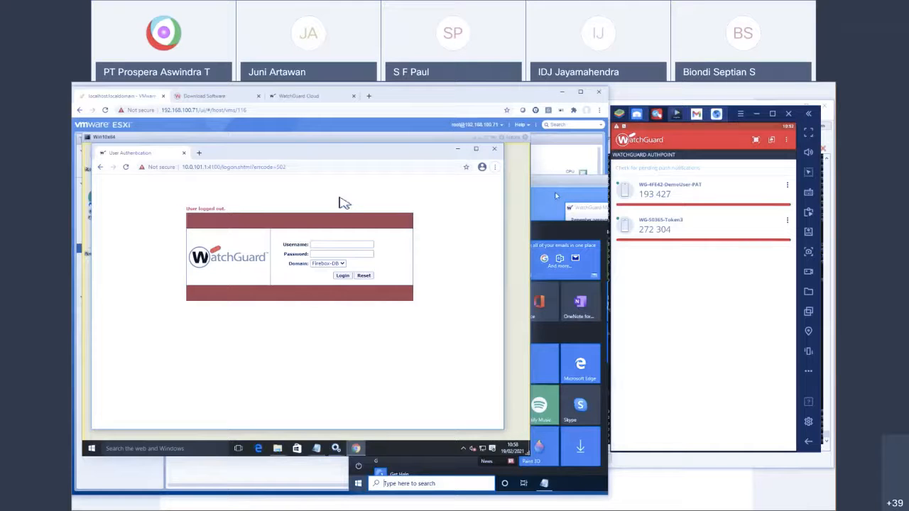
key(alt+Tab)
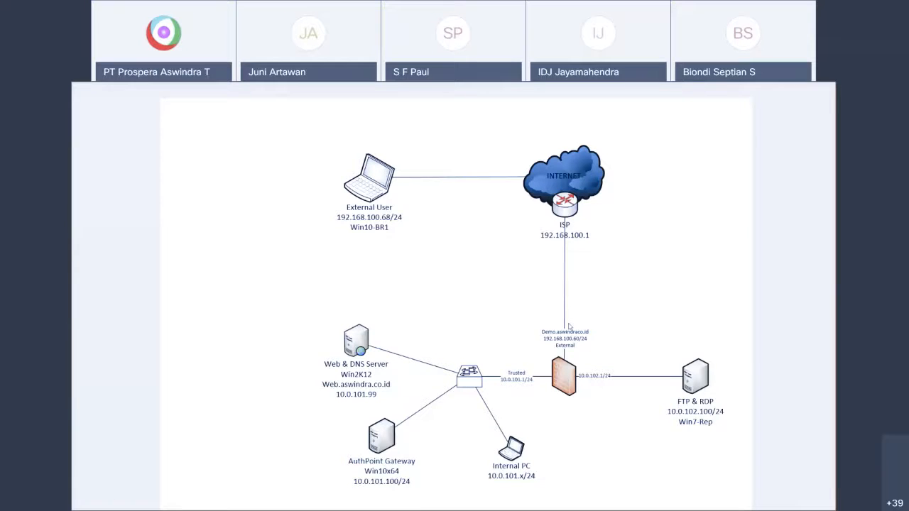
Step: Switch to the external Windows 10 virtual machine and run ipconfig in its Command Prompt to examine the IPv4 address, subnet mask and gateway
key(alt+Tab)
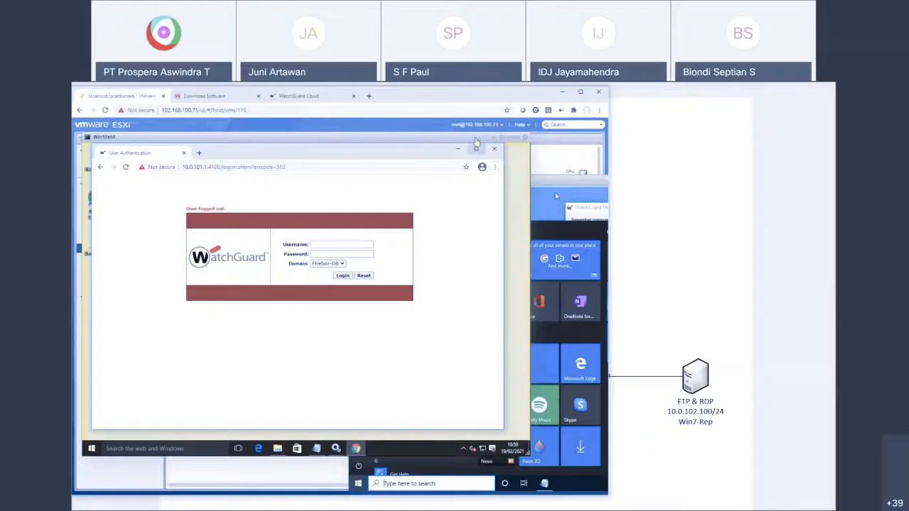
click(476, 139)
drag(468, 179, 197, 119)
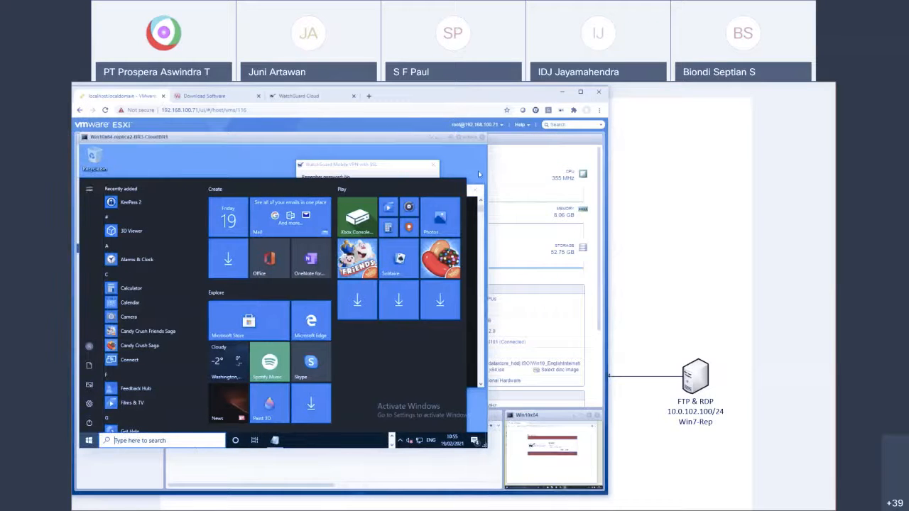
click(263, 298)
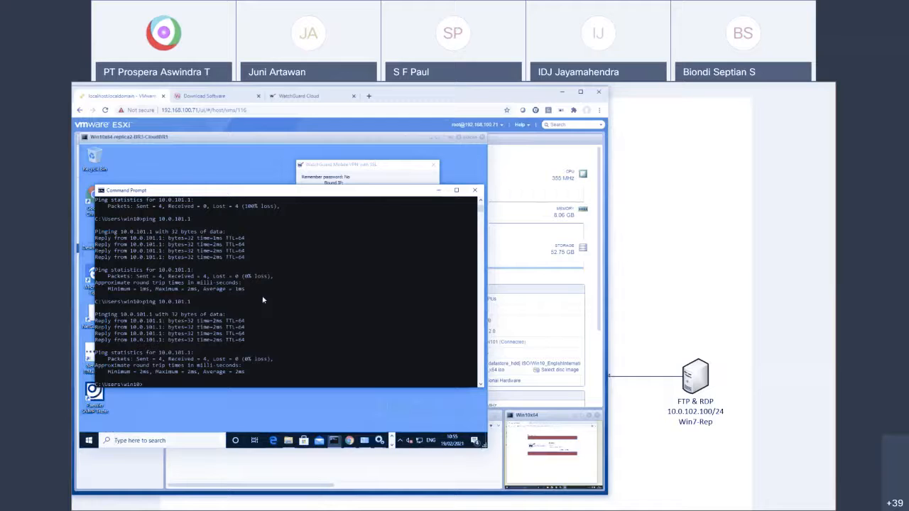
text(ipconfig)
key(Return)
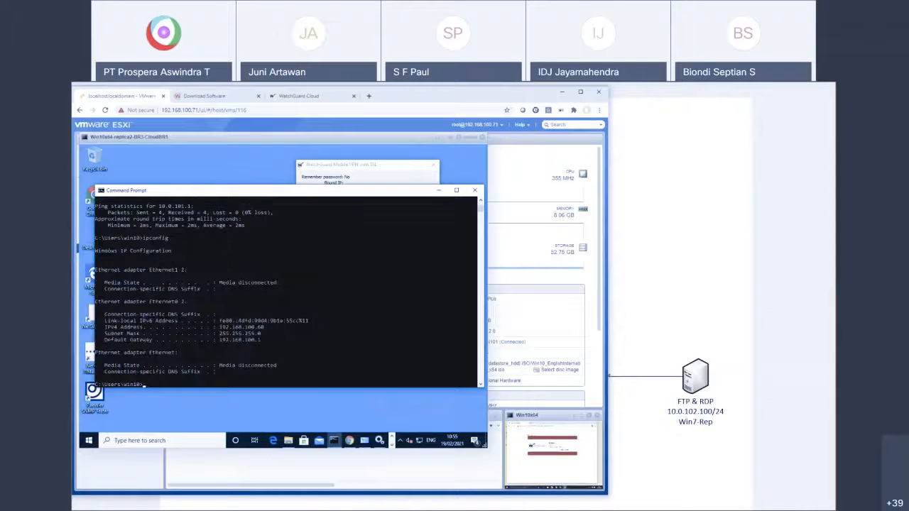
drag(249, 321, 268, 340)
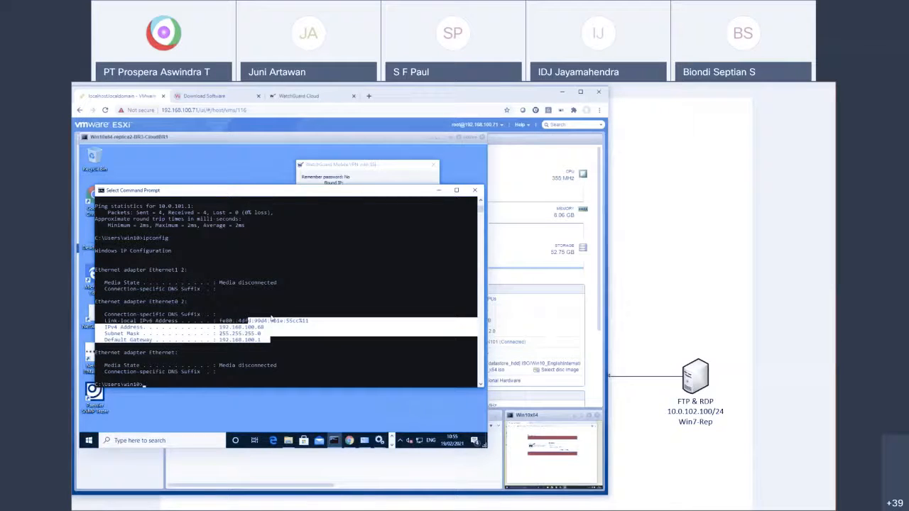
Step: Start a new connection in the WatchGuard Mobile VPN with SSL client and go to the login's user name
click(368, 172)
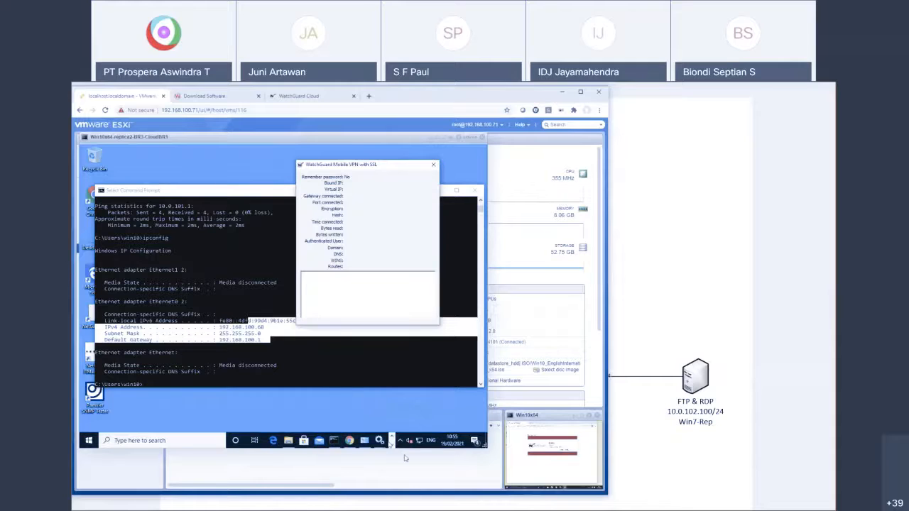
click(400, 440)
right_click(401, 426)
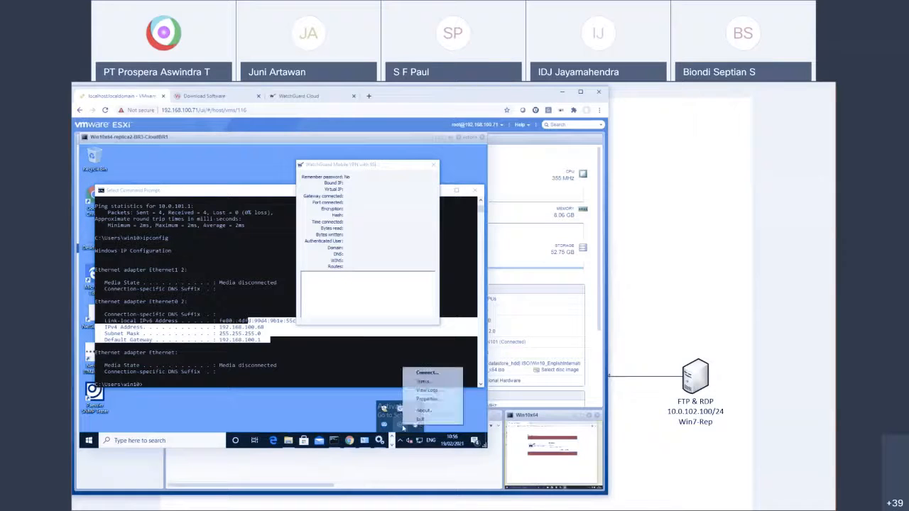
click(426, 373)
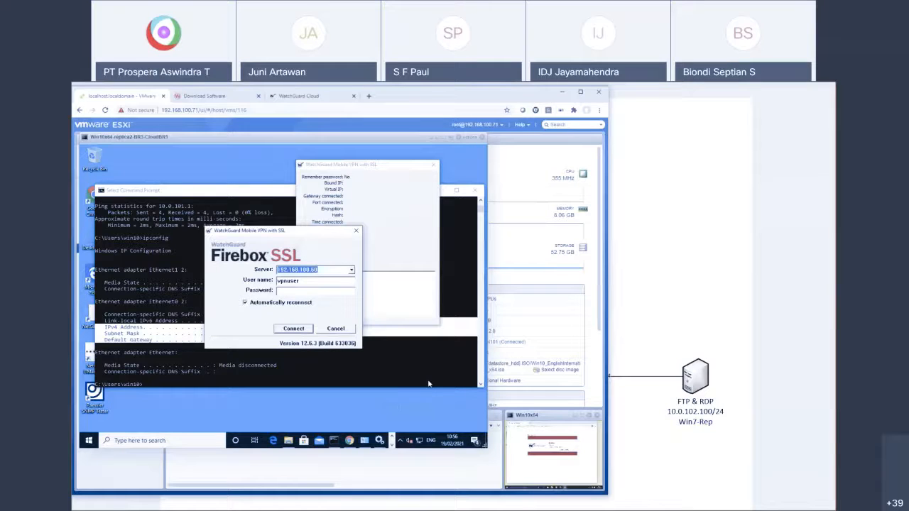
key(Tab)
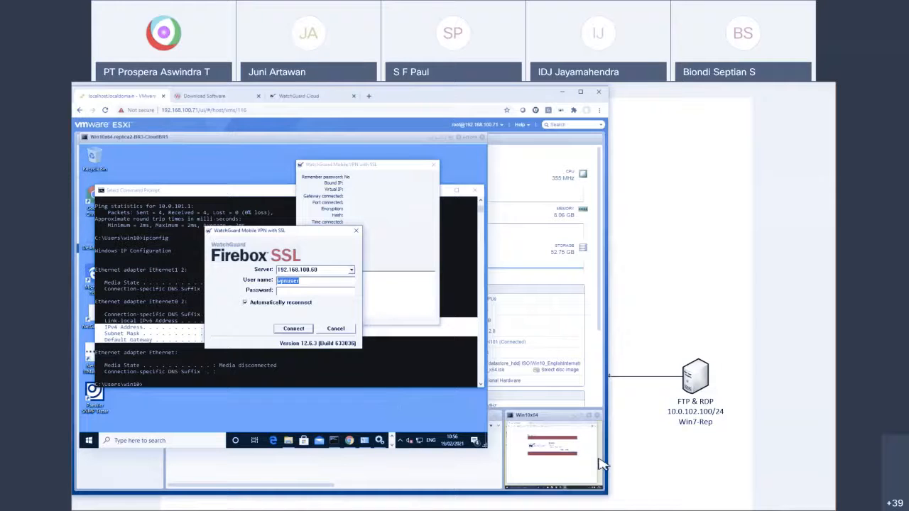
Step: Check the authentication servers in Policy Manager's Mobile VPN with SSL configuration, and set the VPN client's user name to authpoint\demouser
key(alt+Tab)
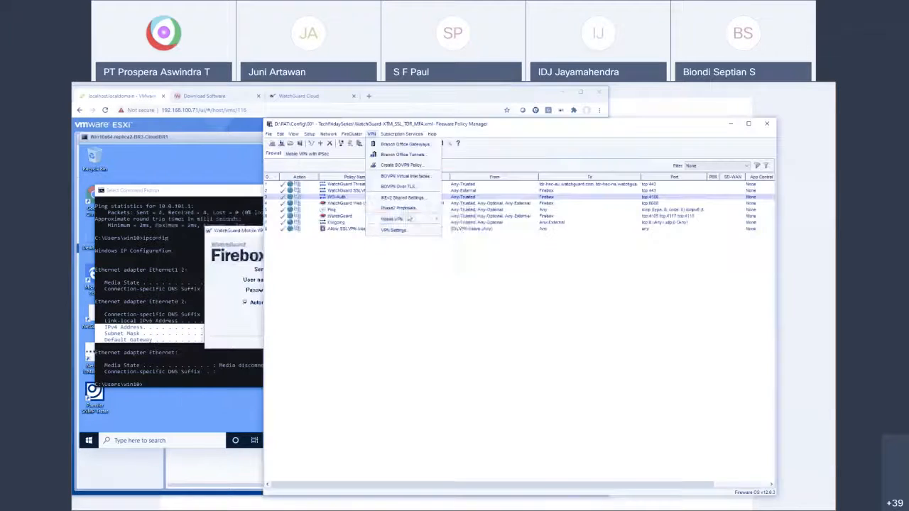
mouse_move(410, 219)
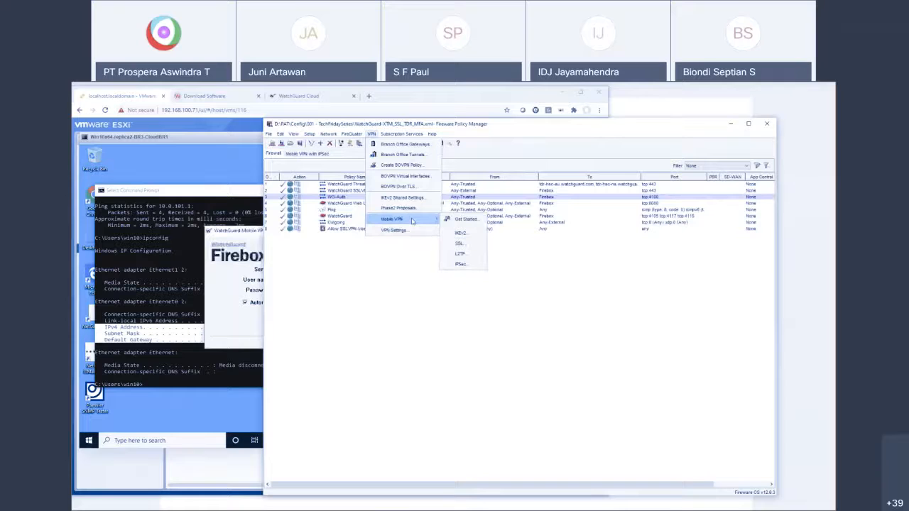
click(462, 244)
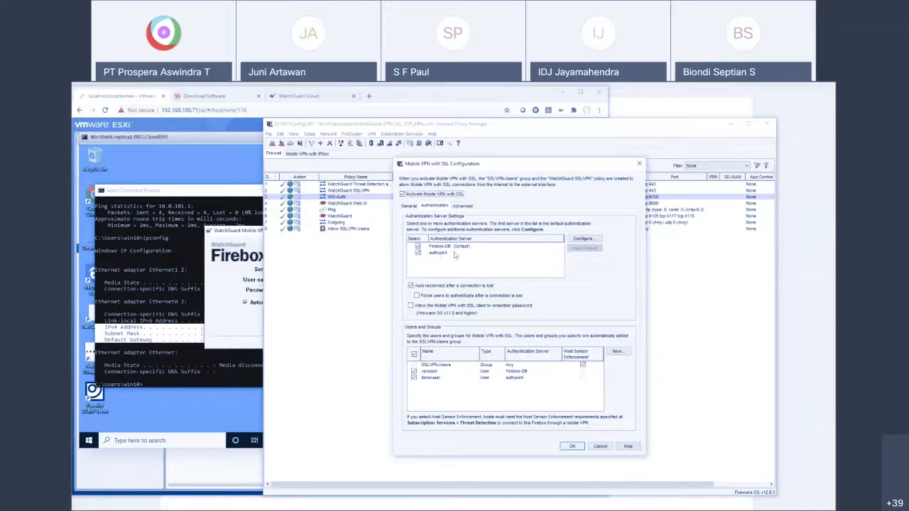
click(230, 282)
text(auth)
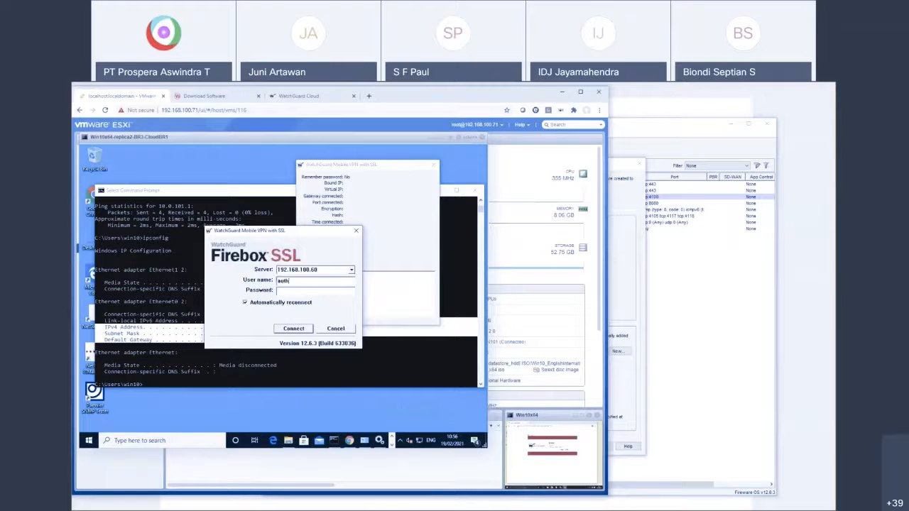
text(point\demouser)
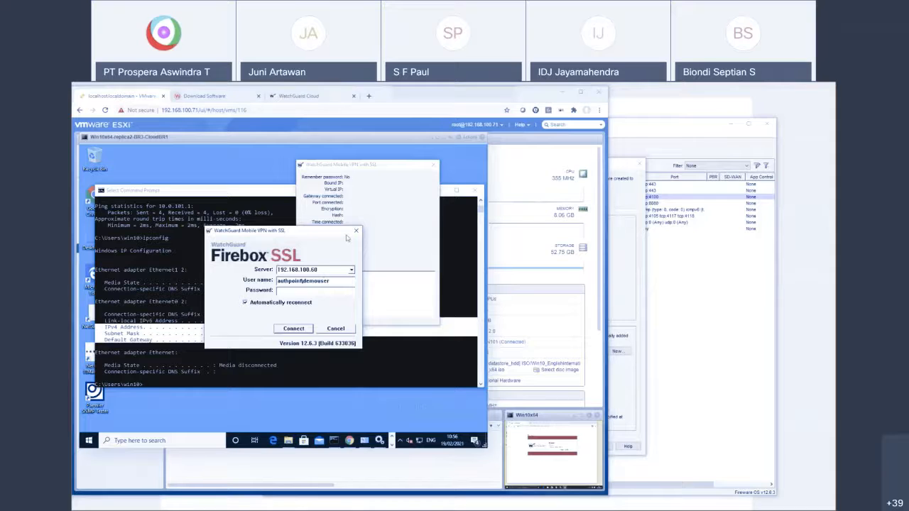
Step: Make authpoint the default authentication server in Policy Manager's Mobile VPN with SSL configuration
click(624, 245)
click(454, 253)
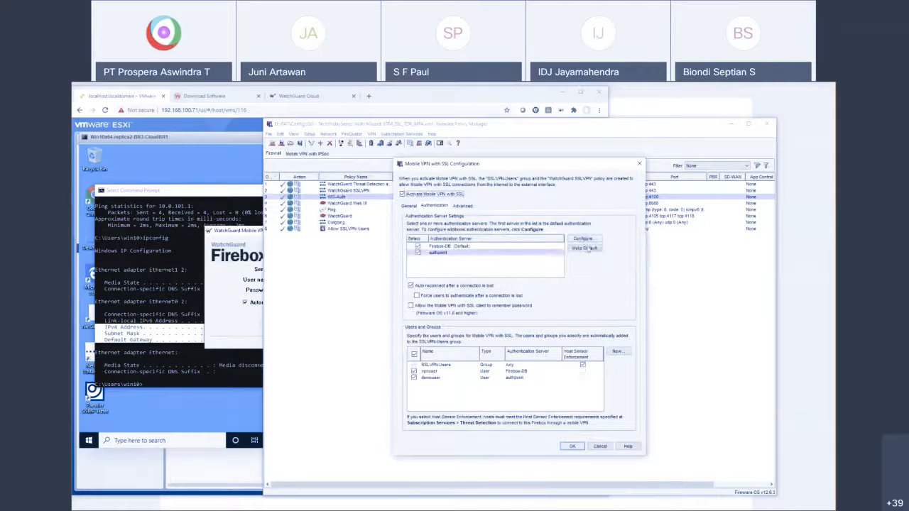
click(586, 249)
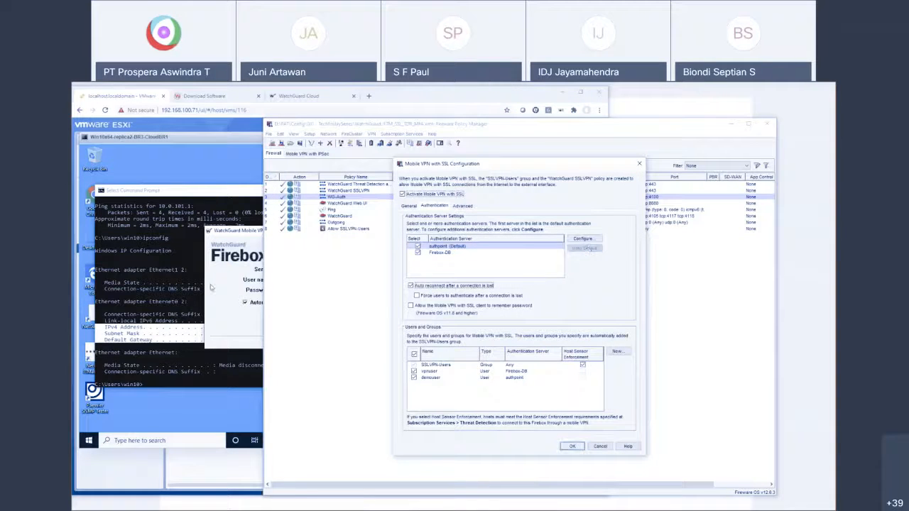
Step: Re-enter the domain part of authpoint\demouser in the VPN client login and enter the account password
click(226, 280)
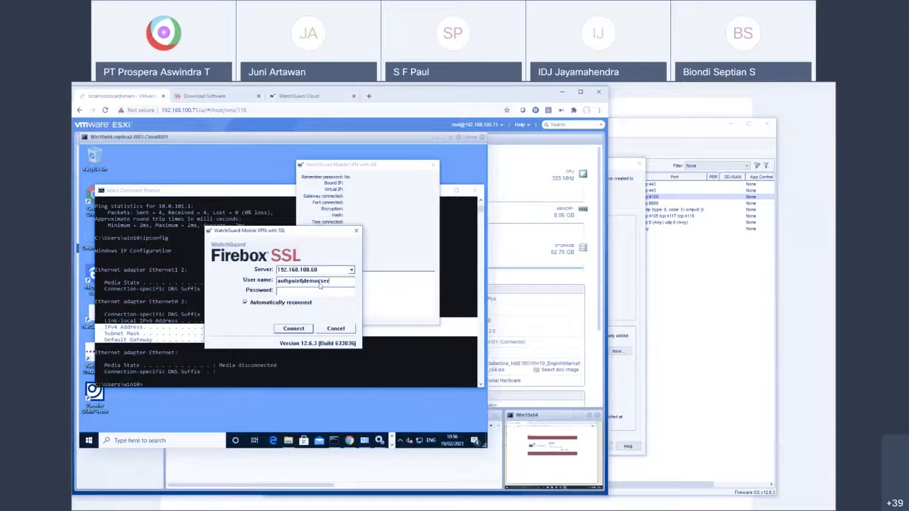
double_click(320, 282)
click(320, 284)
drag(303, 282, 260, 274)
key(BackSpace)
key(ctrl+z)
text(t\)
click(305, 292)
text(*********)
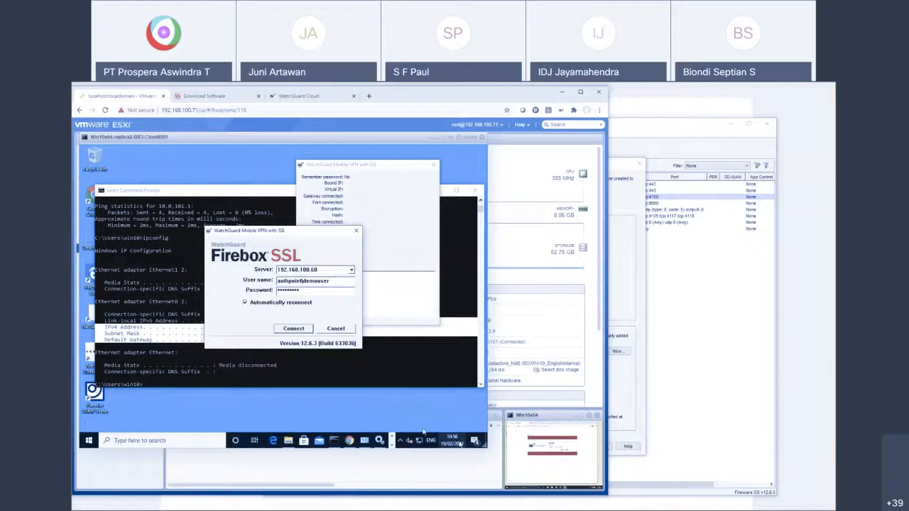
Step: Bring up the AuthPoint mobile app in BlueStacks and connect the VPN client to 192.168.100.60
key(super)
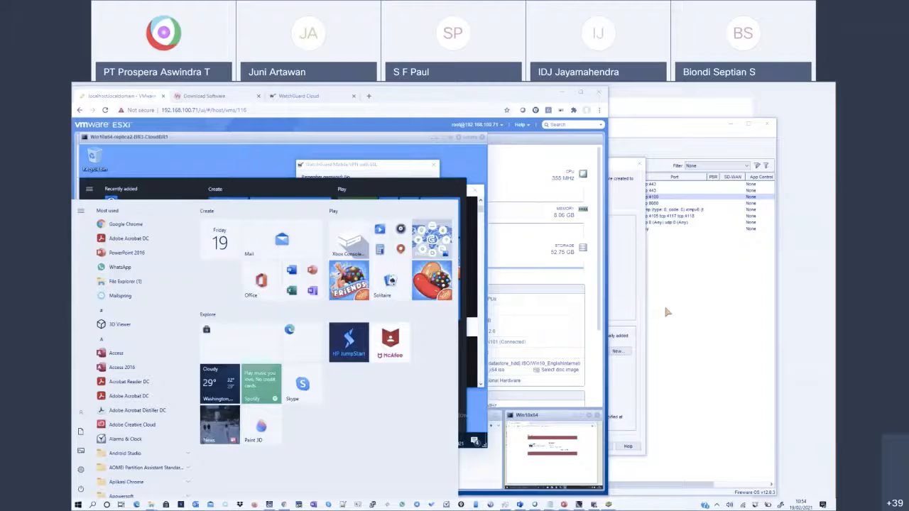
key(alt+Tab)
click(374, 169)
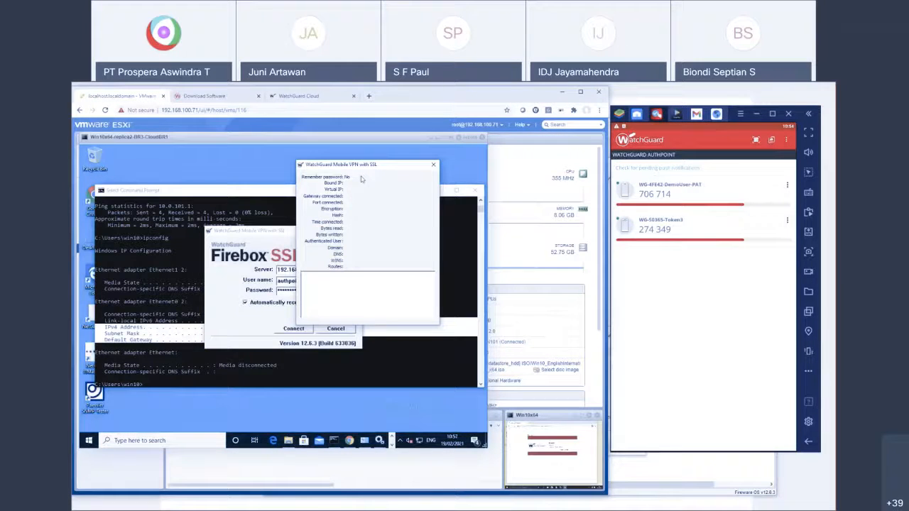
click(292, 329)
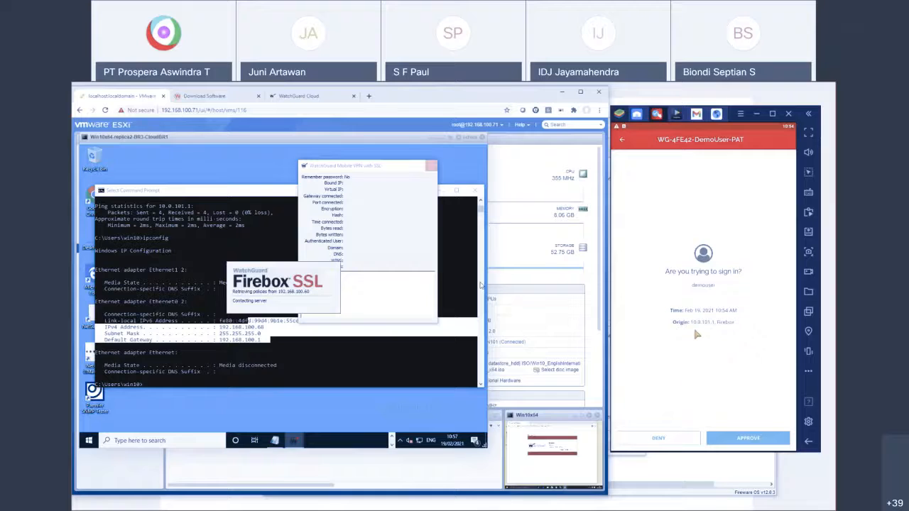
Step: Deny the AuthPoint push for demouser, retry the VPN connection using the most recent configuration, and deny the second push as well
click(659, 440)
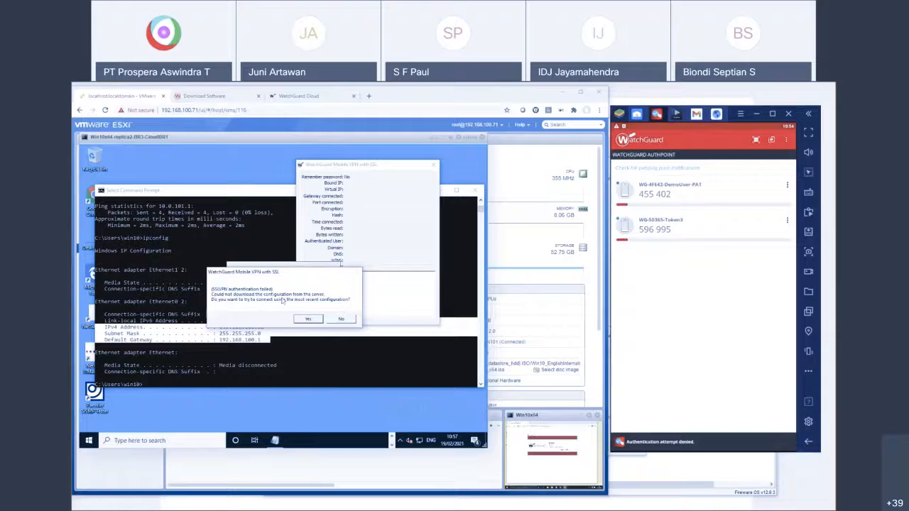
click(308, 320)
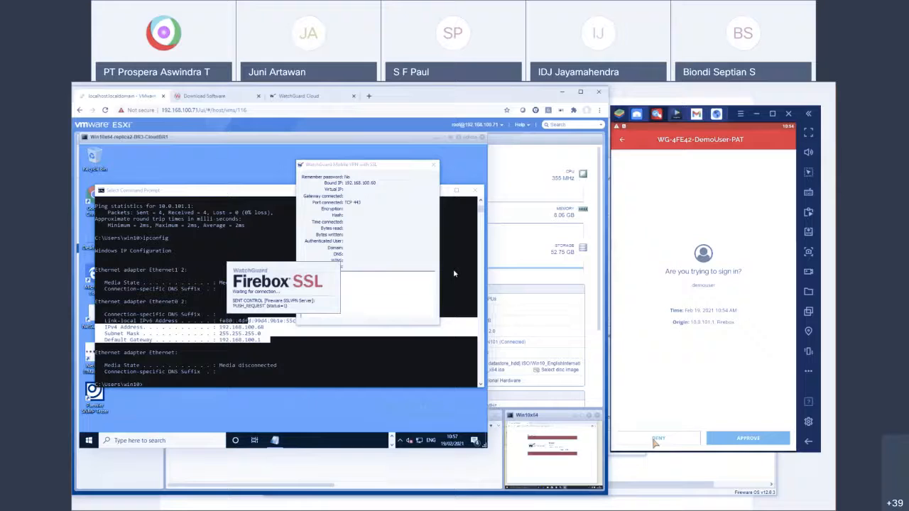
click(656, 439)
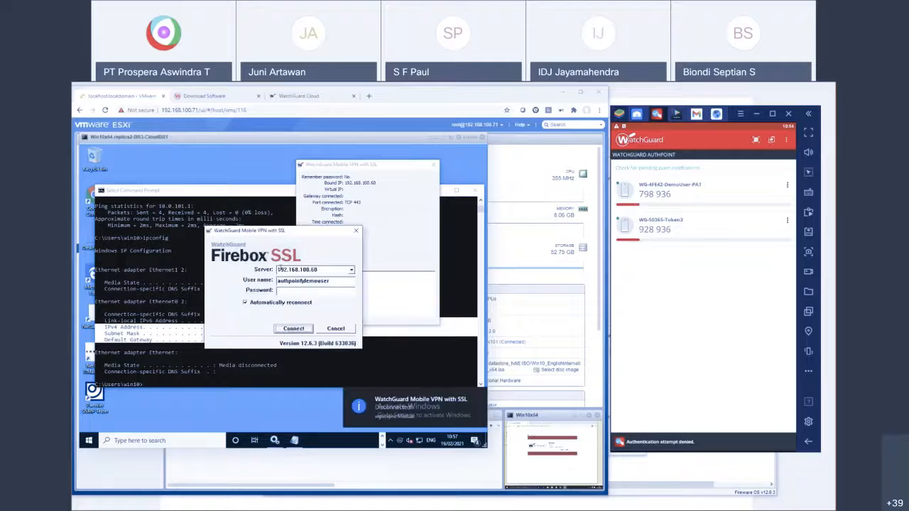
Step: Reconnect the VPN client as authpoint\demouser with the account password and approve the AuthPoint push notification
click(315, 289)
text(**)
key(BackSpace)
key(BackSpace)
text(********)
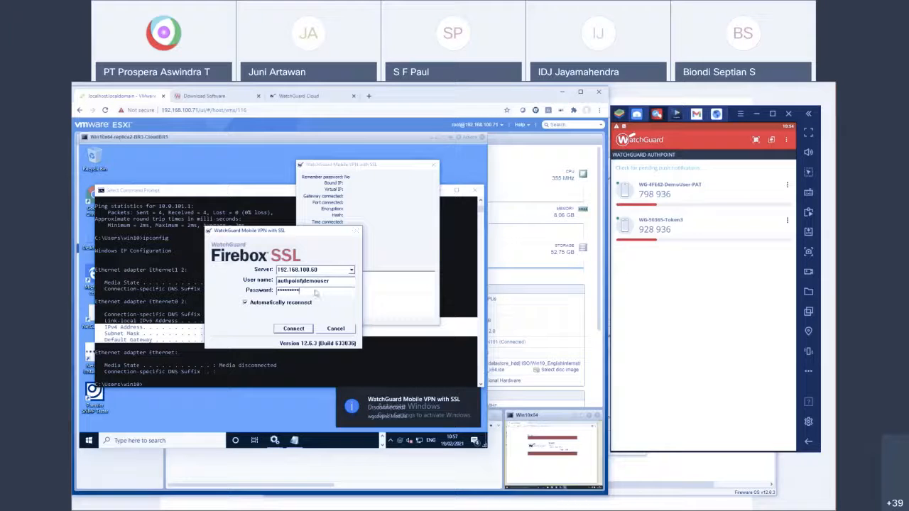
key(Return)
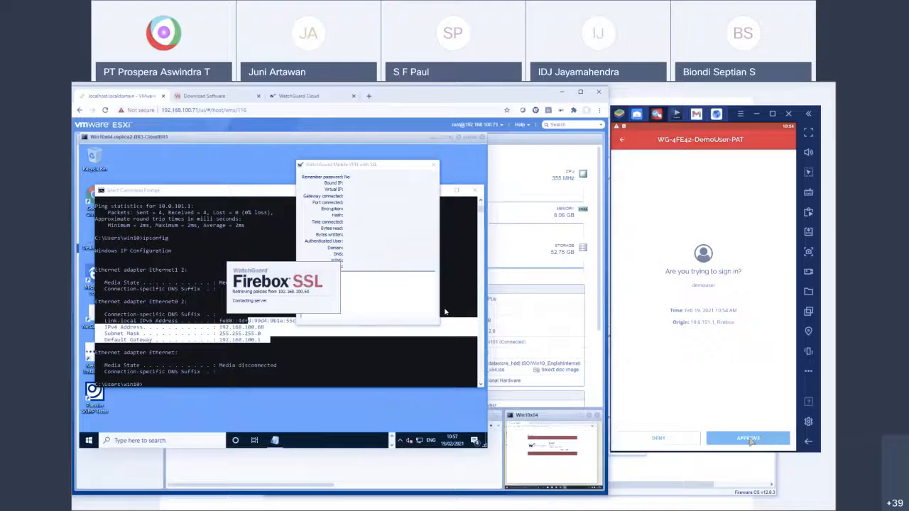
click(750, 439)
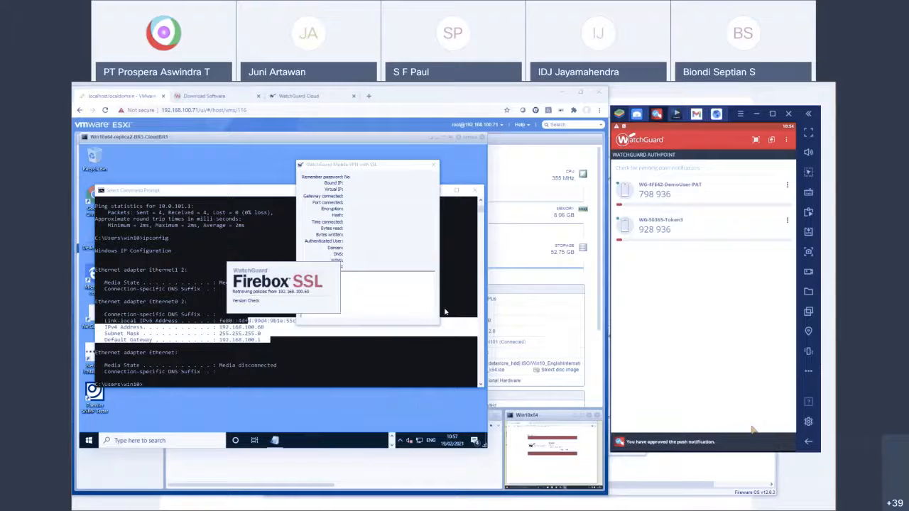